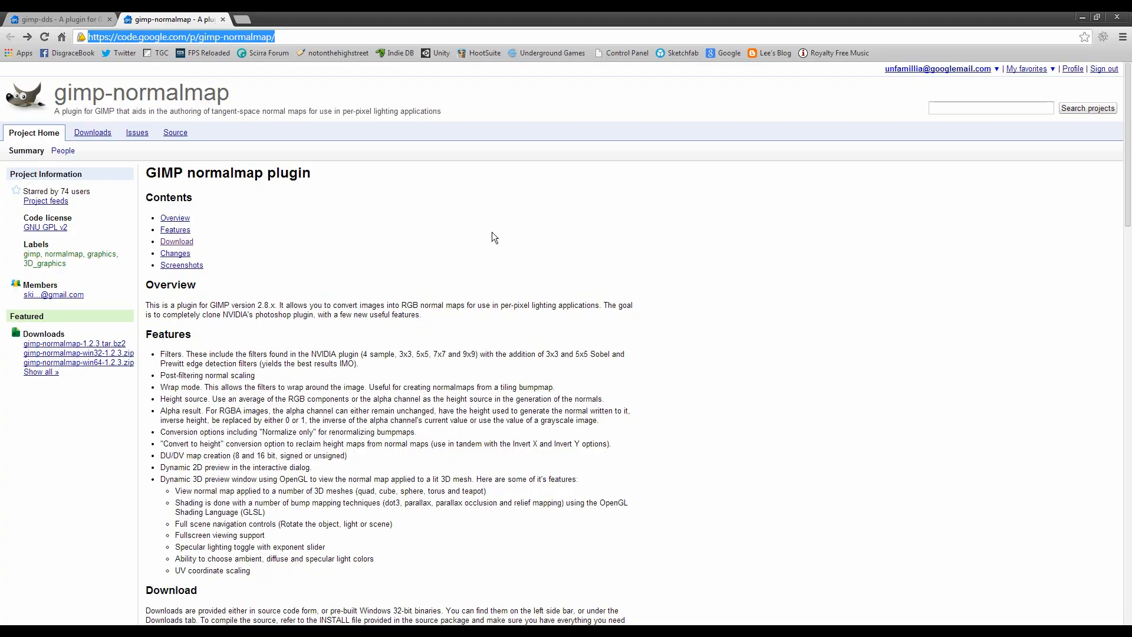
# - Review the gimp-dds and gimp-normalmap plugin project pages, including their featured downloads, and close both pages
pyautogui.click(82, 20)
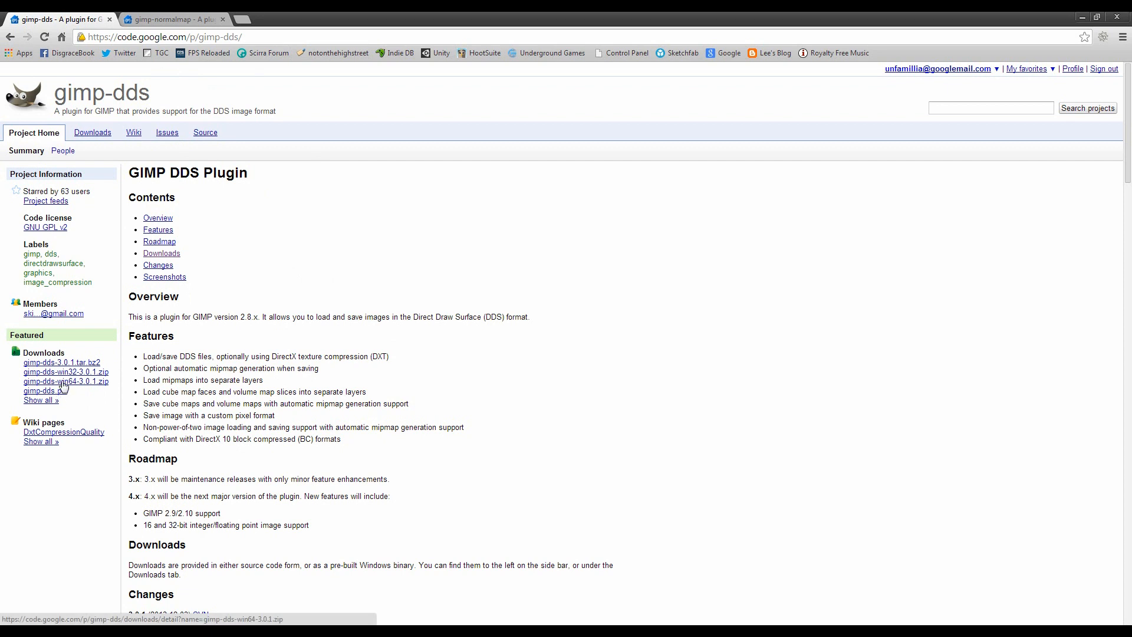
pyautogui.moveTo(414, 316); pyautogui.dragTo(481, 317)
pyautogui.click(394, 356)
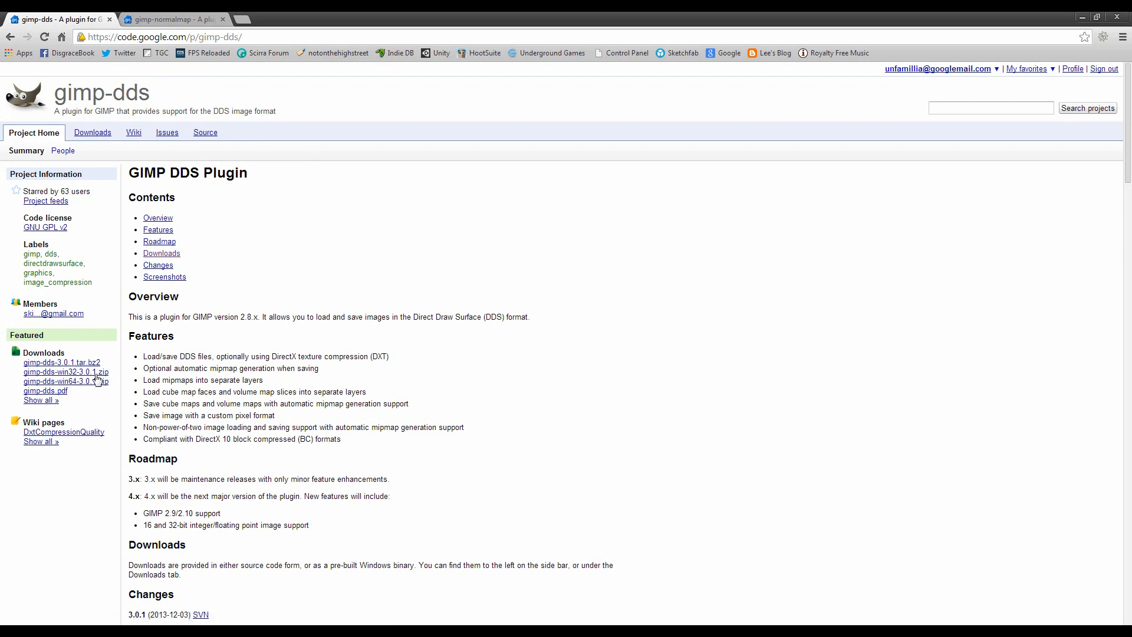
pyautogui.scroll(-5, 466, 434)
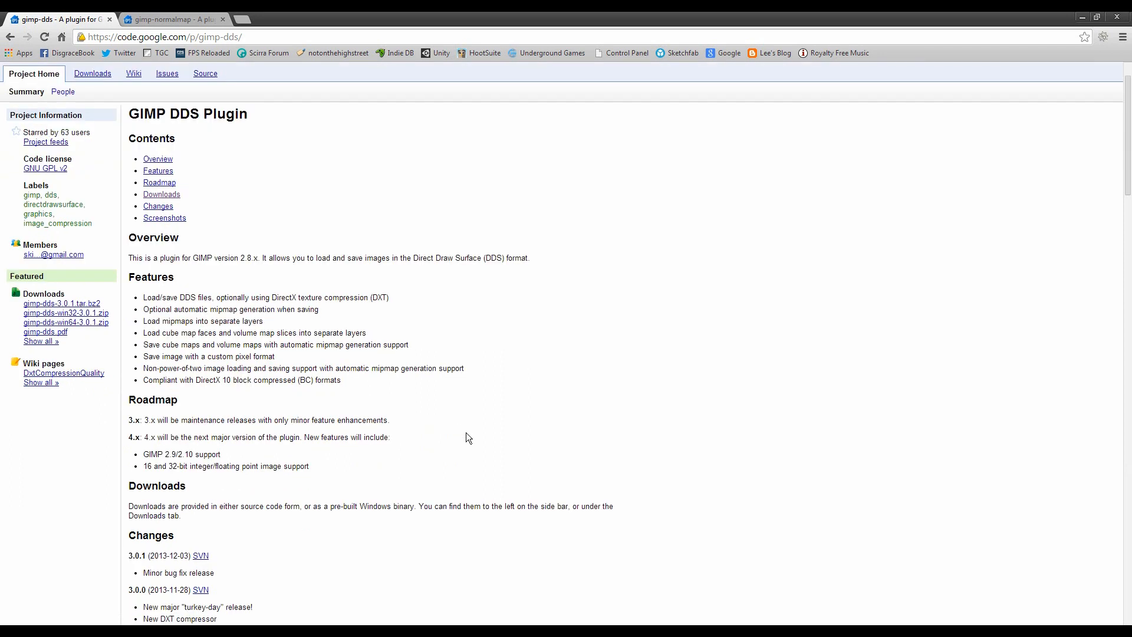
pyautogui.scroll(5, 413, 433)
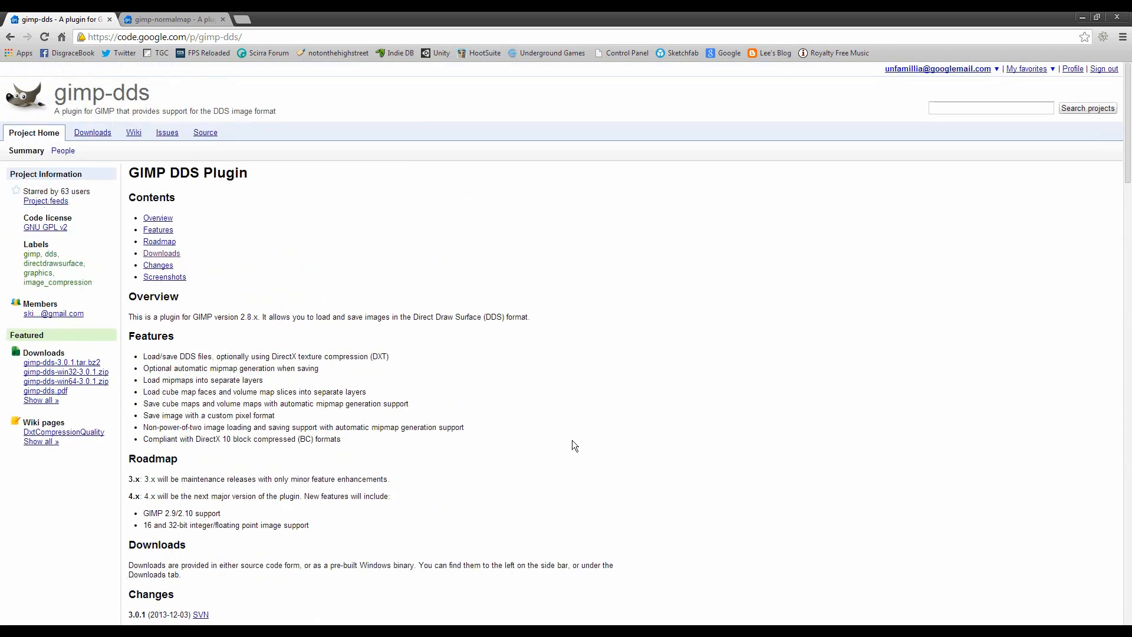
pyautogui.click(154, 12)
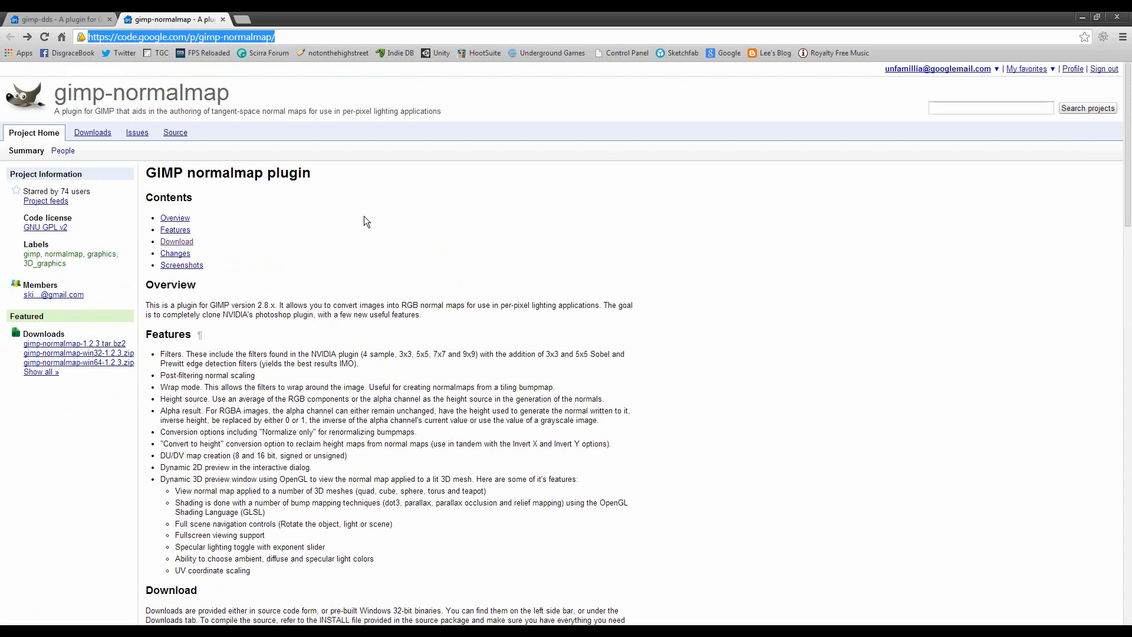
pyautogui.click(223, 20)
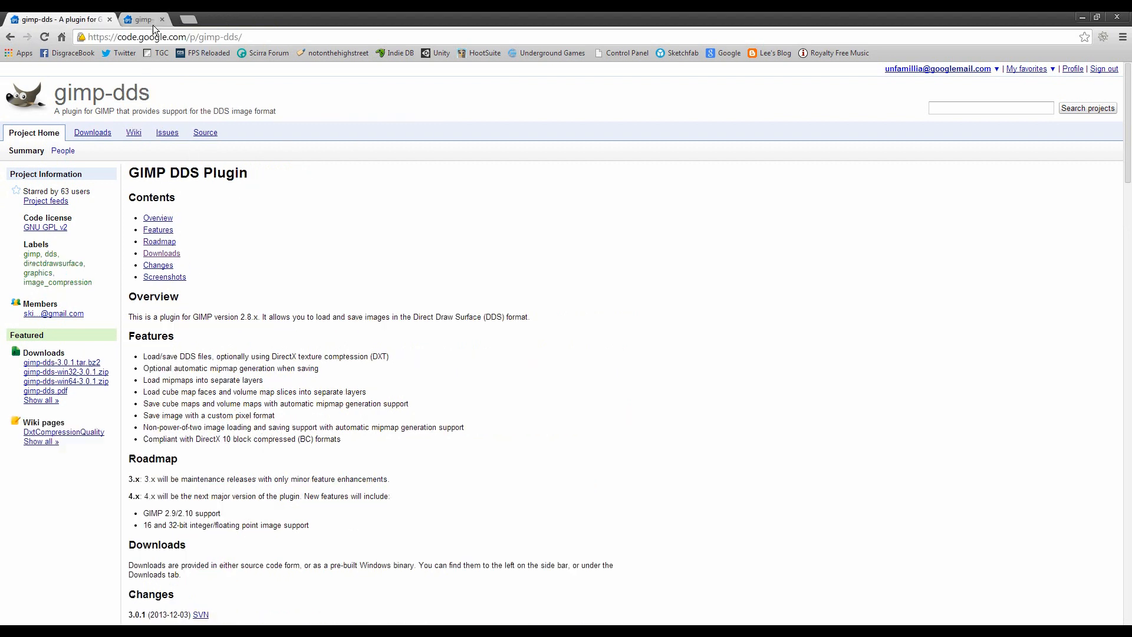
pyautogui.click(109, 20)
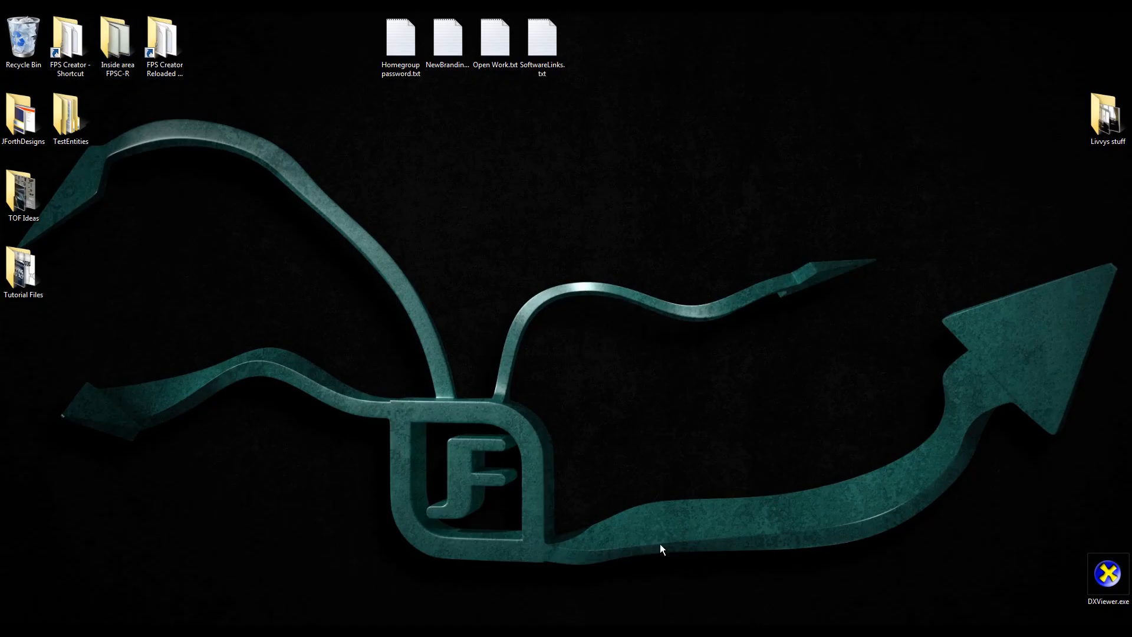
# - Switch to Blender and examine the concrete barrier from several angles, including its mesh and UV layout in Edit Mode
pyautogui.click(88, 633)
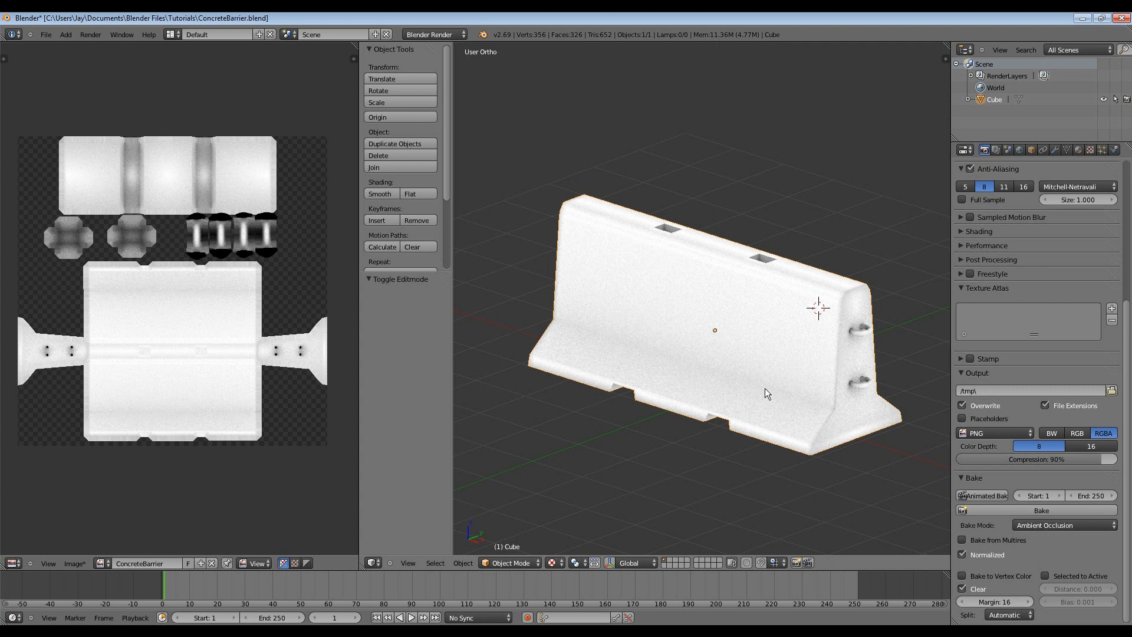
pyautogui.moveTo(839, 344); pyautogui.dragTo(765, 348)
pyautogui.moveTo(831, 368); pyautogui.dragTo(778, 390)
pyautogui.scroll(4, 777, 391)
pyautogui.moveTo(812, 435); pyautogui.dragTo(673, 355)
pyautogui.scroll(-2, 693, 298)
pyautogui.moveTo(653, 271)
pyautogui.mouseDown()
pyautogui.moveTo(697, 294)
pyautogui.moveTo(649, 331)
pyautogui.moveTo(649, 273)
pyautogui.moveTo(662, 280)
pyautogui.mouseUp()
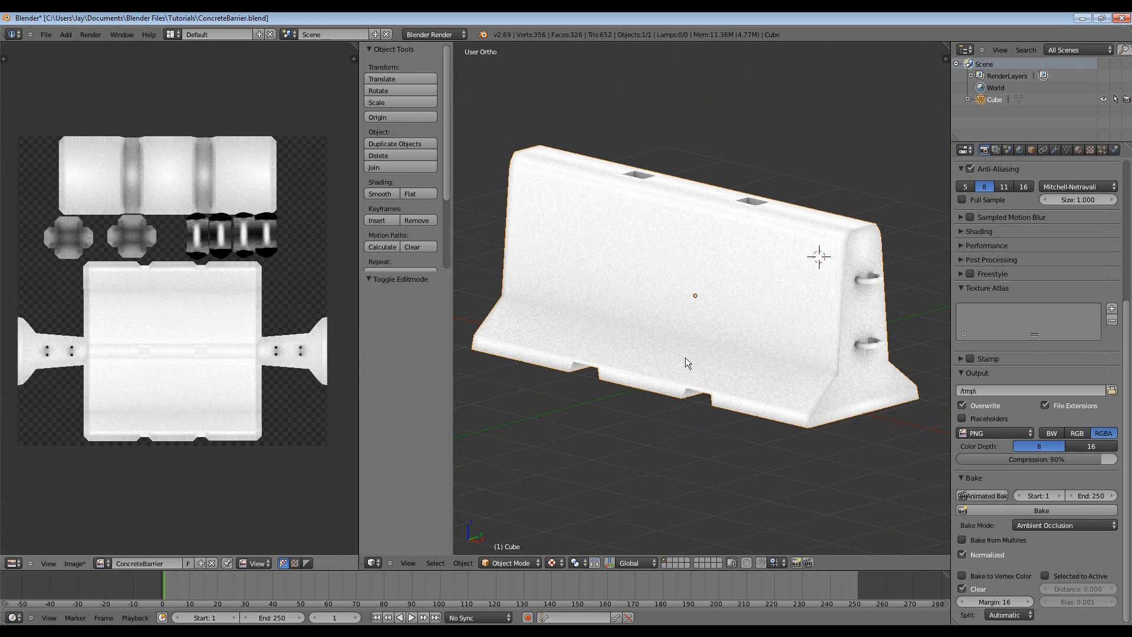
pyautogui.press('Tab')
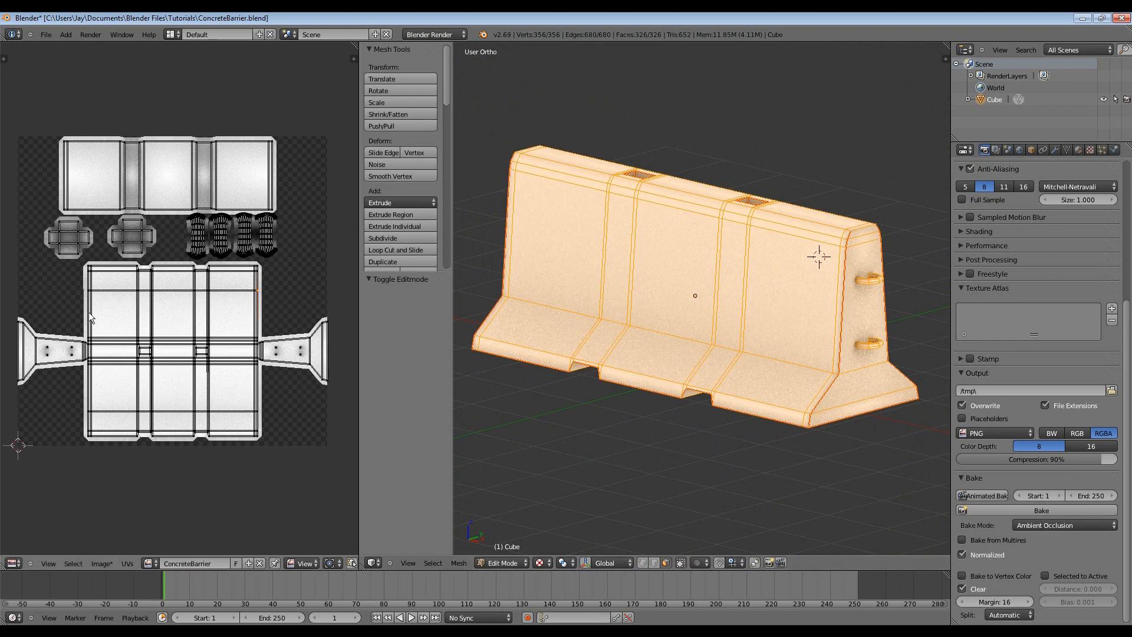
pyautogui.press('Tab')
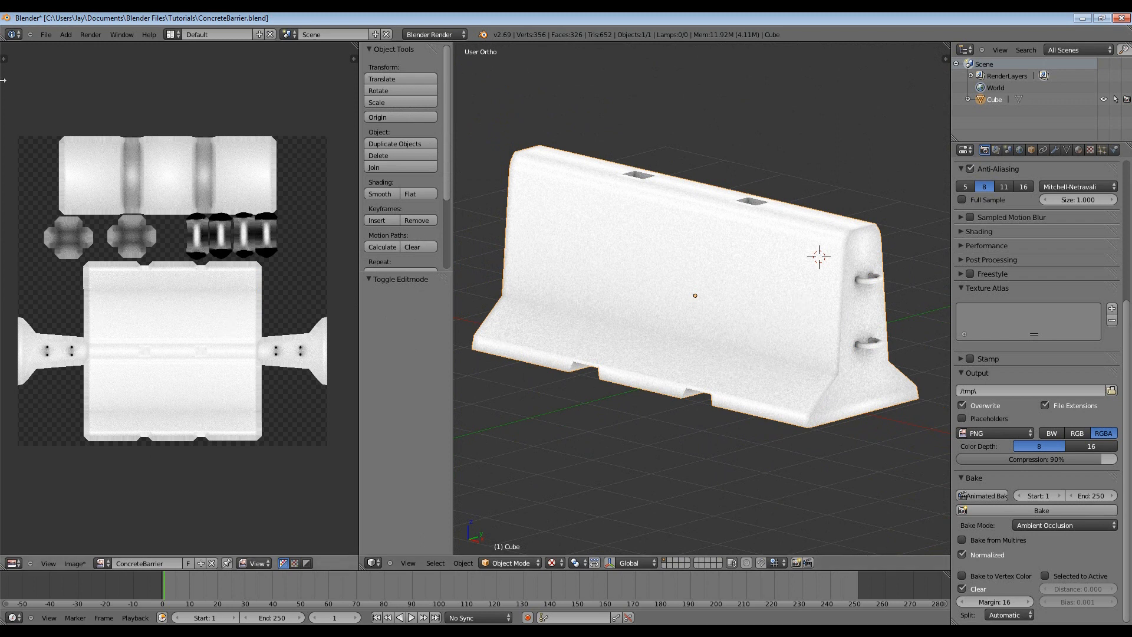
# - Reopen the recent file ConcreteBarrier.blend and restore the 3D view from full screen to the multi-editor layout
pyautogui.click(51, 38)
pyautogui.moveTo(135, 72)
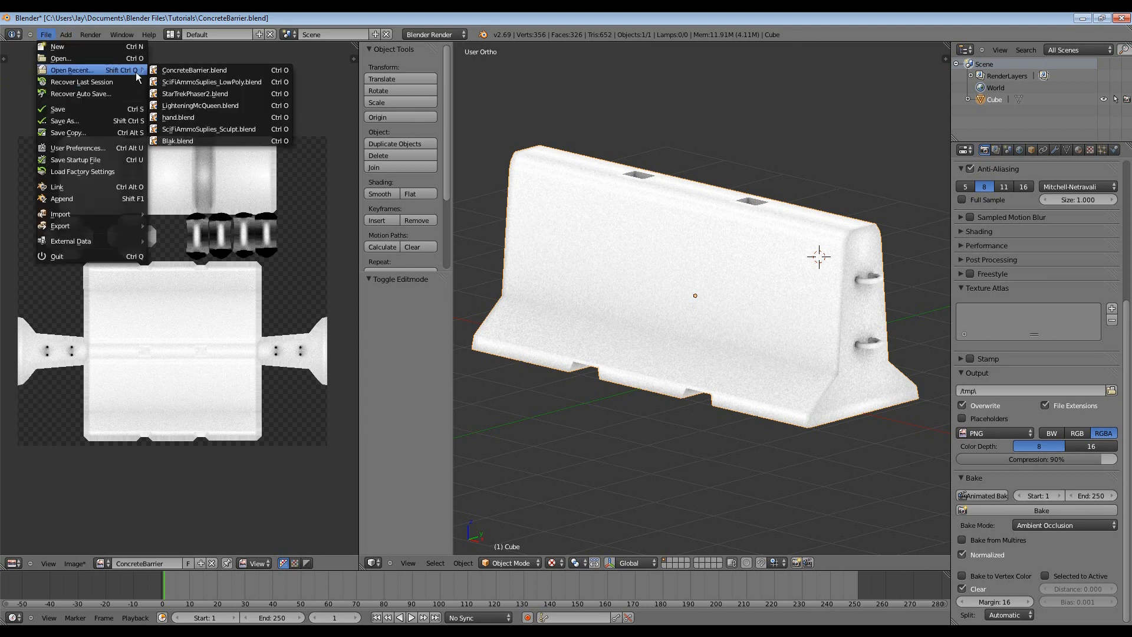
pyautogui.click(215, 72)
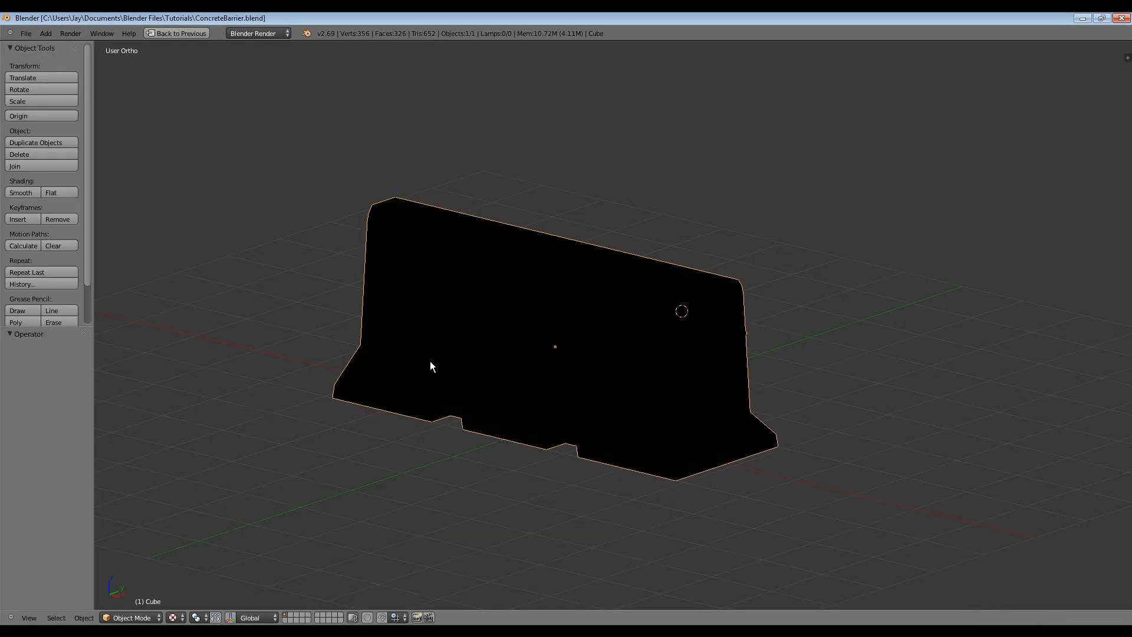
pyautogui.hotkey('ctrl', 'Up')
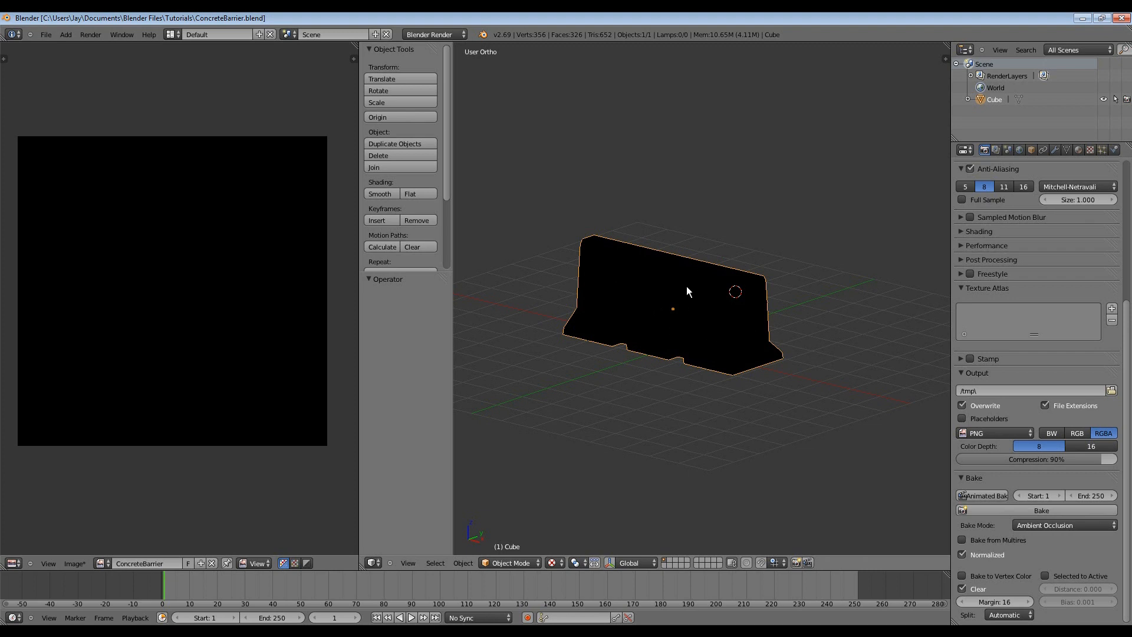
# - Select the barrier's whole mesh in Edit Mode and bake its Ambient Occlusion to the ConcreteBarrier image
pyautogui.press('Tab')
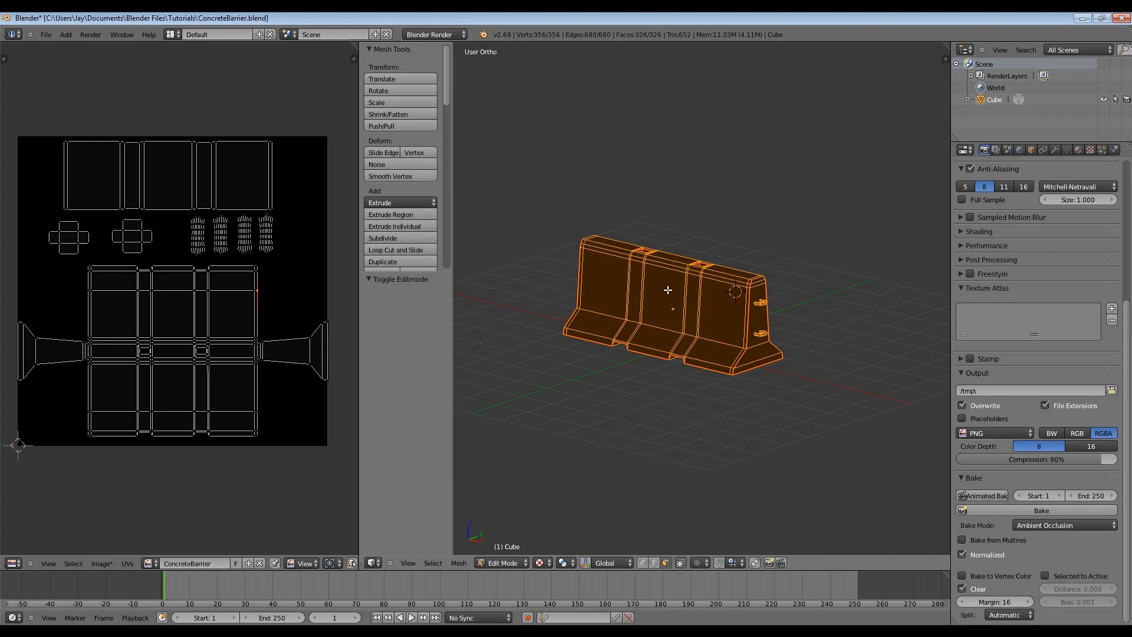
pyautogui.click(511, 560)
pyautogui.scroll(1, 751, 336)
pyautogui.scroll(8, 1035, 275)
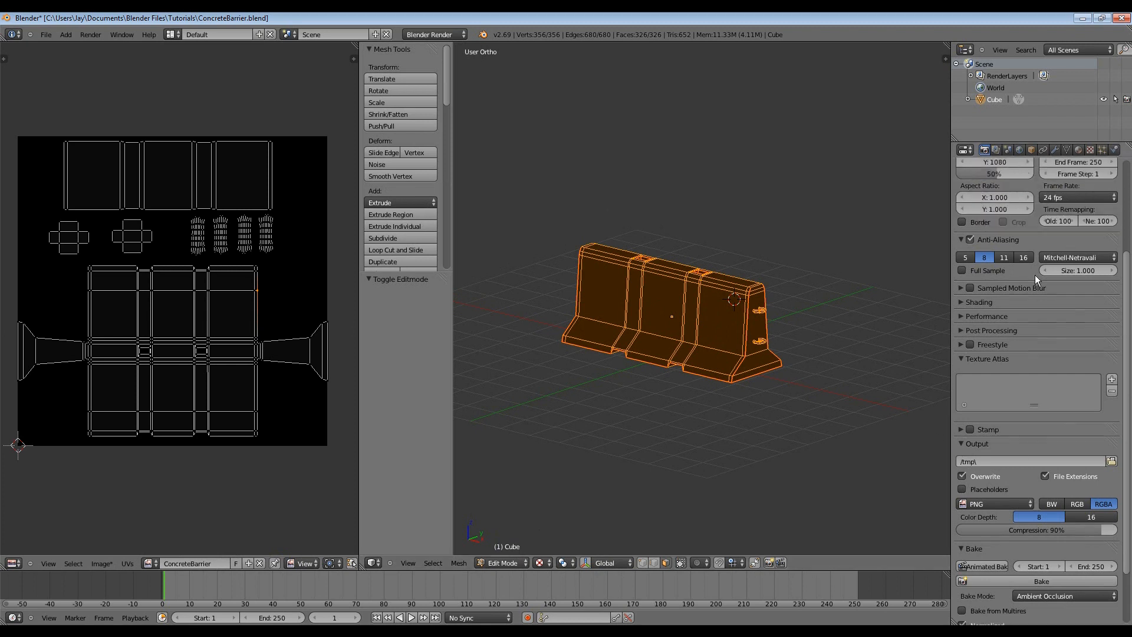
pyautogui.scroll(-8, 1042, 317)
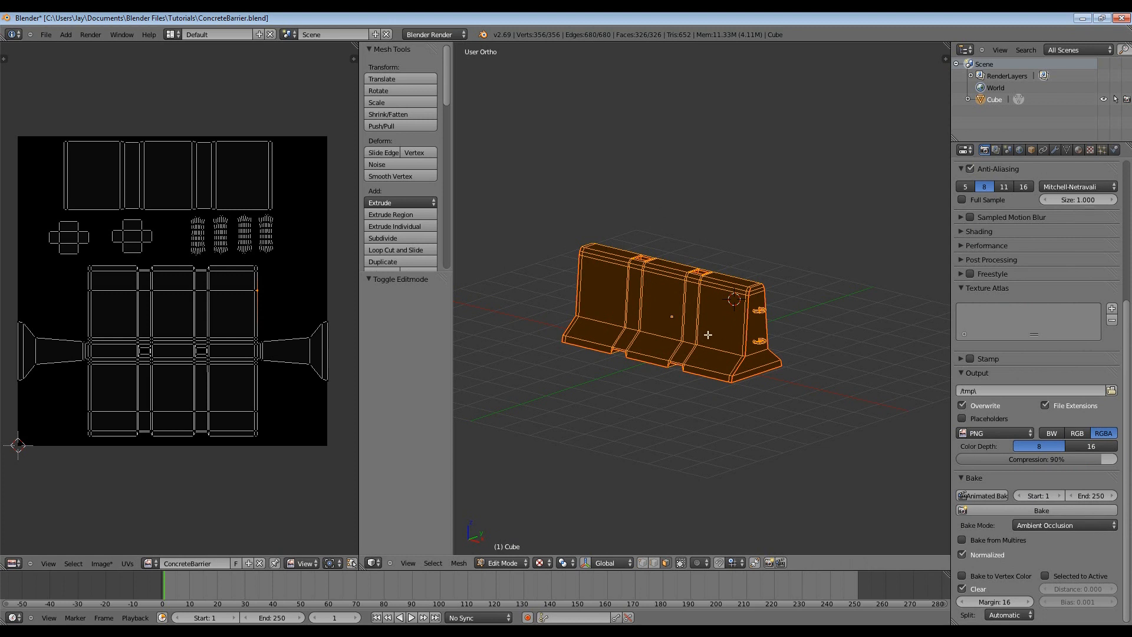
pyautogui.press('a')
pyautogui.press('a')
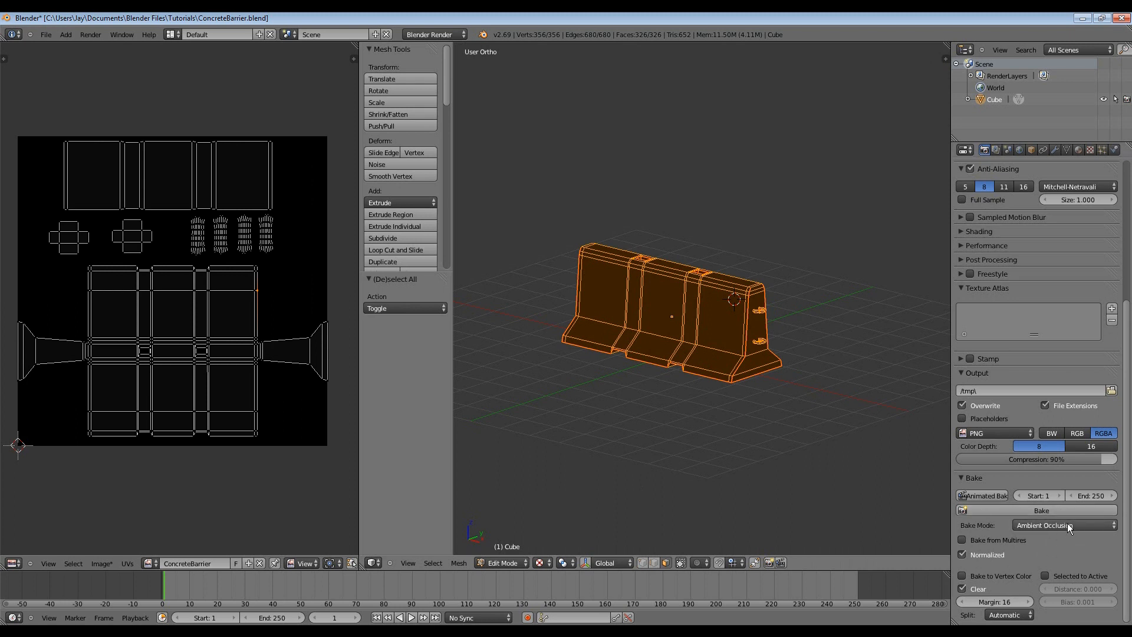
pyautogui.click(1039, 510)
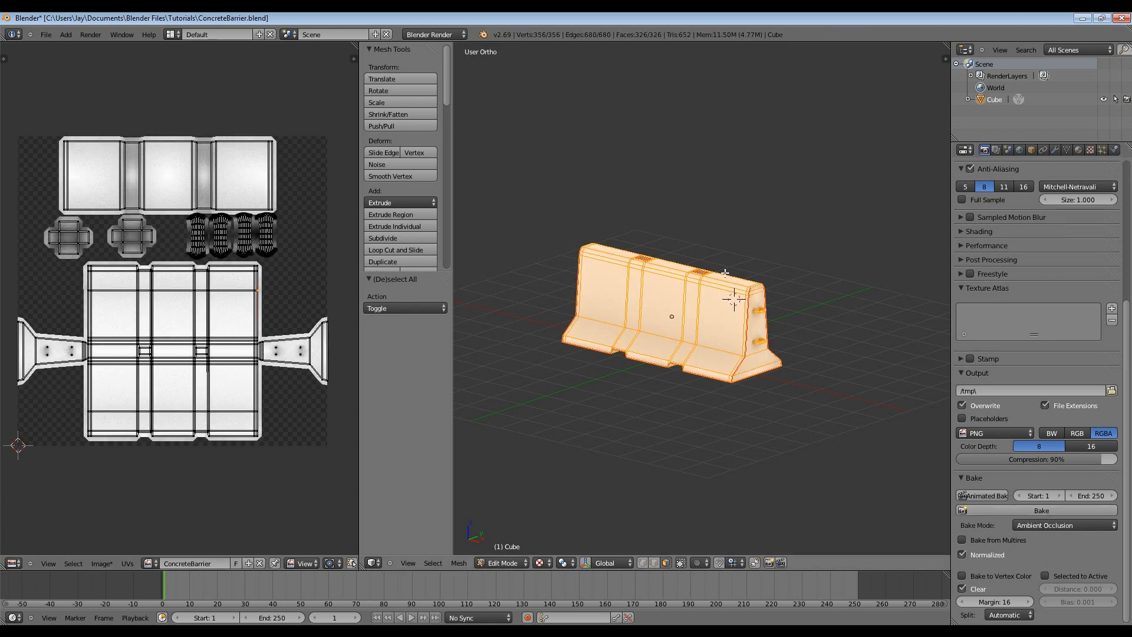
# - Examine the baked ambient occlusion on the barrier in Object Mode
pyautogui.press('Tab')
pyautogui.hscroll(-1, 749, 311)
pyautogui.scroll(4, 747, 312)
pyautogui.scroll(-1, 678, 282)
pyautogui.scroll(-1, 678, 286)
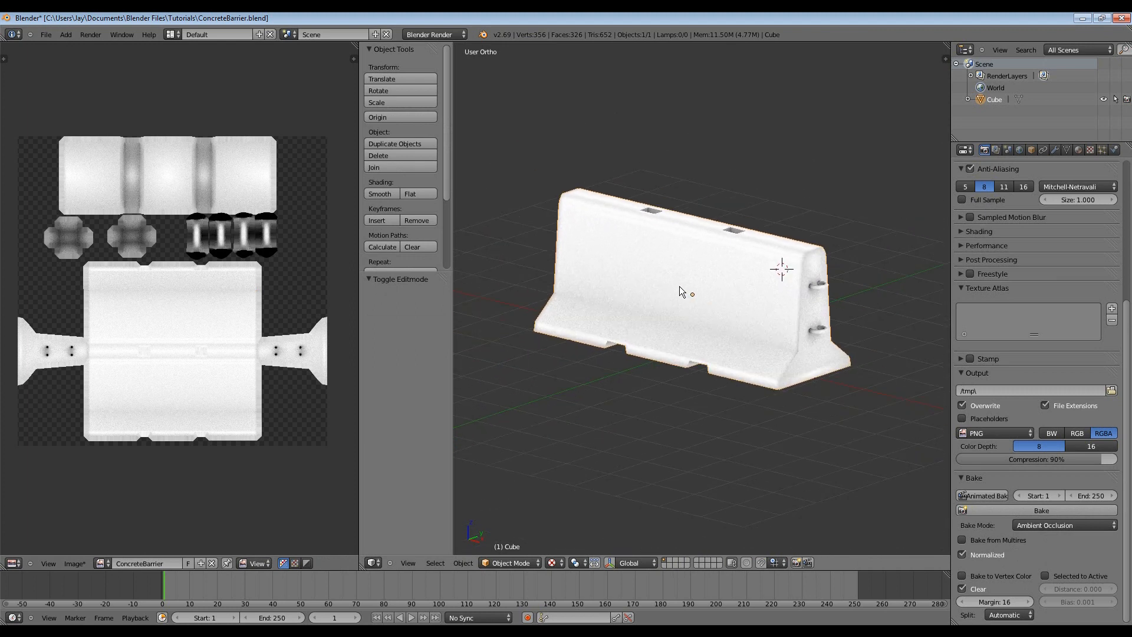
pyautogui.moveTo(679, 278); pyautogui.dragTo(682, 290)
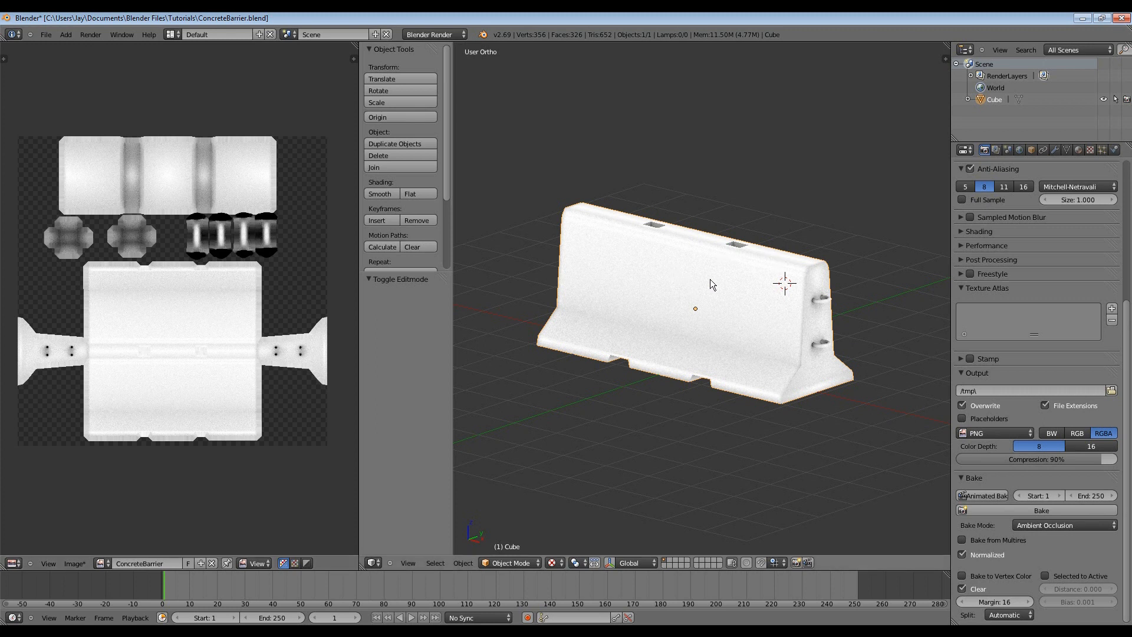
# - In Edit Mode, unlink the ConcreteBarrier image from the UV layout and start a new image named ConcreteBarrierXL
pyautogui.press('Tab')
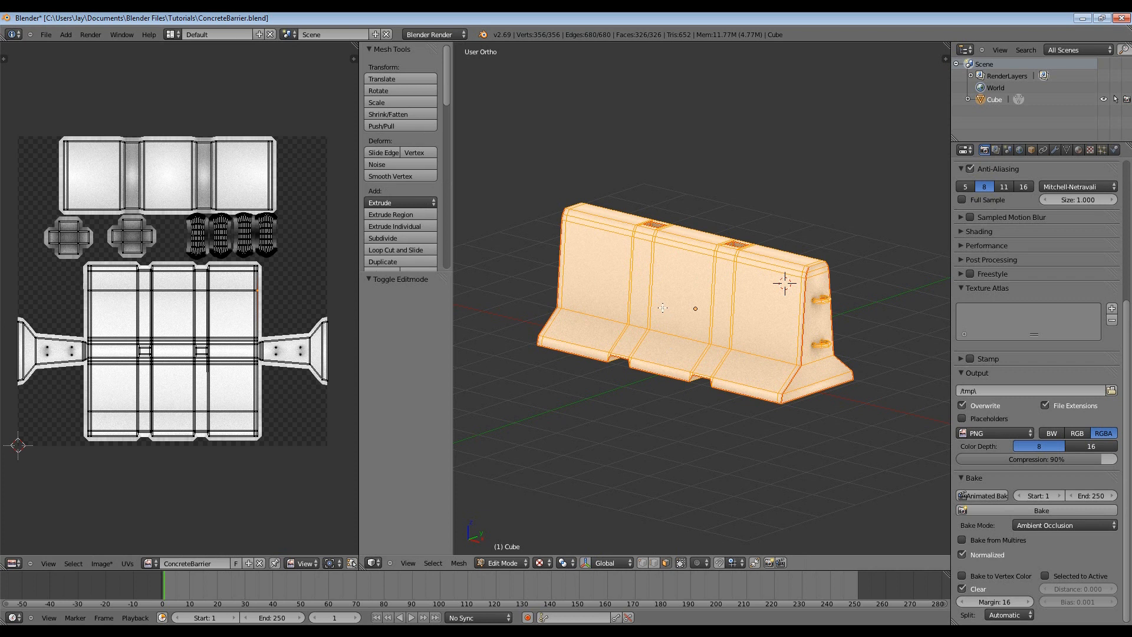
pyautogui.click(257, 563)
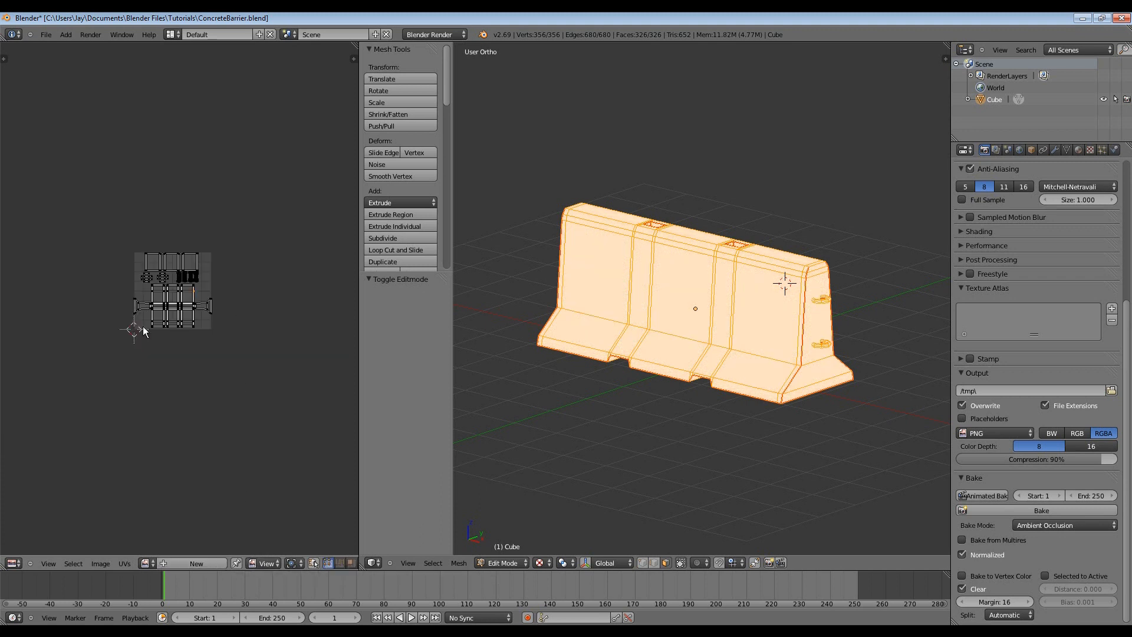
pyautogui.click(199, 563)
pyautogui.click(228, 507)
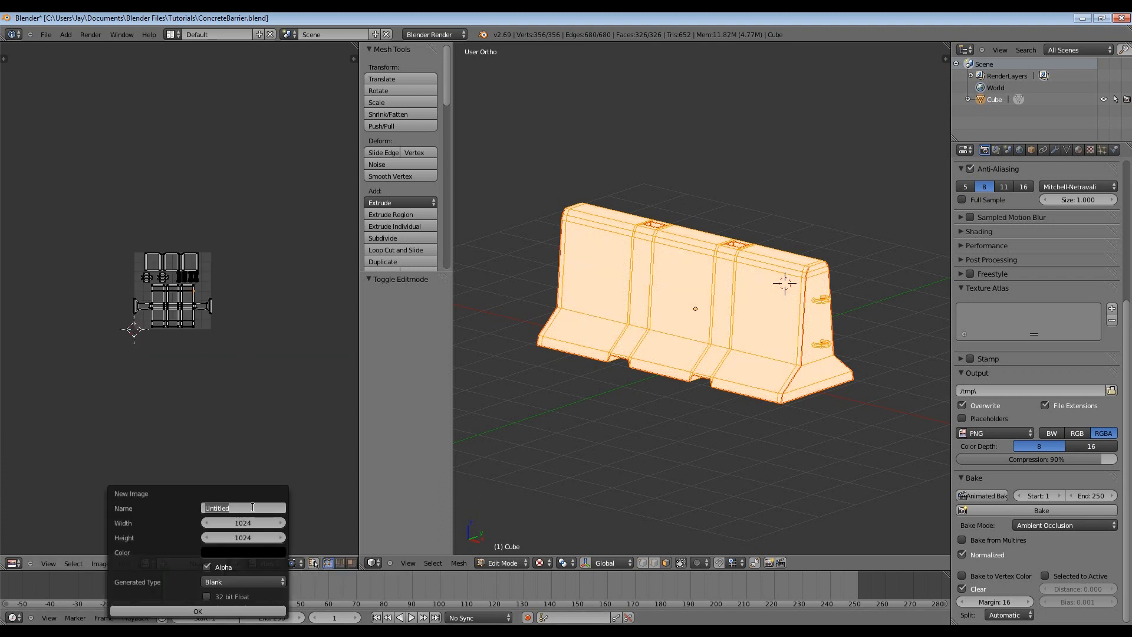
pyautogui.write('ConcreteBarrierXL')
pyautogui.press('Return')
# - Set the new image's width and height to 2048 and create it
pyautogui.click(241, 525)
pyautogui.write('2048')
pyautogui.press('Tab')
pyautogui.write('20')
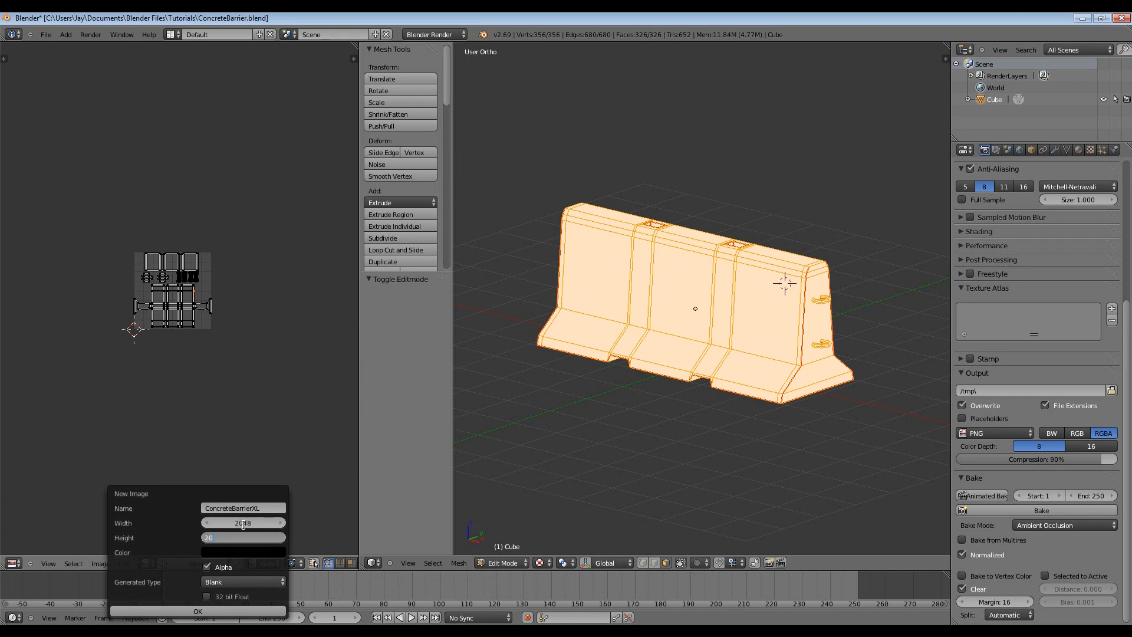
pyautogui.write('48')
pyautogui.press('Tab')
pyautogui.press('BackSpace')
pyautogui.write('L')
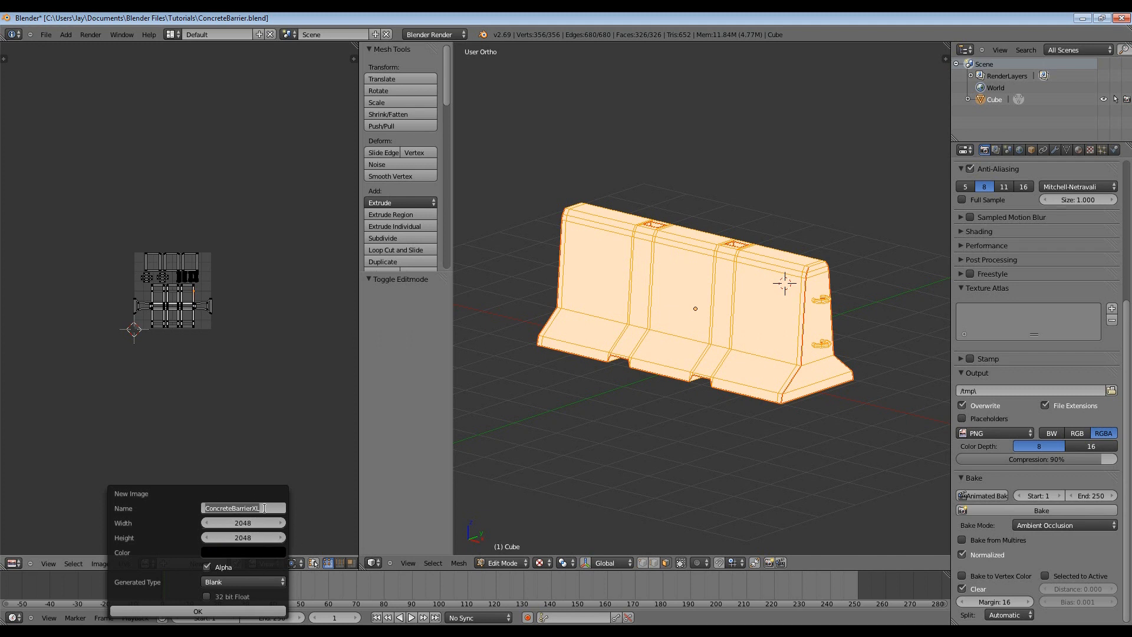
pyautogui.click(204, 611)
# - Bake the barrier's Ambient Occlusion to the ConcreteBarrierXL image and return to Object Mode to check the result
pyautogui.scroll(-3, 201, 289)
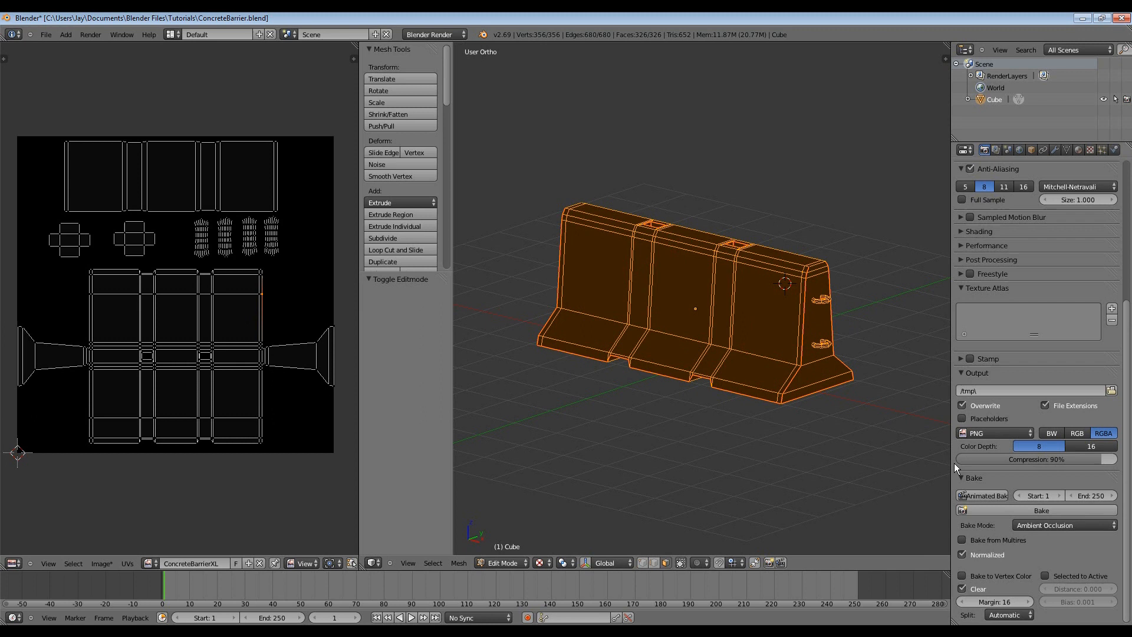
pyautogui.click(1058, 509)
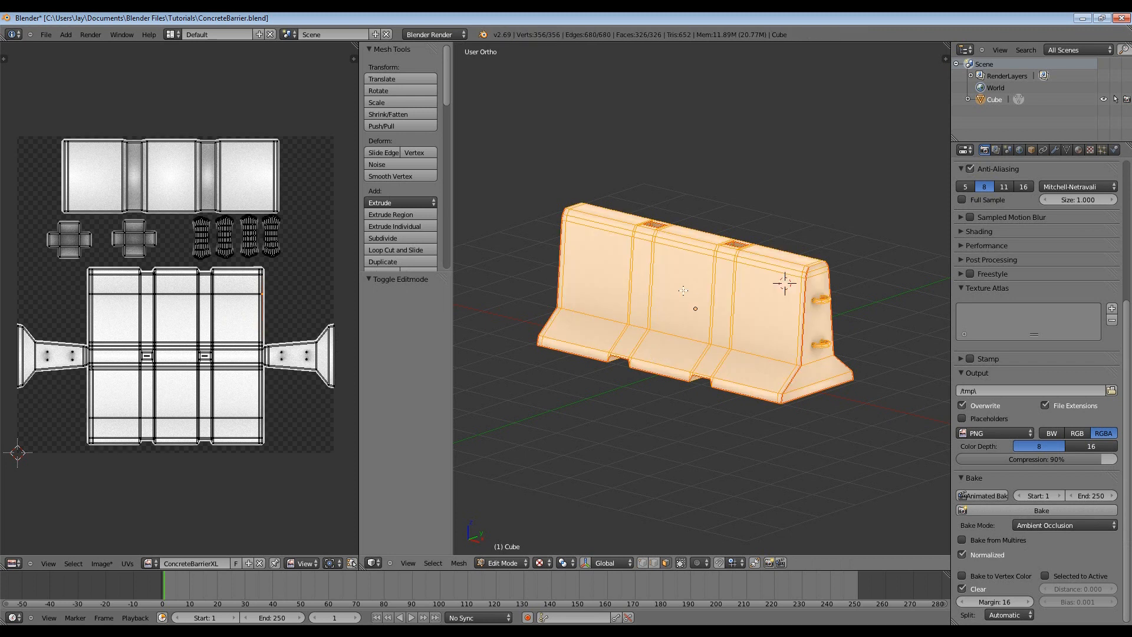
pyautogui.press('Tab')
pyautogui.scroll(4, 815, 355)
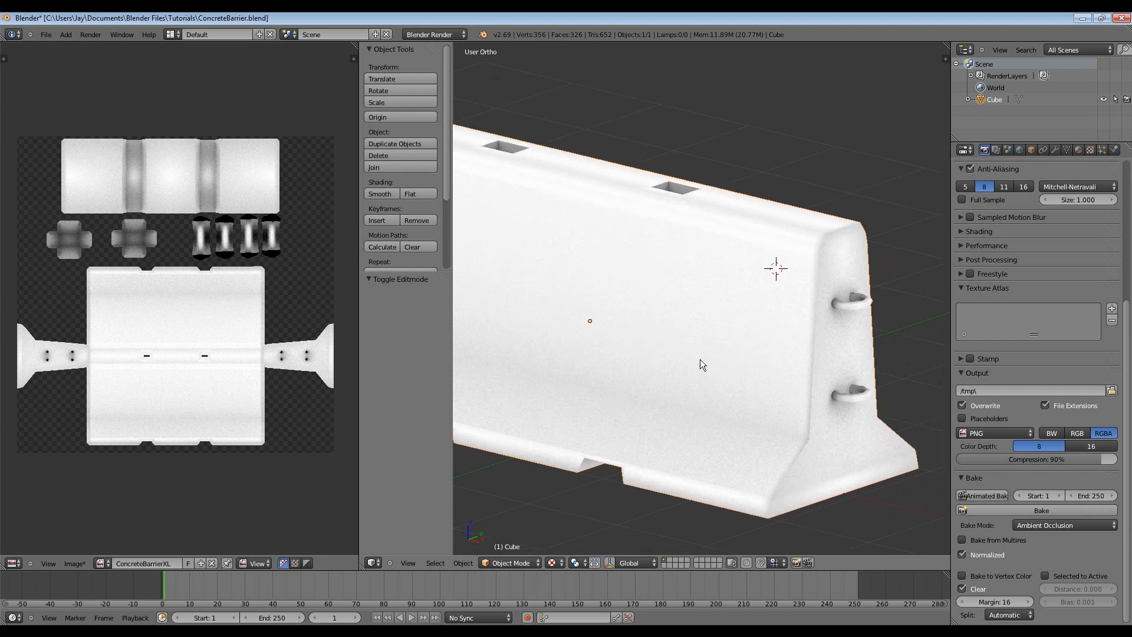
pyautogui.scroll(-4, 700, 359)
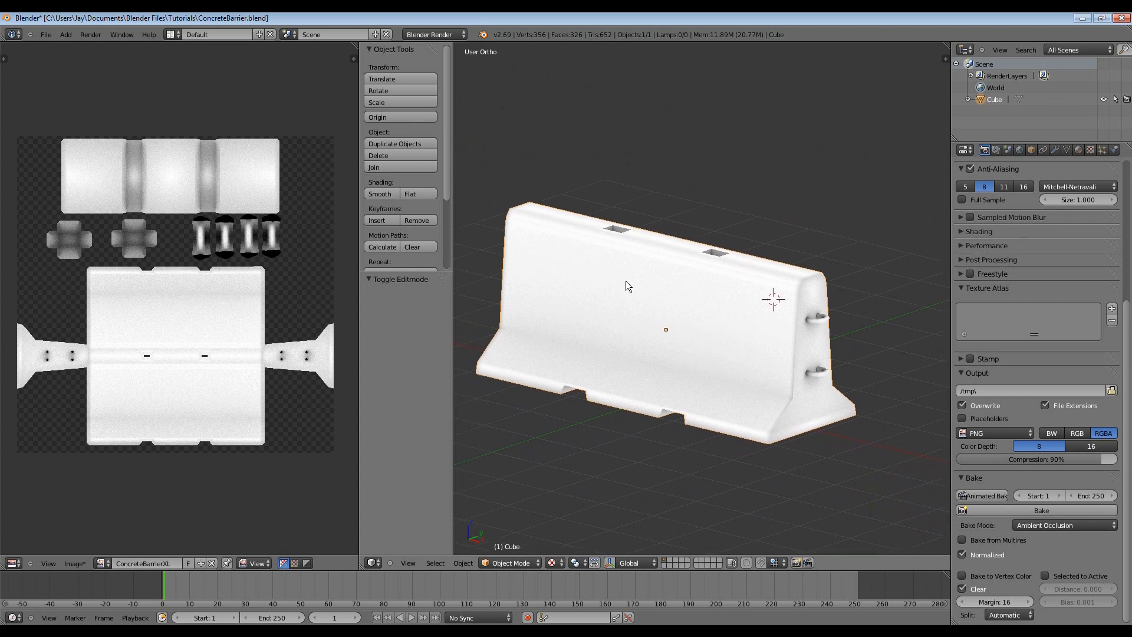
# - Examine the higher-resolution bake around the barrier, comparing Object and Edit Mode and looking closely at the end face's metal loops
pyautogui.moveTo(626, 285); pyautogui.dragTo(762, 279)
pyautogui.moveTo(646, 331); pyautogui.dragTo(790, 352)
pyautogui.scroll(6, 819, 389)
pyautogui.scroll(-5, 822, 373)
pyautogui.press('Tab')
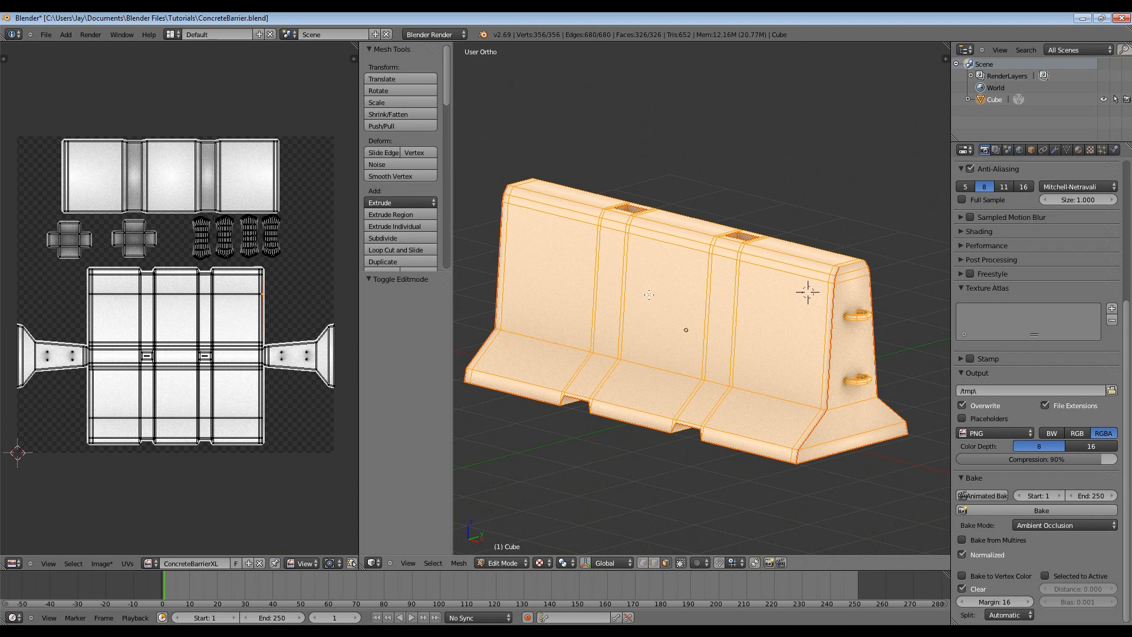
pyautogui.moveTo(835, 336); pyautogui.dragTo(829, 352)
pyautogui.moveTo(827, 302); pyautogui.dragTo(763, 343)
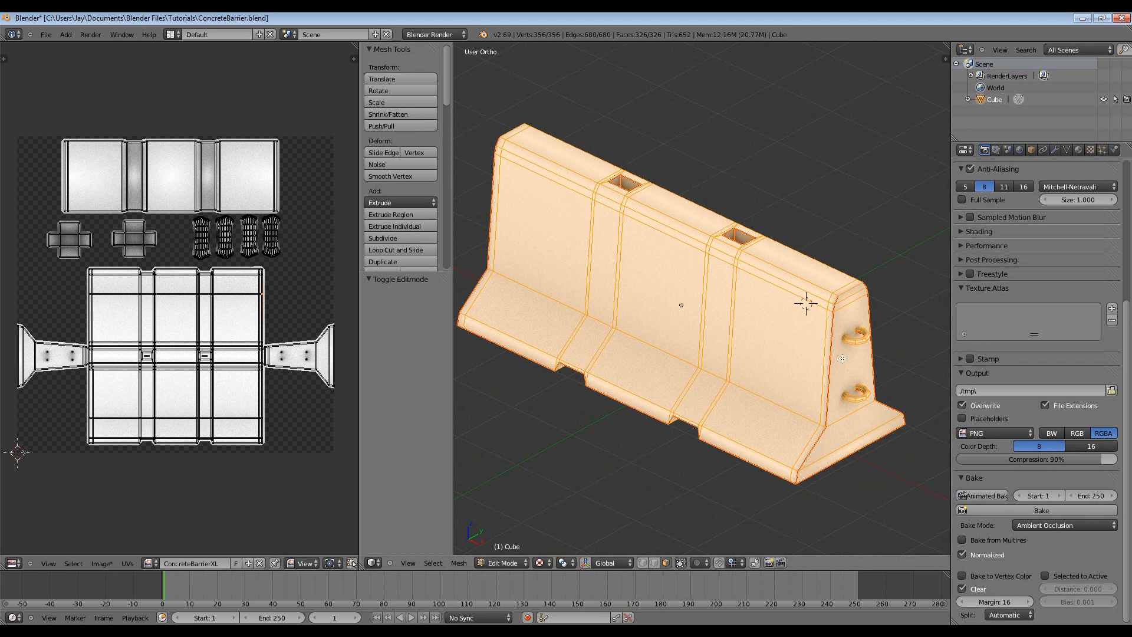
pyautogui.moveTo(831, 416); pyautogui.dragTo(761, 320)
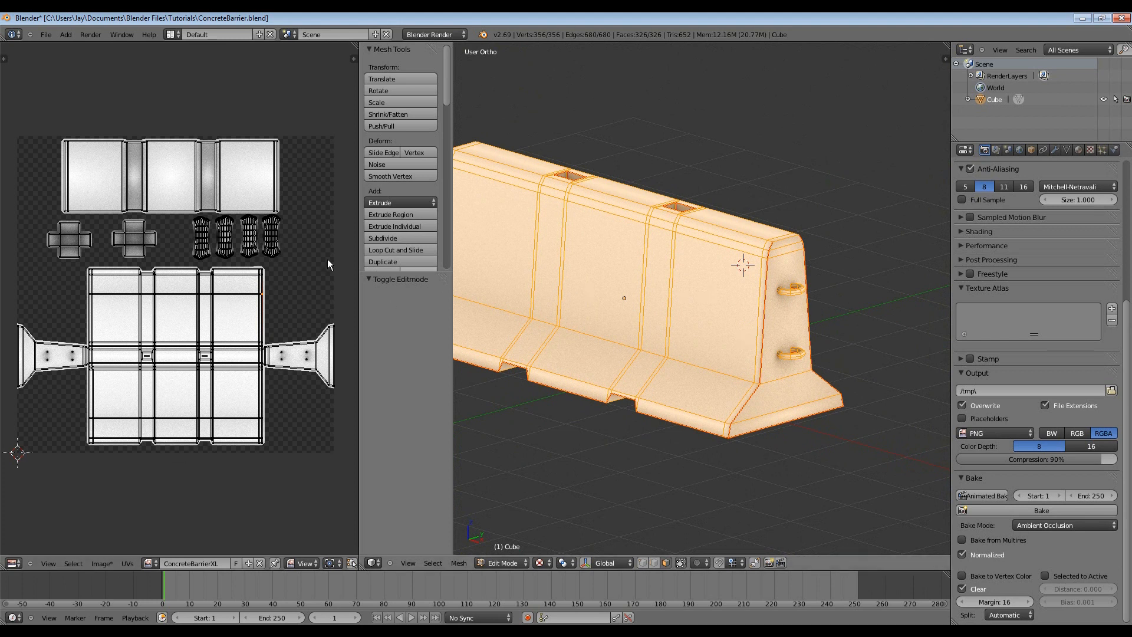
pyautogui.scroll(3, 888, 291)
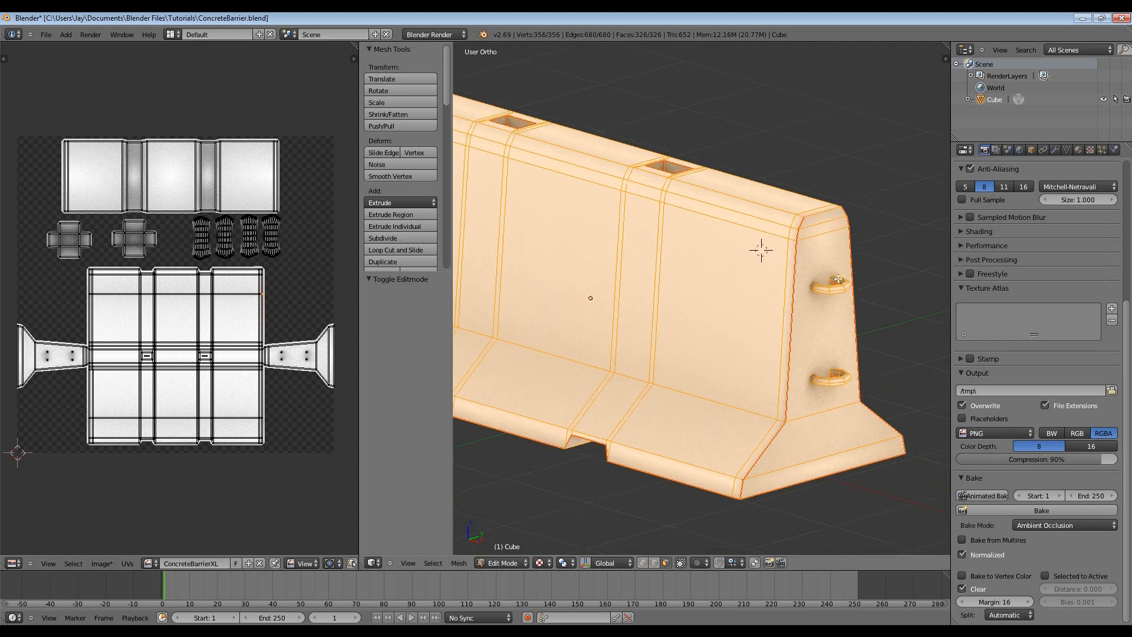
pyautogui.scroll(4, 888, 292)
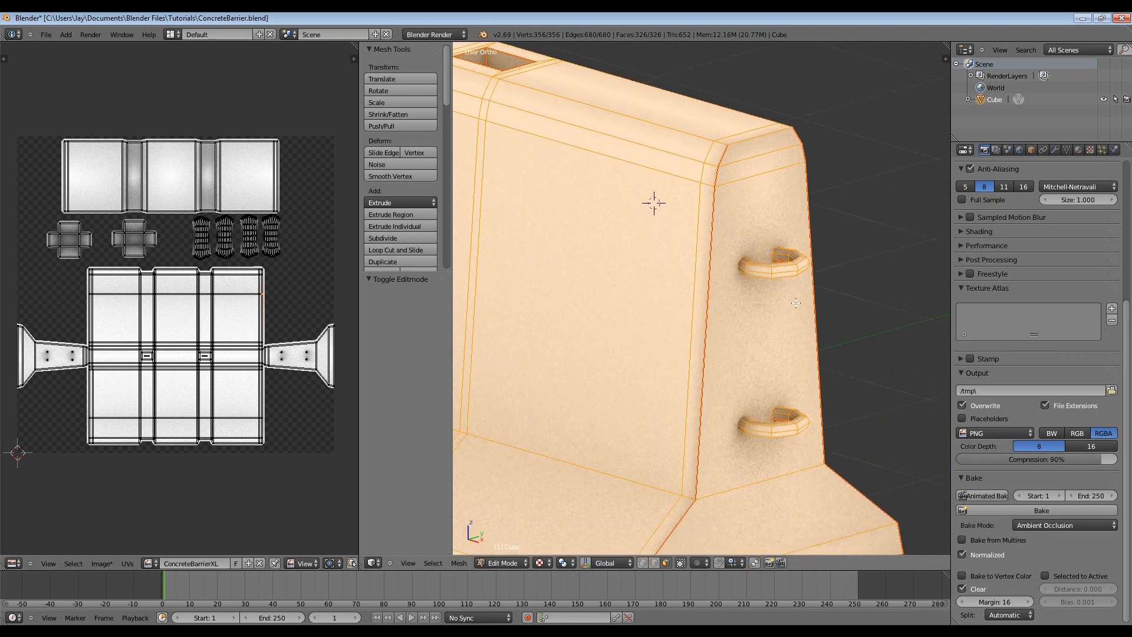
# - Switch to face selection and select all four complete metal loops on the barrier's two end faces
pyautogui.rightClick(754, 262)
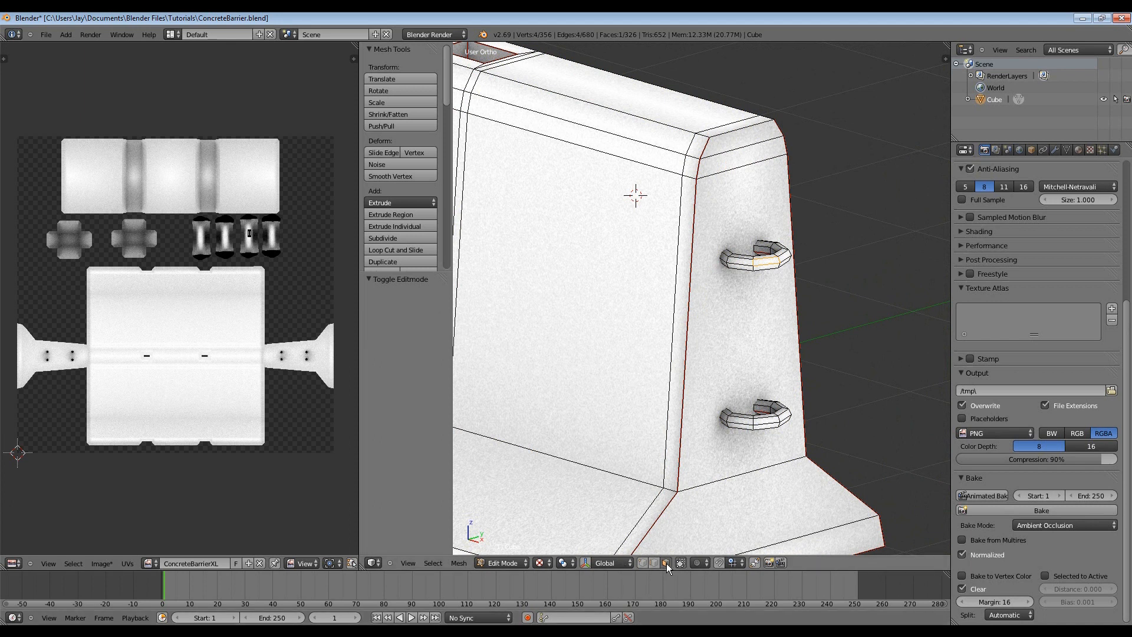
pyautogui.hotkey('ctrl', 'Tab')
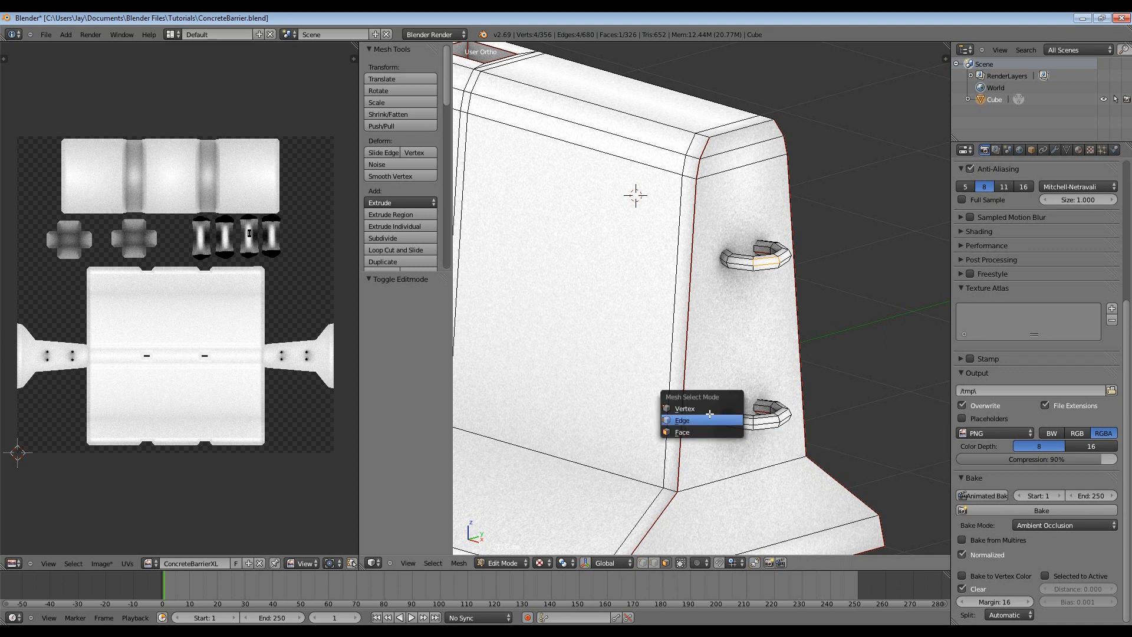
pyautogui.click(715, 431)
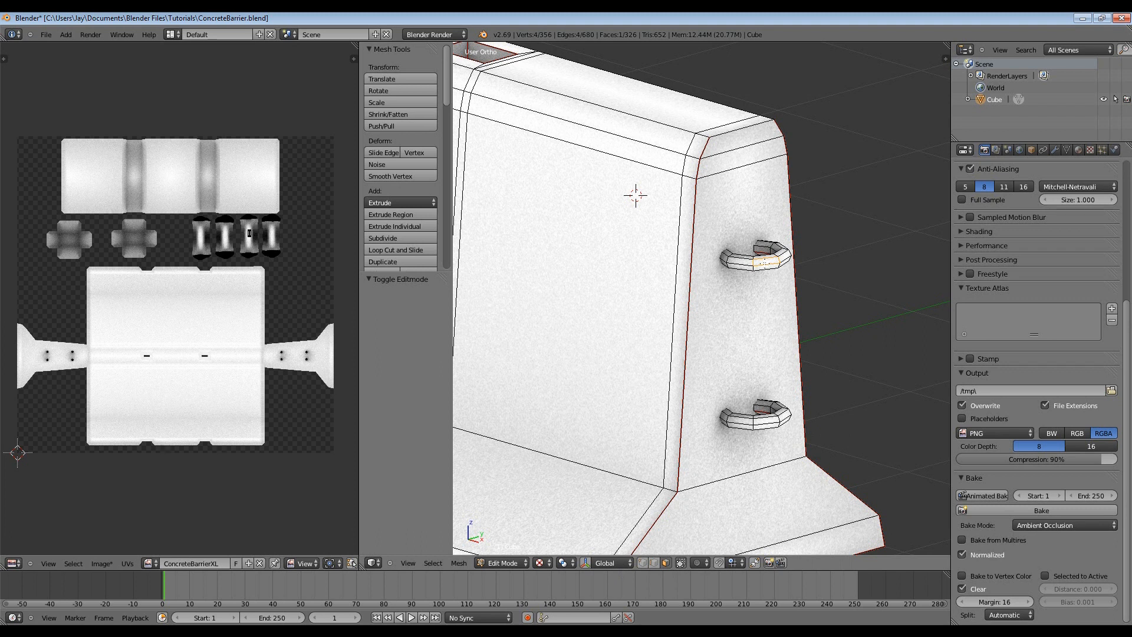
pyautogui.press('l')
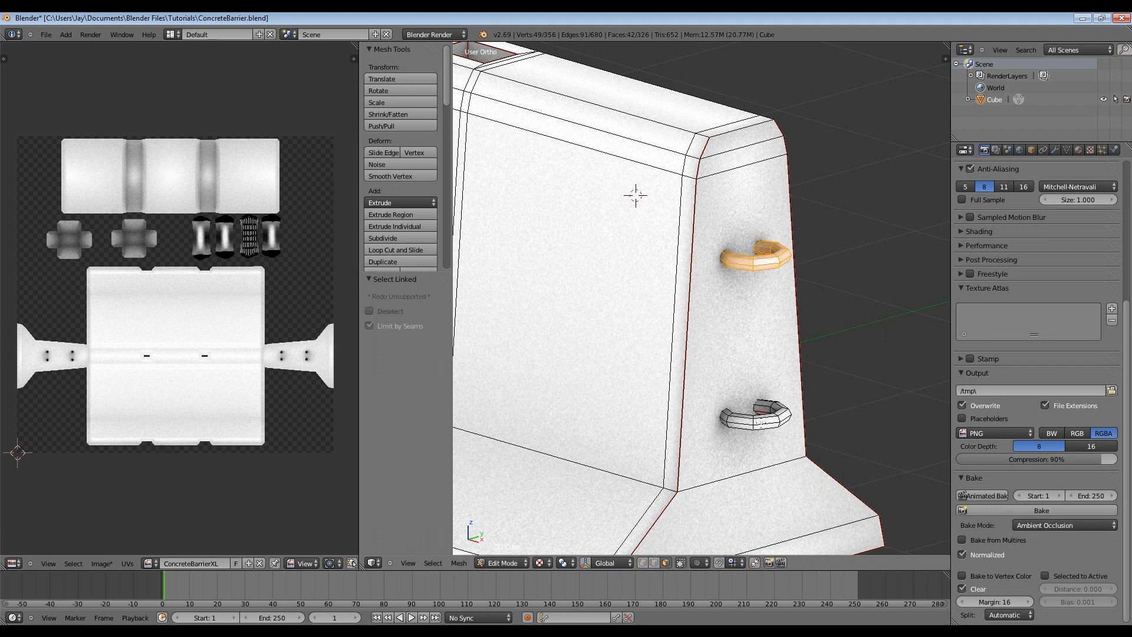
pyautogui.press('l')
pyautogui.scroll(-4, 608, 416)
pyautogui.moveTo(608, 416); pyautogui.dragTo(881, 427)
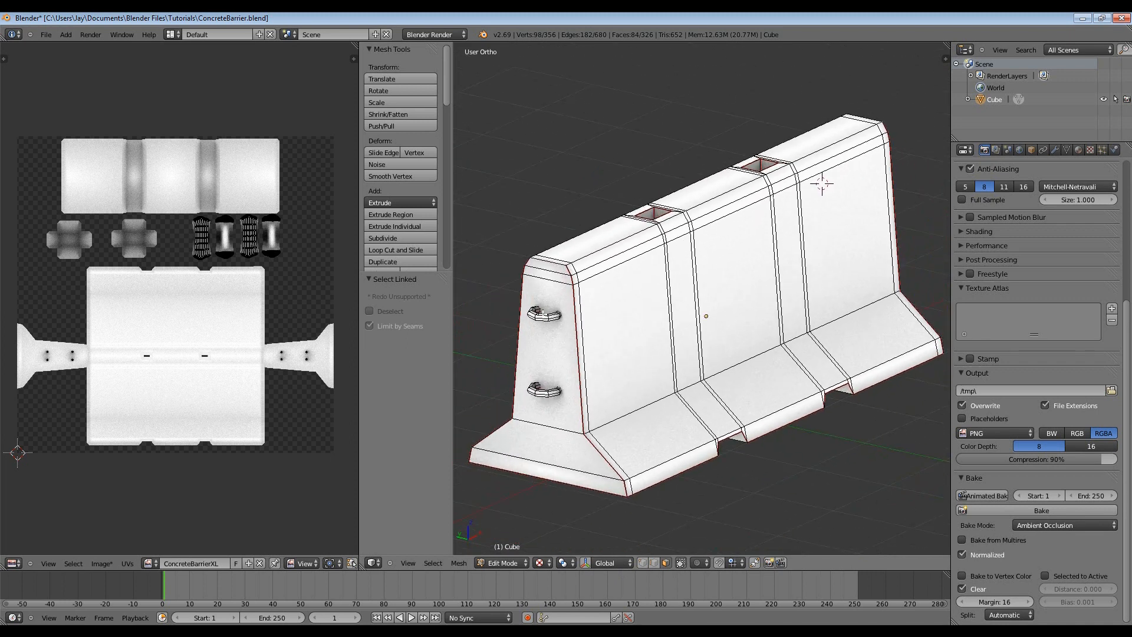
pyautogui.press('l')
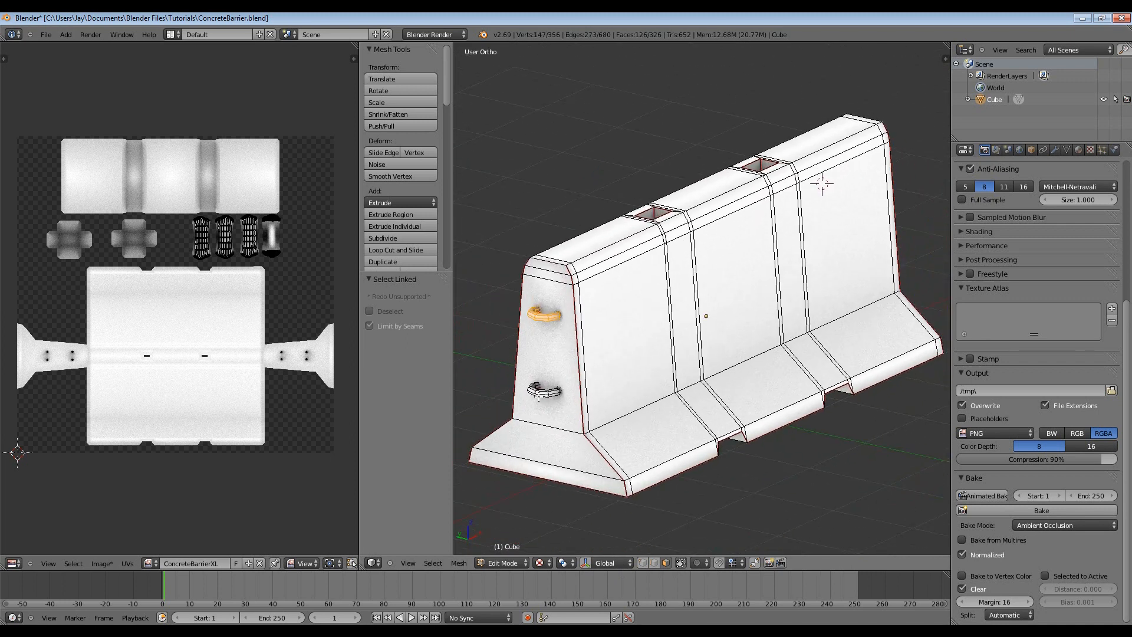
pyautogui.press('l')
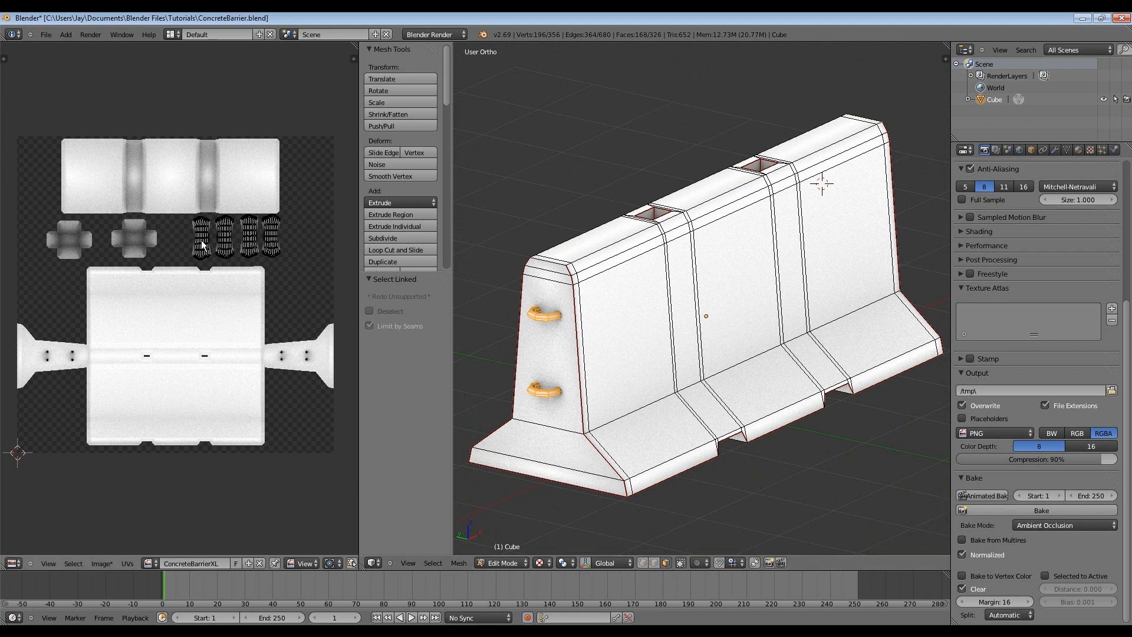
pyautogui.click(312, 280)
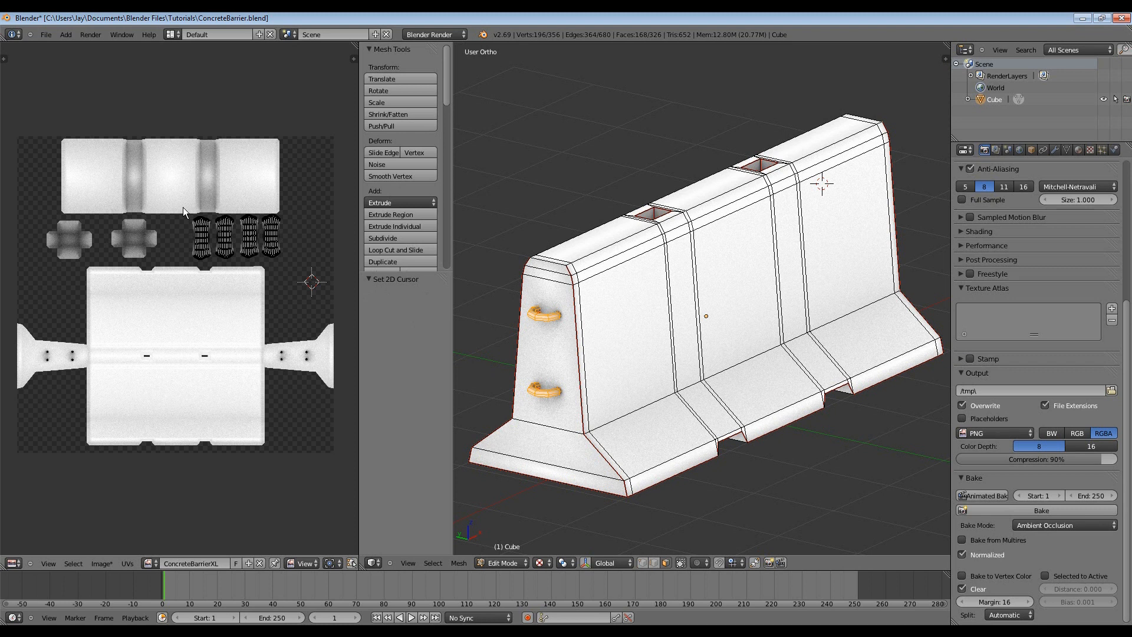
pyautogui.press('g')
pyautogui.rightClick(264, 254)
# - Export the selected loops' UV layout as ConcreteBarrier_loops_UV.png into the Desktop's Tutorial Files\Textures folder
pyautogui.click(127, 563)
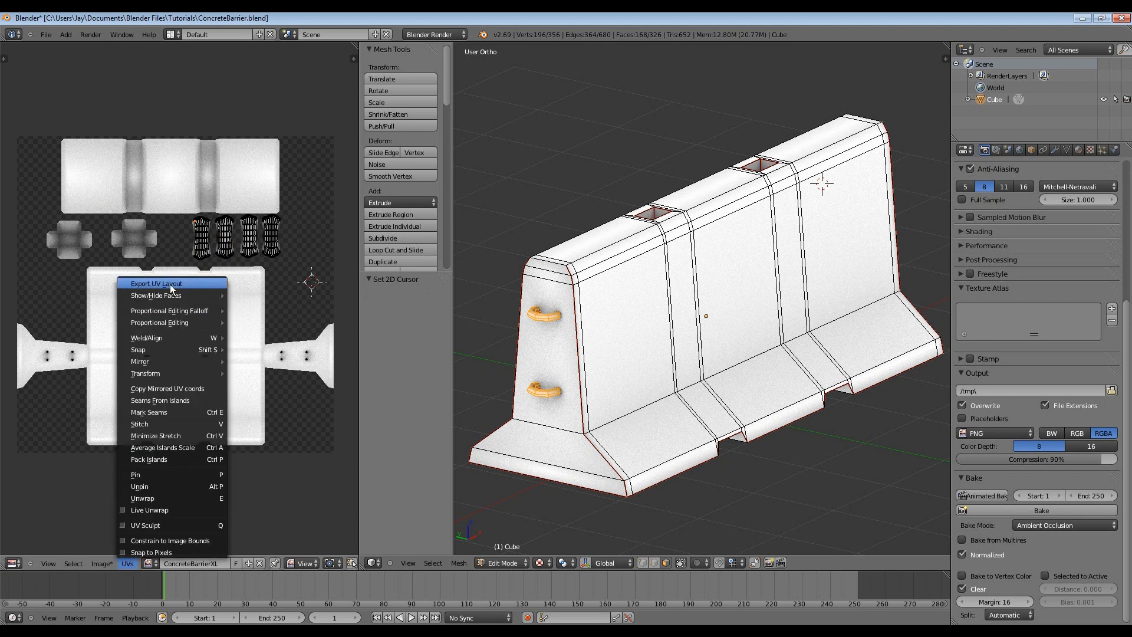
pyautogui.click(188, 283)
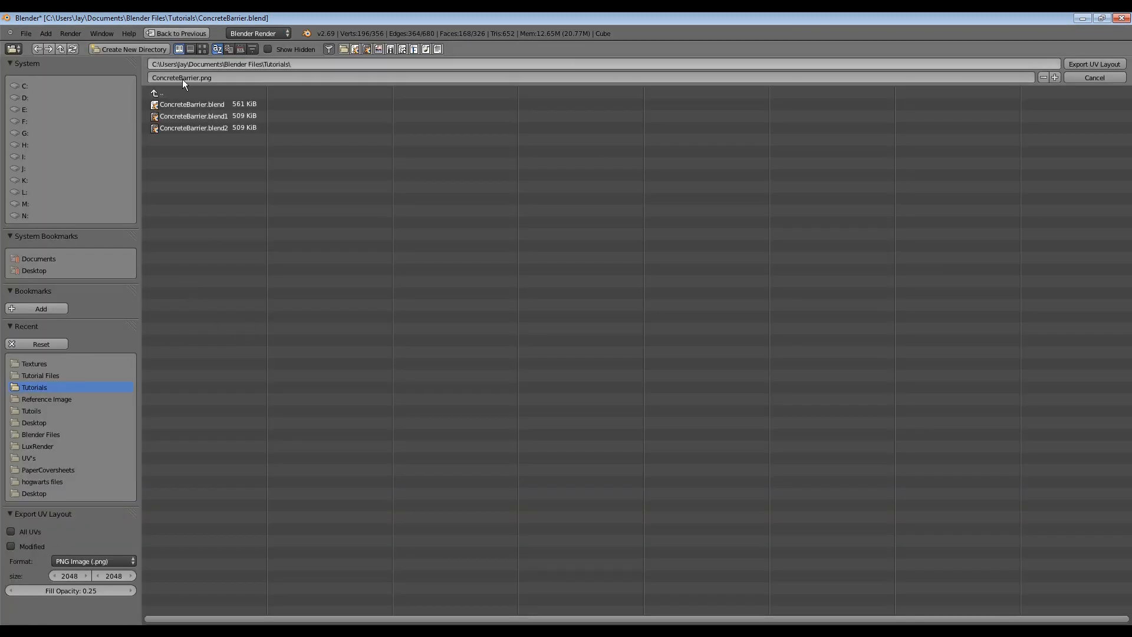
pyautogui.click(41, 270)
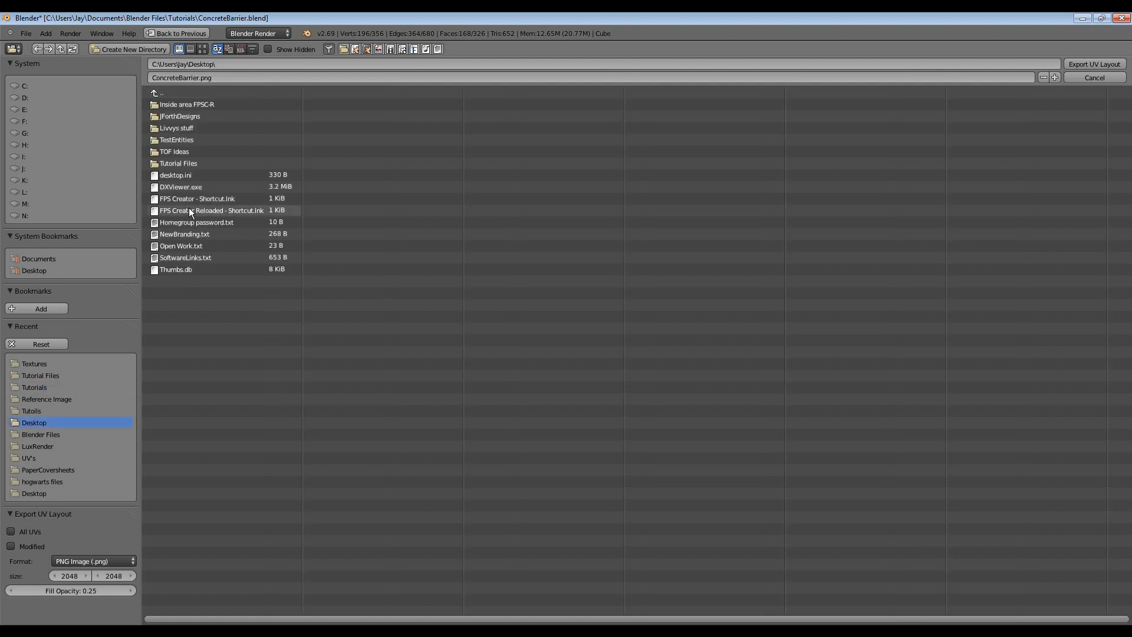
pyautogui.click(186, 164)
pyautogui.click(195, 128)
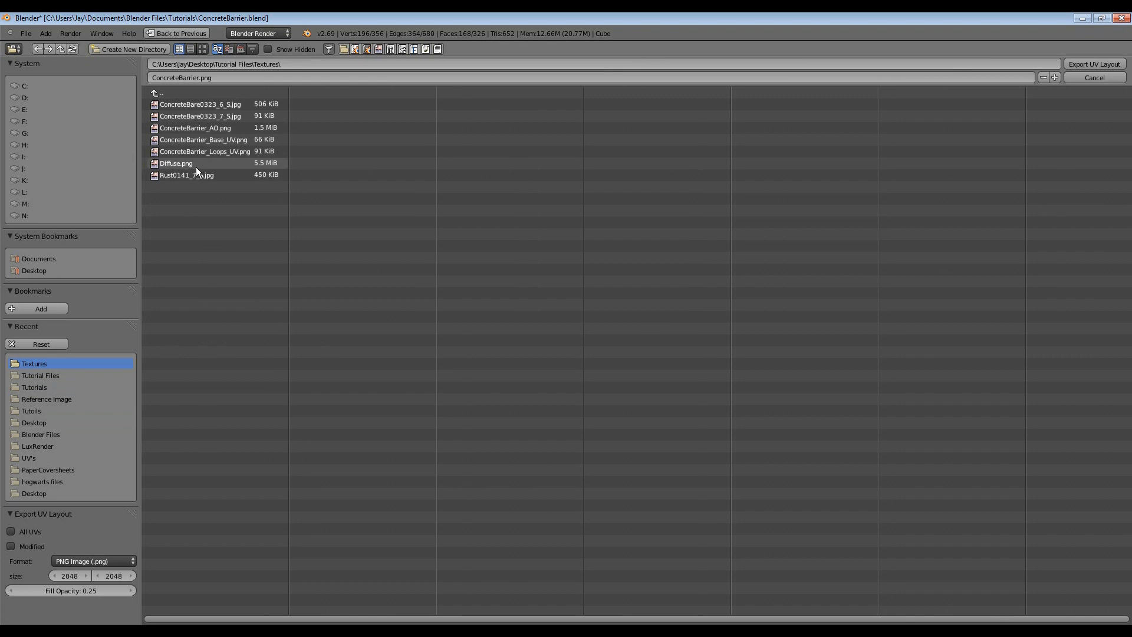
pyautogui.click(214, 77)
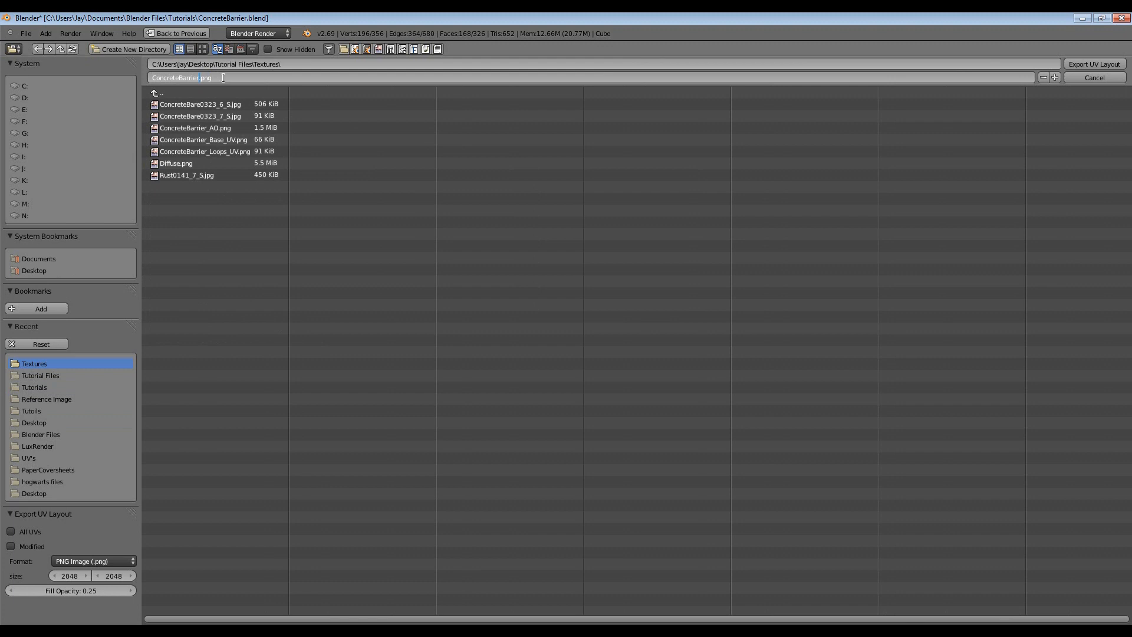
pyautogui.write('_loops_UV')
pyautogui.press('Return')
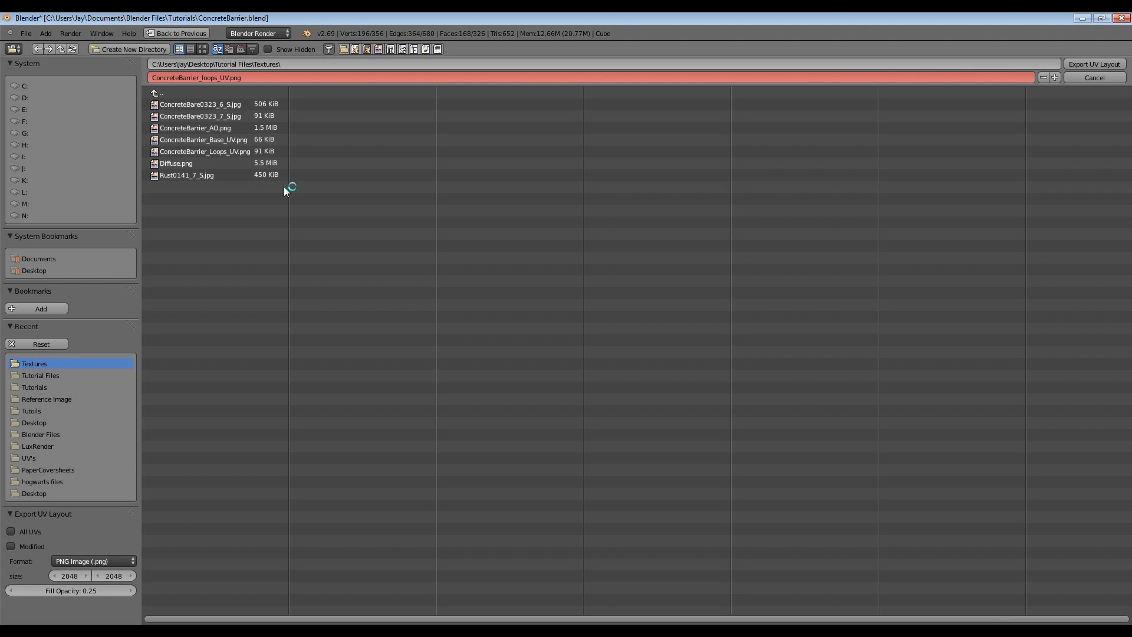
pyautogui.press('Return')
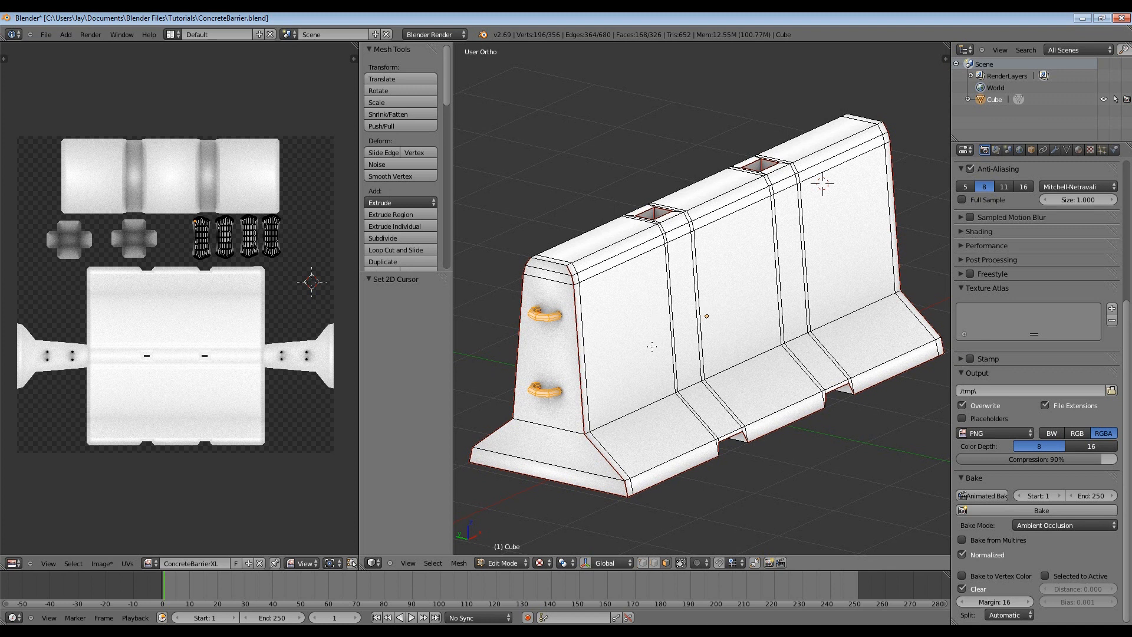
# - Switch to edge selection and select the linked geometry of the barrier's concrete body, leaving out the metal loops
pyautogui.rightClick(582, 318)
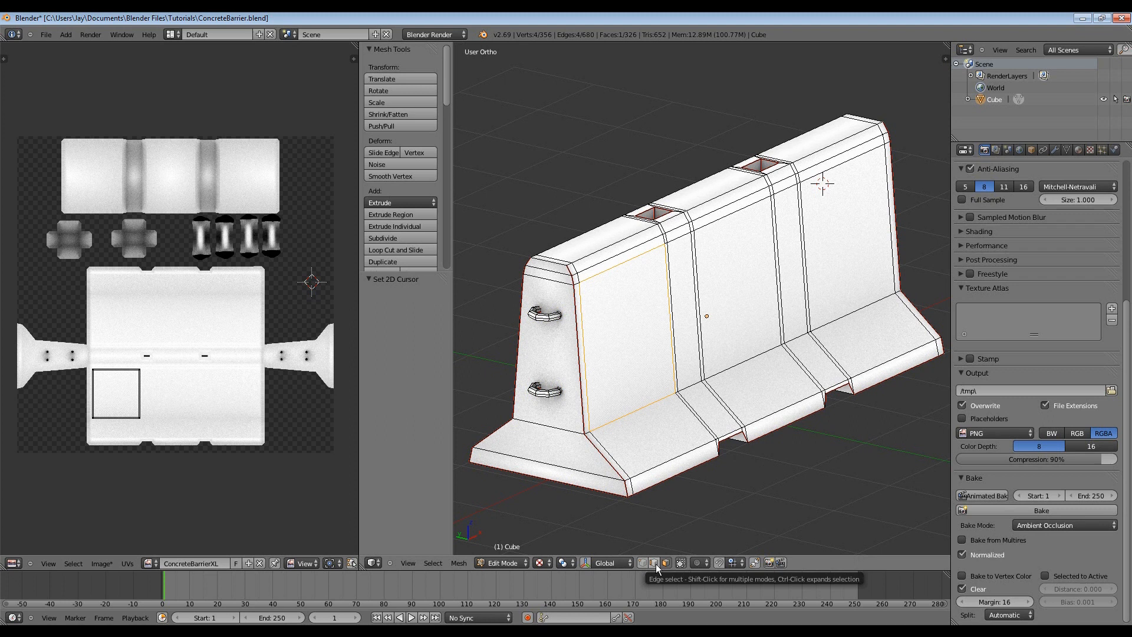
pyautogui.rightClick(580, 311)
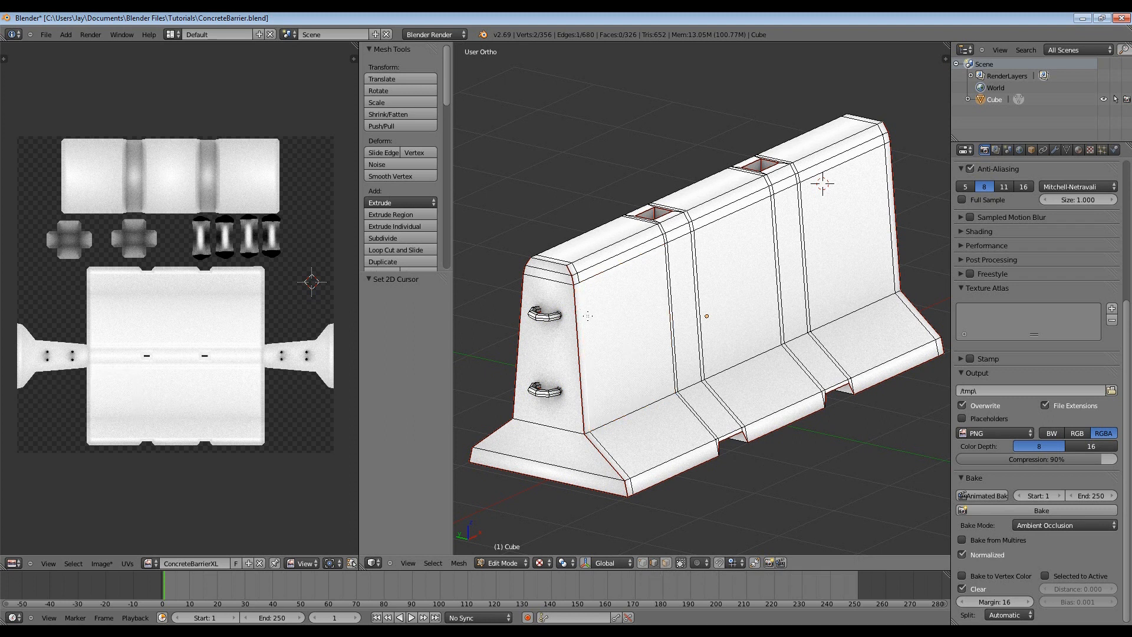
pyautogui.press('l')
pyautogui.moveTo(588, 316); pyautogui.dragTo(628, 305)
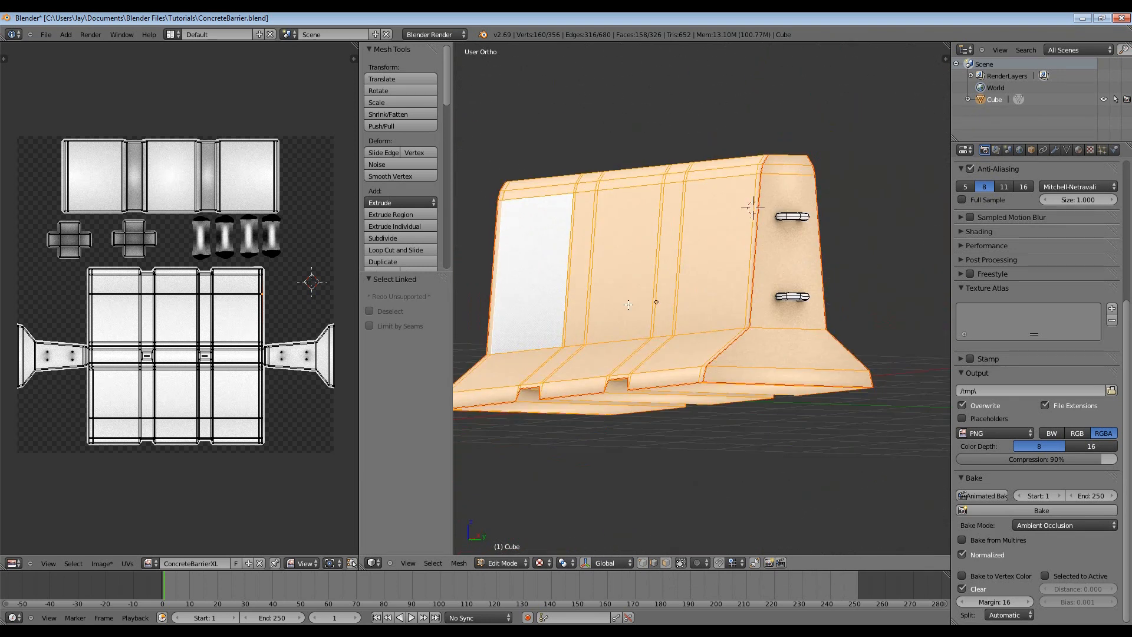
pyautogui.moveTo(472, 311); pyautogui.dragTo(631, 365)
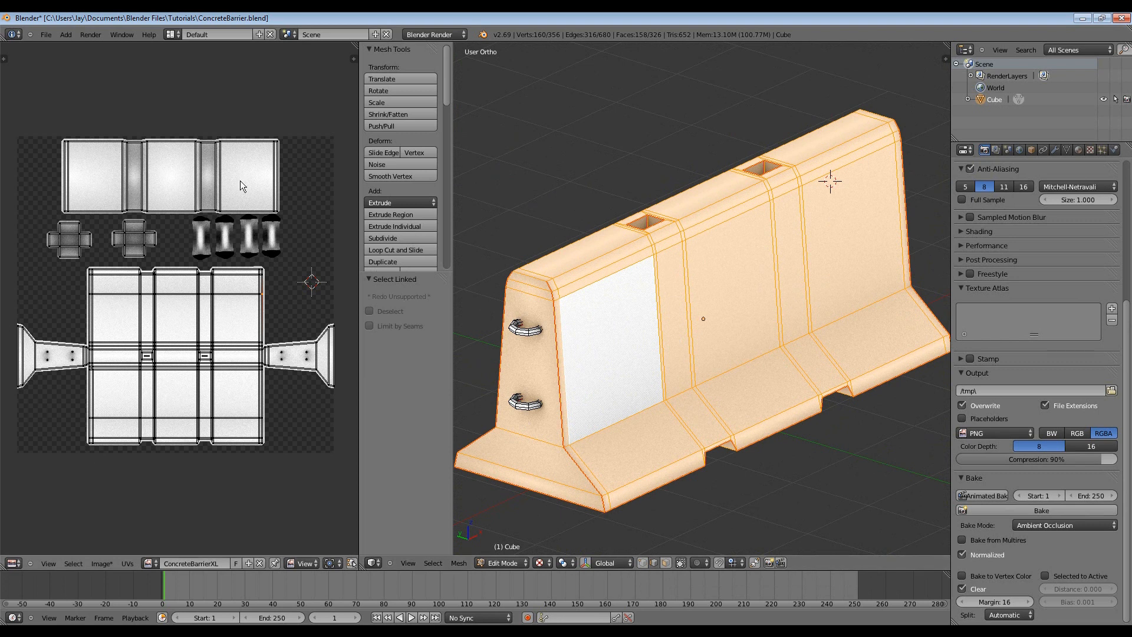
# - Export the concrete body's UV layout as ConcreteBarrier_base_UV.png into the Desktop's Tutorial Files\Textures folder
pyautogui.click(127, 563)
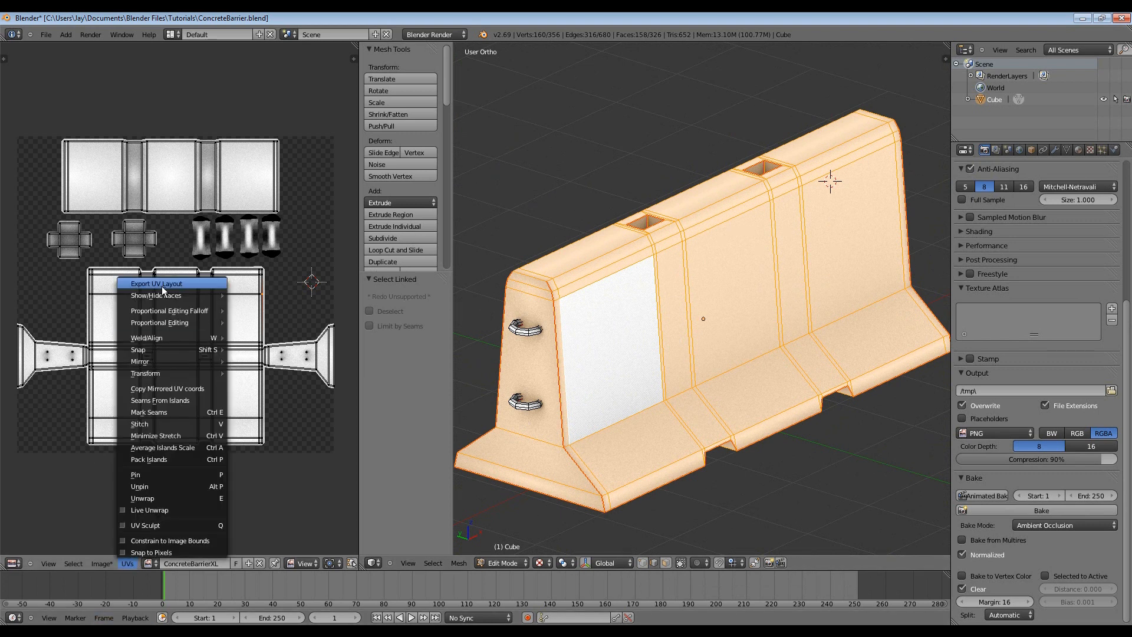
pyautogui.click(162, 285)
pyautogui.click(47, 268)
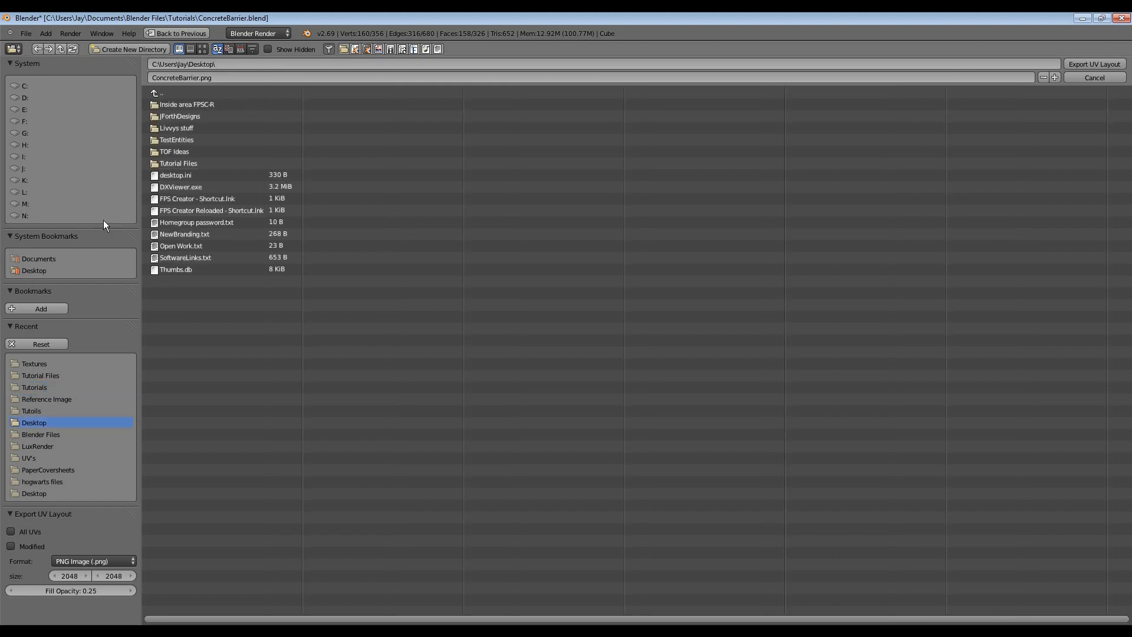
pyautogui.click(182, 164)
pyautogui.click(186, 127)
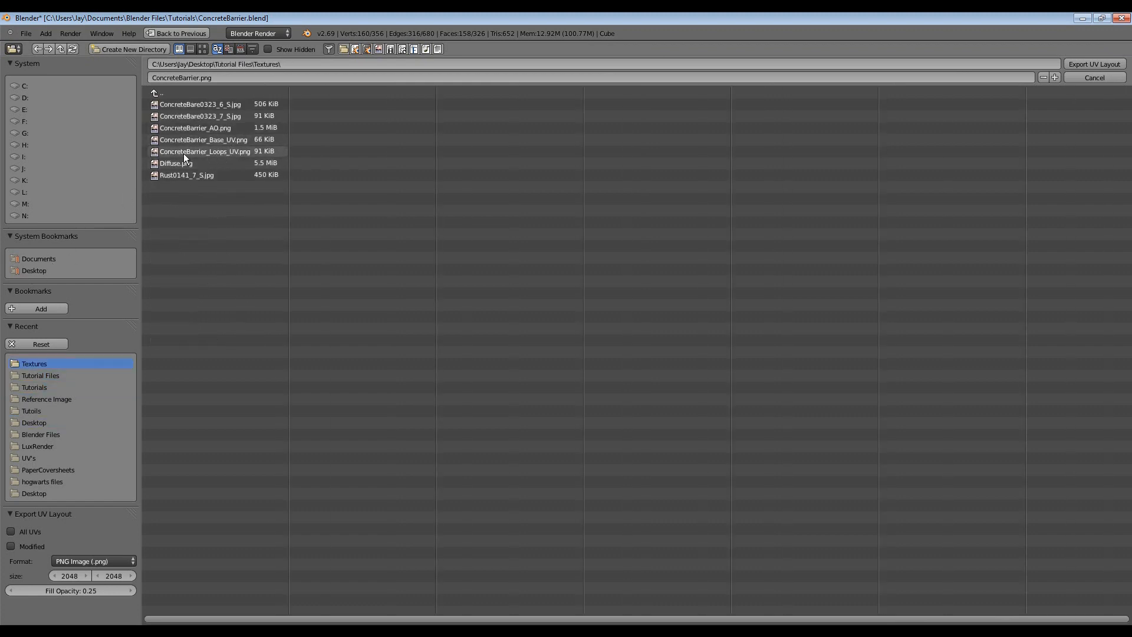
pyautogui.click(200, 76)
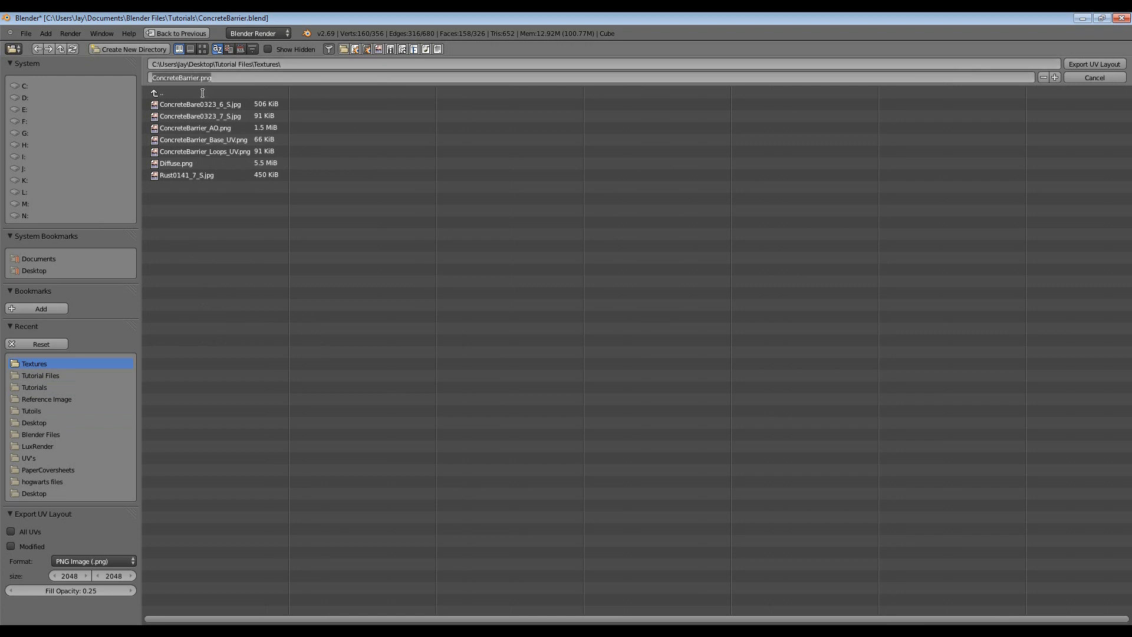
pyautogui.write('_base_UV')
pyautogui.press('Return')
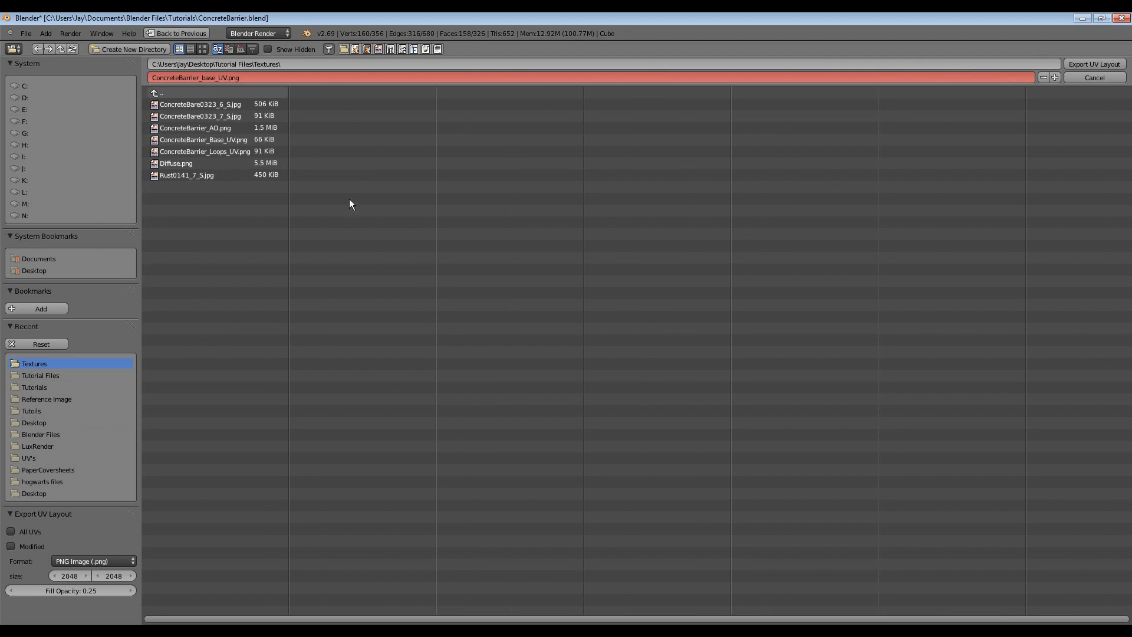
pyautogui.press('Return')
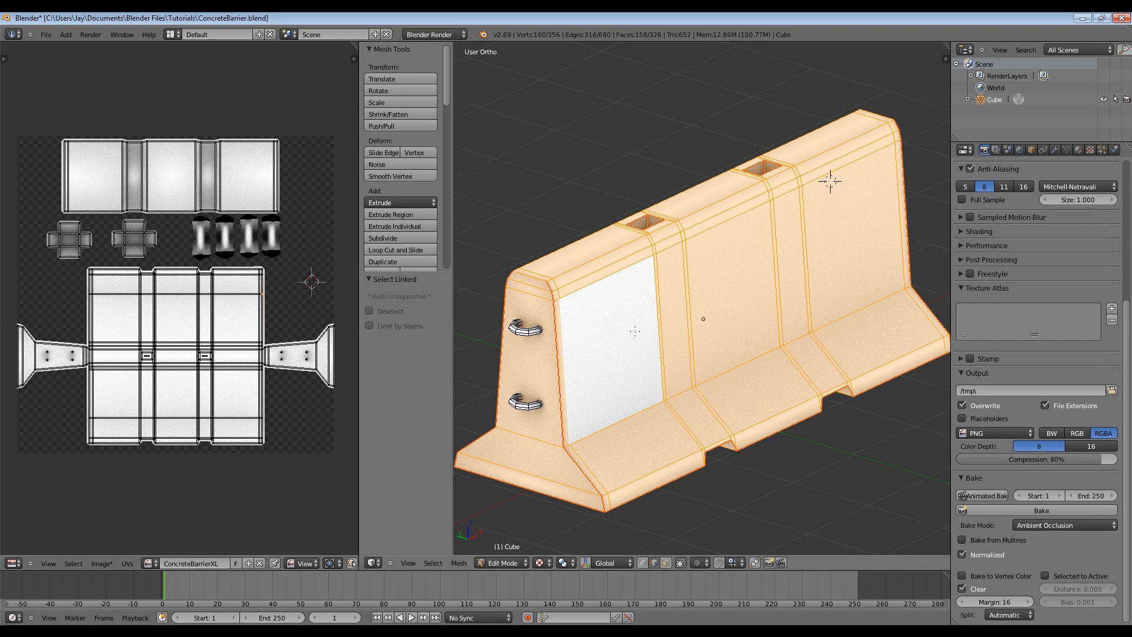
# - From Object Mode, save the baked image as ConcreteBarrierXL_AO.png in the Textures folder, and save over ConcreteBarrier.blend
pyautogui.press('Tab')
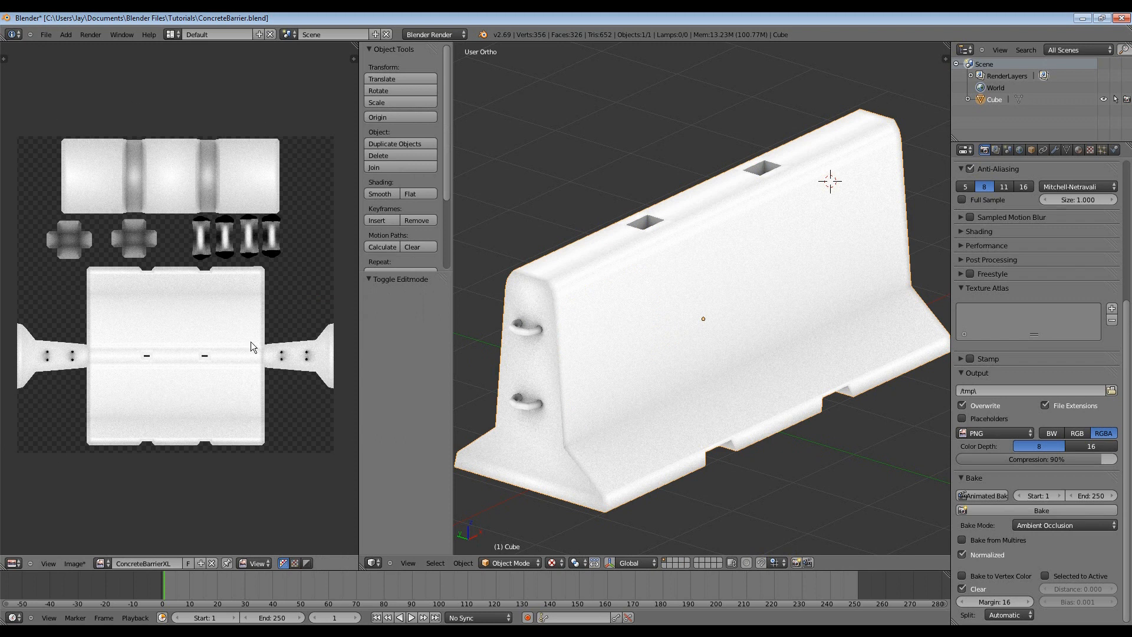
pyautogui.click(75, 565)
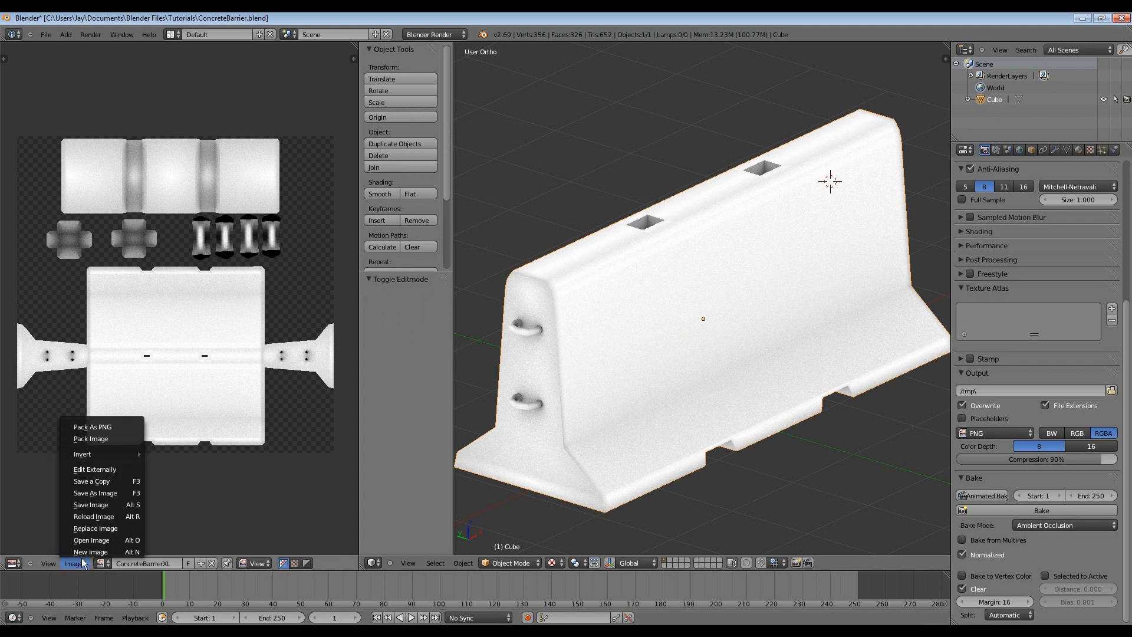
pyautogui.click(123, 497)
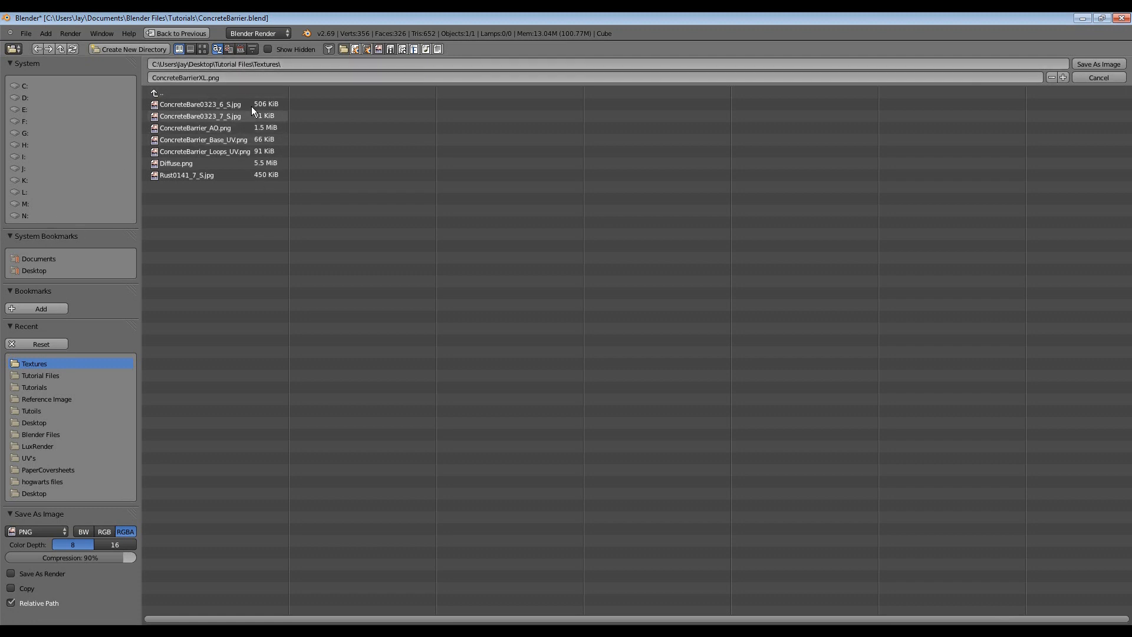
pyautogui.click(205, 77)
pyautogui.write('_AO')
pyautogui.press('Return')
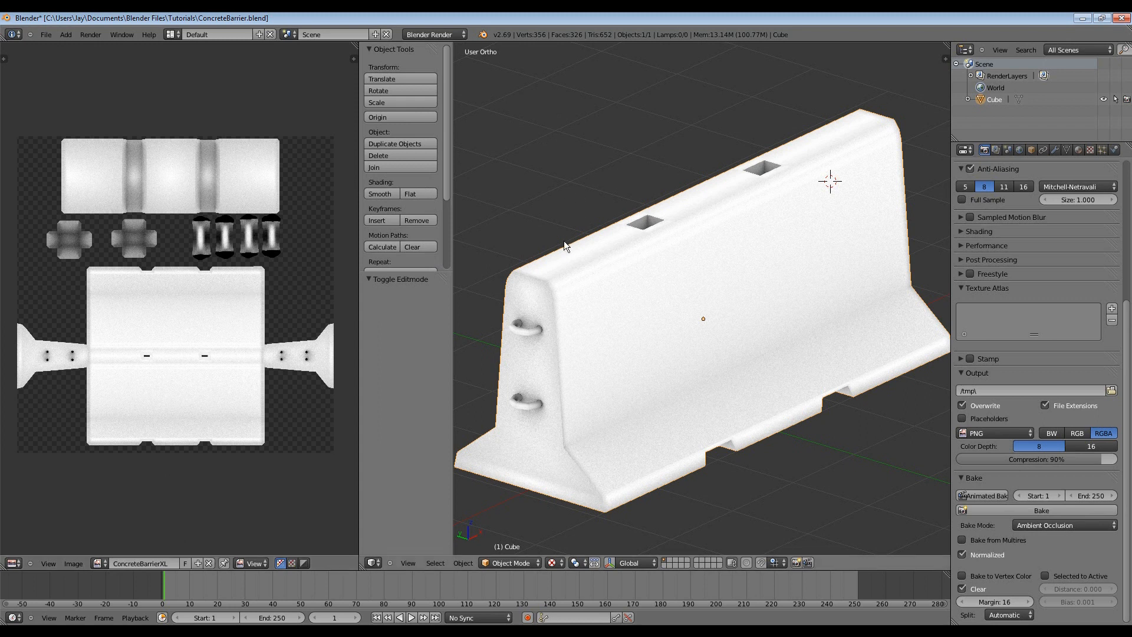
pyautogui.hotkey('ctrl', 's')
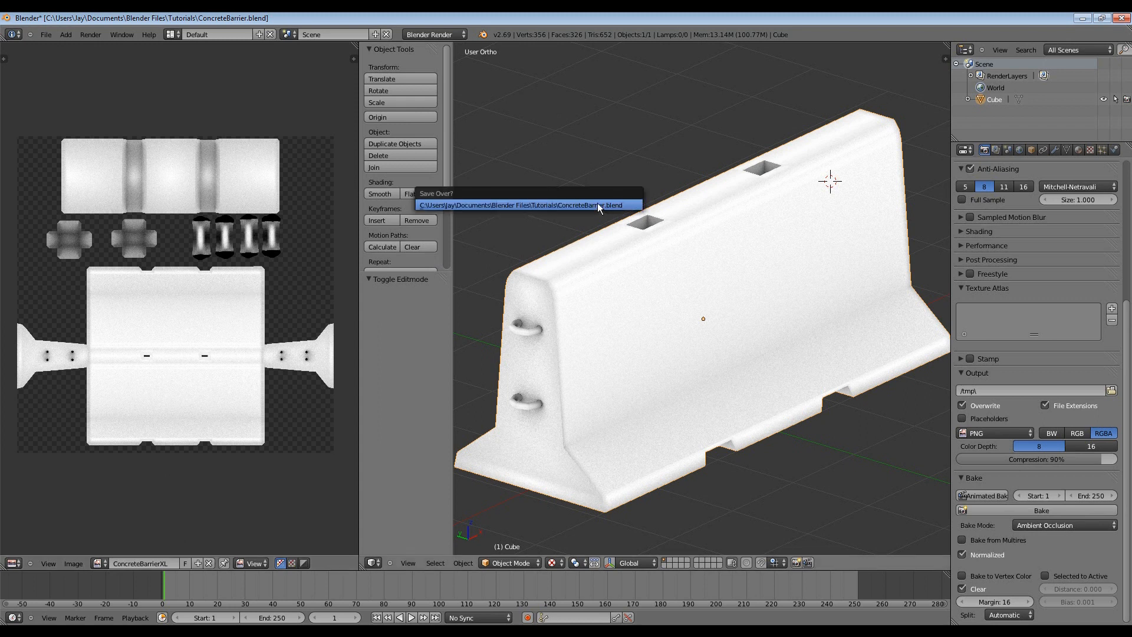
pyautogui.click(599, 205)
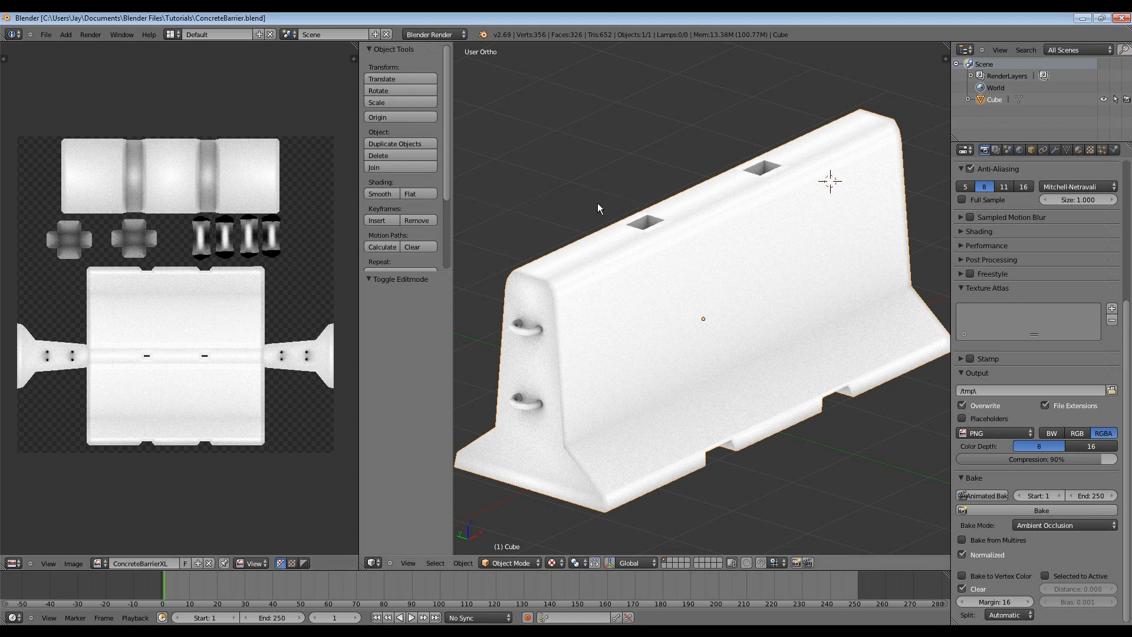
# - Minimize Blender, switch to GIMP and bring the Textures folder window up over it, positioned near the middle of the screen
pyautogui.click(1083, 18)
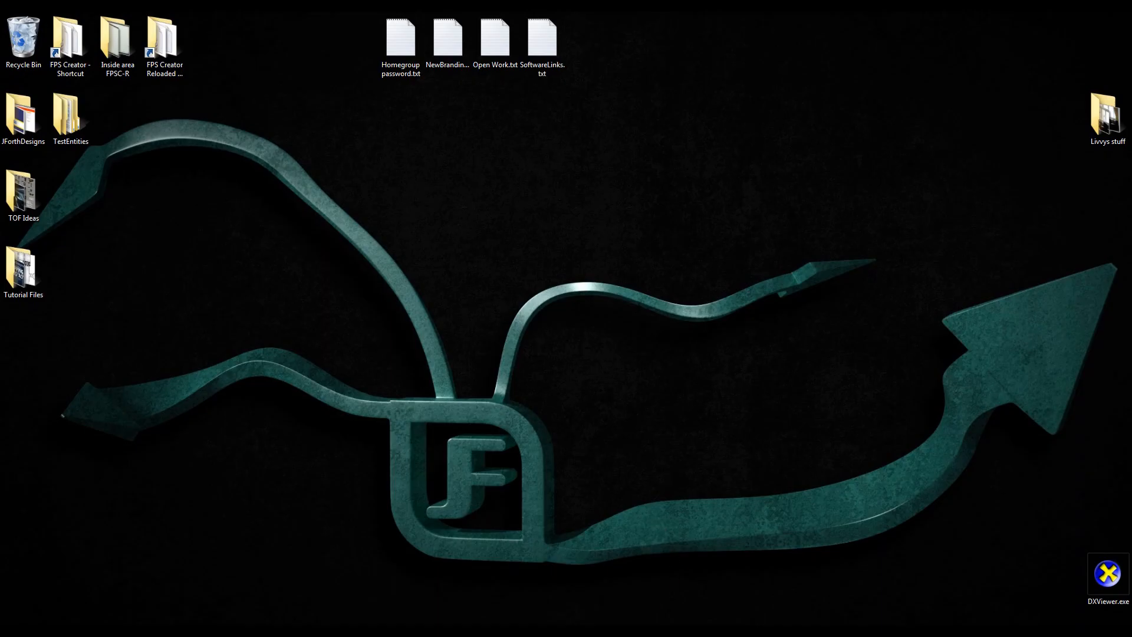
pyautogui.click(625, 634)
pyautogui.click(531, 634)
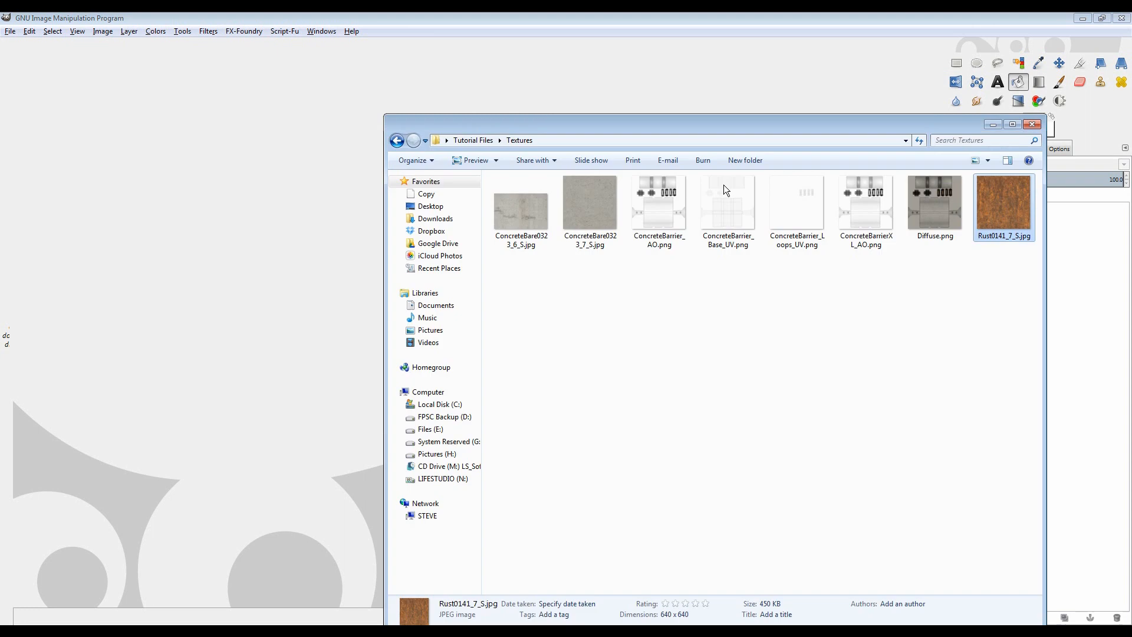
pyautogui.moveTo(752, 122); pyautogui.dragTo(667, 92)
pyautogui.moveTo(788, 89); pyautogui.dragTo(747, 90)
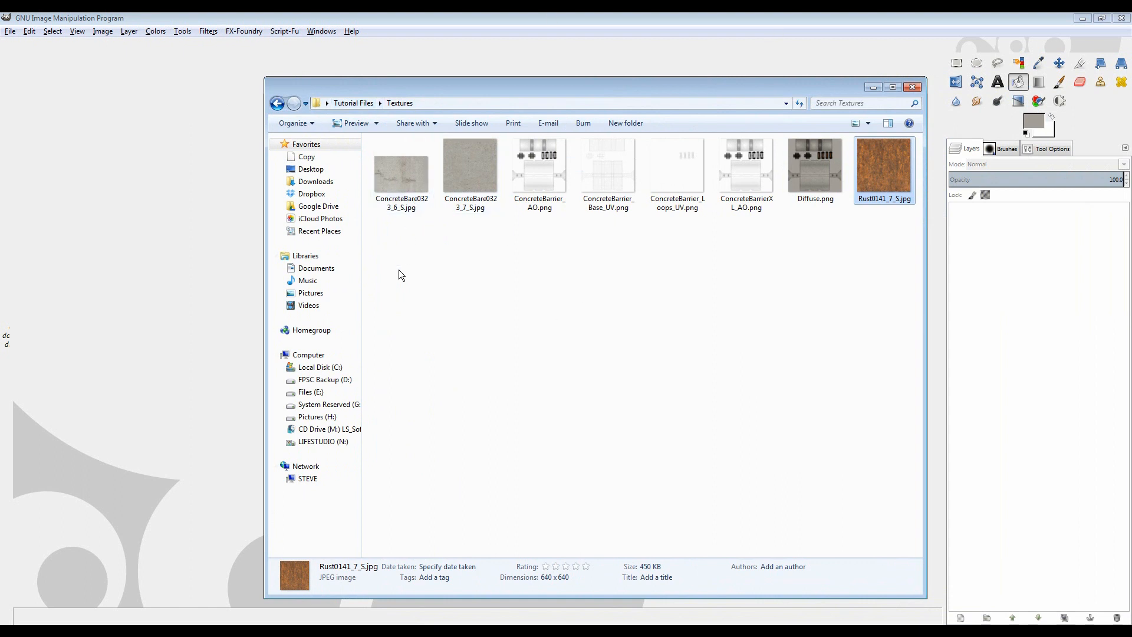
pyautogui.moveTo(550, 90); pyautogui.dragTo(608, 95)
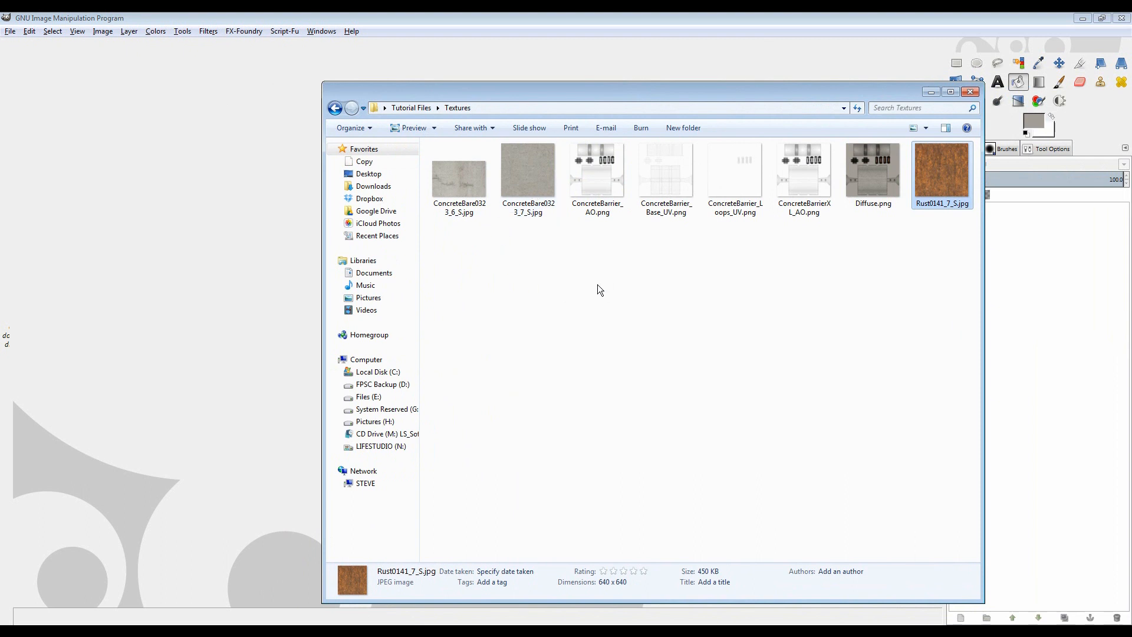
# - View the ConcreteBare0323_7_S, ConcreteBare0323_6_S and Rust0141_7_S textures in the photo viewer, and return to GIMP
pyautogui.doubleClick(528, 178)
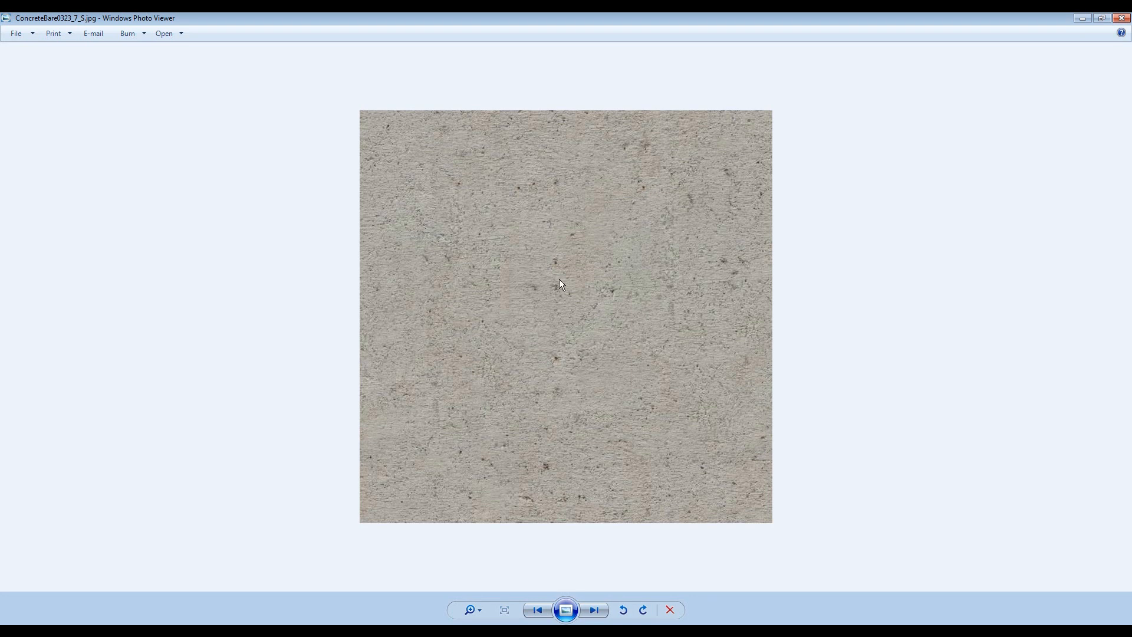
pyautogui.press('Left')
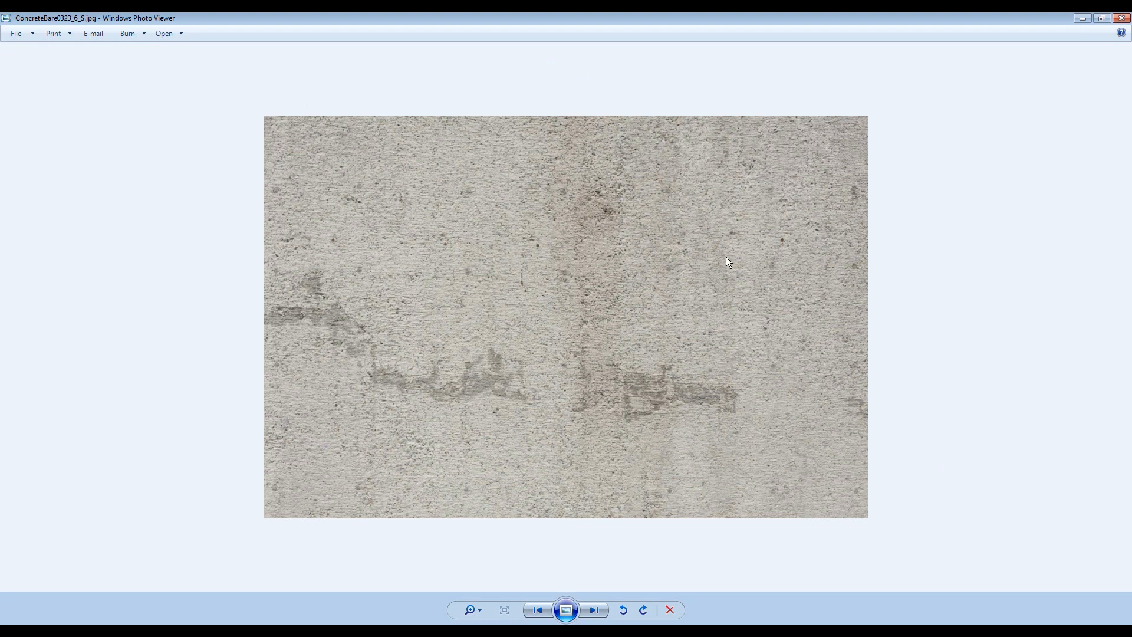
pyautogui.press('Right')
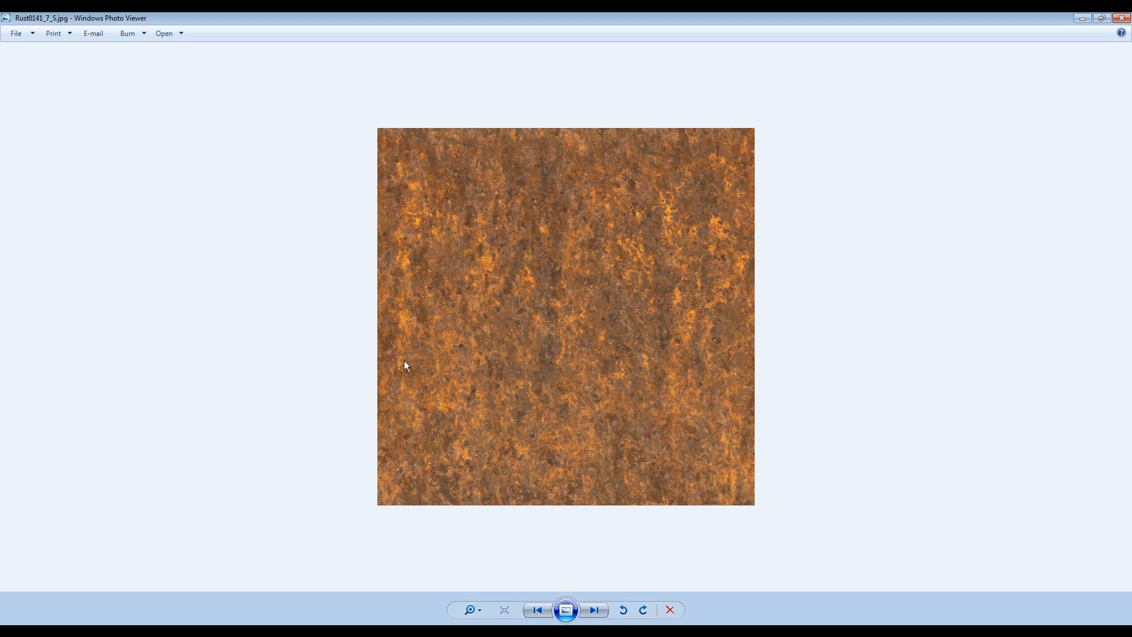
pyautogui.scroll(3, 564, 341)
pyautogui.scroll(-3, 564, 341)
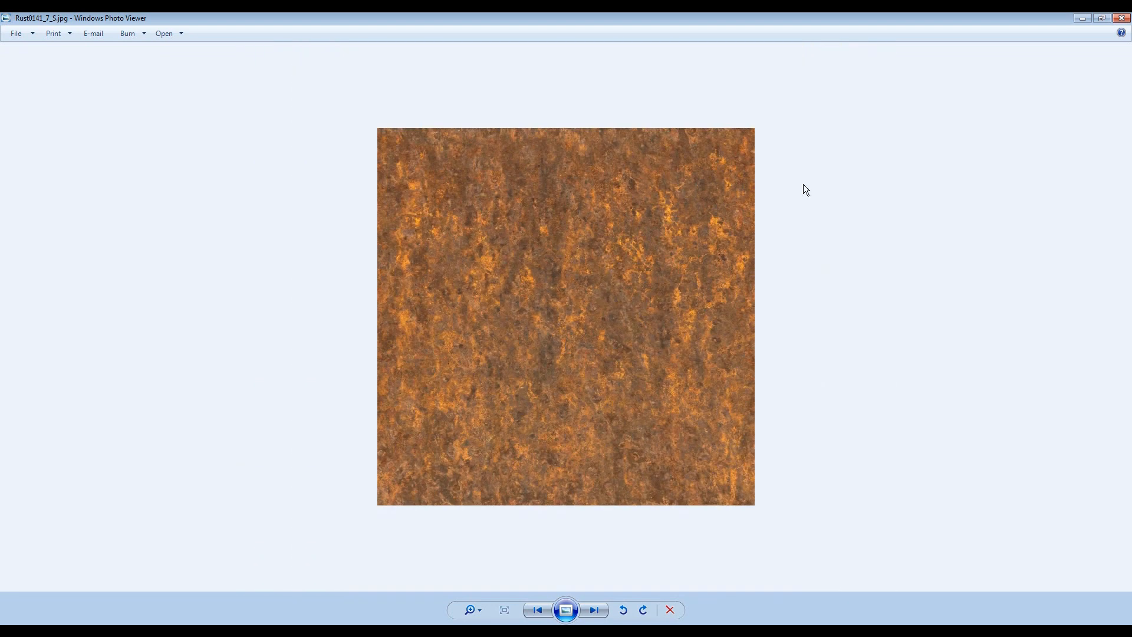
pyautogui.click(1121, 18)
pyautogui.moveTo(769, 86); pyautogui.dragTo(641, 94)
pyautogui.moveTo(719, 102); pyautogui.dragTo(979, 291)
pyautogui.click(866, 240)
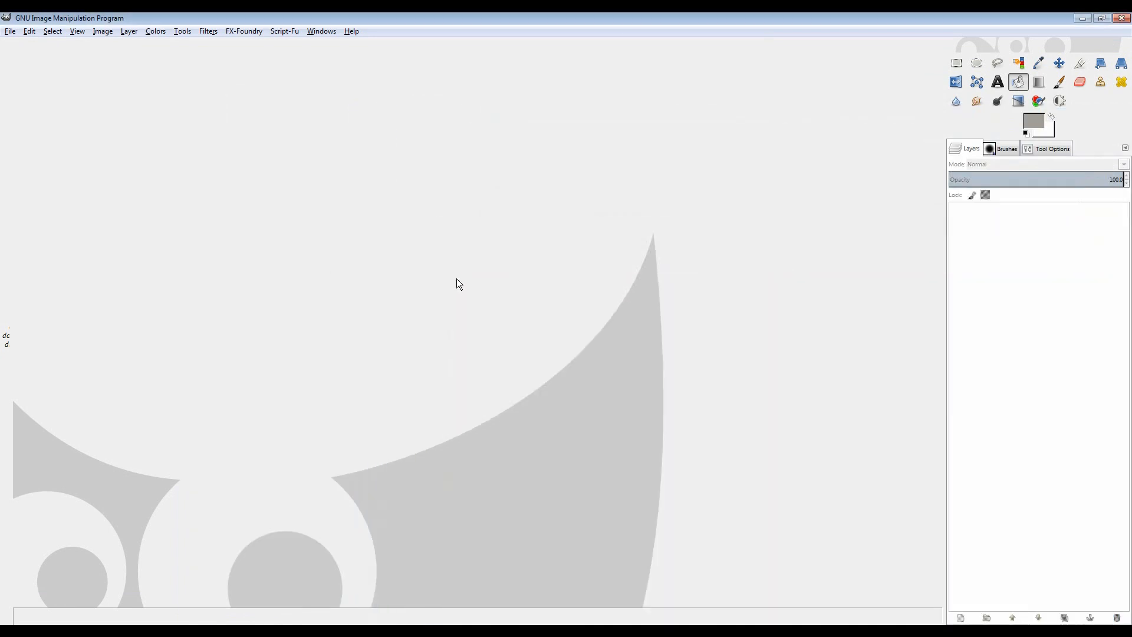
# - Create a new 2048 × 2048 px RGB image filled with transparency
pyautogui.click(10, 31)
pyautogui.click(26, 44)
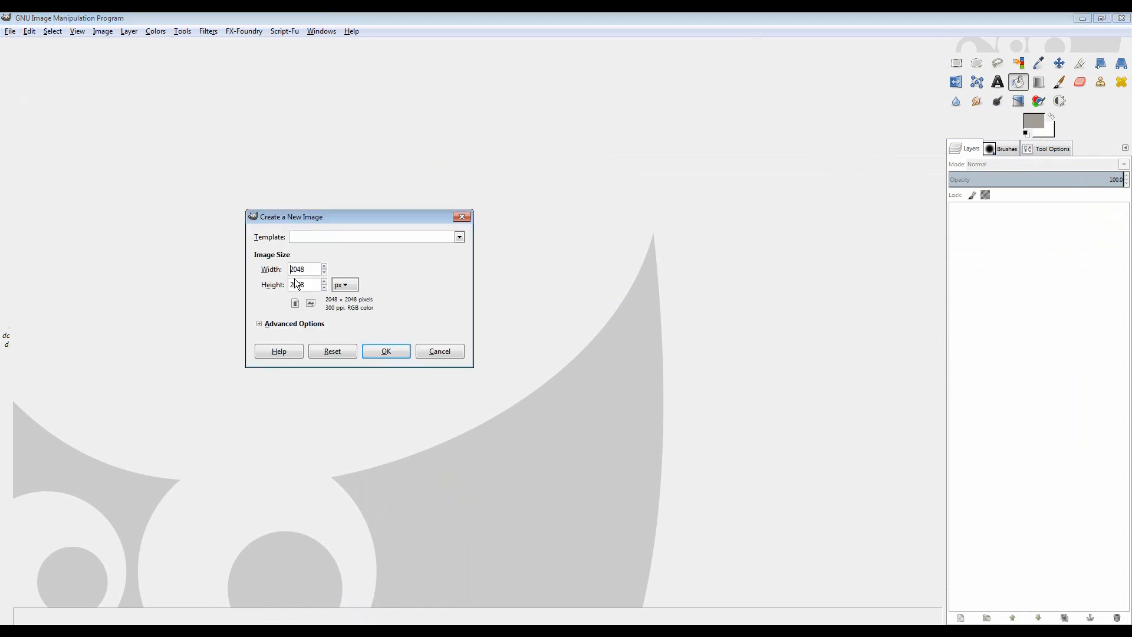
pyautogui.click(298, 324)
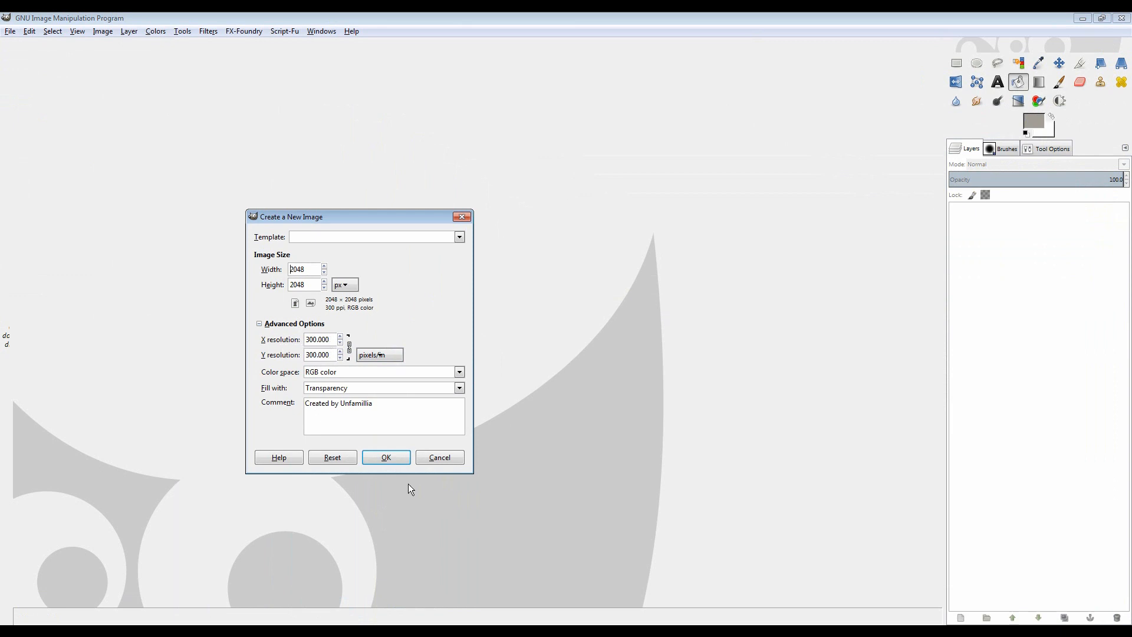
pyautogui.click(460, 389)
pyautogui.click(346, 443)
pyautogui.click(387, 460)
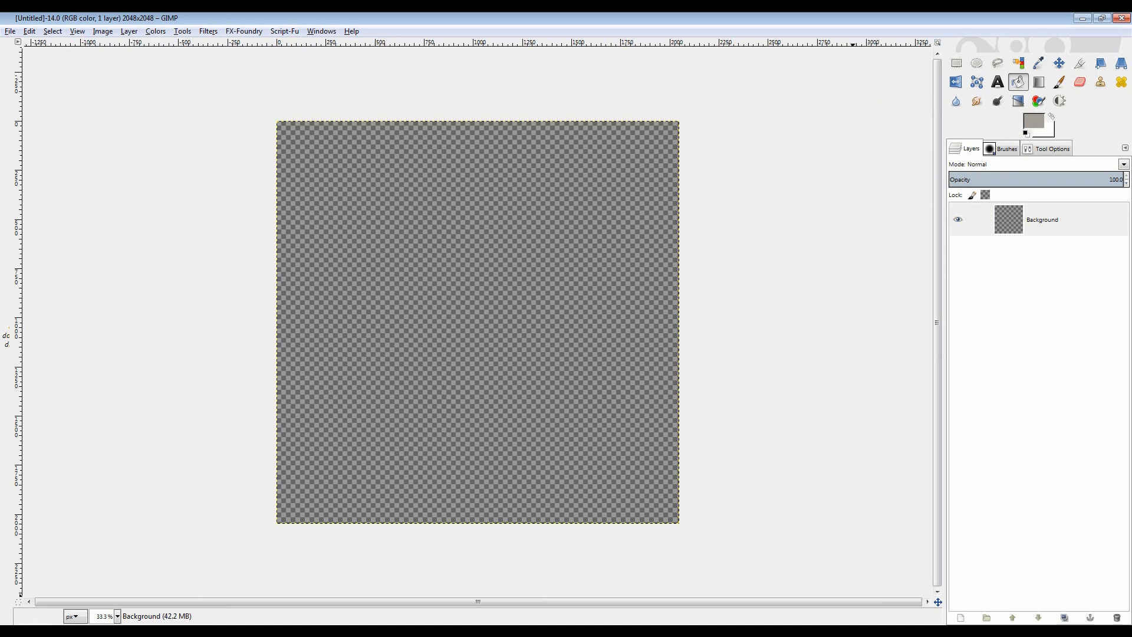
# - Bring ConcreteBarrier_AO.png from the Textures folder into the new image as a layer
pyautogui.click(803, 594)
pyautogui.moveTo(886, 289); pyautogui.dragTo(893, 147)
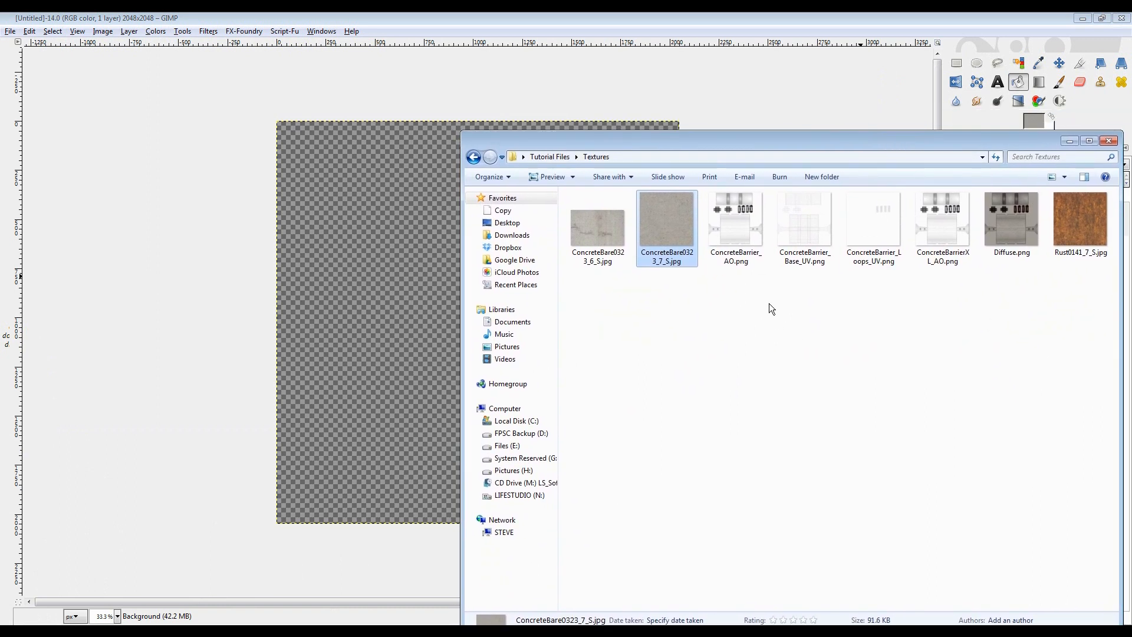
pyautogui.click(731, 240)
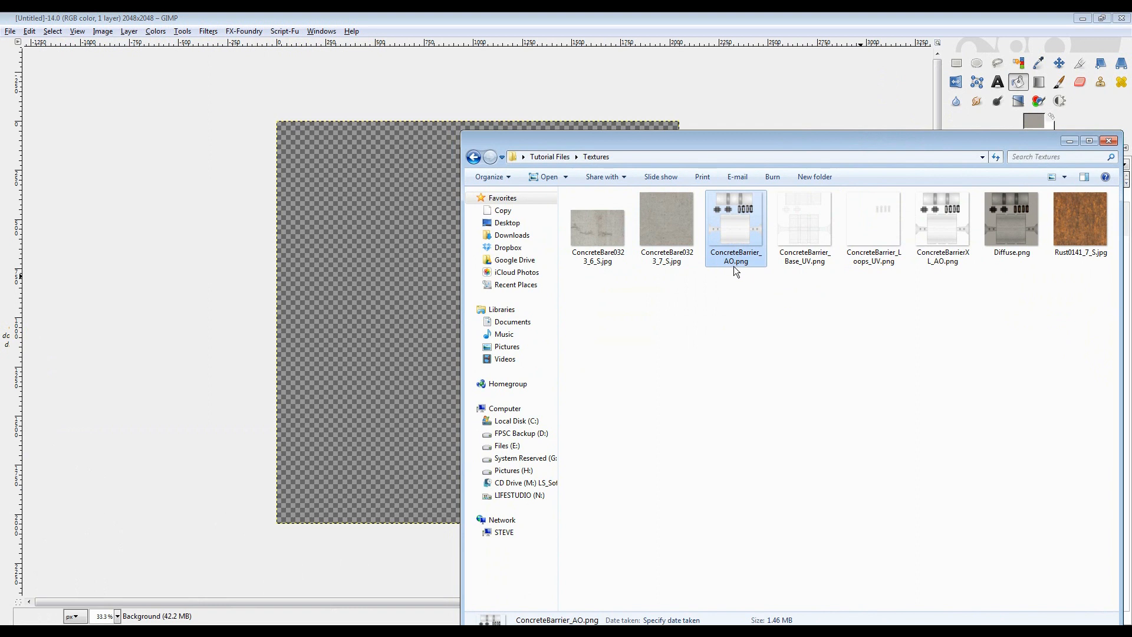
pyautogui.moveTo(738, 221); pyautogui.dragTo(381, 273)
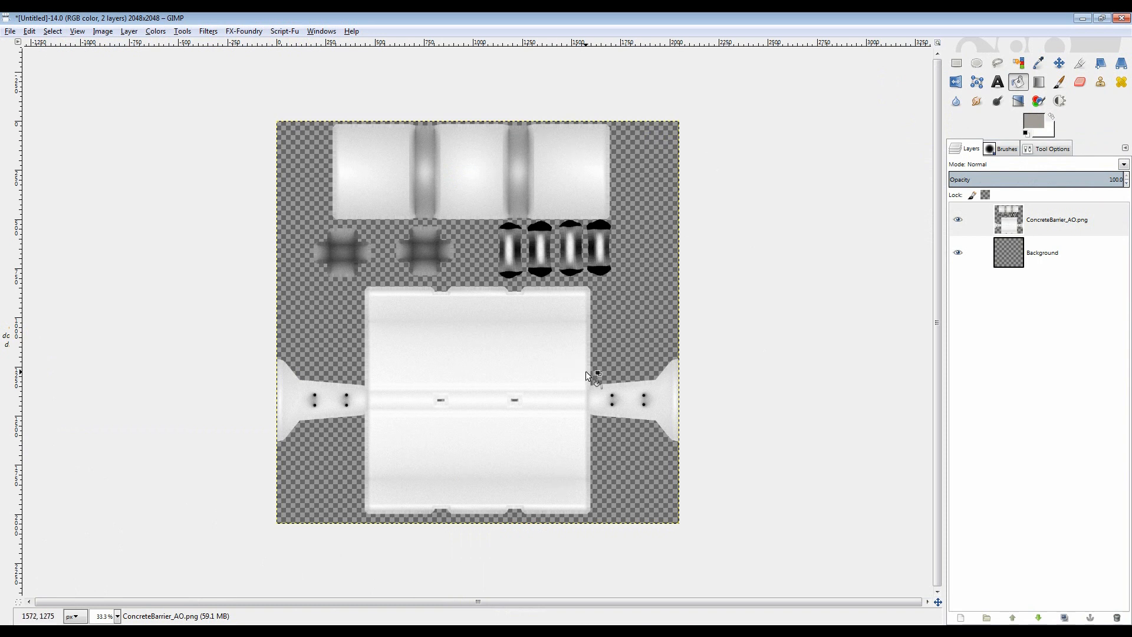
# - Bring ConcreteBarrier_Base_UV.png and ConcreteBarrier_Loops_UV.png from the Textures folder into the image as layers above the AO layer
pyautogui.hotkey('alt', 'Tab')
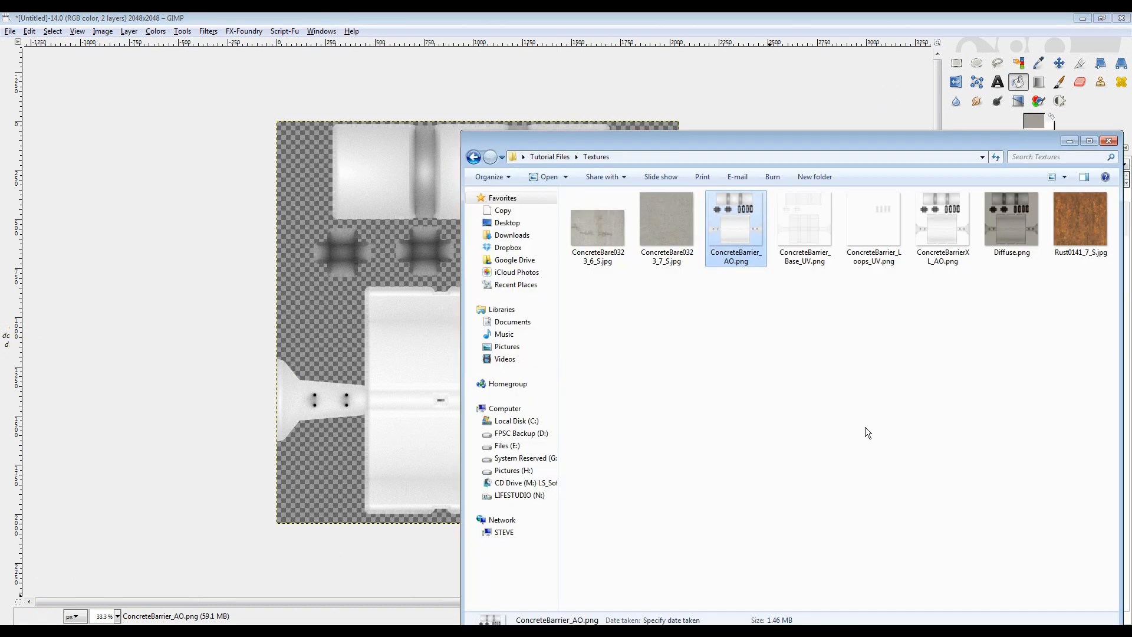
pyautogui.moveTo(928, 146); pyautogui.dragTo(992, 158)
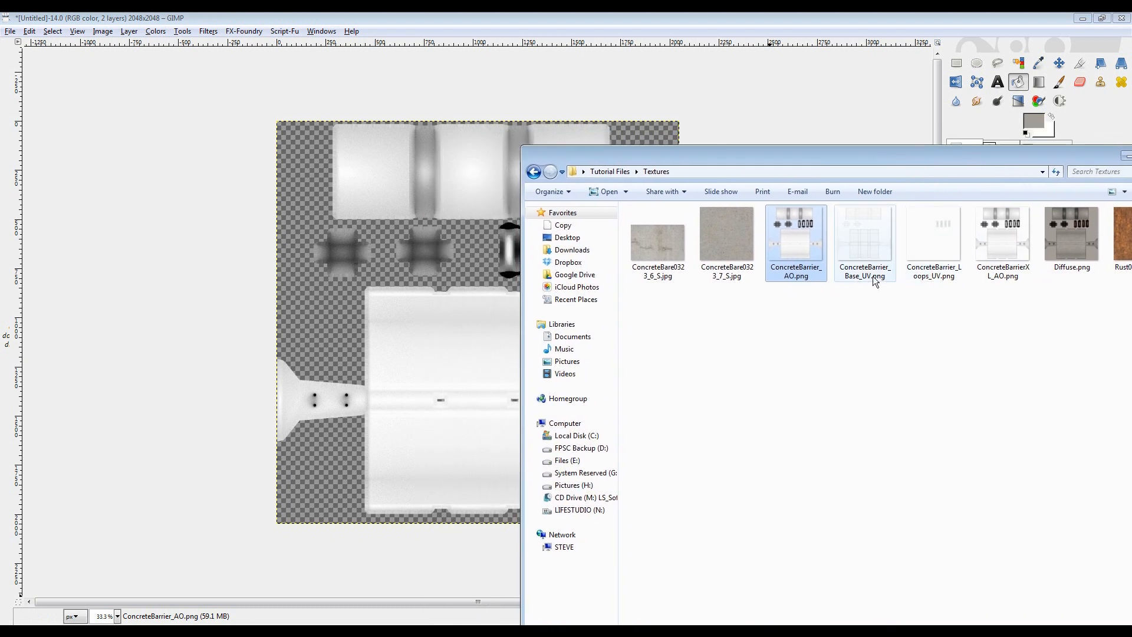
pyautogui.moveTo(868, 248); pyautogui.dragTo(500, 285)
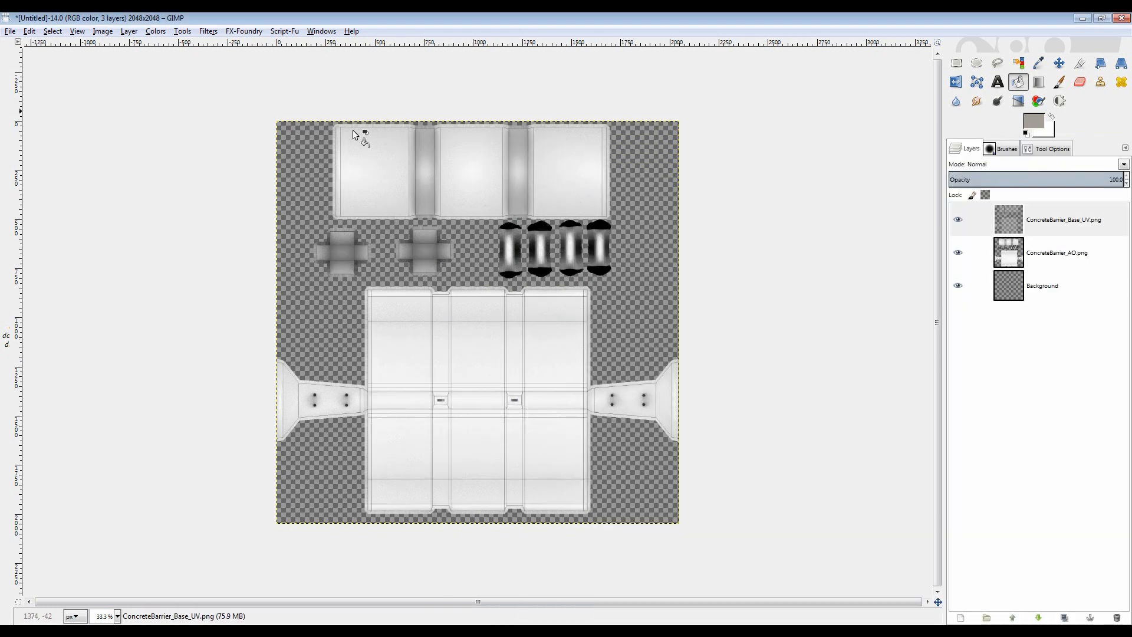
pyautogui.click(475, 633)
pyautogui.click(942, 237)
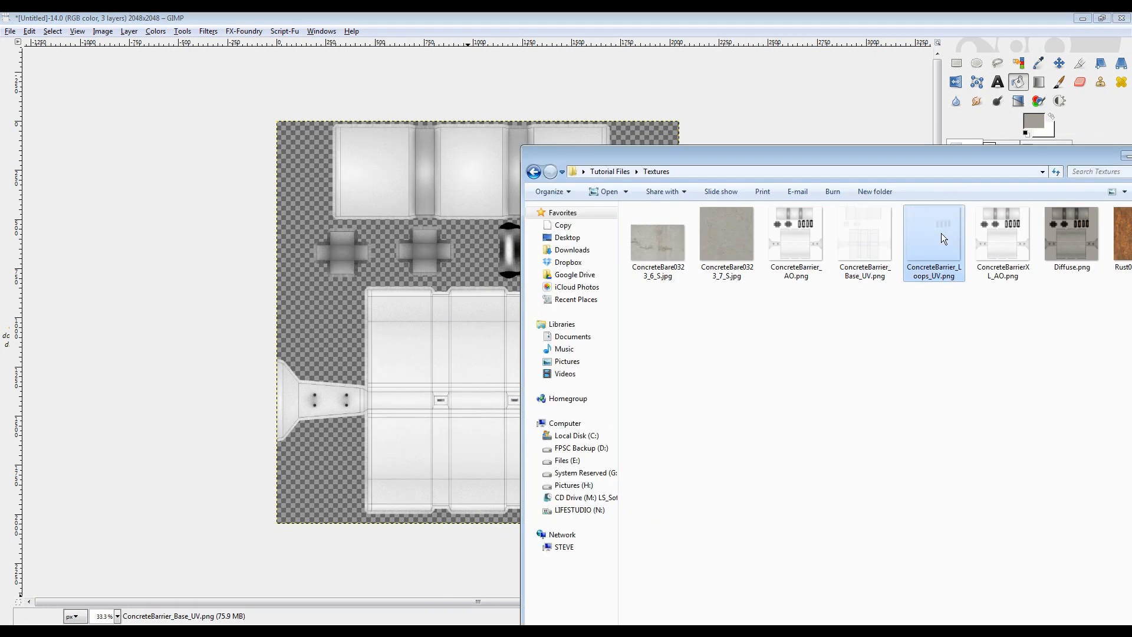
pyautogui.moveTo(944, 258); pyautogui.dragTo(476, 231)
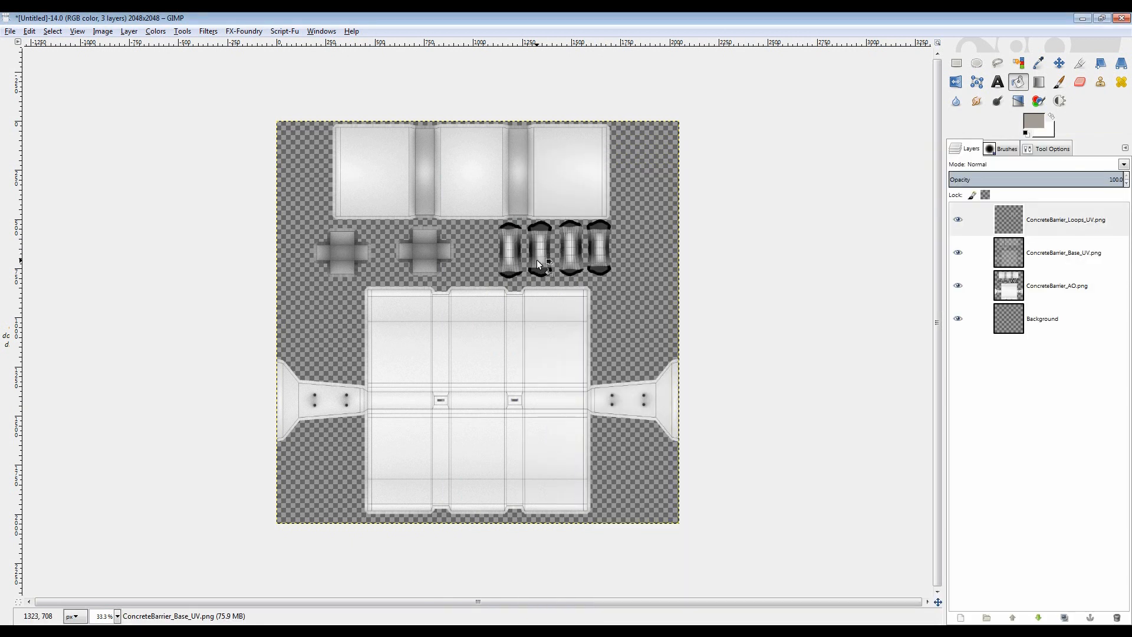
pyautogui.click(1017, 321)
pyautogui.click(1015, 294)
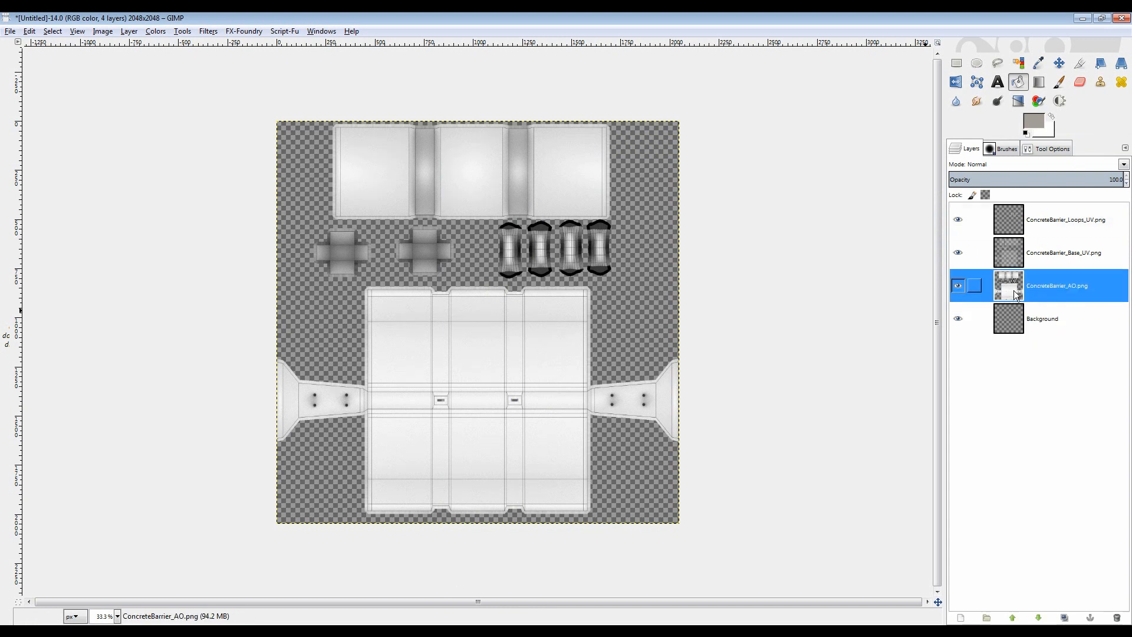
pyautogui.click(1010, 257)
pyautogui.click(1013, 231)
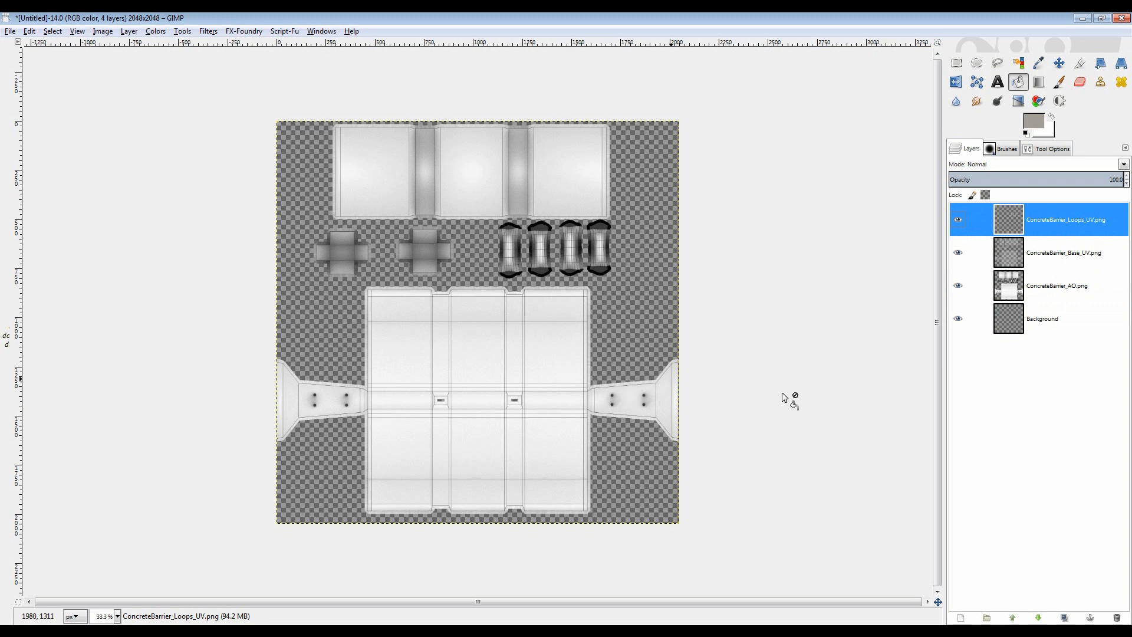
pyautogui.click(1008, 288)
pyautogui.moveTo(1009, 289); pyautogui.dragTo(1001, 259)
pyautogui.click(951, 154)
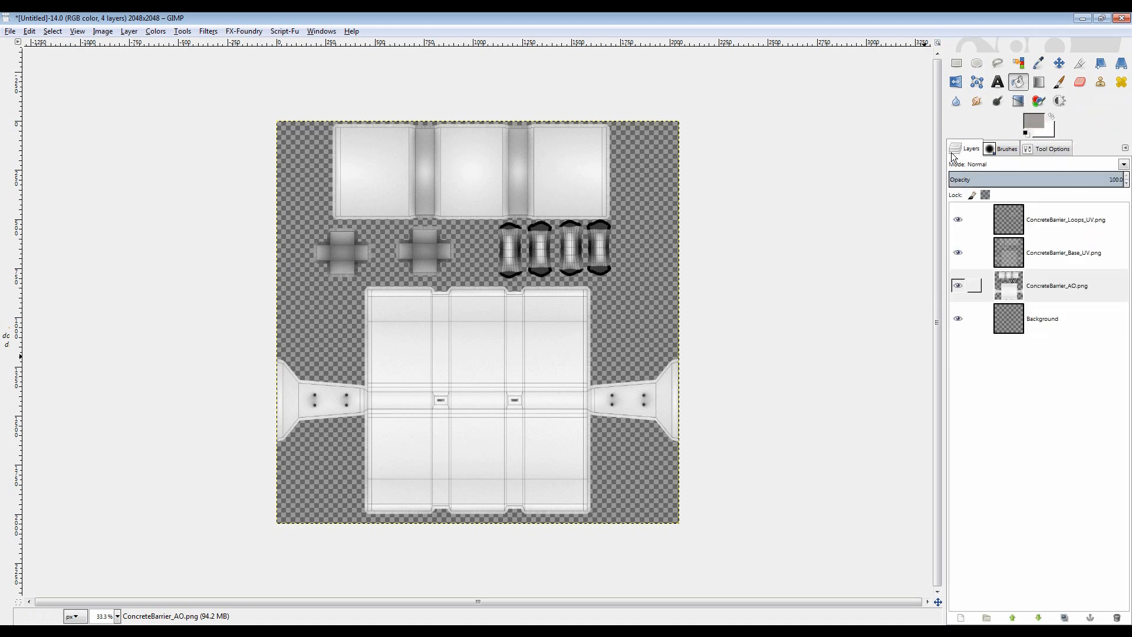
# - Add ConcreteBare0323_7_S.jpg as a layer, move it to the top of the layer stack and give it an alpha channel
pyautogui.click(1010, 295)
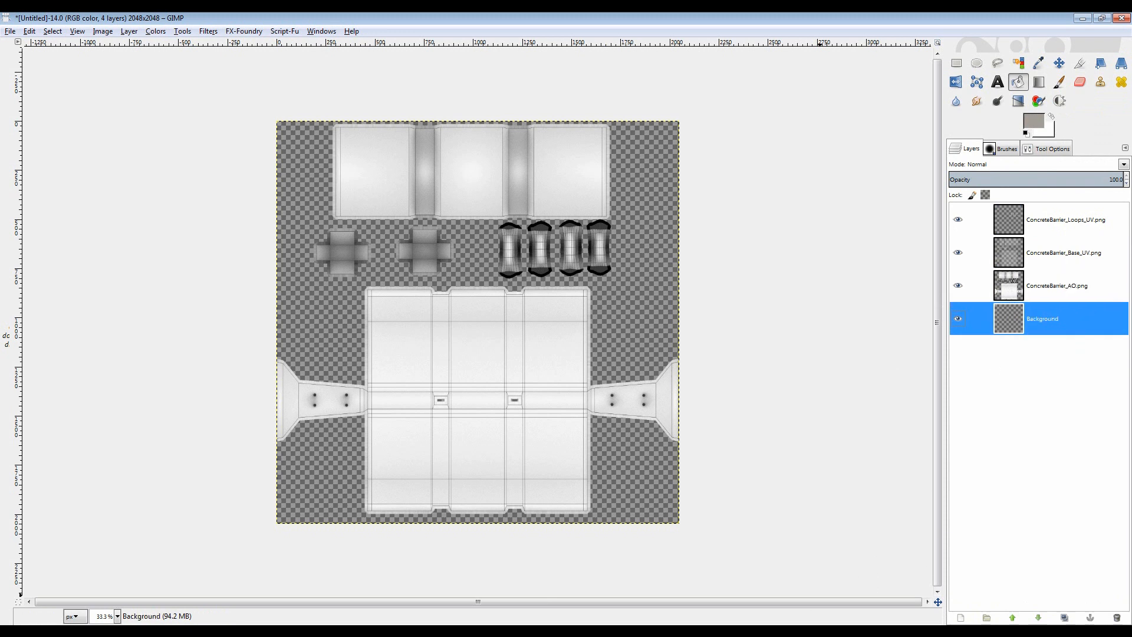
pyautogui.click(787, 634)
pyautogui.moveTo(892, 164); pyautogui.dragTo(914, 179)
pyautogui.click(747, 251)
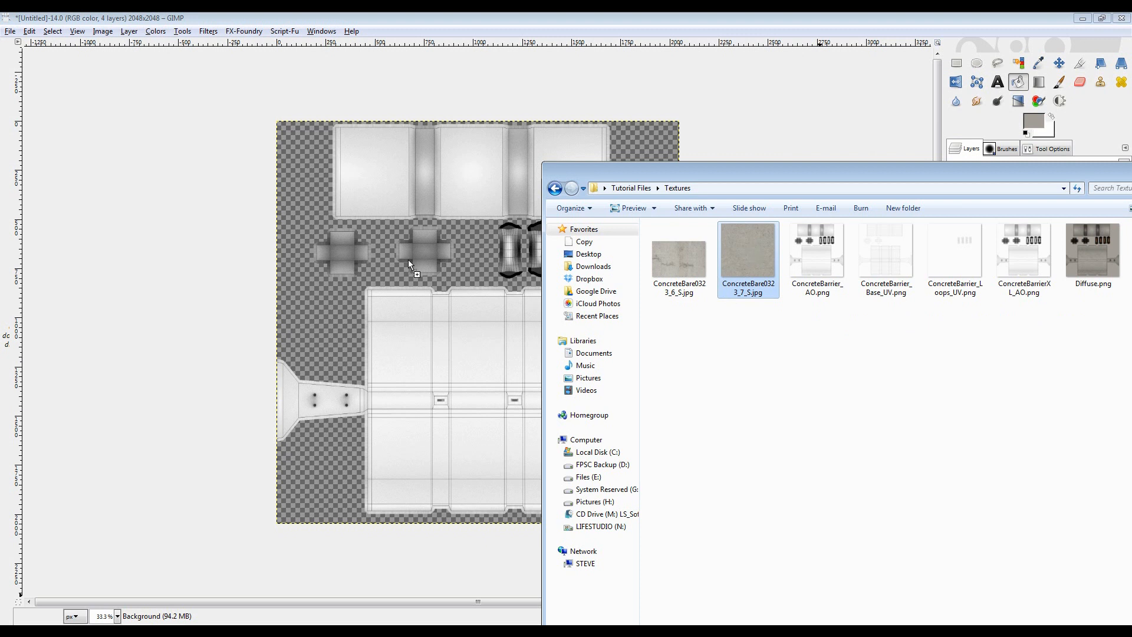
pyautogui.moveTo(406, 258); pyautogui.dragTo(406, 258)
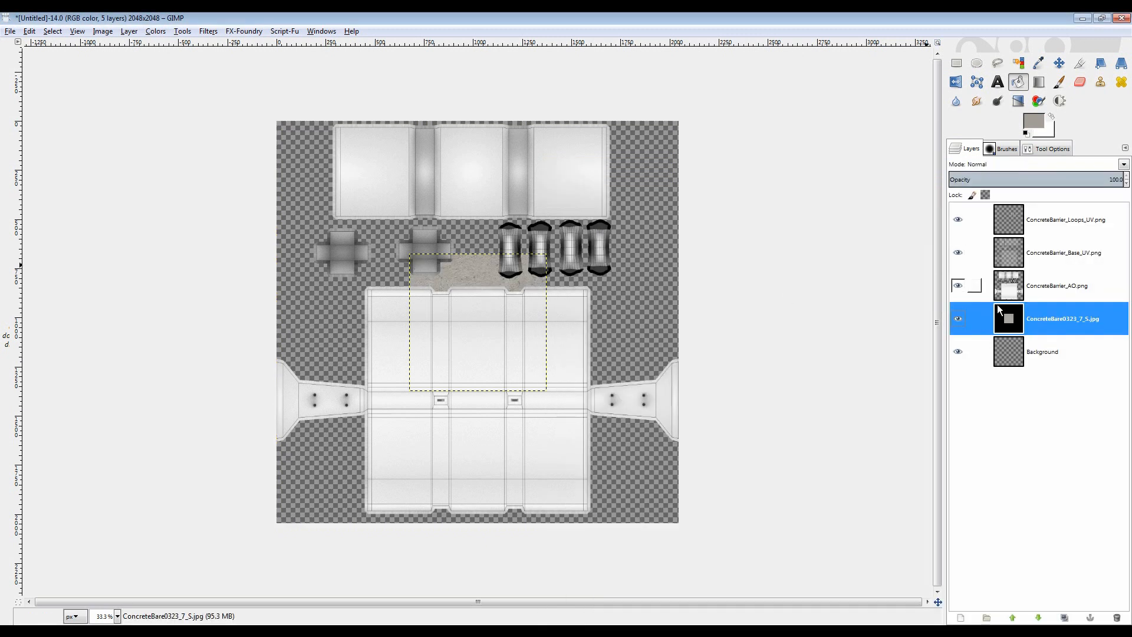
pyautogui.moveTo(1007, 317); pyautogui.dragTo(1011, 222)
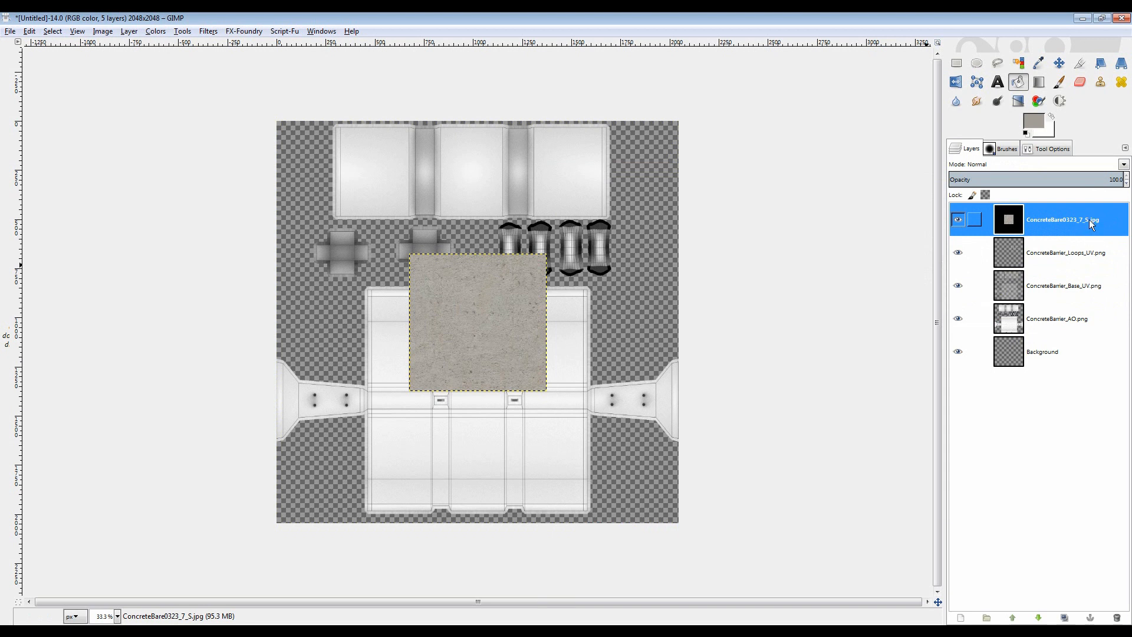
pyautogui.rightClick(1006, 219)
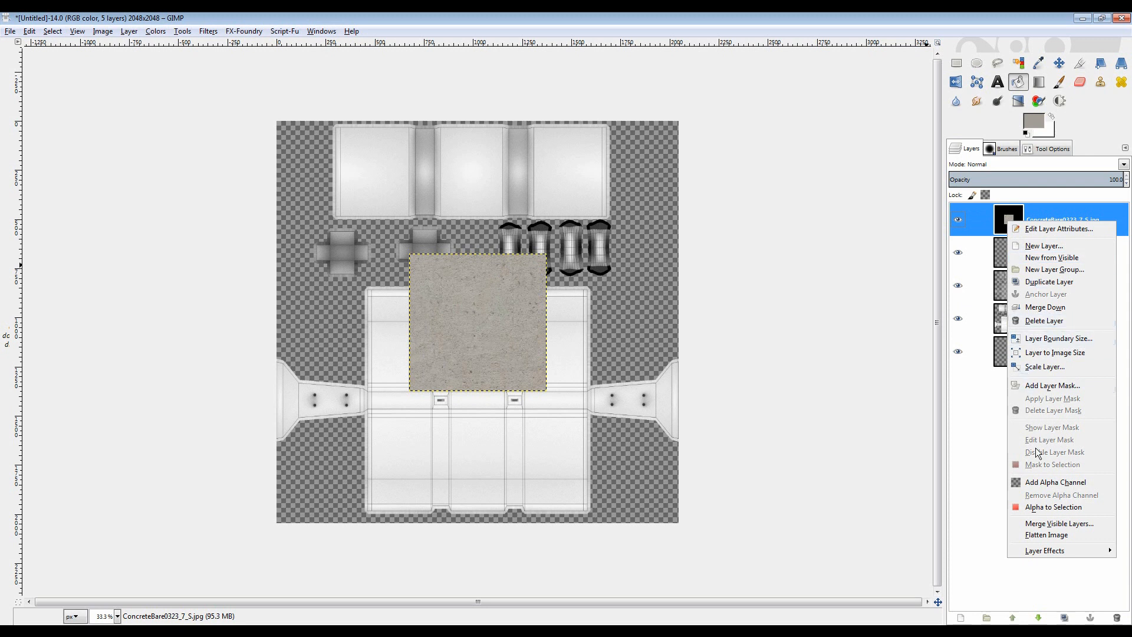
pyautogui.click(1044, 482)
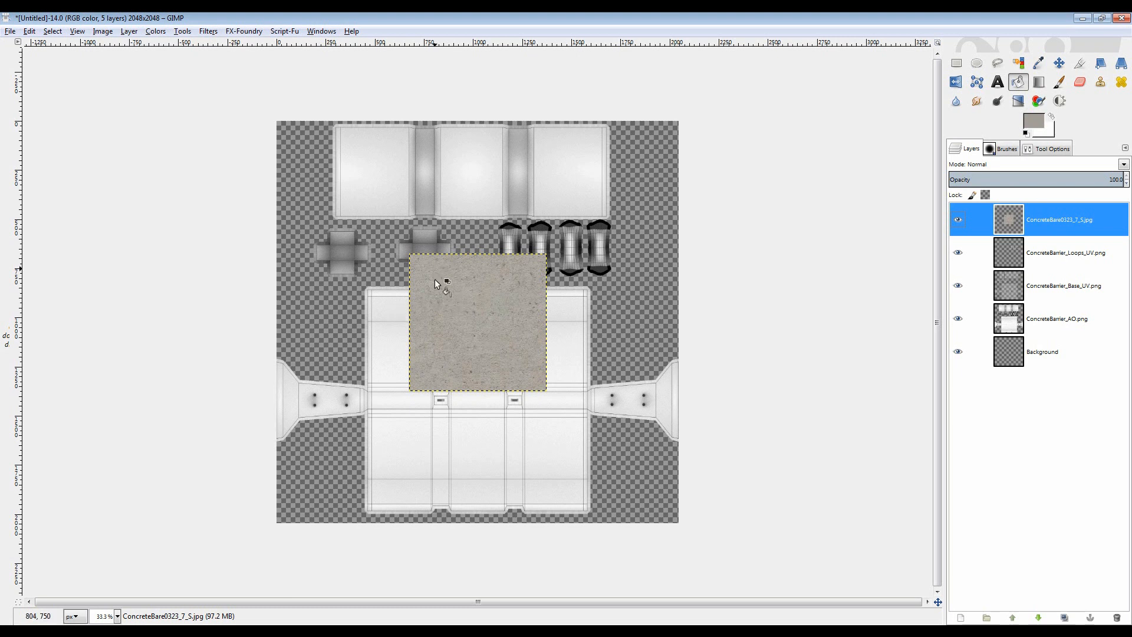
# - Check the pixel dimensions of ConcreteBare0323_7_S.jpg in the Textures folder window, and return to GIMP
pyautogui.click(731, 631)
pyautogui.moveTo(875, 173); pyautogui.dragTo(785, 64)
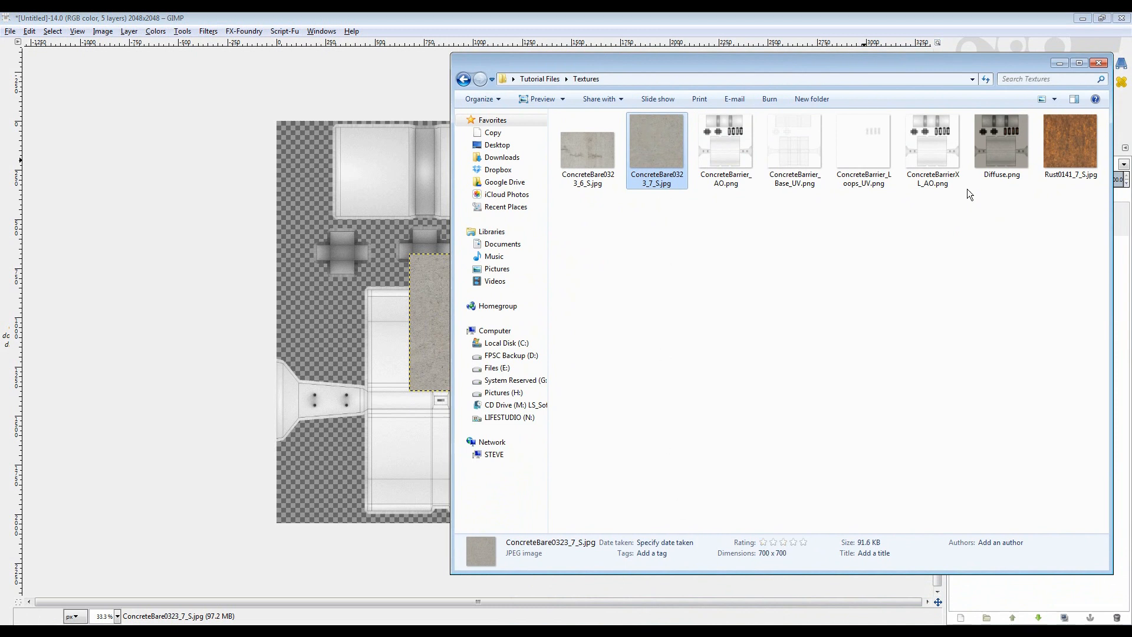
pyautogui.click(1059, 64)
# - Move the concrete tile toward the canvas's upper-left corner with the Move tool and show the image grid
pyautogui.press('m')
pyautogui.moveTo(428, 257); pyautogui.dragTo(340, 166)
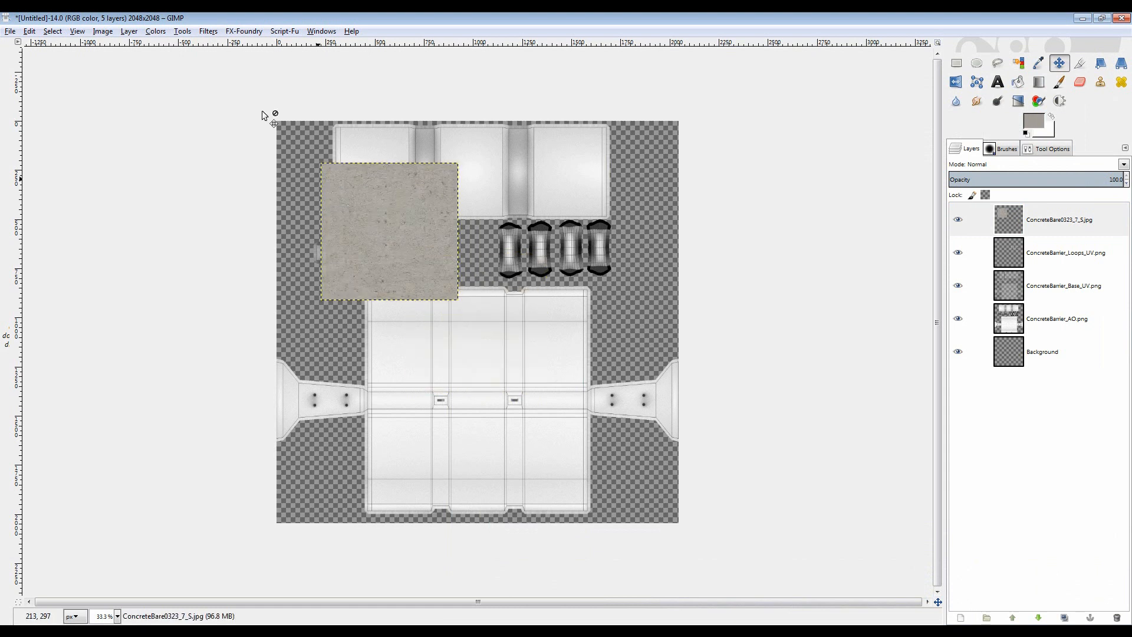
pyautogui.click(77, 31)
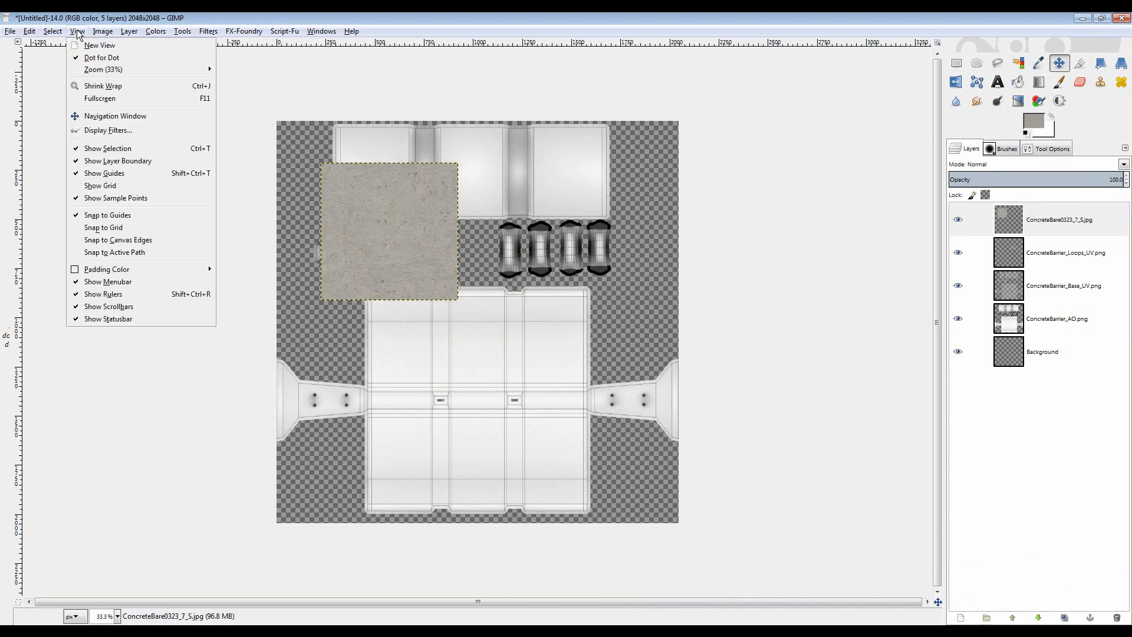
pyautogui.click(98, 186)
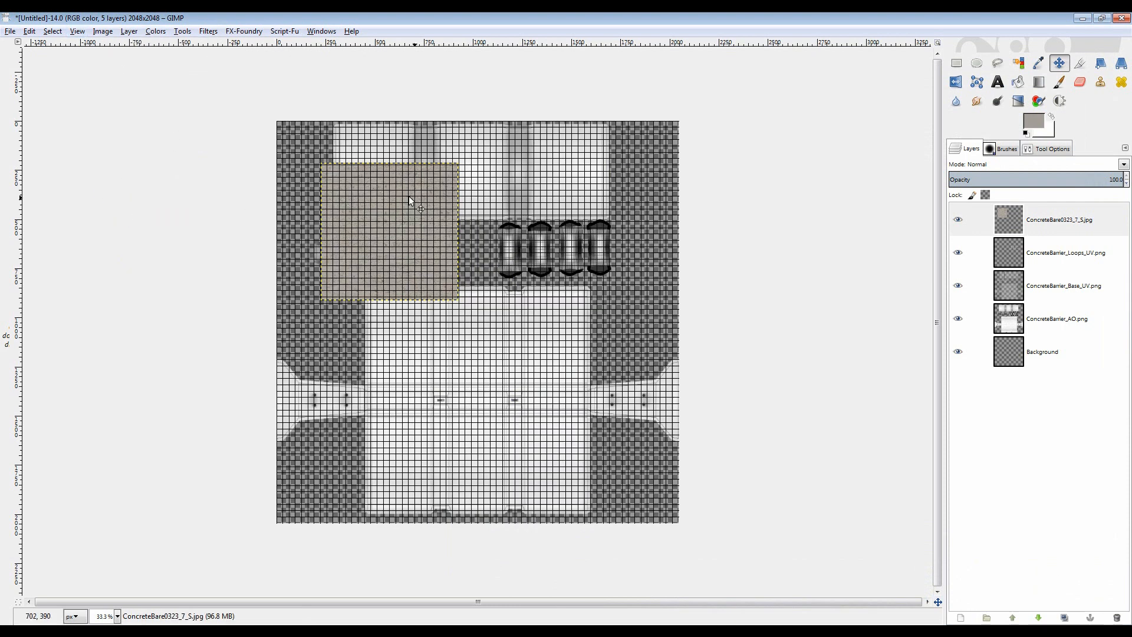
pyautogui.moveTo(381, 231)
pyautogui.mouseDown()
pyautogui.moveTo(352, 217)
pyautogui.moveTo(370, 223)
pyautogui.mouseUp()
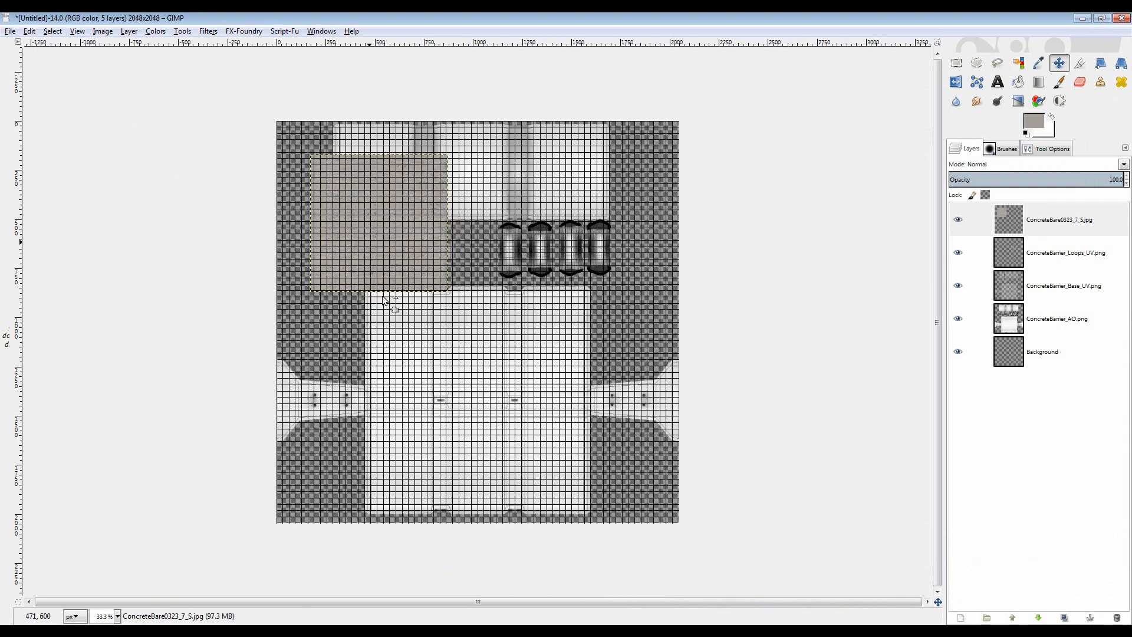
# - Enable snapping to the grid and align the concrete tile with the canvas's upper-left corner
pyautogui.click(76, 33)
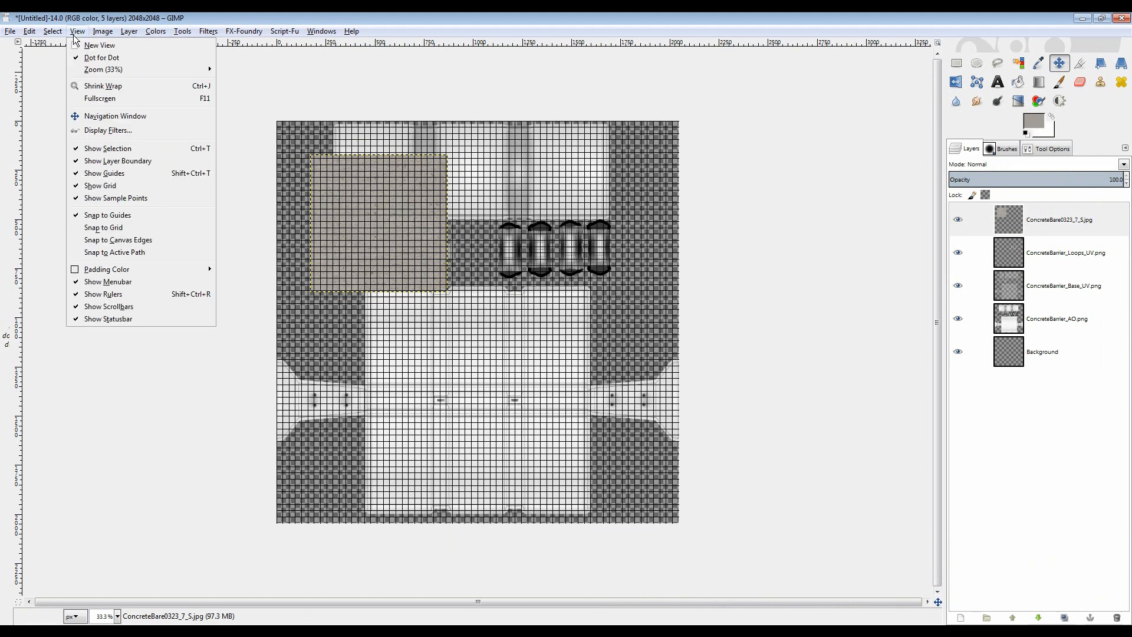
pyautogui.click(100, 227)
pyautogui.moveTo(360, 214); pyautogui.dragTo(340, 190)
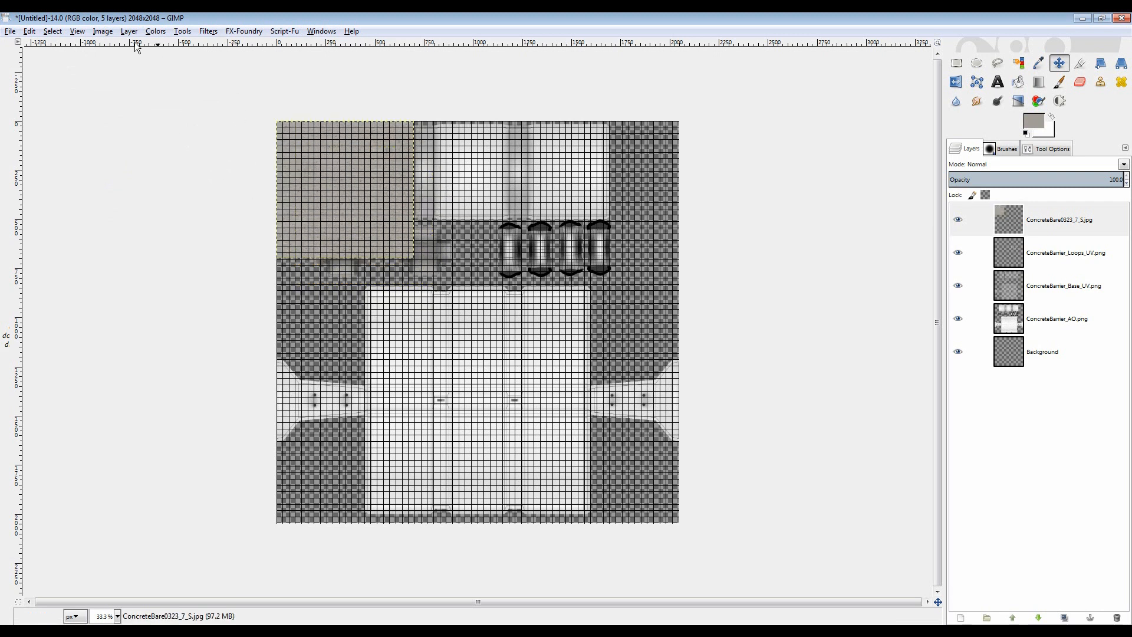
# - Set the image grid spacing to 700 × 700 pixels so each grid cell matches the concrete tile
pyautogui.click(105, 33)
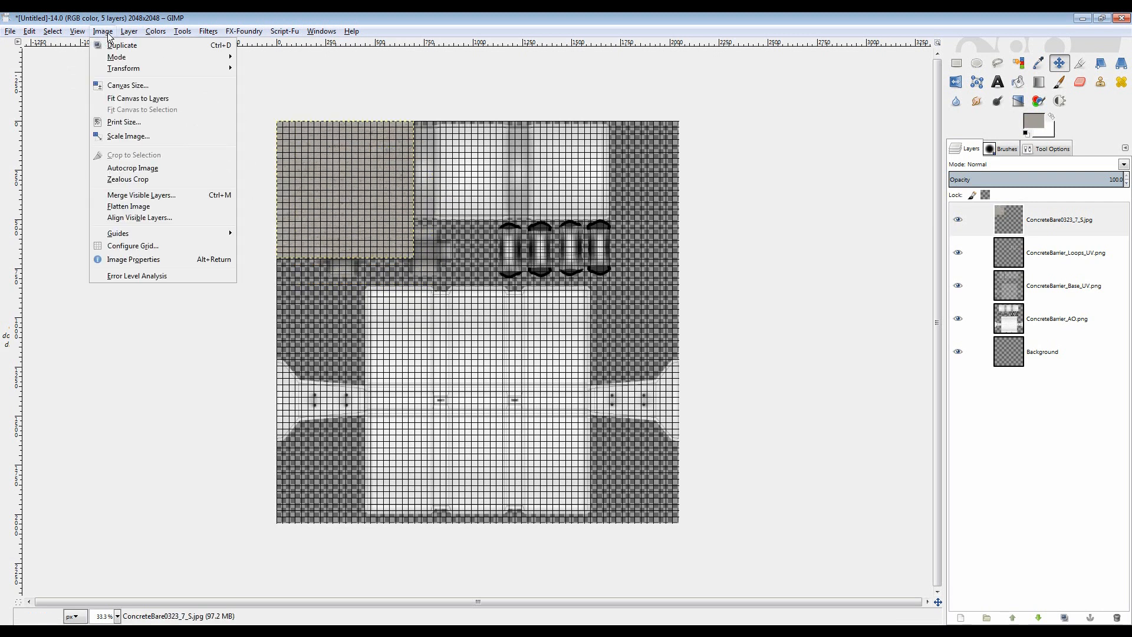
pyautogui.click(140, 247)
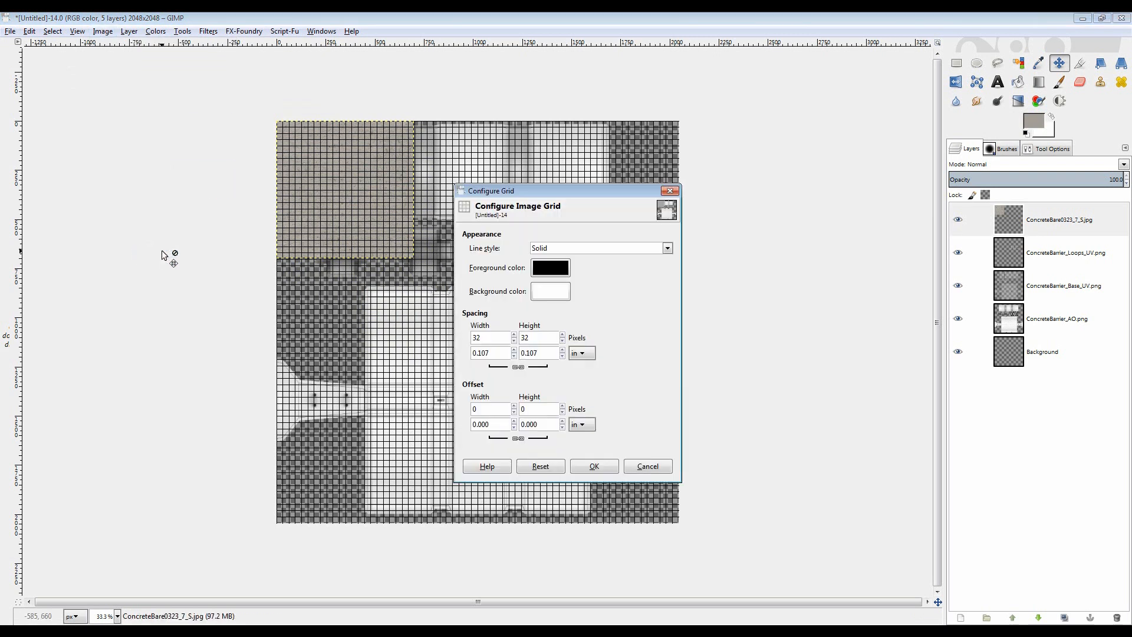
pyautogui.moveTo(499, 340); pyautogui.dragTo(466, 339)
pyautogui.press('Tab')
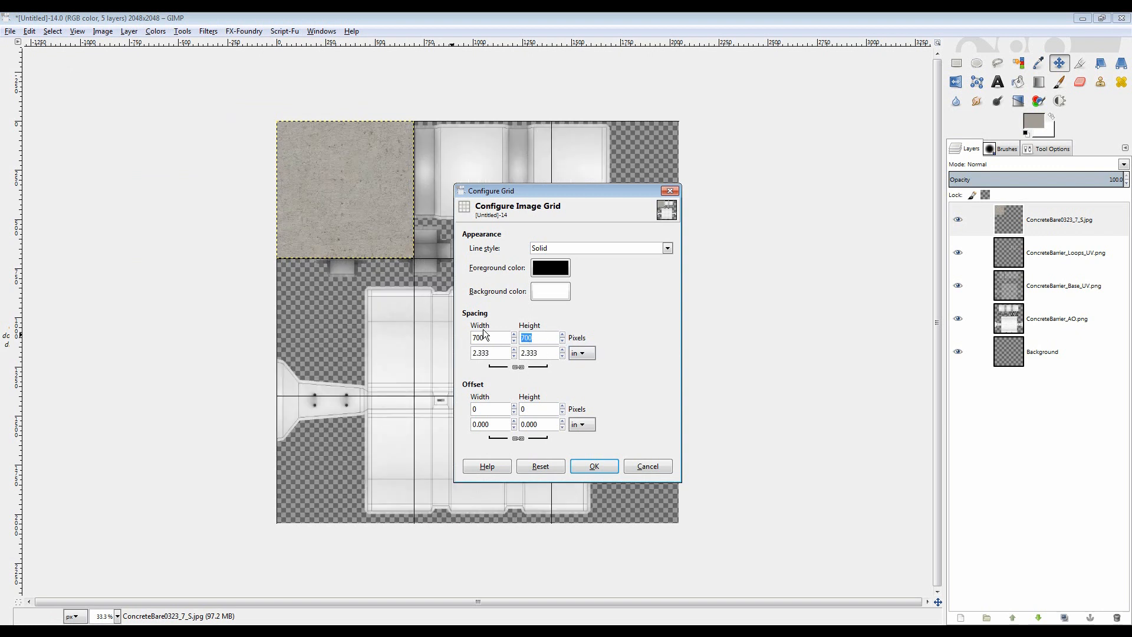
pyautogui.click(605, 467)
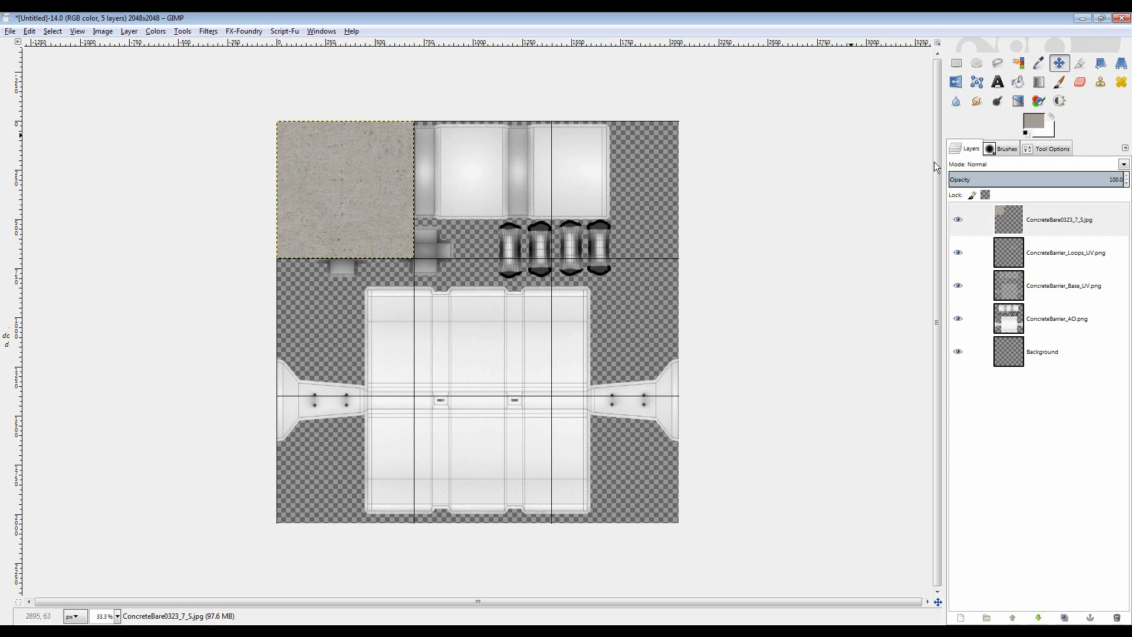
# - Duplicate the ConcreteBare0323_7_S.jpg layer and snap the copy into the second grid cell of the top row with the Move tool
pyautogui.click(1016, 221)
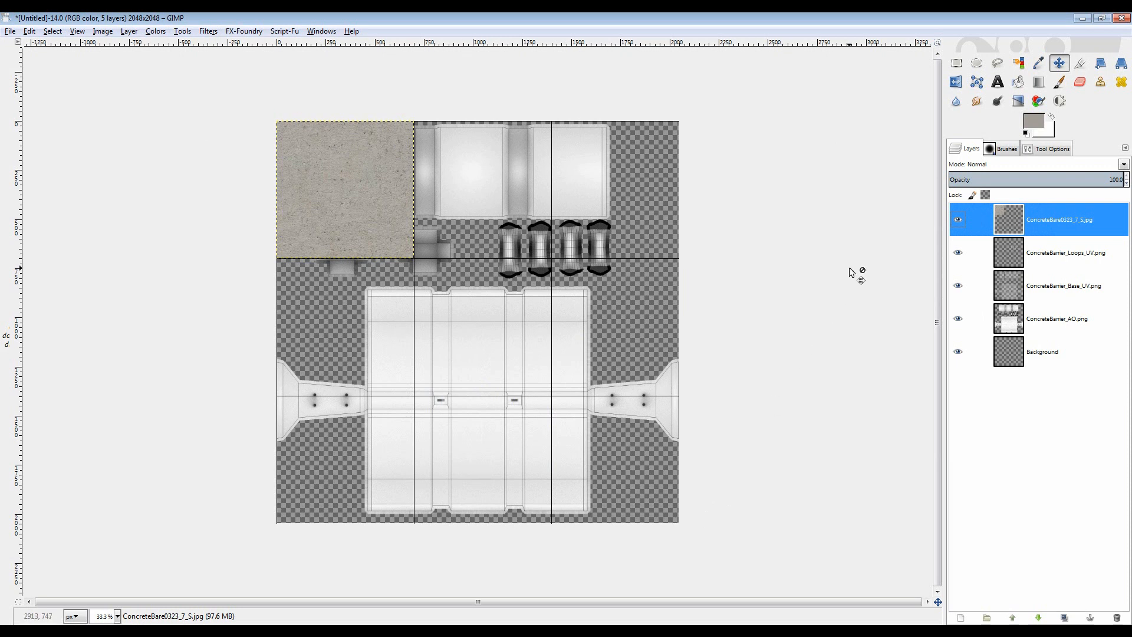
pyautogui.rightClick(1006, 225)
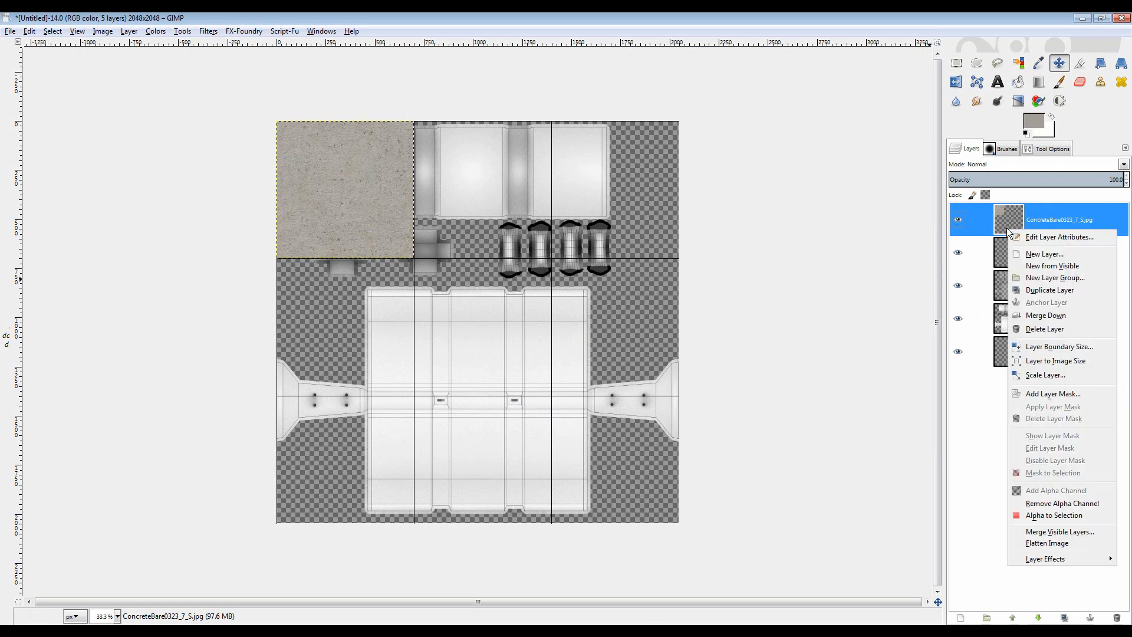
pyautogui.click(1067, 291)
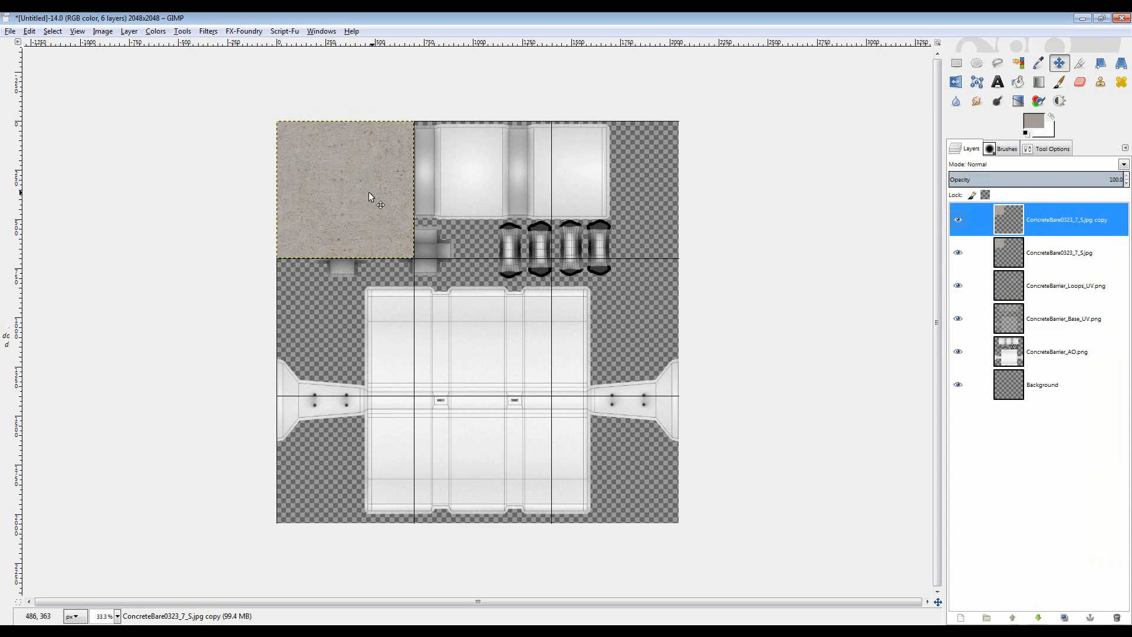
pyautogui.click(1061, 64)
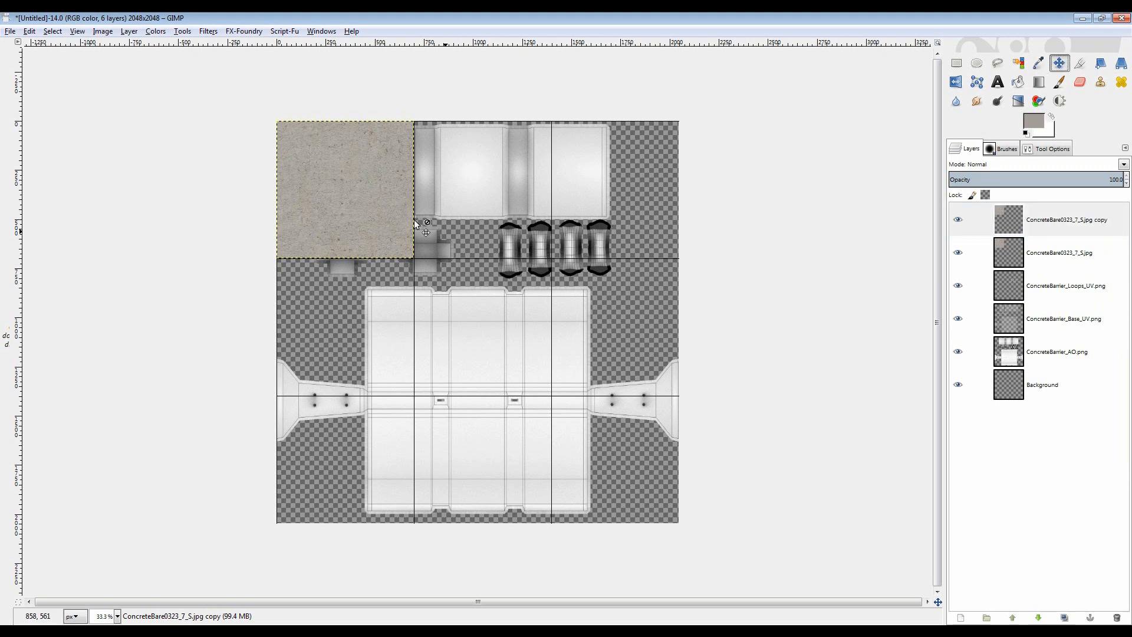
pyautogui.moveTo(302, 169); pyautogui.dragTo(444, 176)
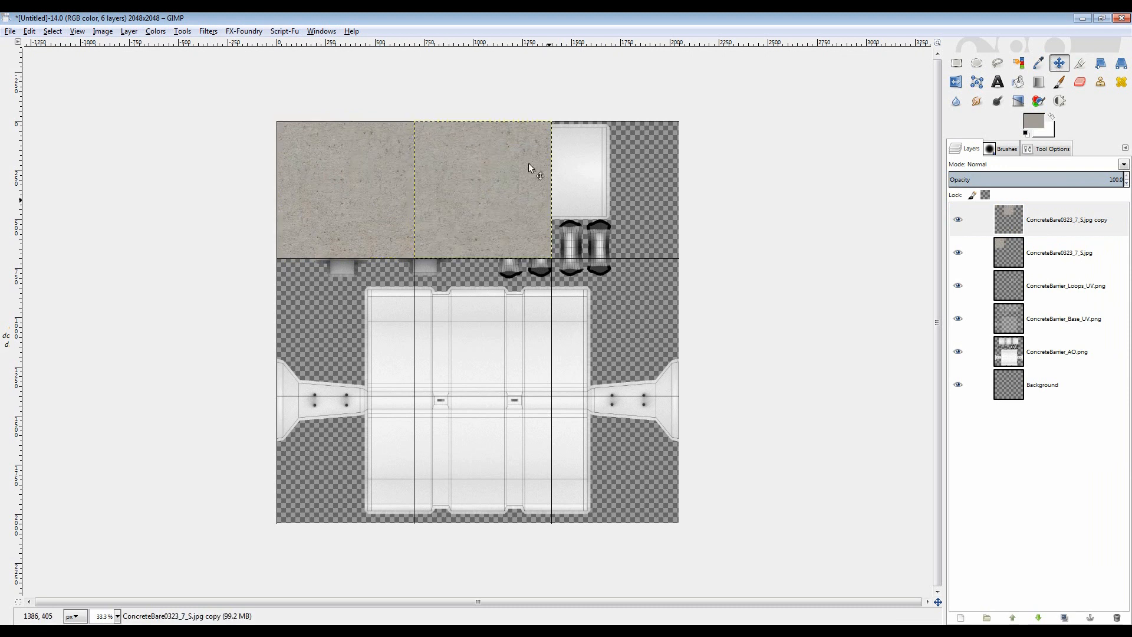
# - Duplicate the second concrete tile's layer and snap the new copy into the third grid cell of the top row
pyautogui.click(1007, 222)
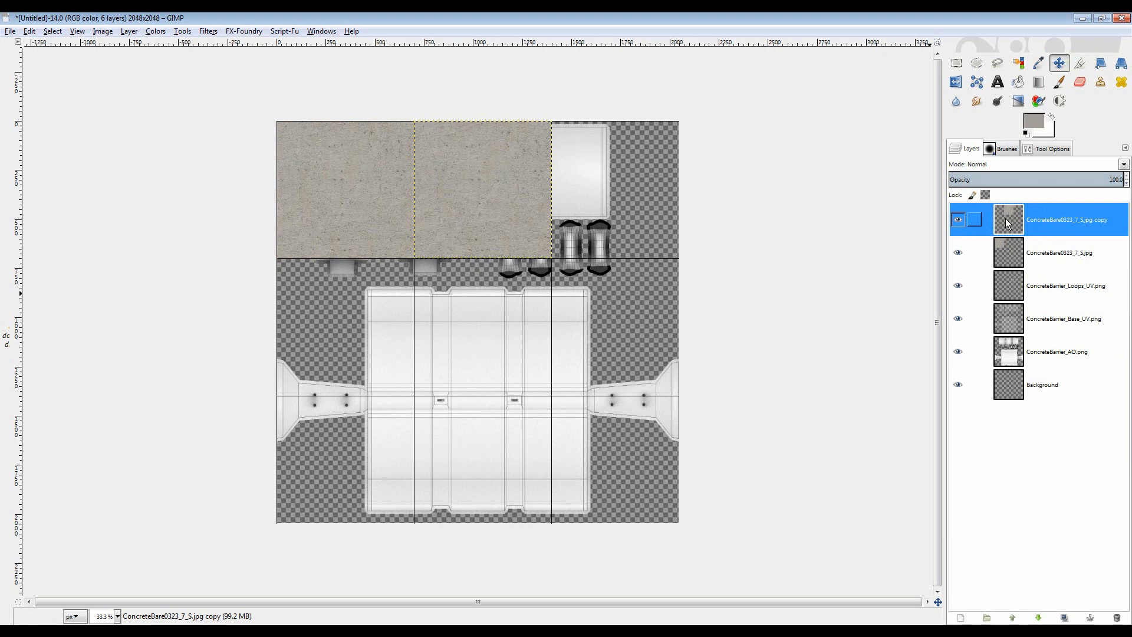
pyautogui.rightClick(1007, 222)
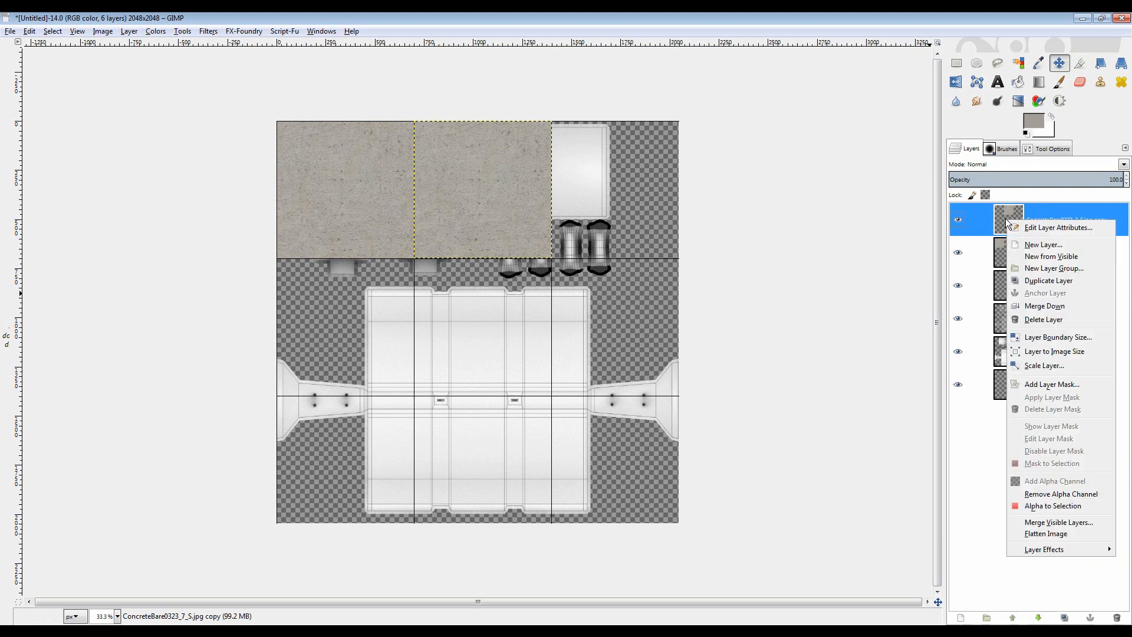
pyautogui.hotkey('shift', 'ctrl', 'd')
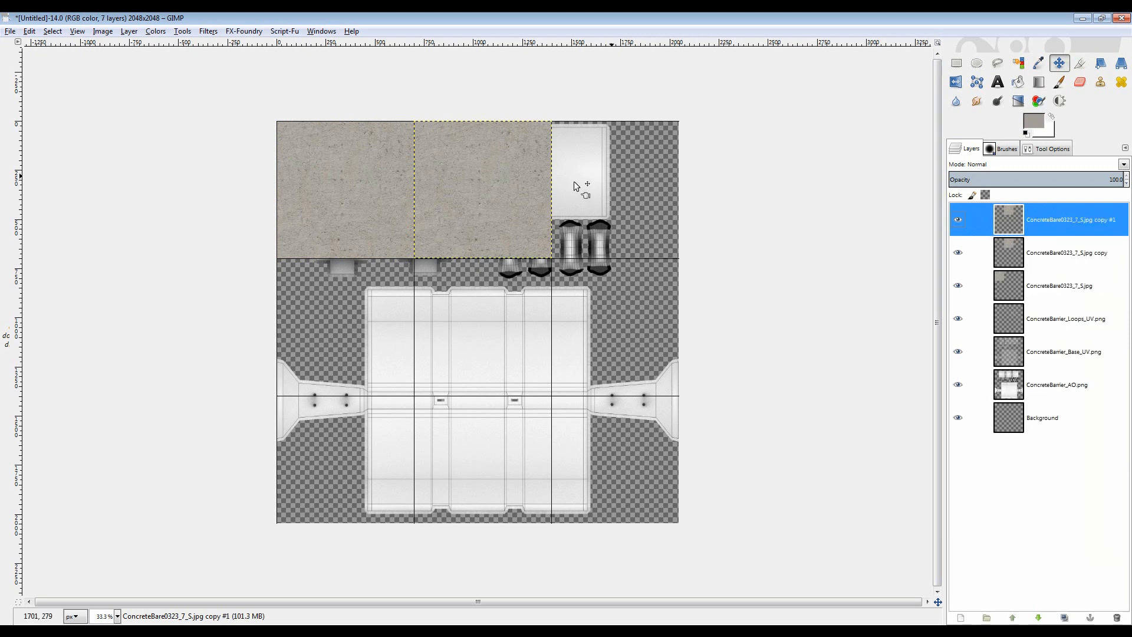
pyautogui.moveTo(464, 186); pyautogui.dragTo(592, 195)
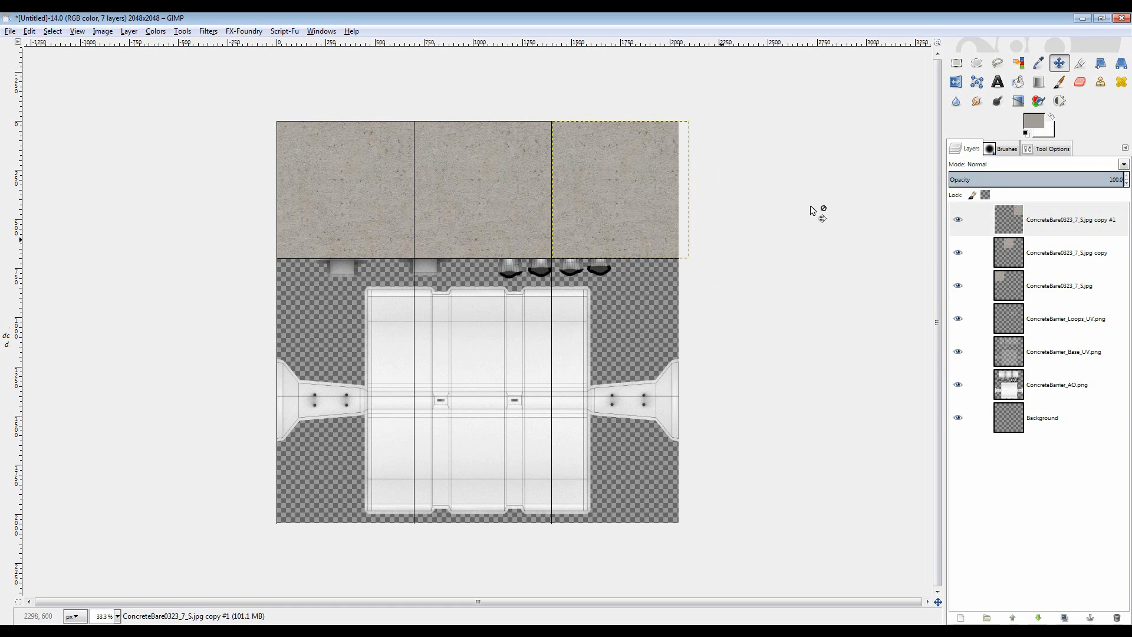
# - Merge the two concrete copies down into ConcreteBare0323_7_S.jpg so the top row of tiles is a single layer
pyautogui.click(1010, 227)
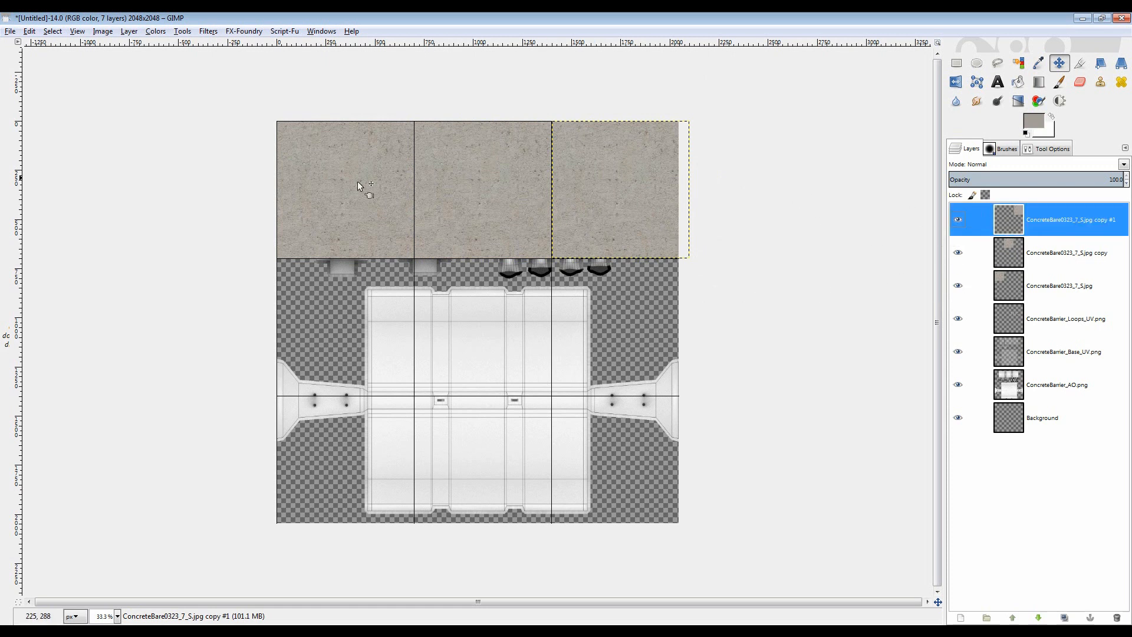
pyautogui.click(1011, 270)
pyautogui.click(1012, 286)
pyautogui.click(1011, 227)
pyautogui.click(1011, 259)
pyautogui.click(1014, 227)
pyautogui.rightClick(1010, 220)
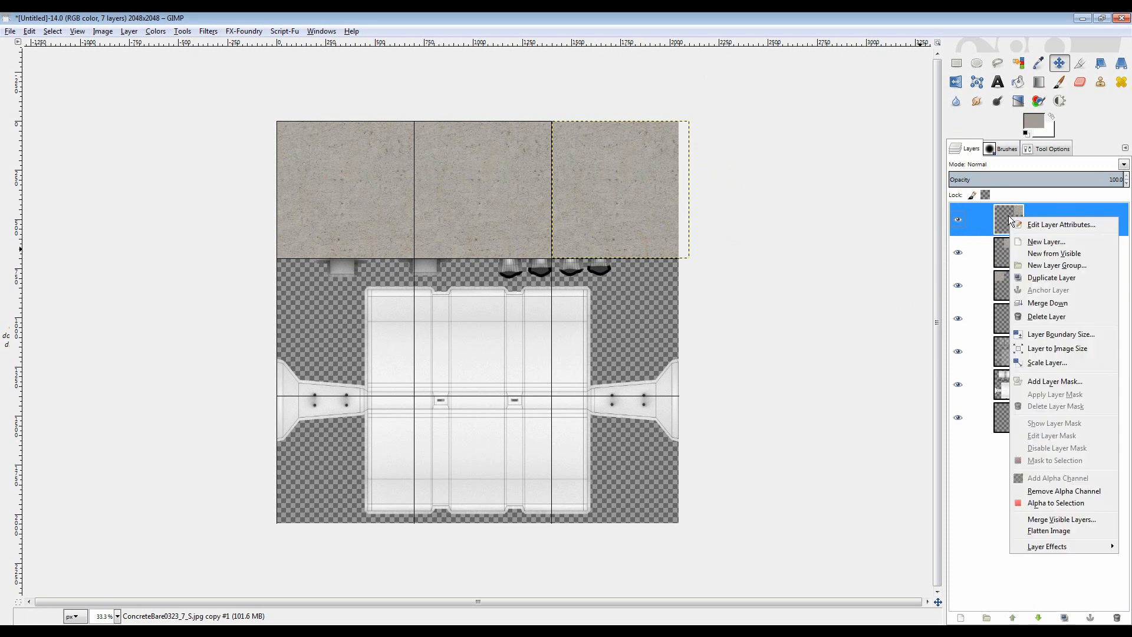
pyautogui.click(1065, 306)
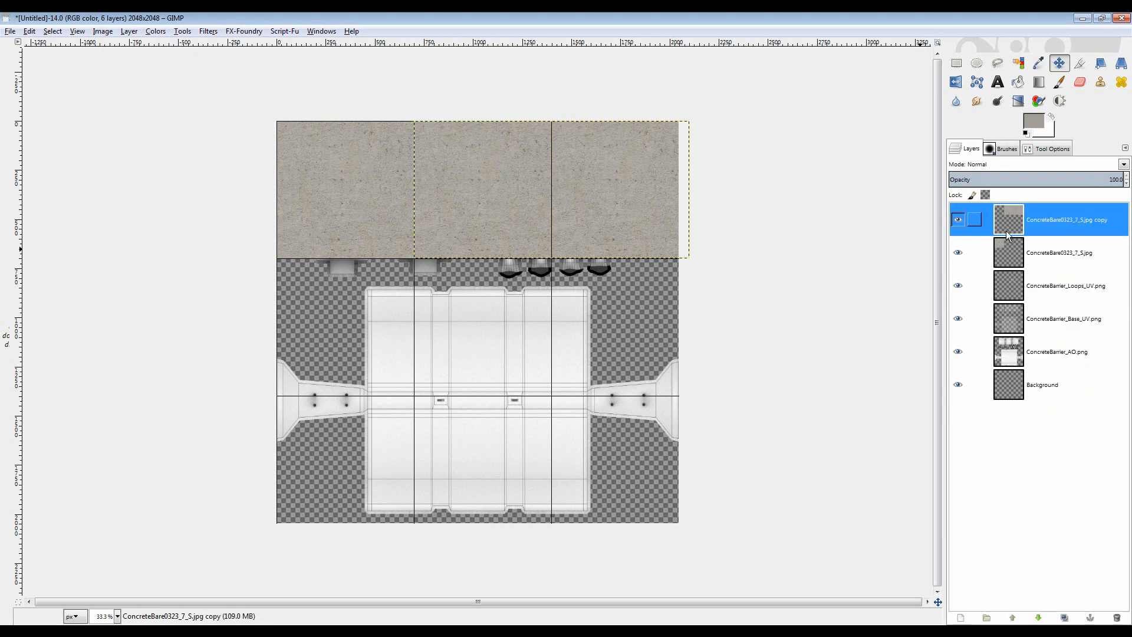
pyautogui.rightClick(1006, 220)
pyautogui.click(1044, 301)
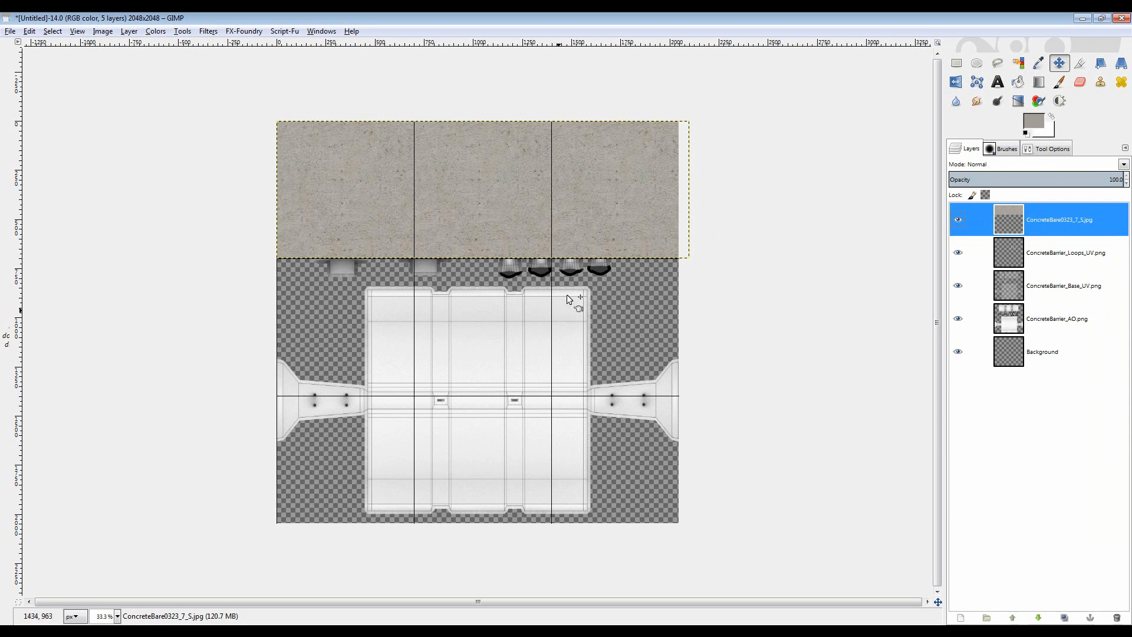
# - Duplicate the merged tile row twice and snap the copies into the second and third grid rows, covering the rest of the canvas
pyautogui.rightClick(1007, 219)
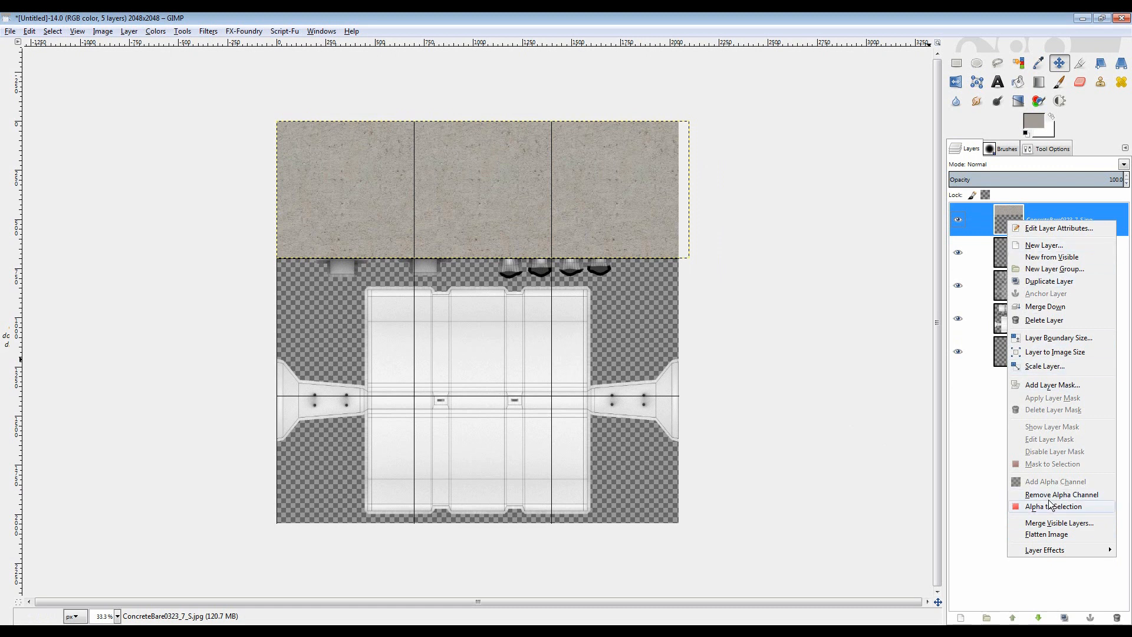
pyautogui.click(1049, 281)
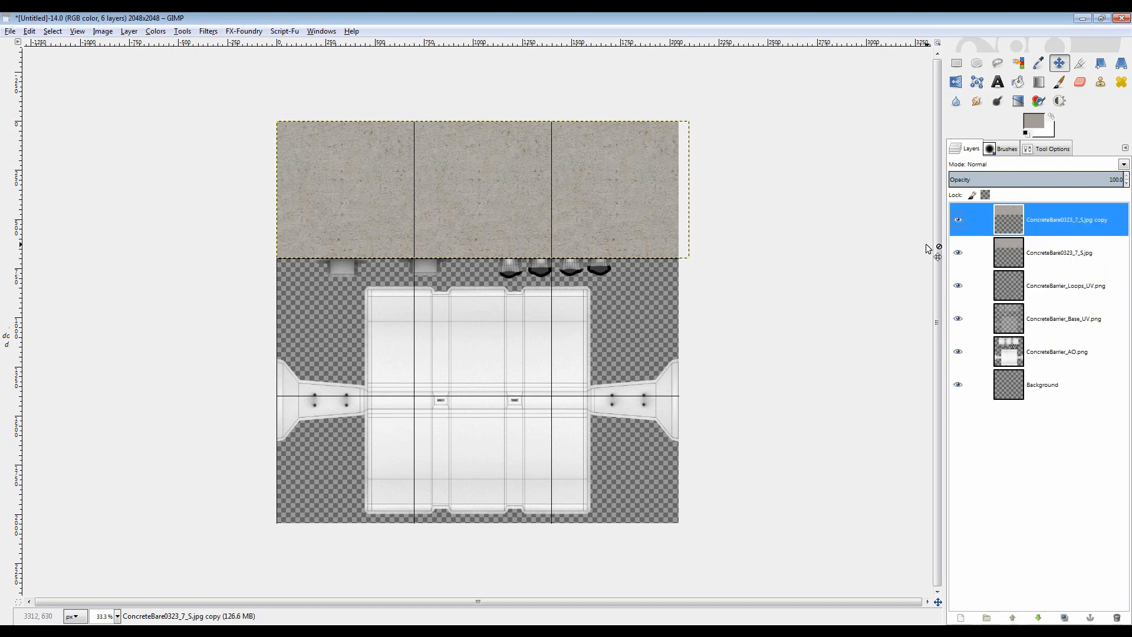
pyautogui.moveTo(457, 158); pyautogui.dragTo(462, 299)
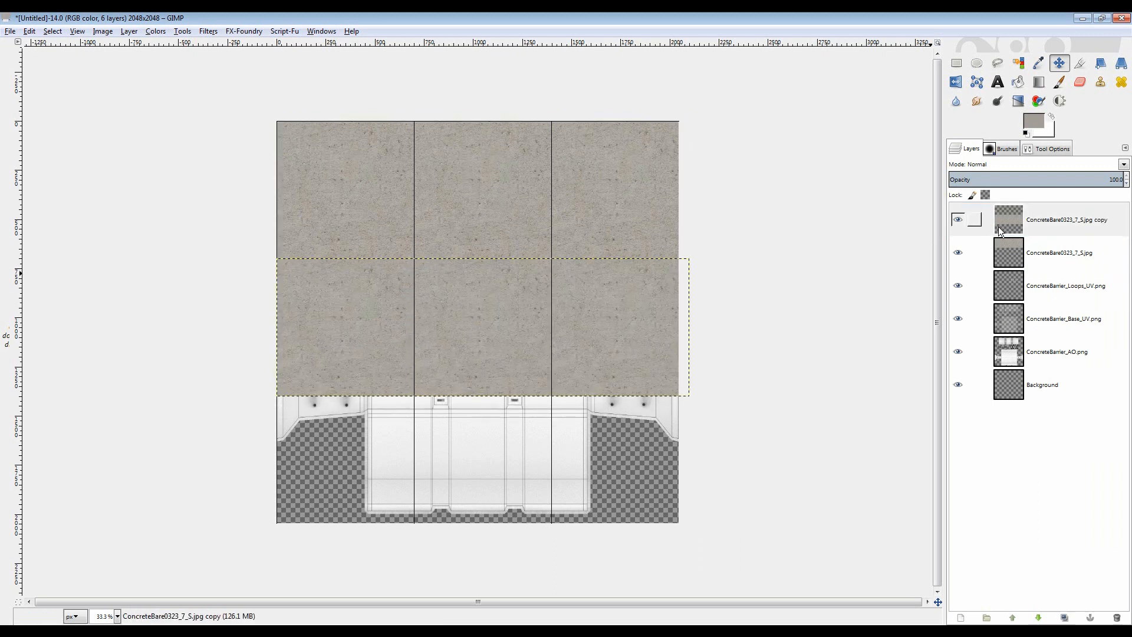
pyautogui.click(1009, 217)
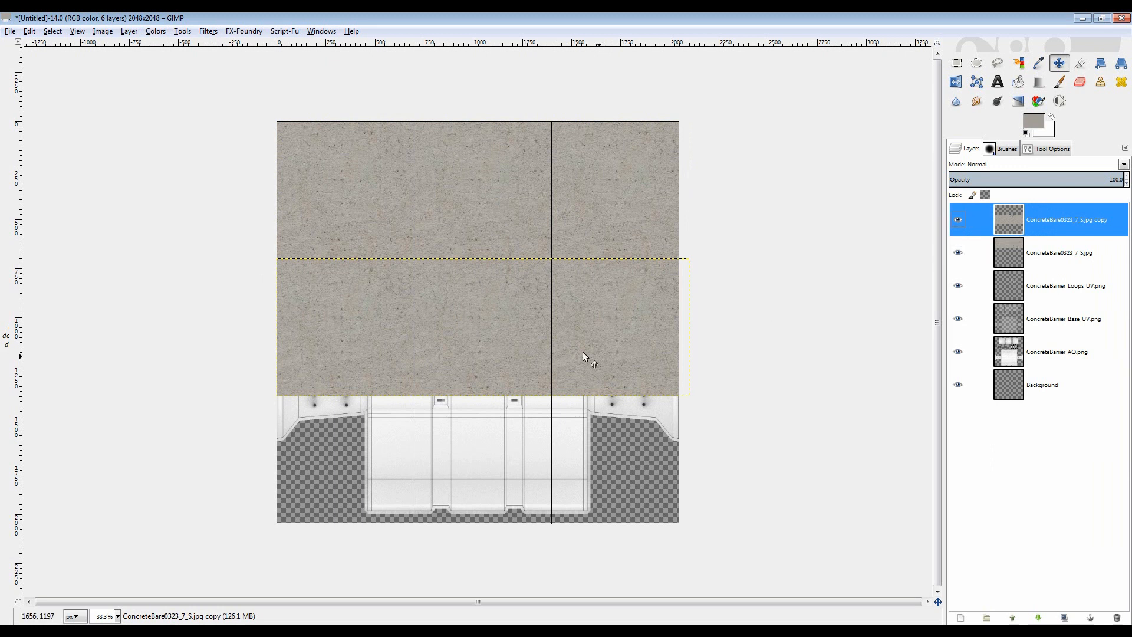
pyautogui.rightClick(1007, 221)
pyautogui.click(1038, 280)
pyautogui.moveTo(512, 313); pyautogui.dragTo(509, 446)
# - Merge the two copied tile rows down into ConcreteBare0323_7_S.jpg, leaving one layer with the full concrete tiling
pyautogui.click(1013, 215)
pyautogui.rightClick(1010, 217)
pyautogui.click(1038, 303)
pyautogui.rightClick(1009, 216)
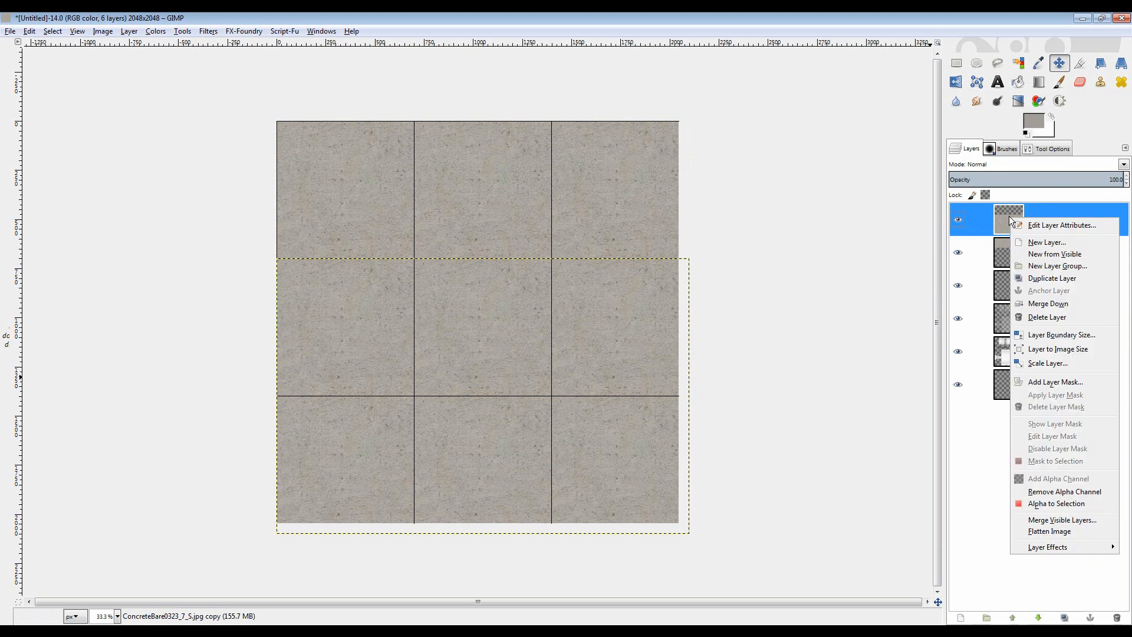
pyautogui.click(1039, 303)
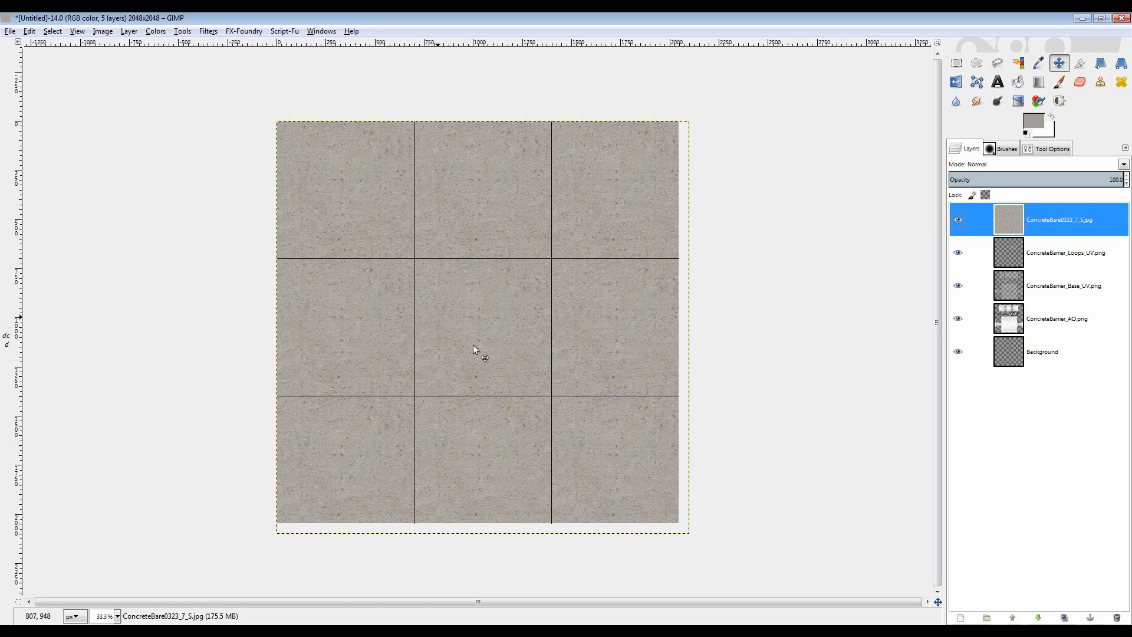
# - Resize the tiled concrete layer's boundary to the image size
pyautogui.rightClick(475, 314)
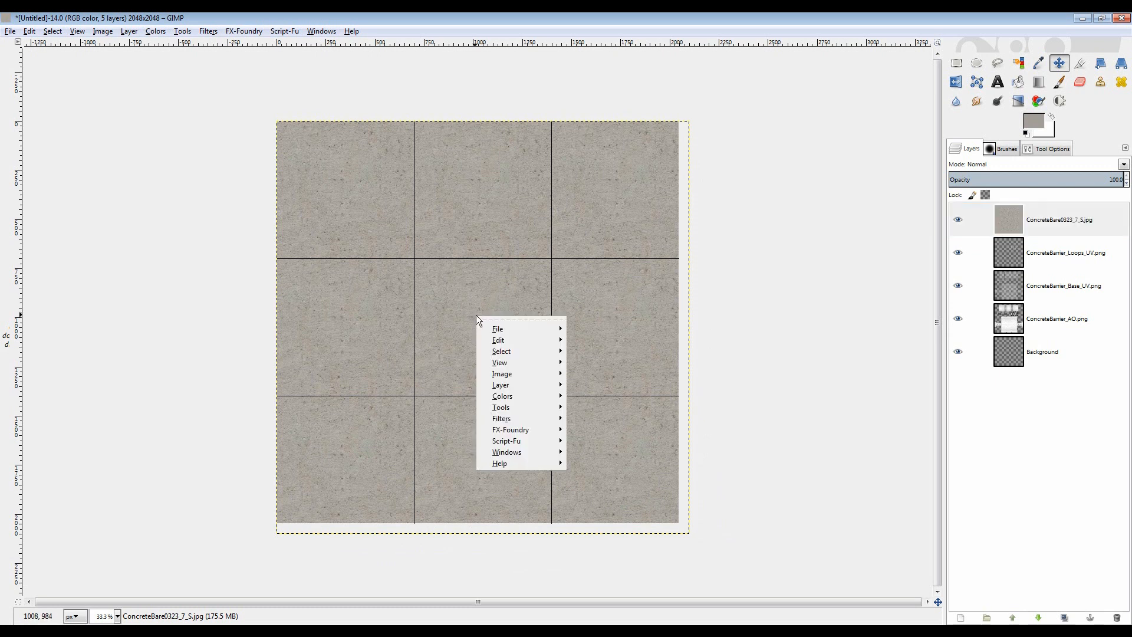
pyautogui.moveTo(551, 387)
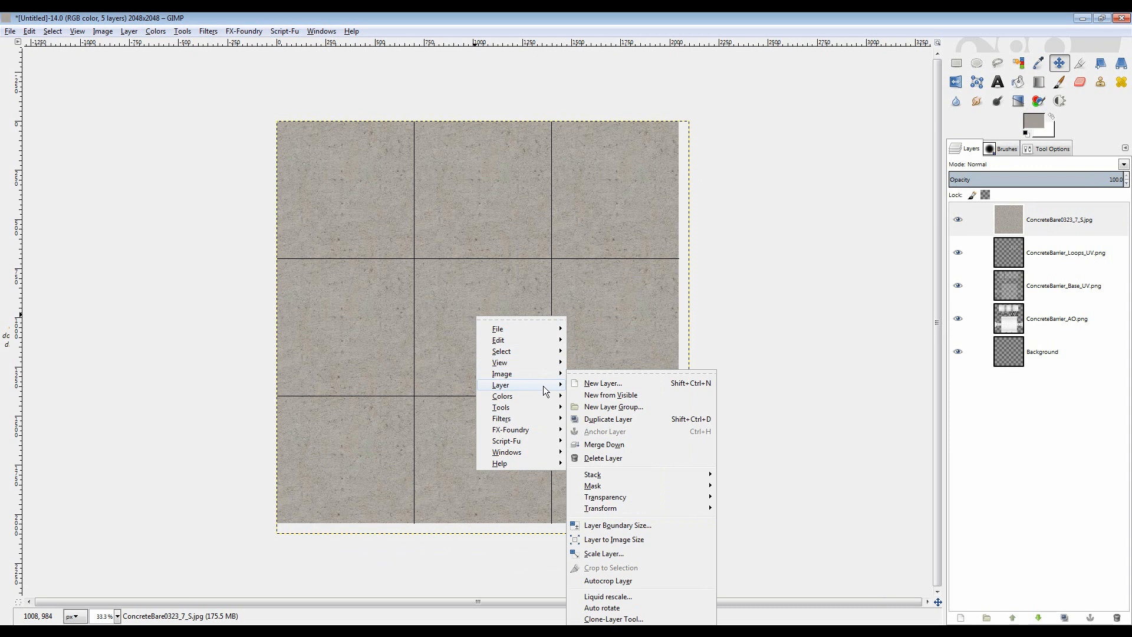
pyautogui.click(613, 540)
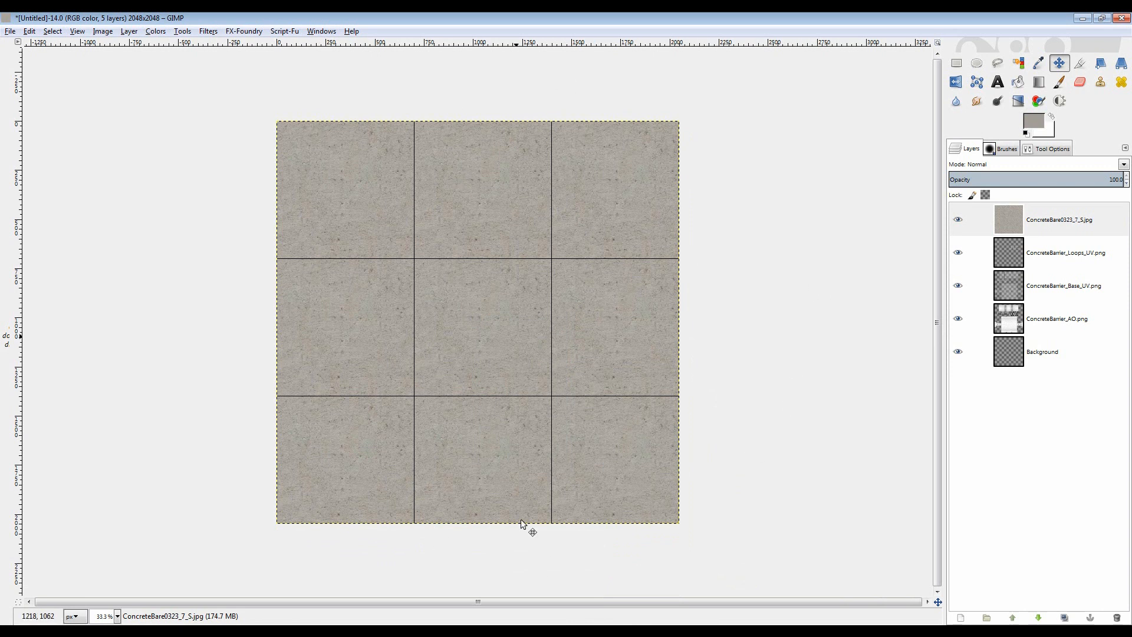
# - Hide the image grid and turn off snapping to the grid
pyautogui.click(79, 33)
pyautogui.click(98, 186)
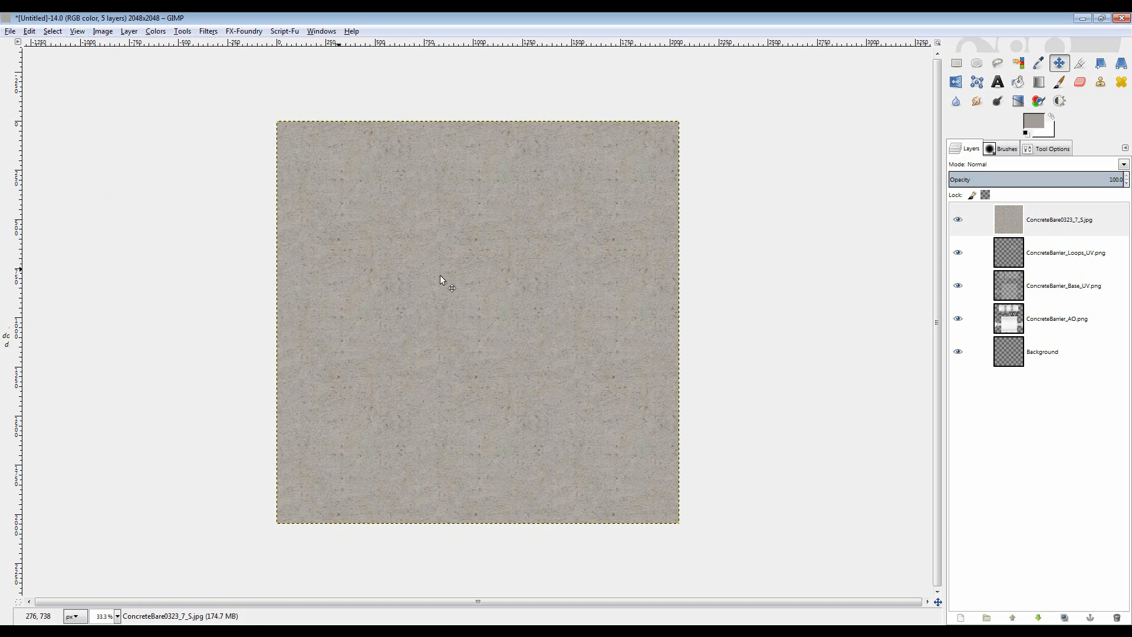
pyautogui.click(77, 31)
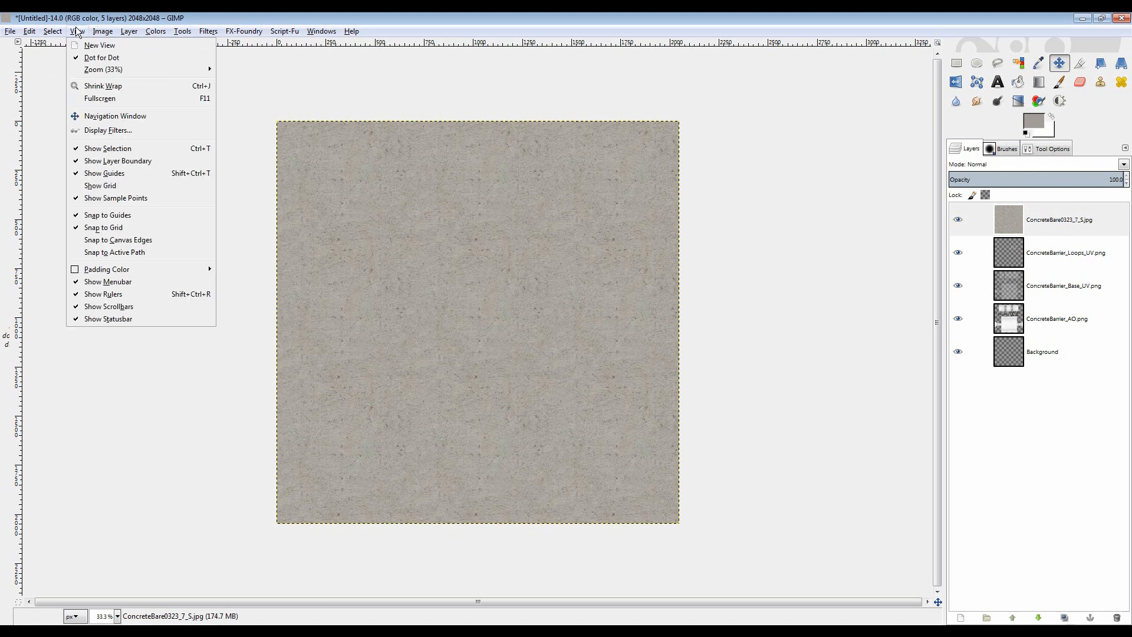
pyautogui.click(108, 228)
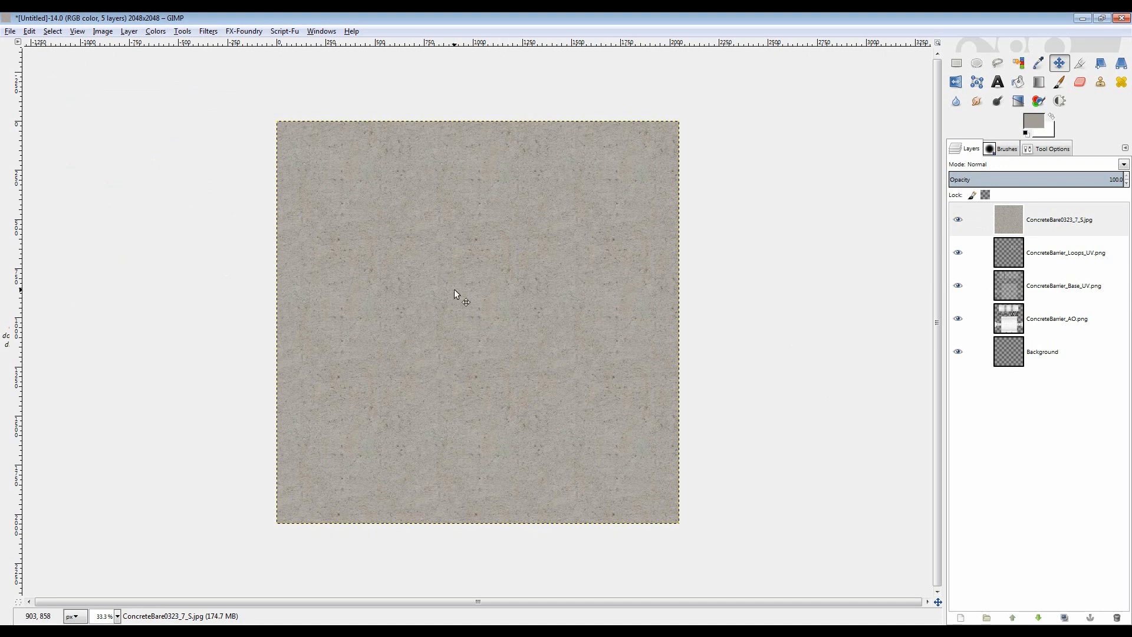
pyautogui.keyDown('ctrl'); pyautogui.scroll(3, 455, 291); pyautogui.keyUp('ctrl')
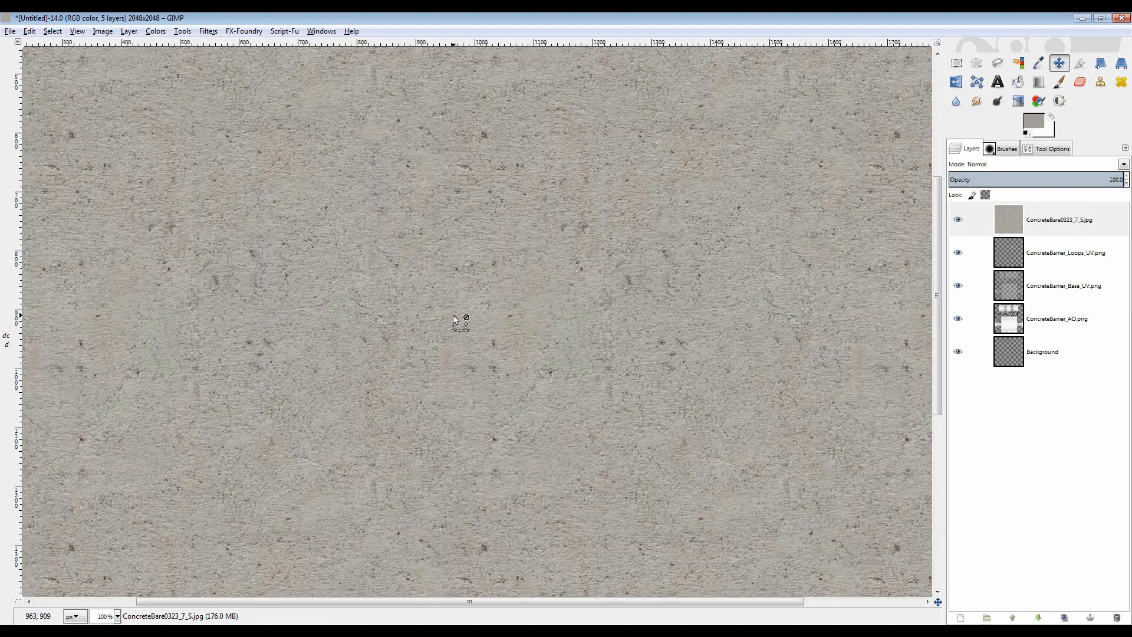
pyautogui.moveTo(640, 67); pyautogui.dragTo(558, 350)
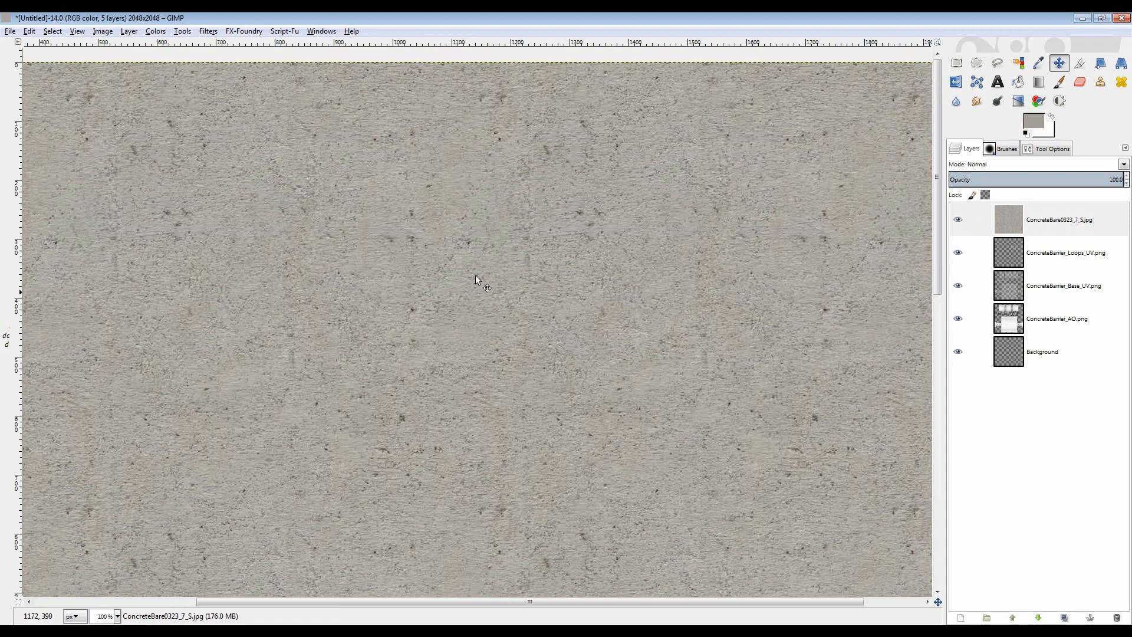
pyautogui.keyDown('ctrl'); pyautogui.scroll(-3, 389, 312); pyautogui.keyUp('ctrl')
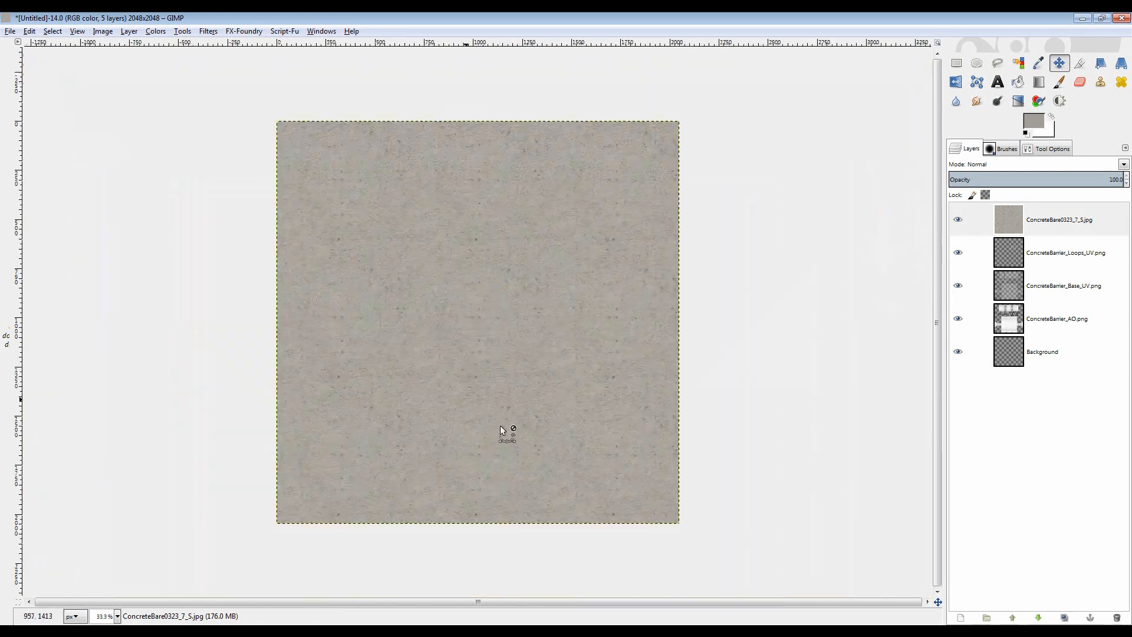
pyautogui.click(204, 31)
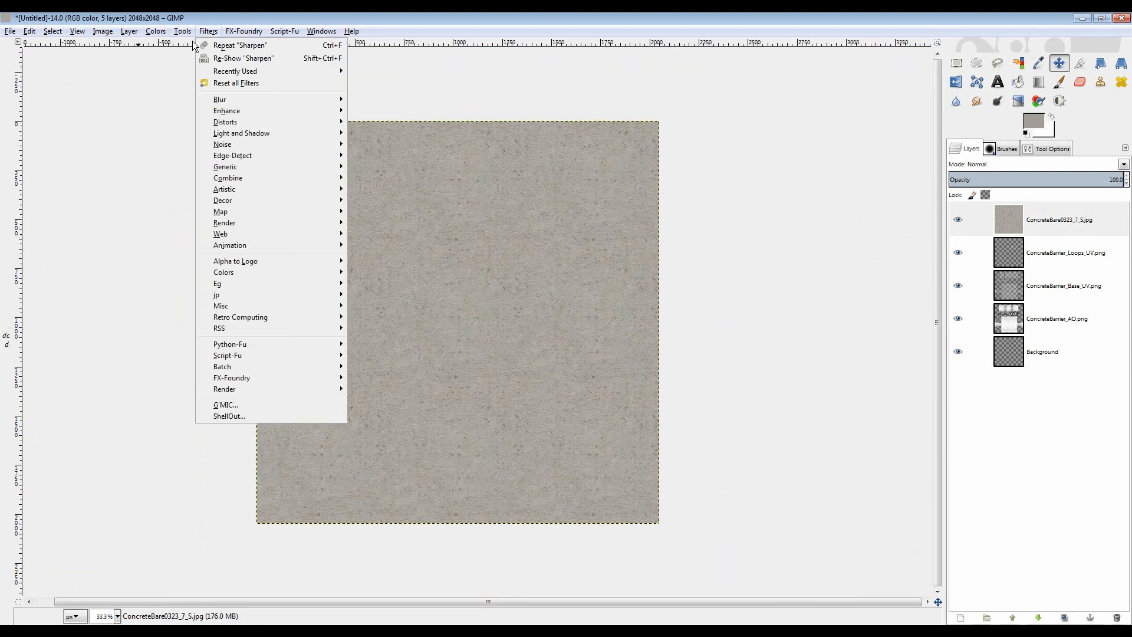
pyautogui.click(243, 58)
pyautogui.moveTo(167, 79); pyautogui.dragTo(137, 36)
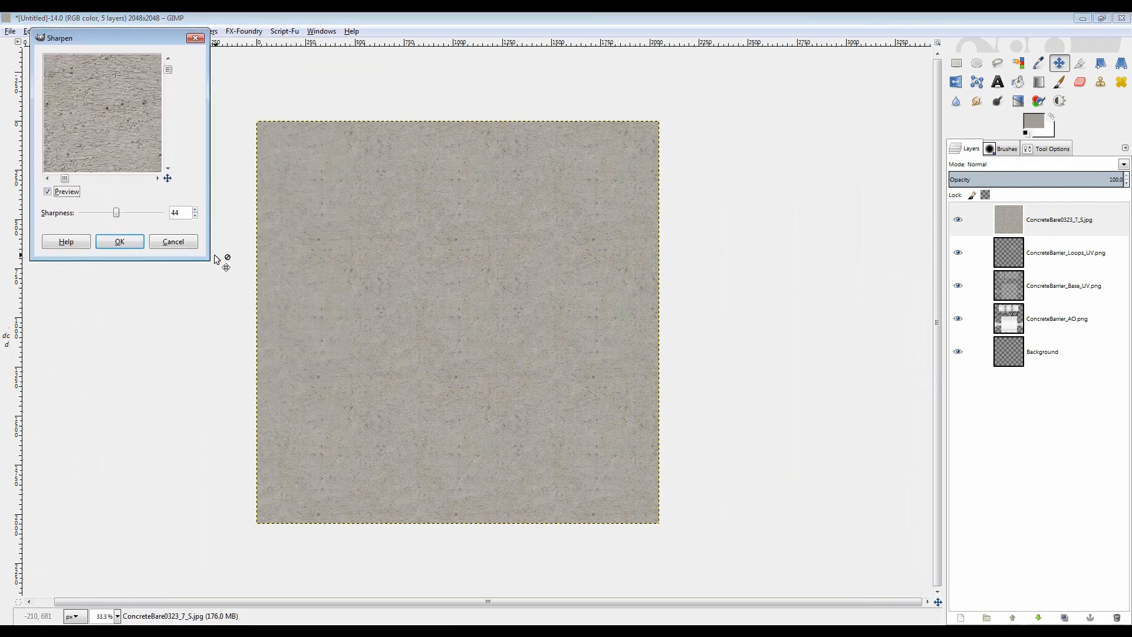
pyautogui.click(184, 240)
# - Open the Sharpen filter for the tiled concrete layer and enlarge its dialog to get a bigger preview
pyautogui.click(208, 31)
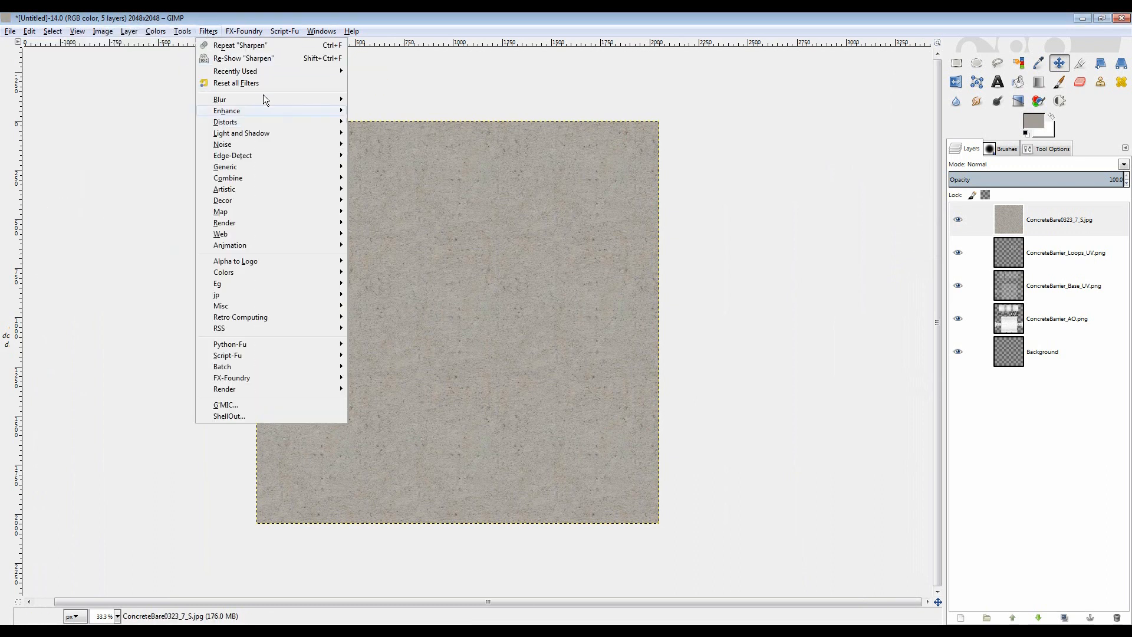
pyautogui.moveTo(309, 112)
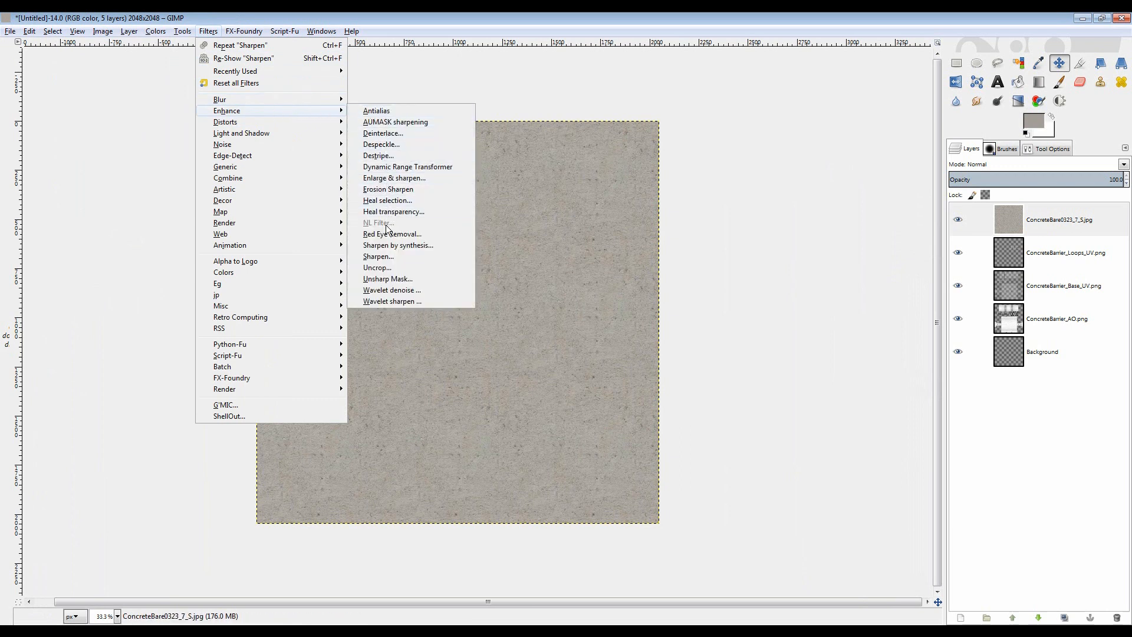
pyautogui.click(377, 256)
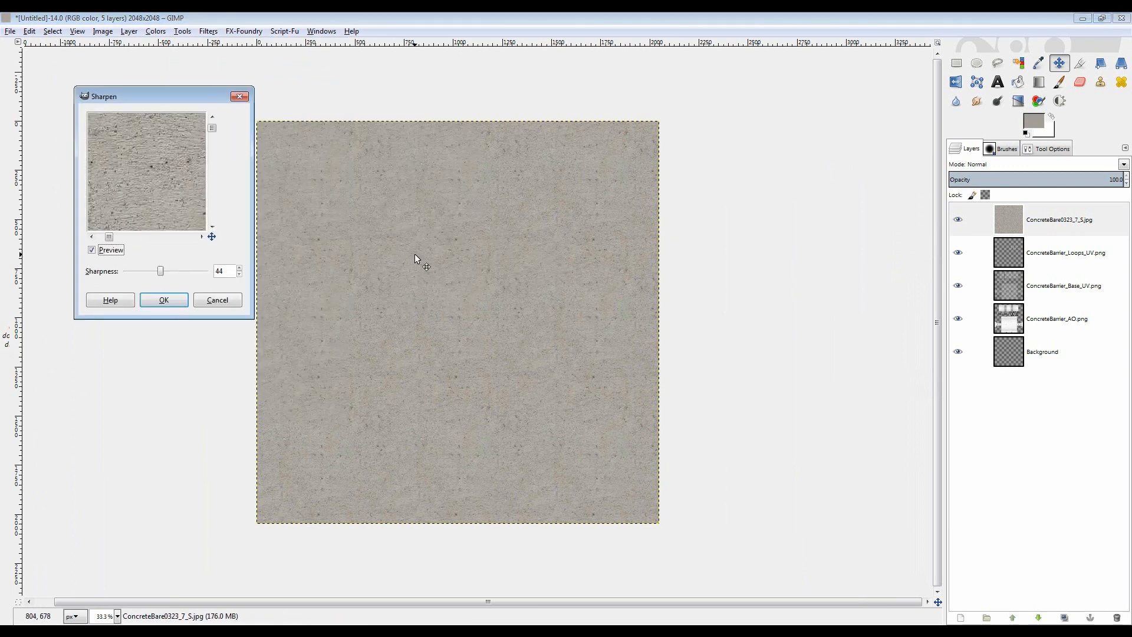
pyautogui.moveTo(172, 97); pyautogui.dragTo(123, 58)
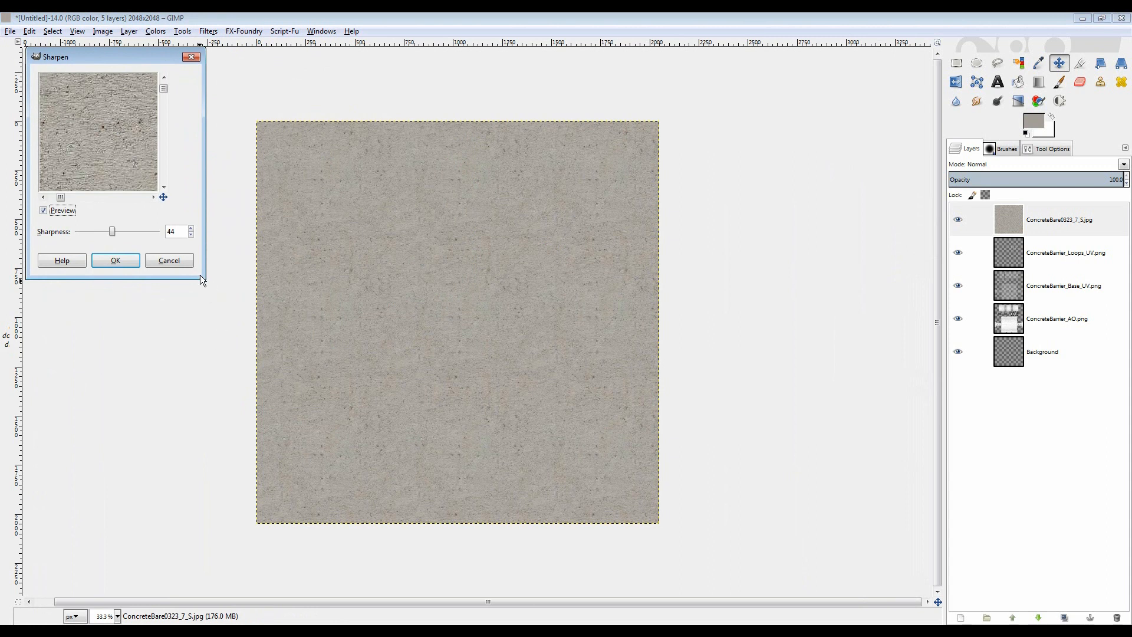
pyautogui.moveTo(201, 280); pyautogui.dragTo(736, 607)
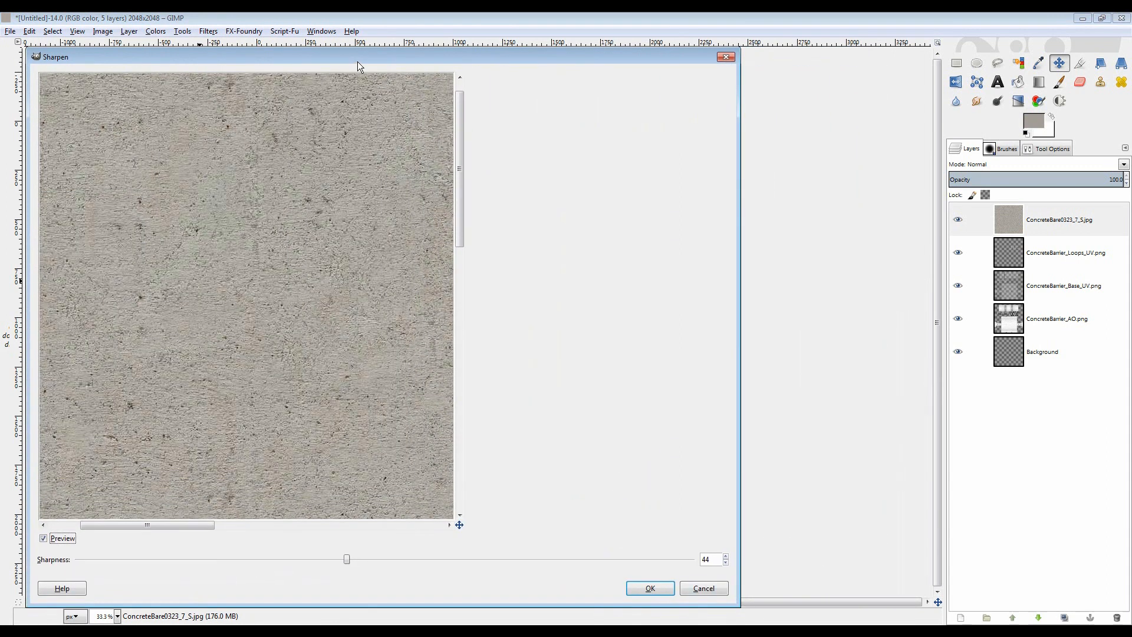
pyautogui.moveTo(357, 61); pyautogui.dragTo(361, 40)
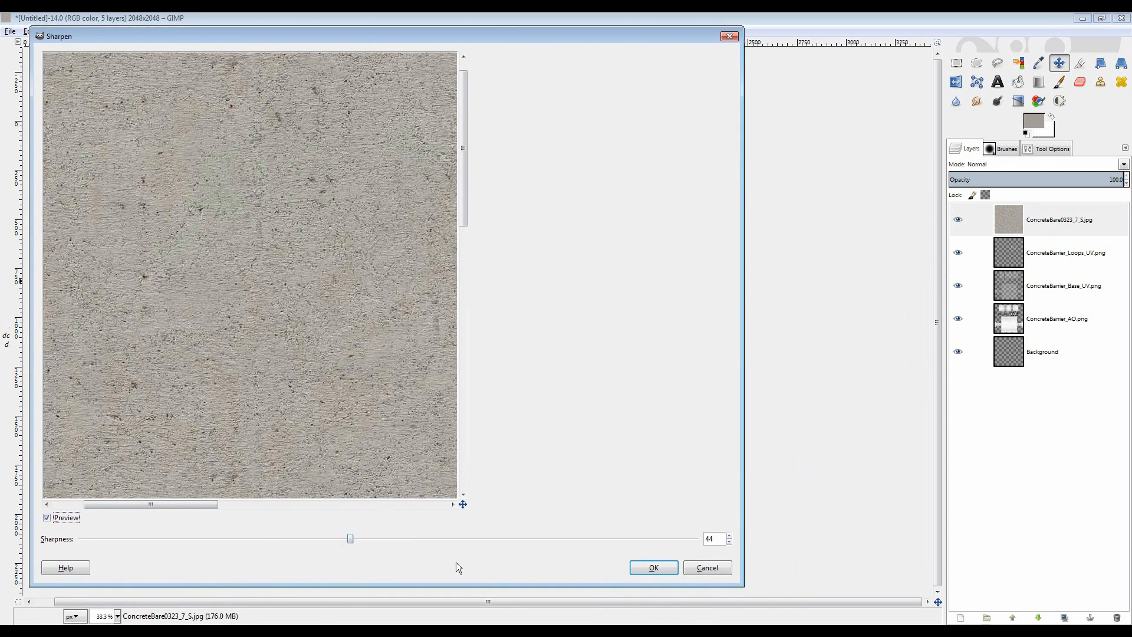
# - Raise the sharpness to about 51 and apply the Sharpen filter to the concrete layer
pyautogui.moveTo(350, 539); pyautogui.dragTo(357, 539)
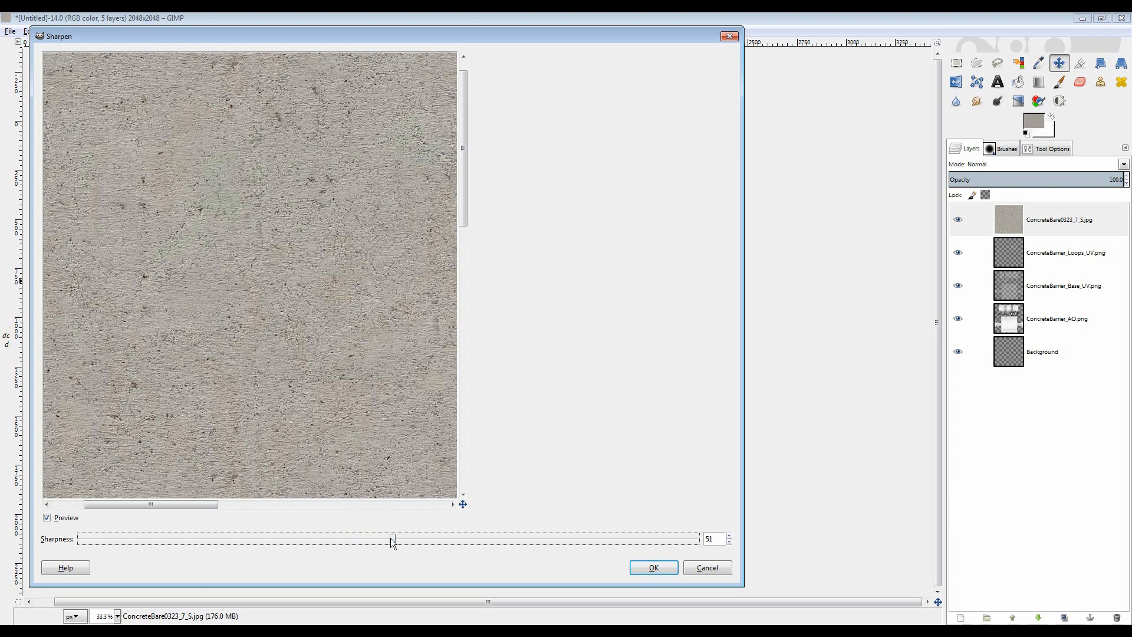
pyautogui.scroll(10, 396, 538)
pyautogui.scroll(-2, 390, 538)
pyautogui.scroll(-1, 384, 536)
pyautogui.scroll(1, 384, 537)
pyautogui.click(654, 567)
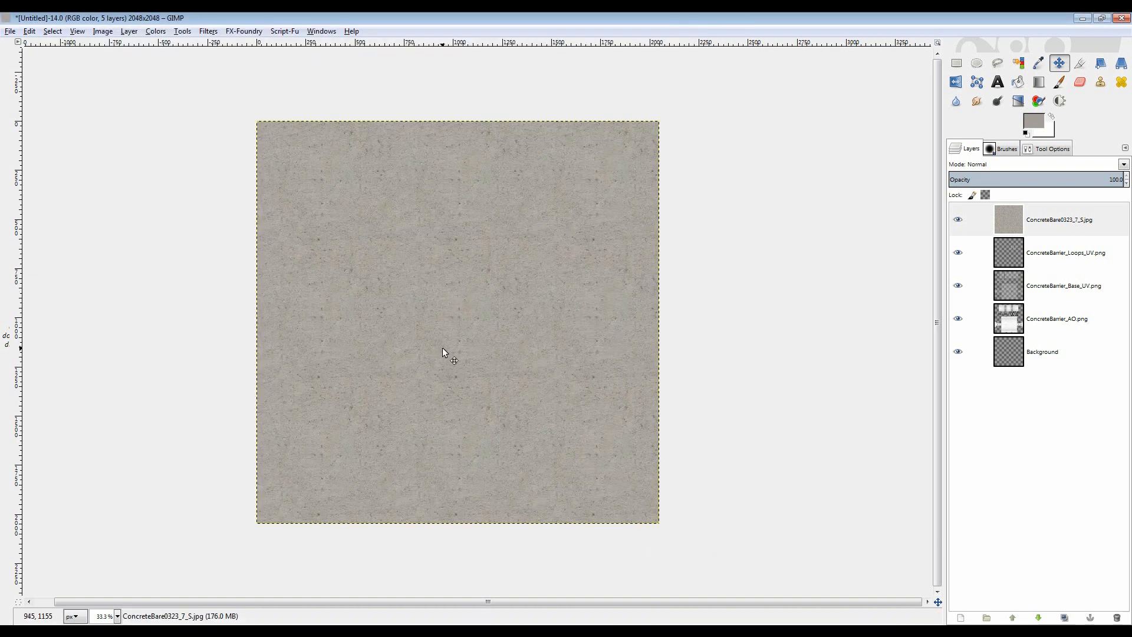
# - Check the sharpened concrete up close and move the ConcreteBarrier_Base_UV.png layer above the concrete layer
pyautogui.press('1')
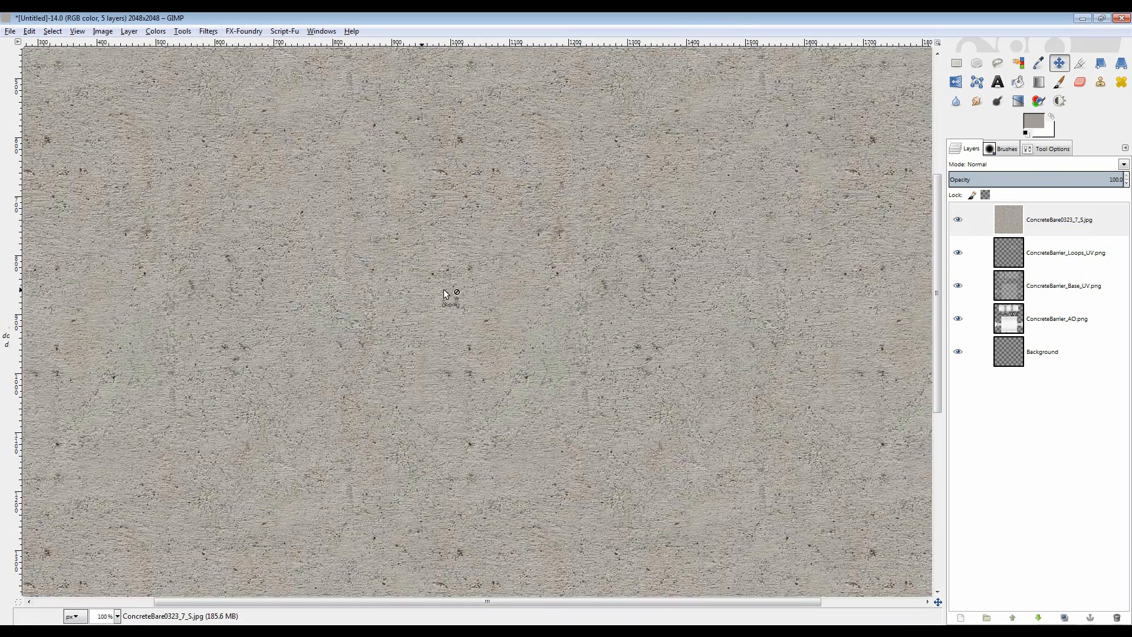
pyautogui.hotkey('shift', '2')
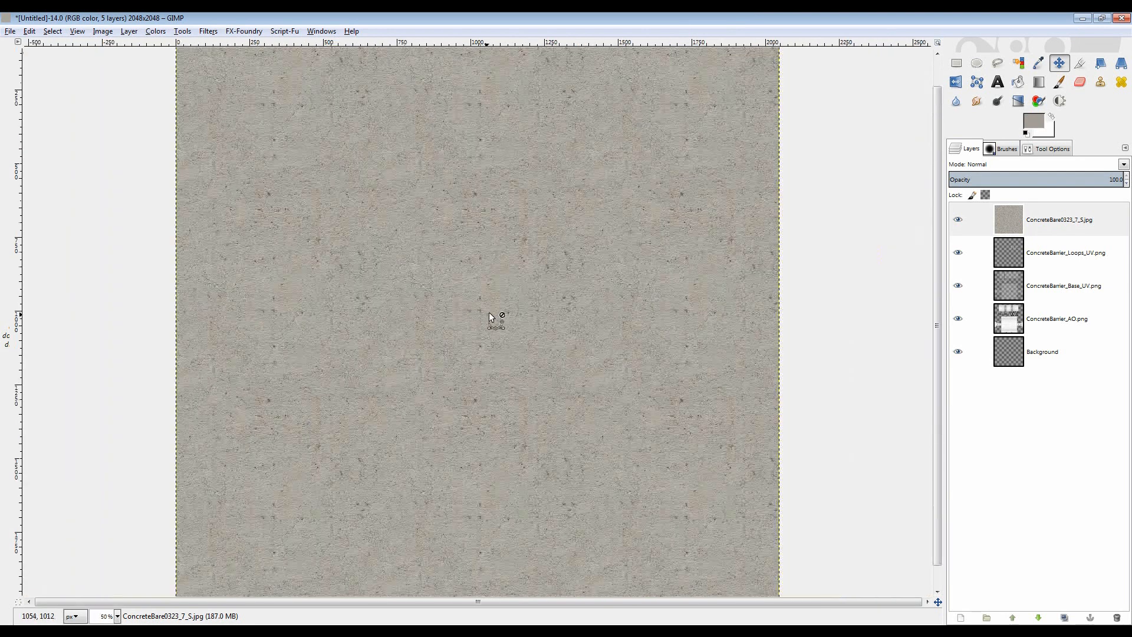
pyautogui.press('-')
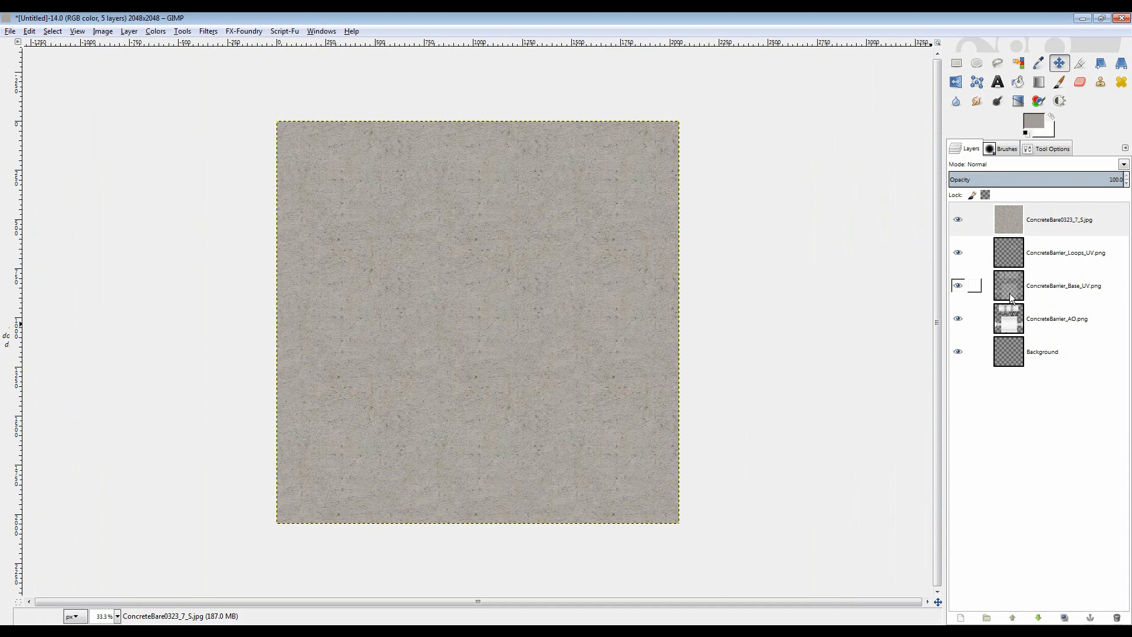
pyautogui.moveTo(1009, 285); pyautogui.dragTo(1023, 203)
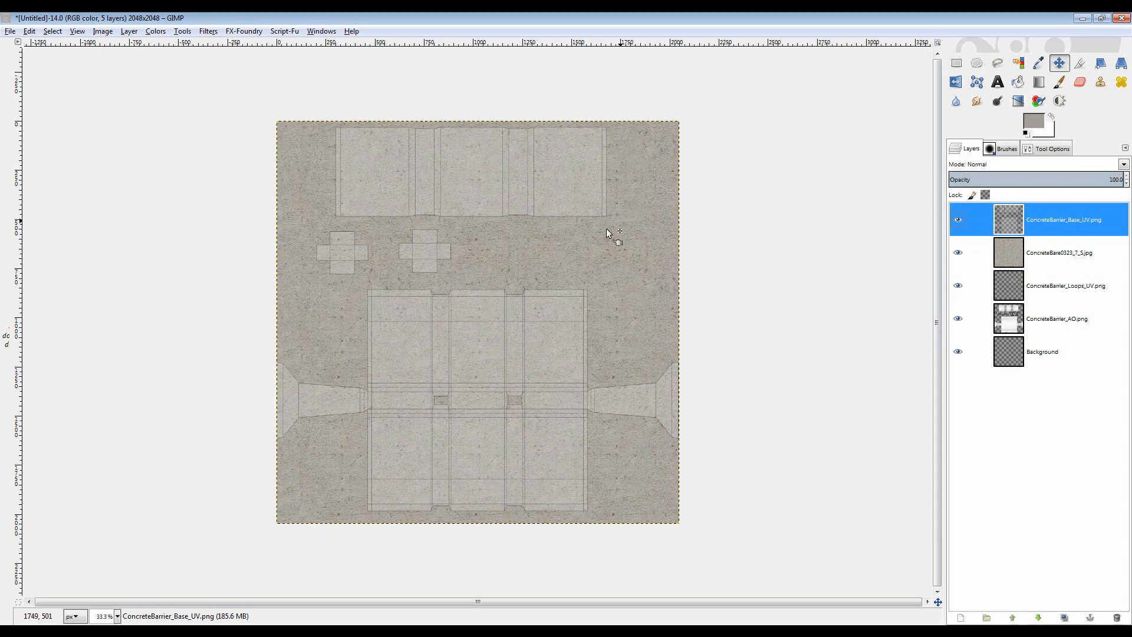
# - Try erasing the concrete outside the UV shells with the Eraser, and undo the stroke
pyautogui.click(1080, 82)
pyautogui.click(1055, 252)
pyautogui.moveTo(665, 270); pyautogui.dragTo(649, 266)
pyautogui.hotkey('ctrl', 'z')
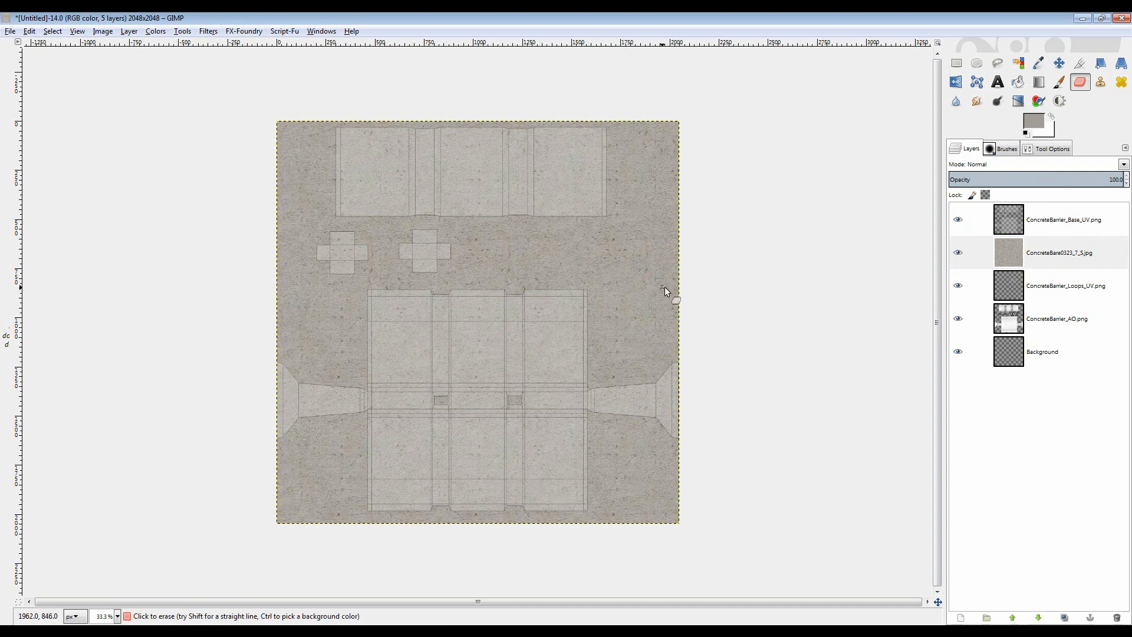
# - On the ConcreteBarrier_Base_UV.png layer, select the empty area around the UV shells with Select by Color
pyautogui.click(1022, 222)
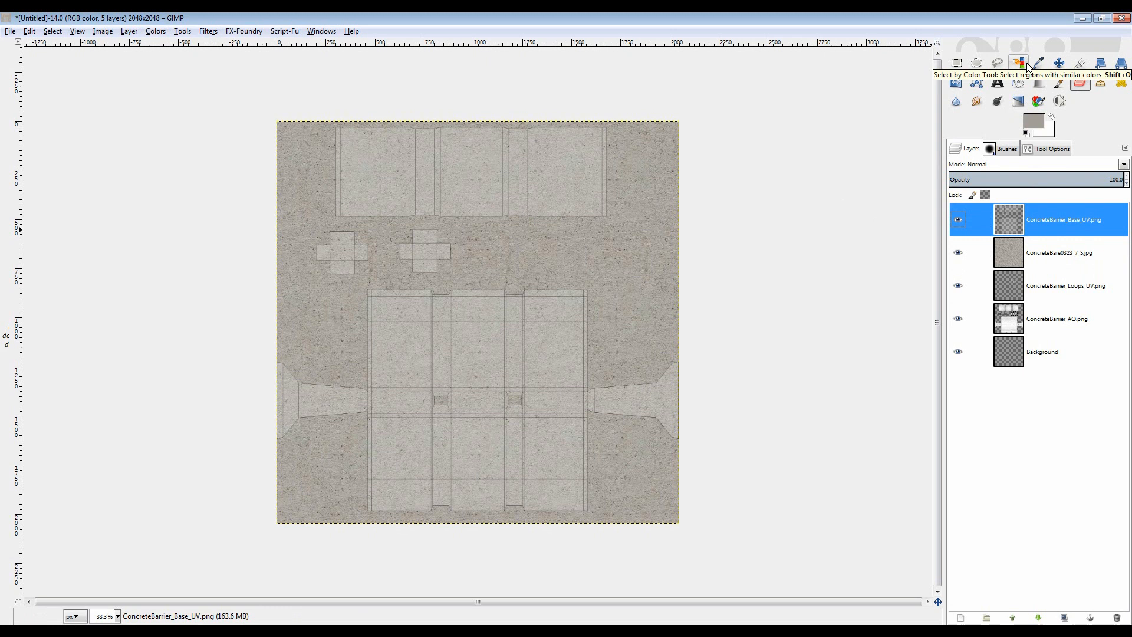
pyautogui.click(1027, 64)
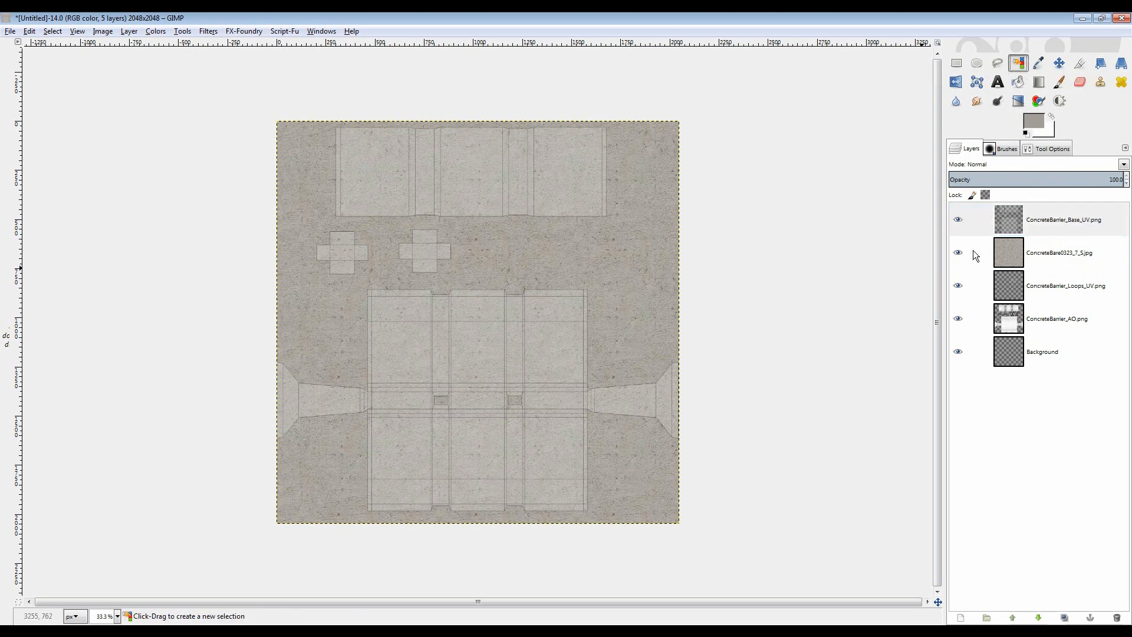
pyautogui.click(1009, 222)
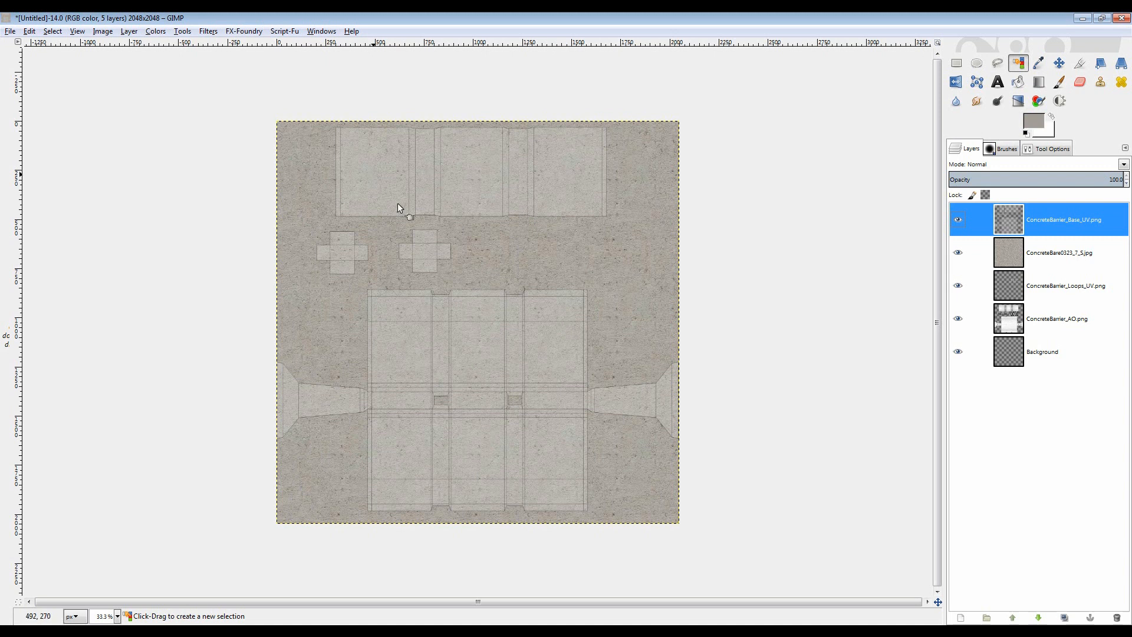
pyautogui.click(631, 238)
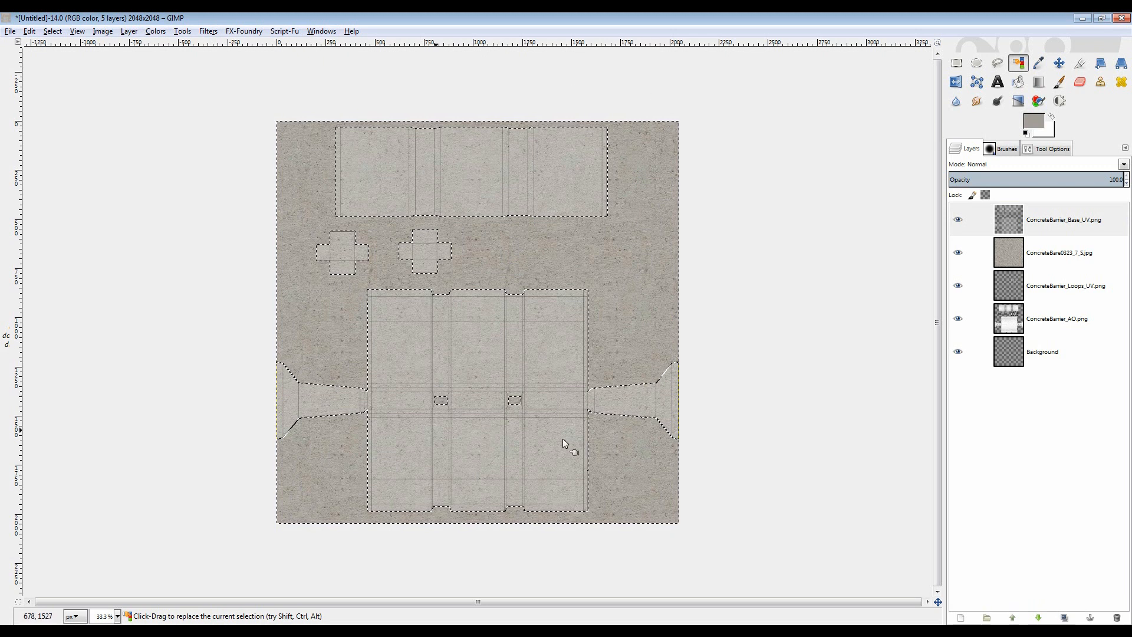
# - Delete the selected area from the ConcreteBare0323_7_S.jpg layer and clear the selection
pyautogui.click(1011, 252)
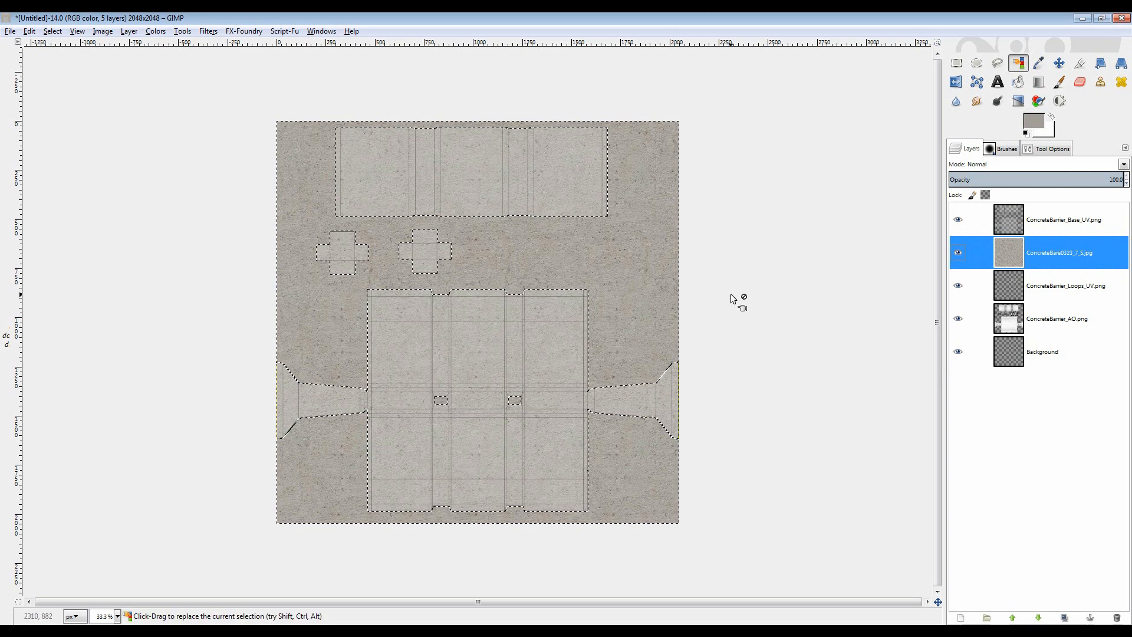
pyautogui.press('Delete')
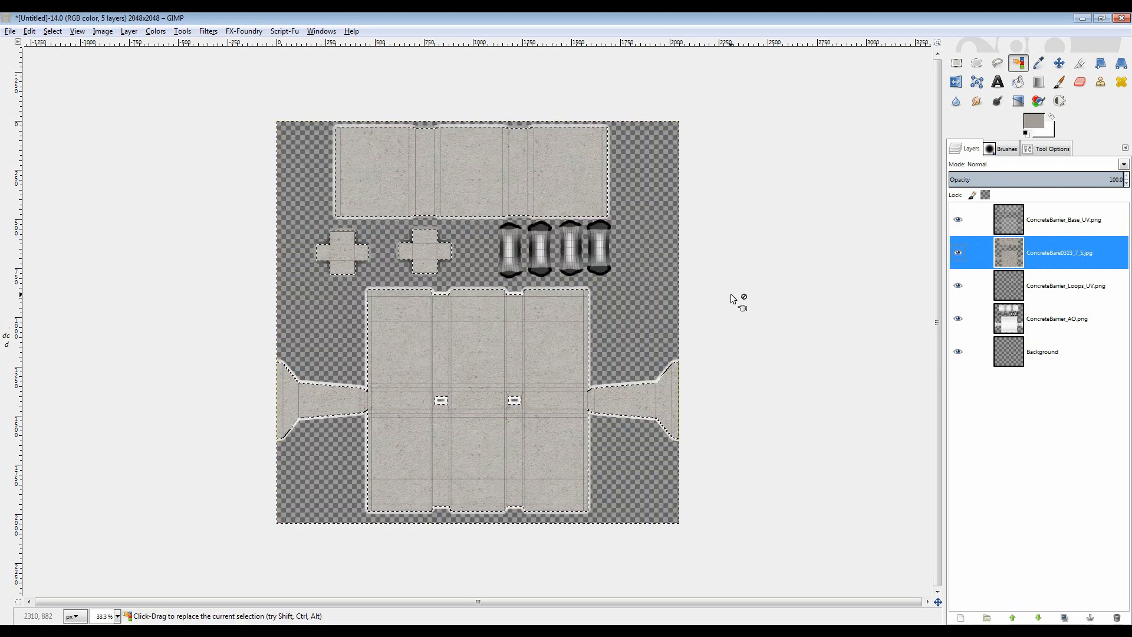
pyautogui.hotkey('ctrl', 'shift', 'a')
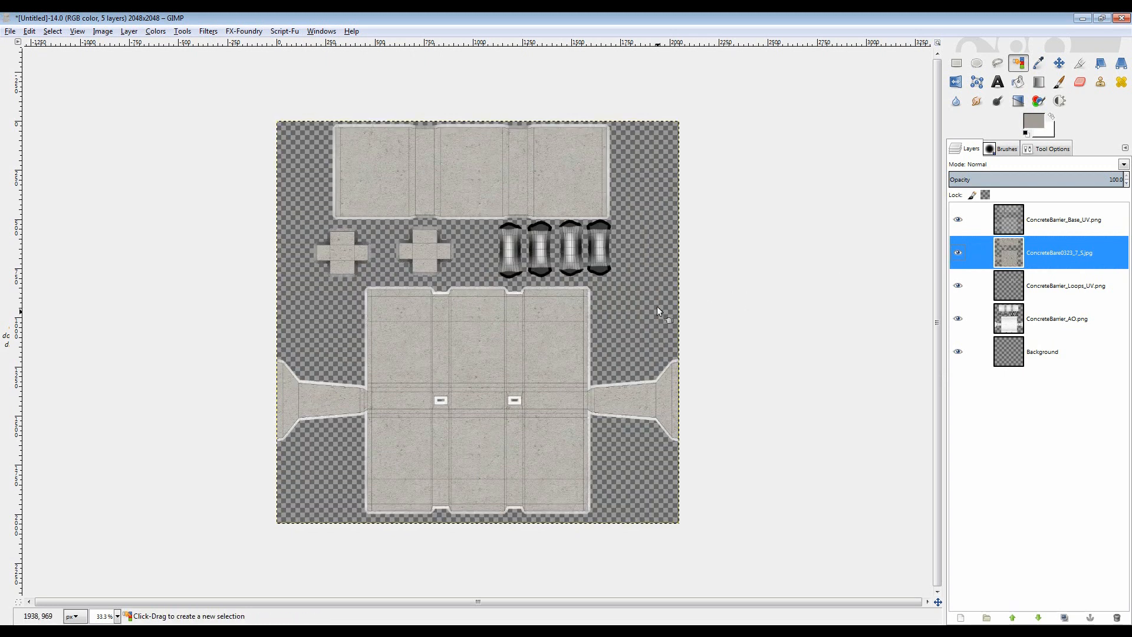
# - Select the concrete layer's transparent area by color twice, clearing the selection each time
pyautogui.click(650, 271)
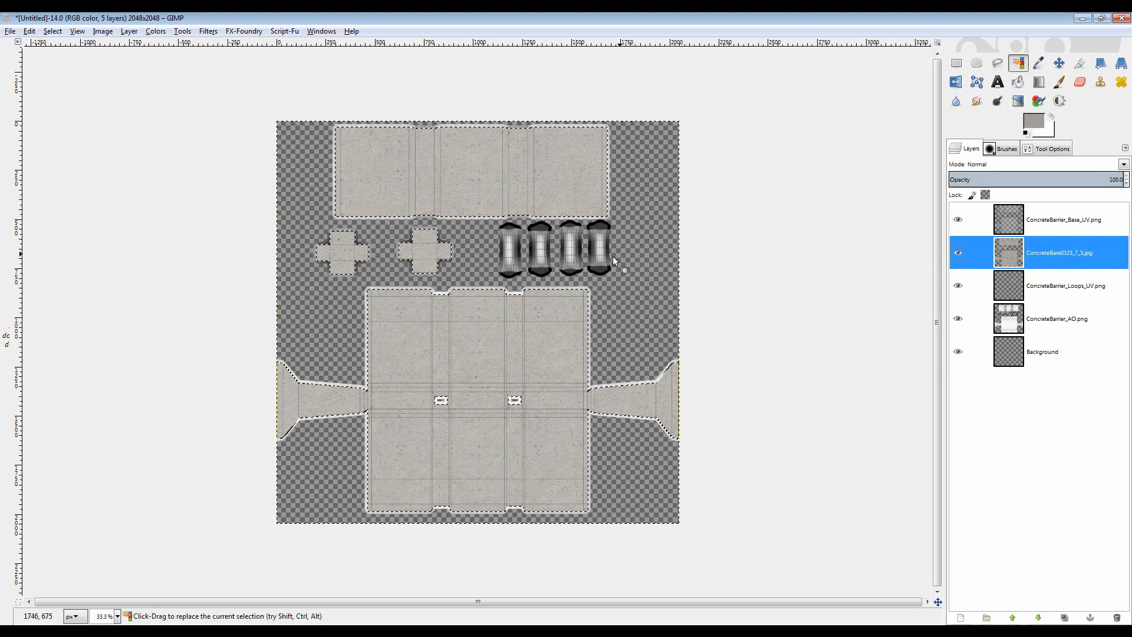
pyautogui.click(52, 30)
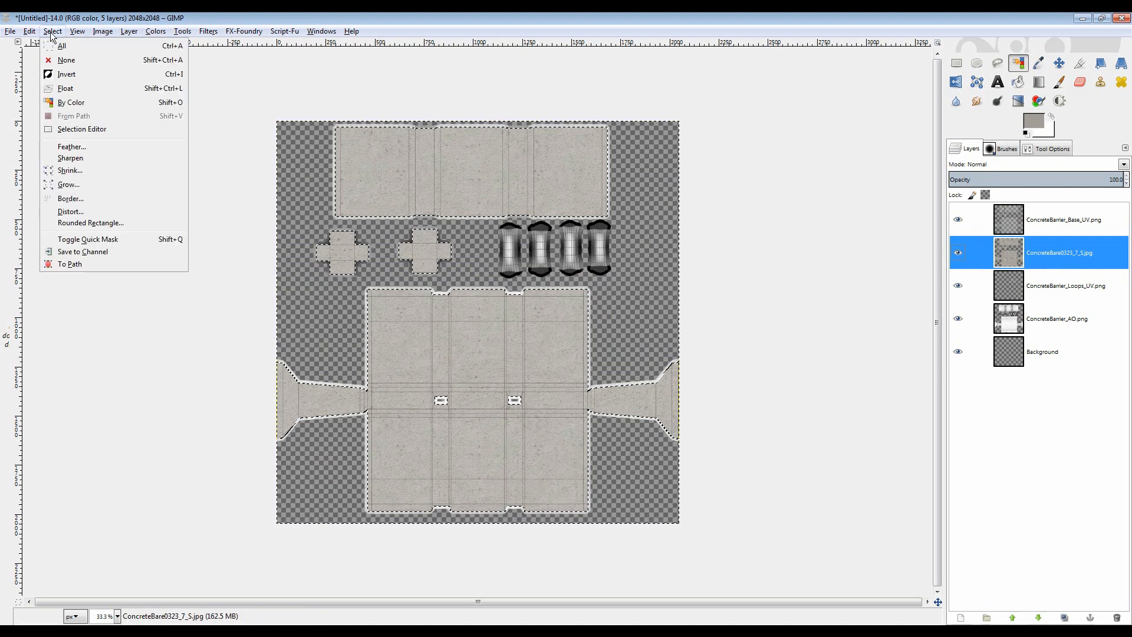
pyautogui.click(75, 57)
pyautogui.click(534, 282)
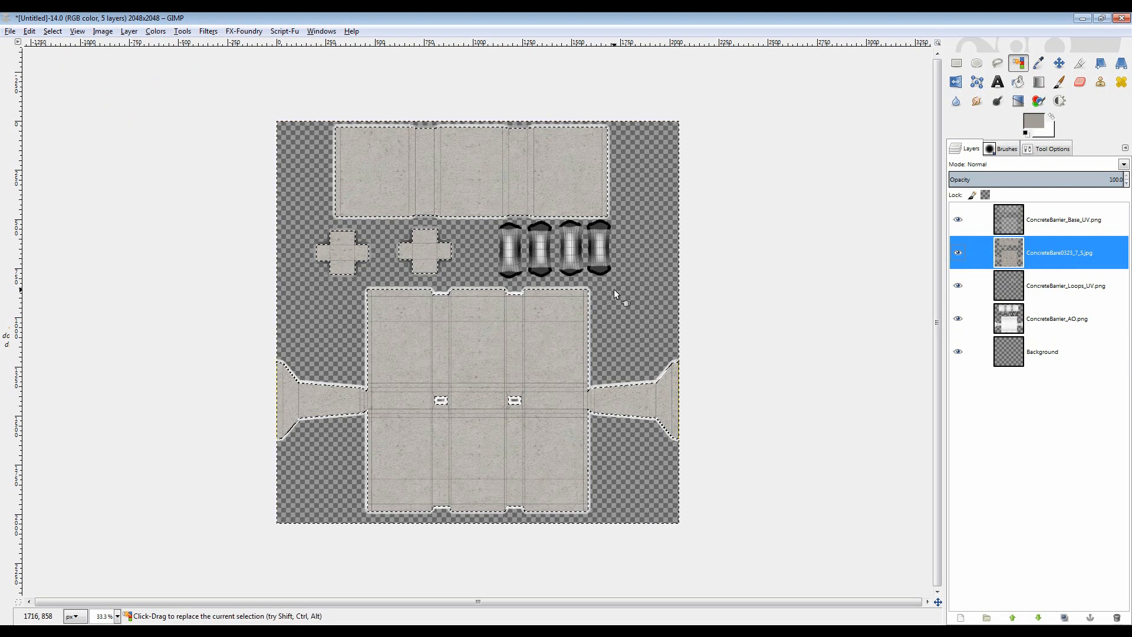
pyautogui.hotkey('ctrl', 'shift', 'a')
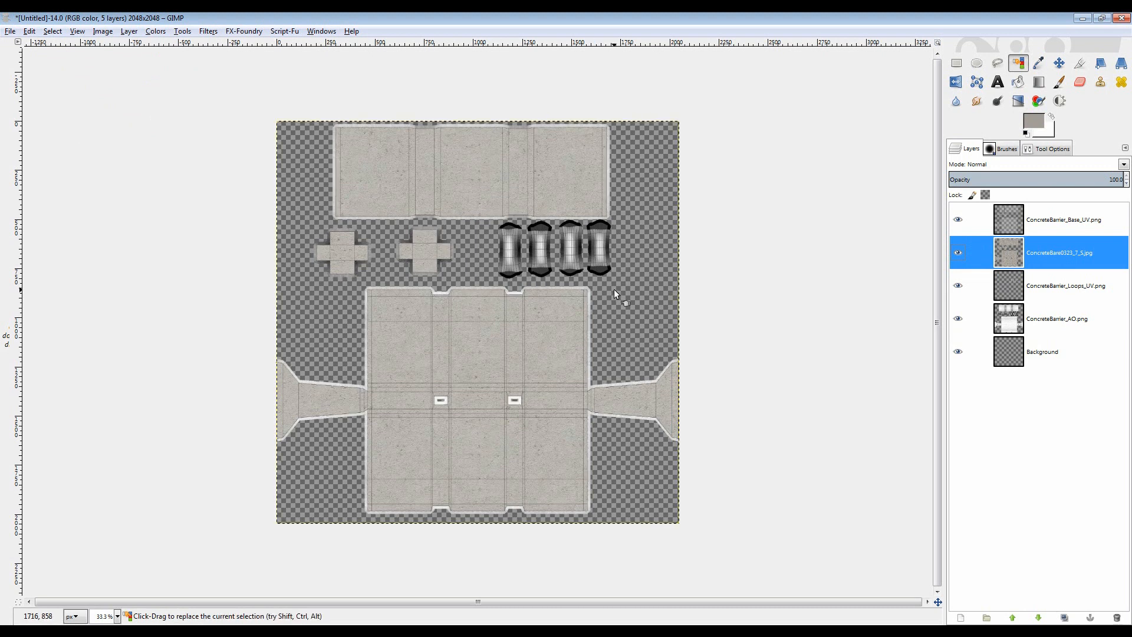
pyautogui.click(52, 31)
pyautogui.click(446, 231)
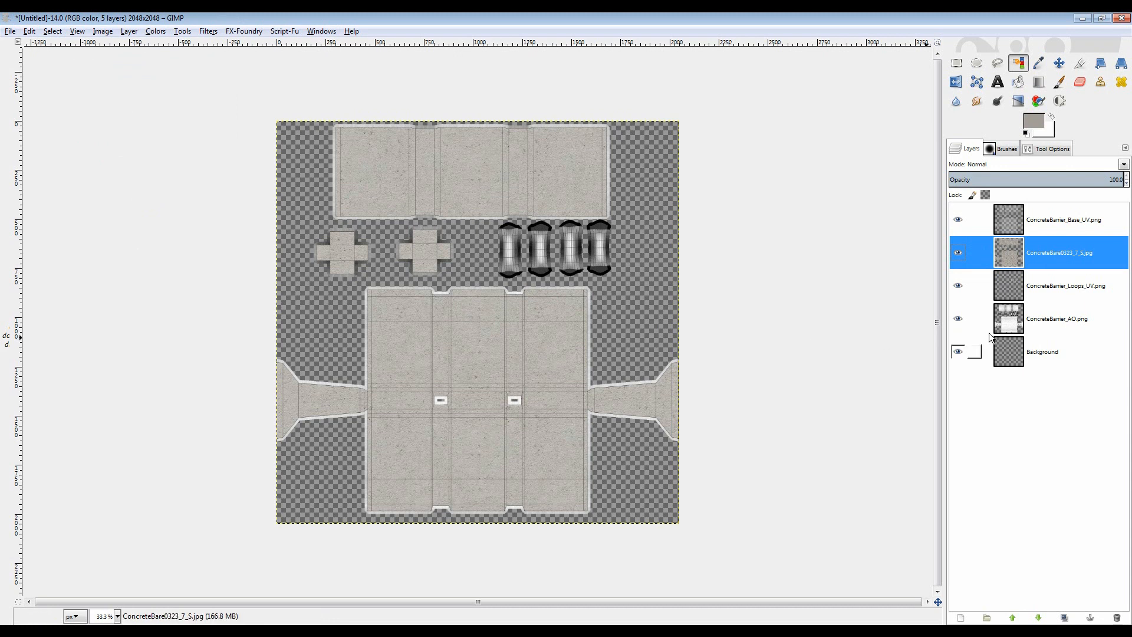
# - Clear the contents of the ConcreteBarrier_Base_UV.png layer and remove it from the layer stack
pyautogui.click(1004, 232)
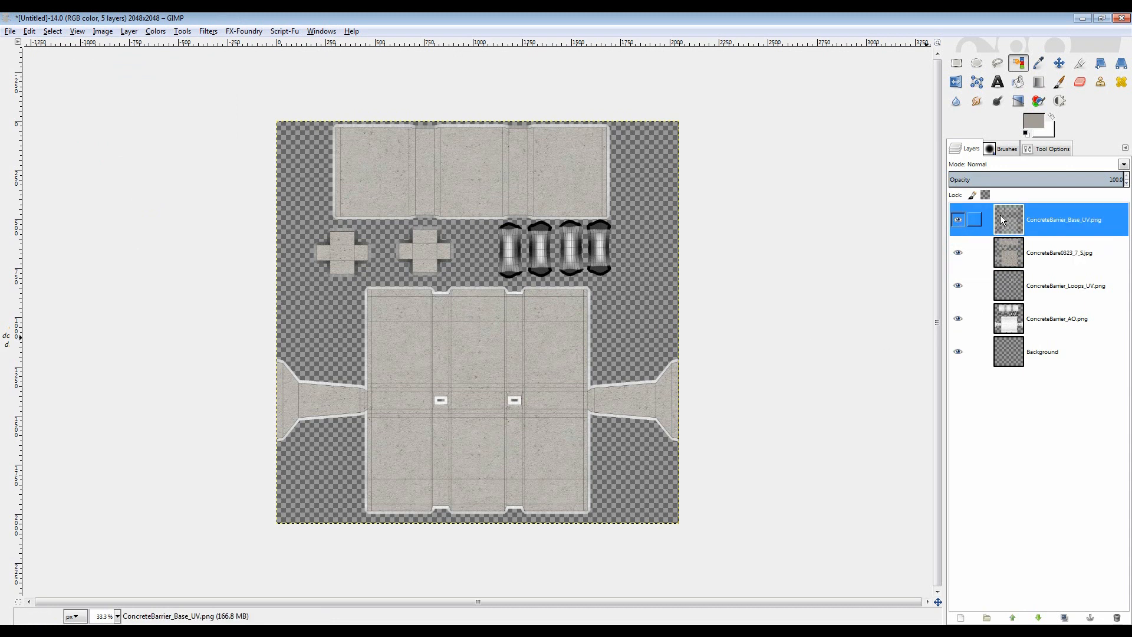
pyautogui.press('Delete')
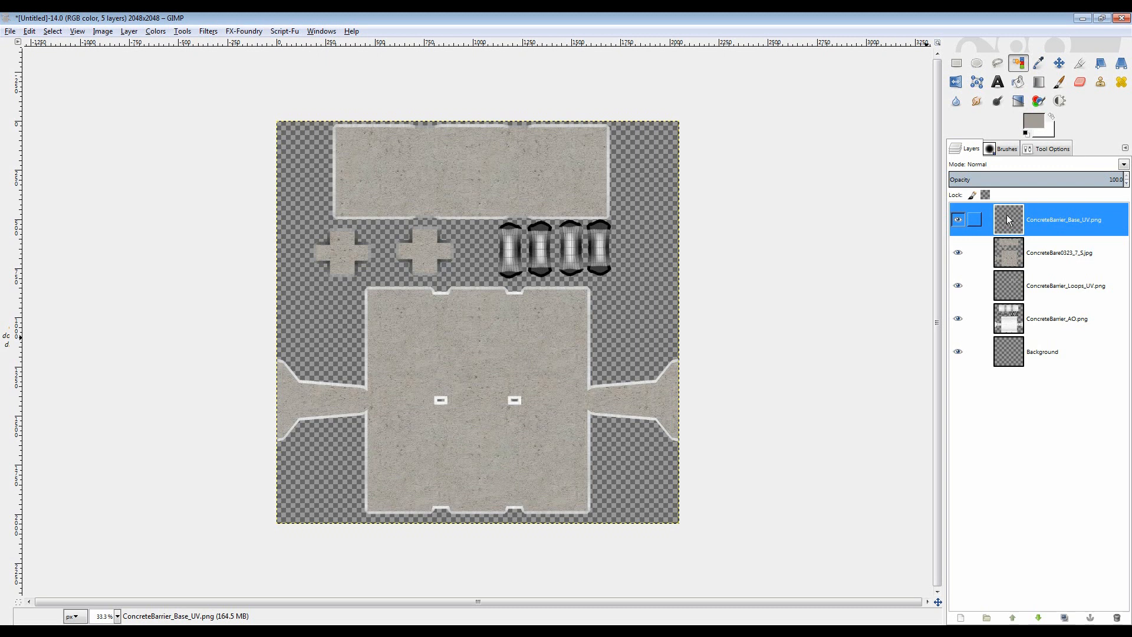
pyautogui.rightClick(1015, 223)
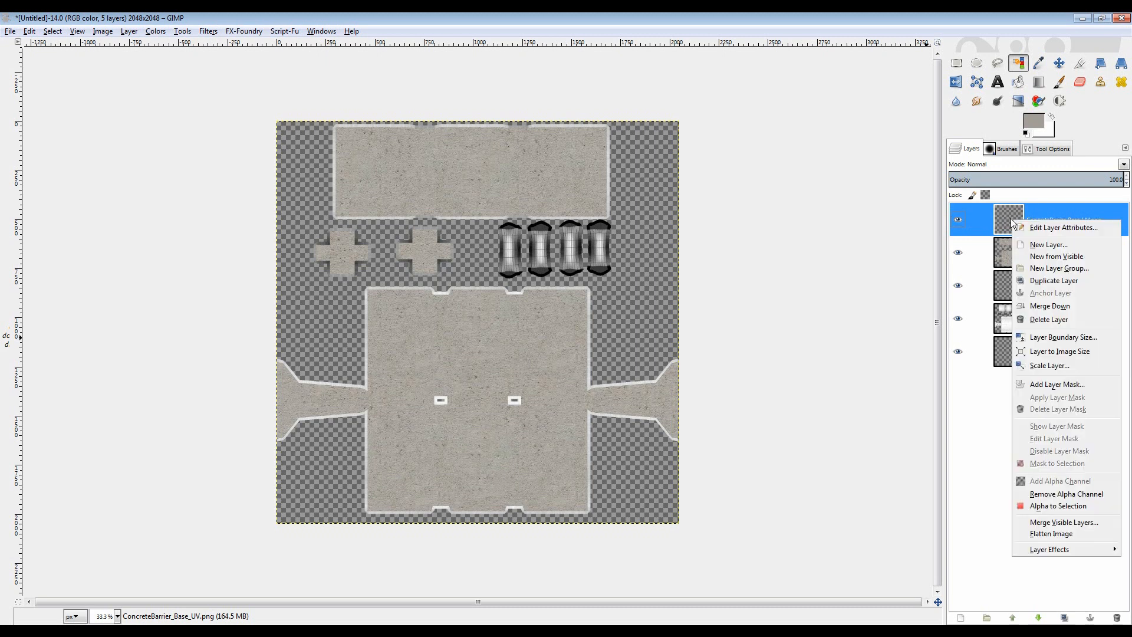
pyautogui.click(1058, 313)
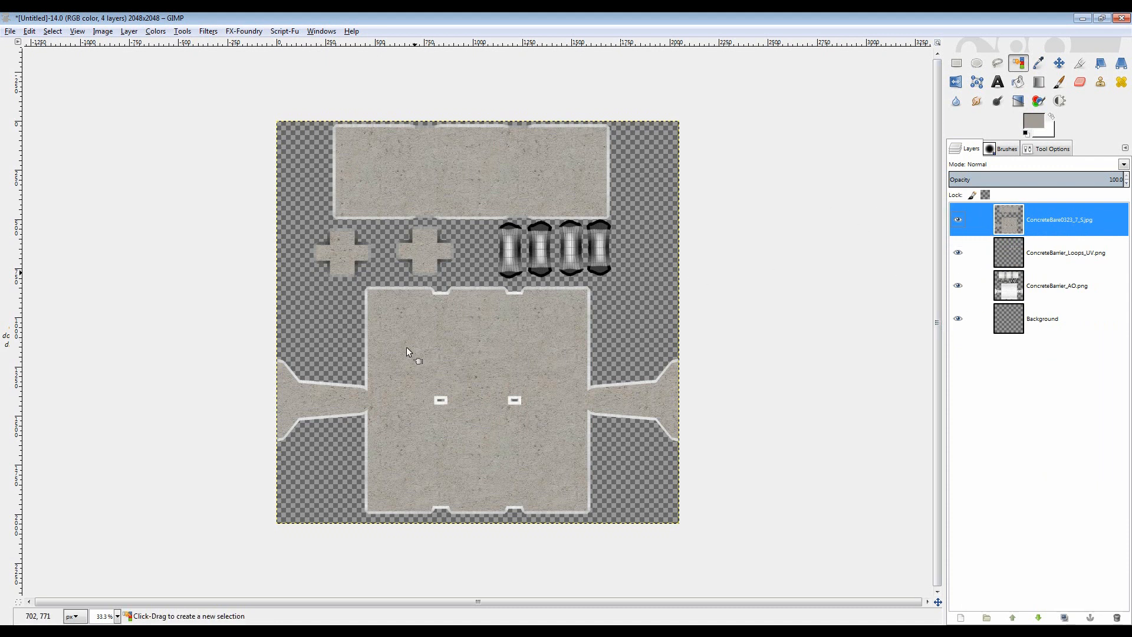
# - Make the ConcreteBarrier_Loops_UV.png layer active and hide the concrete and AO layers
pyautogui.click(1005, 251)
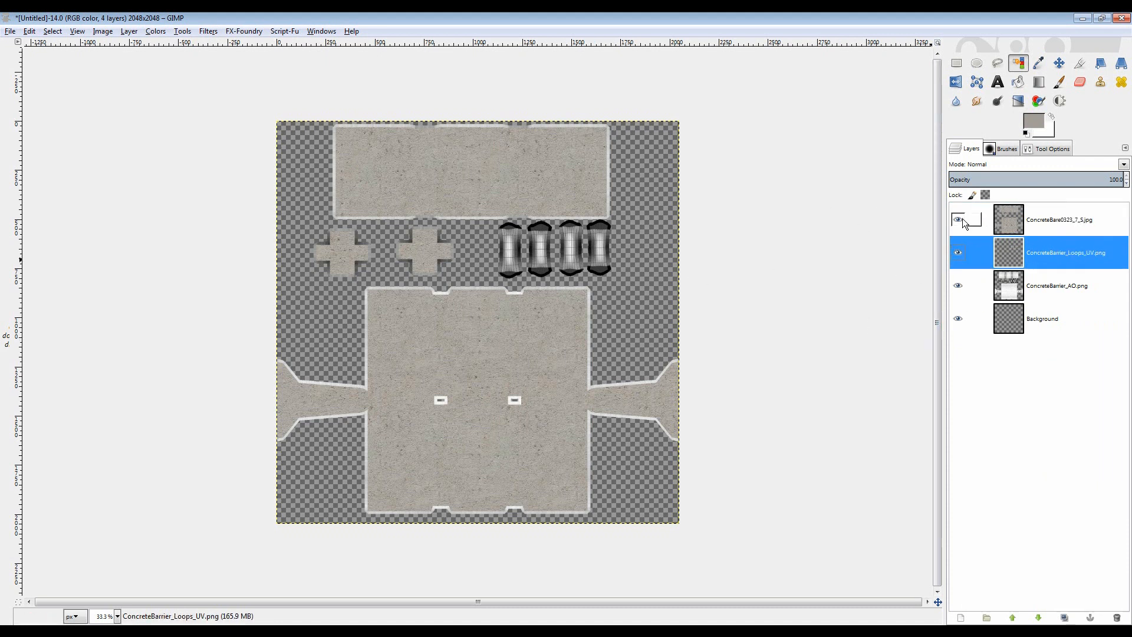
pyautogui.click(960, 219)
pyautogui.click(958, 286)
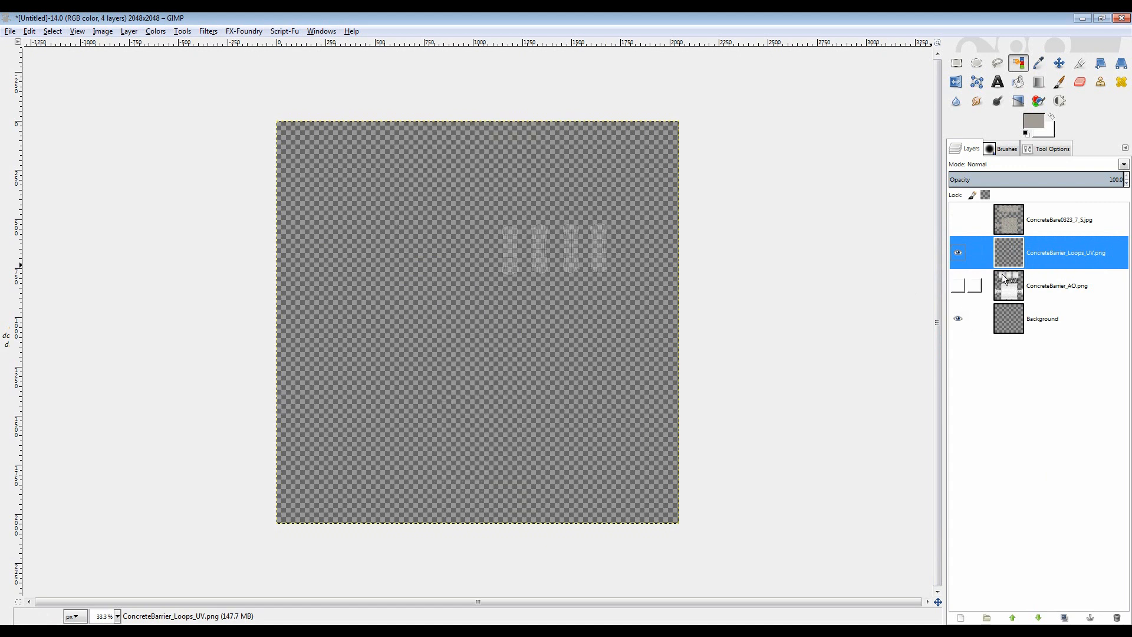
pyautogui.click(959, 283)
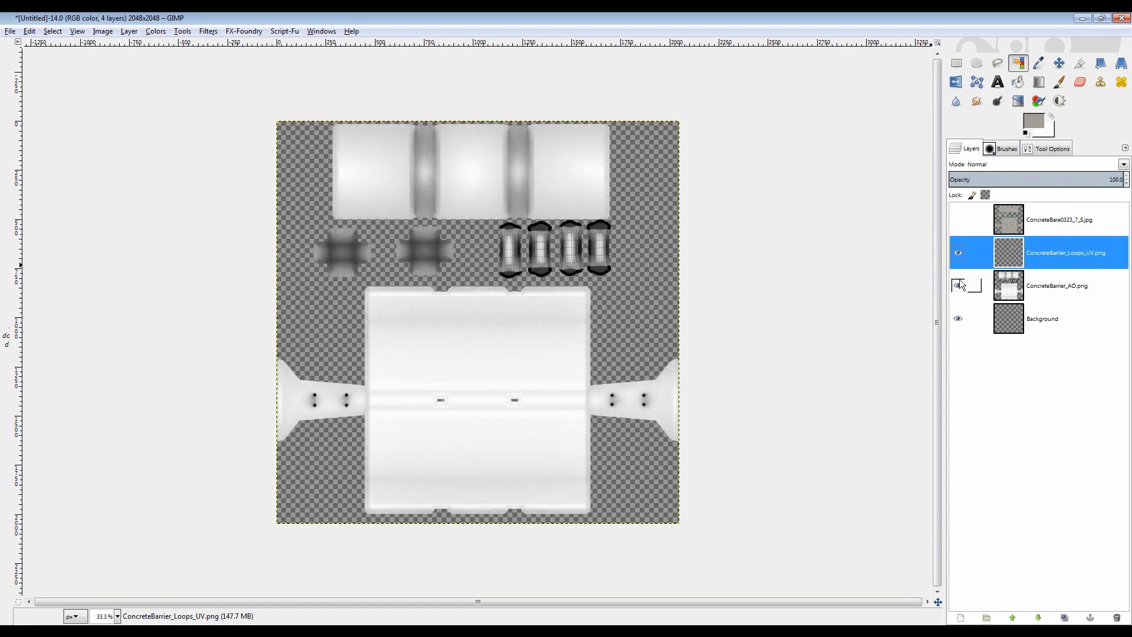
pyautogui.click(958, 286)
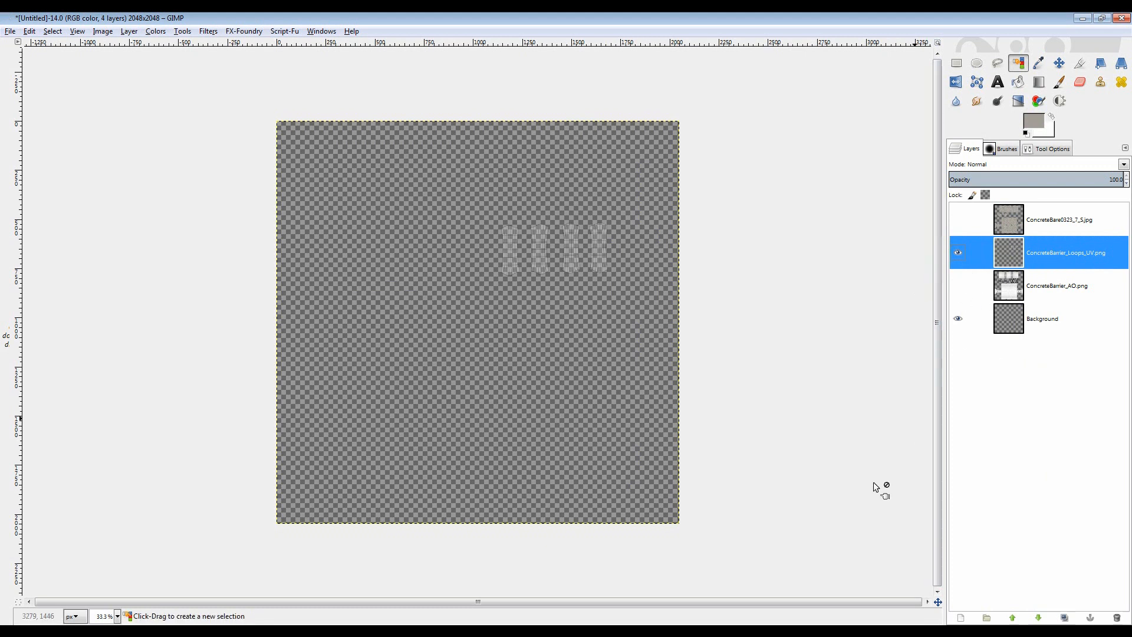
# - Import Rust0141_7_S.jpg from the Textures folder as a layer above the loops UV and place it over the loop shells
pyautogui.click(731, 632)
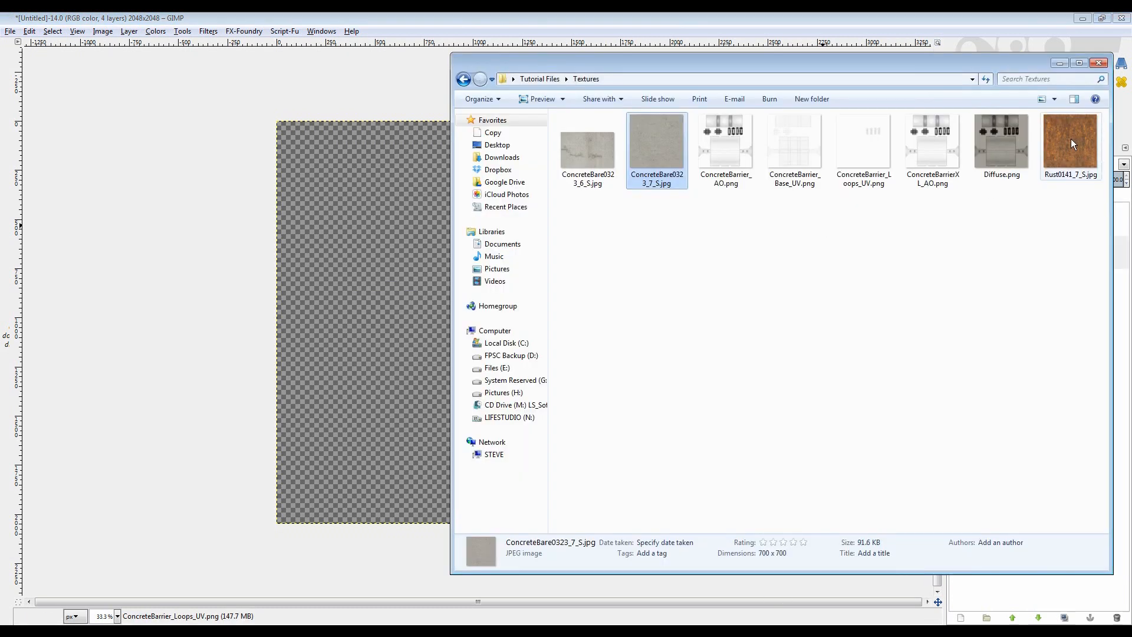
pyautogui.click(1071, 142)
pyautogui.moveTo(369, 241); pyautogui.dragTo(579, 290)
pyautogui.press('m')
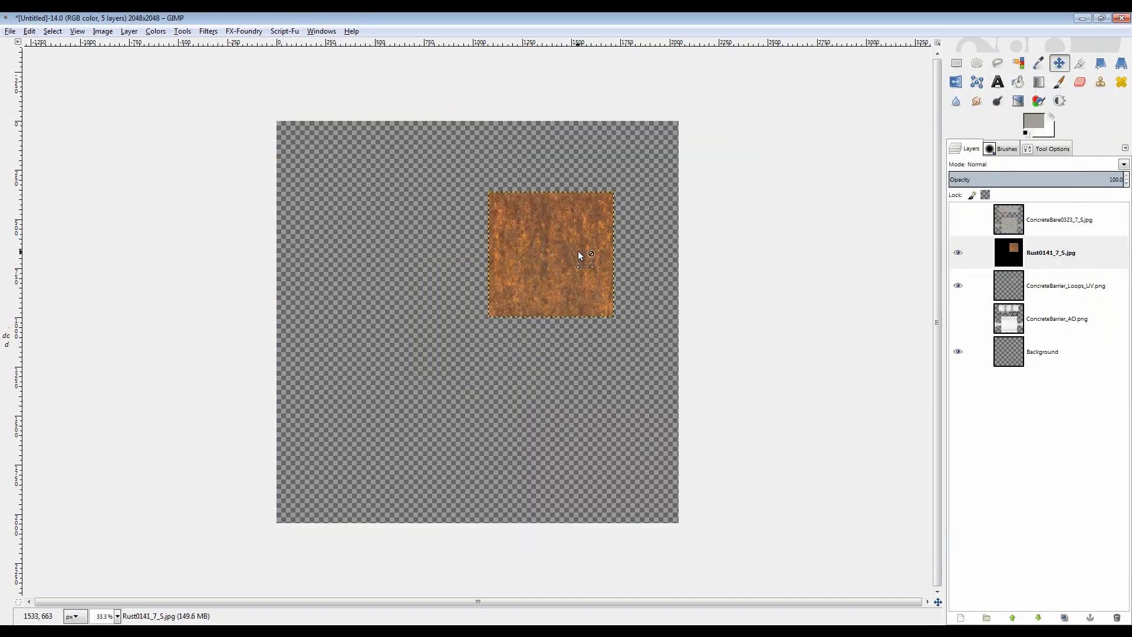
# - Move the rust patch aside to check the loop shells beneath it, and place it back over all four shells
pyautogui.scroll(2, 577, 250)
pyautogui.moveTo(671, 324); pyautogui.dragTo(390, 419)
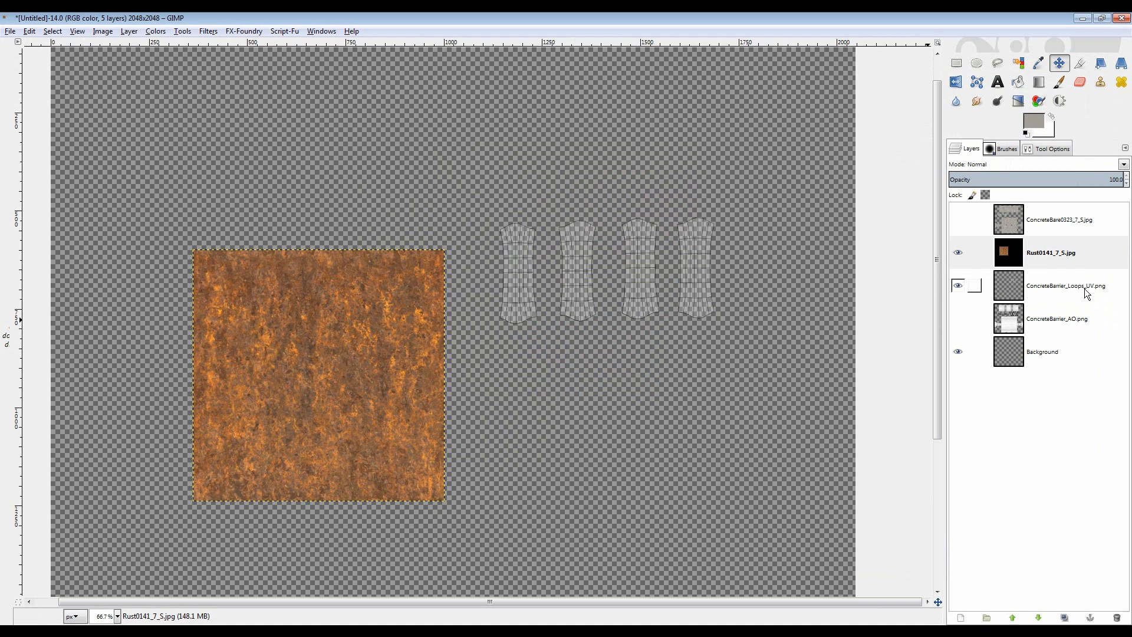
pyautogui.click(1064, 294)
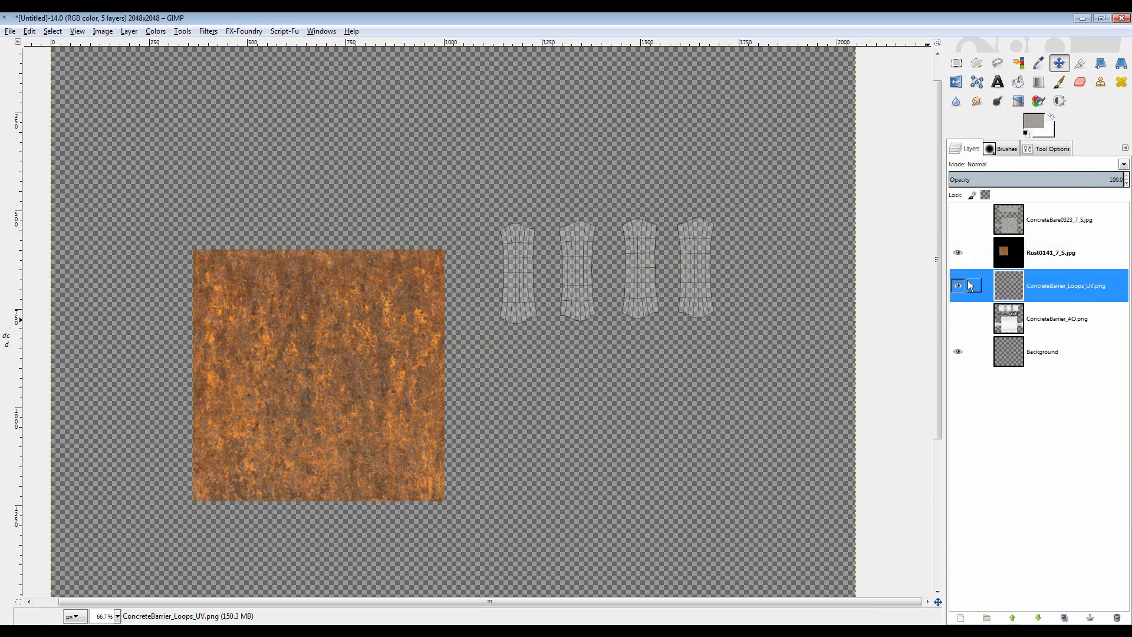
pyautogui.moveTo(385, 396); pyautogui.dragTo(671, 305)
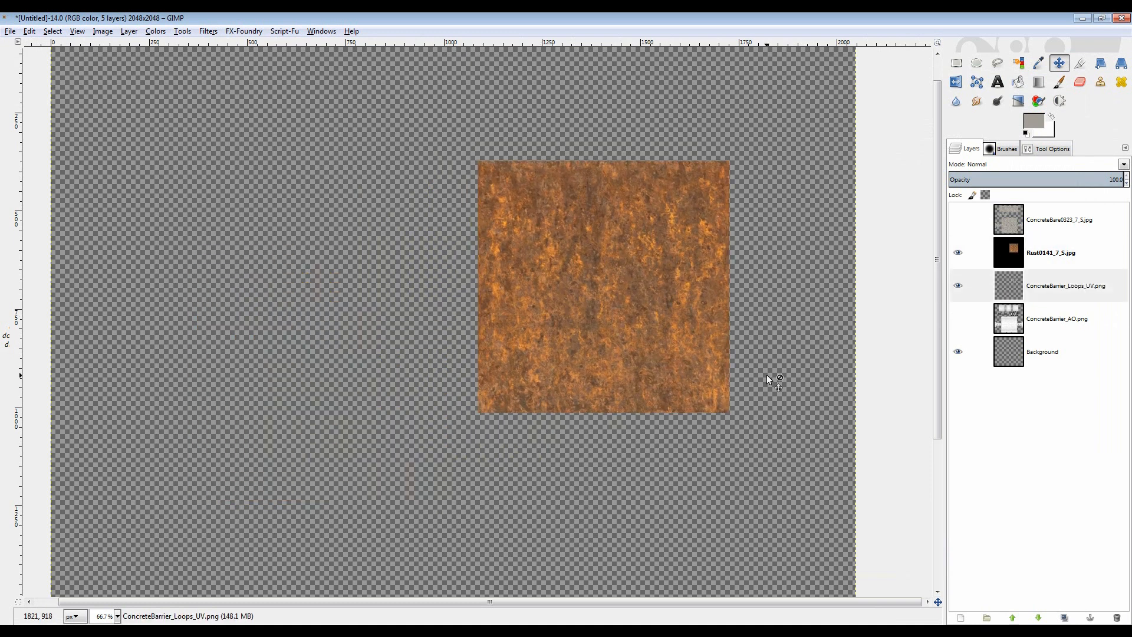
# - Add an alpha channel to the Rust0141_7_S.jpg layer and move the ConcreteBarrier_Loops_UV.png layer above it
pyautogui.rightClick(1007, 252)
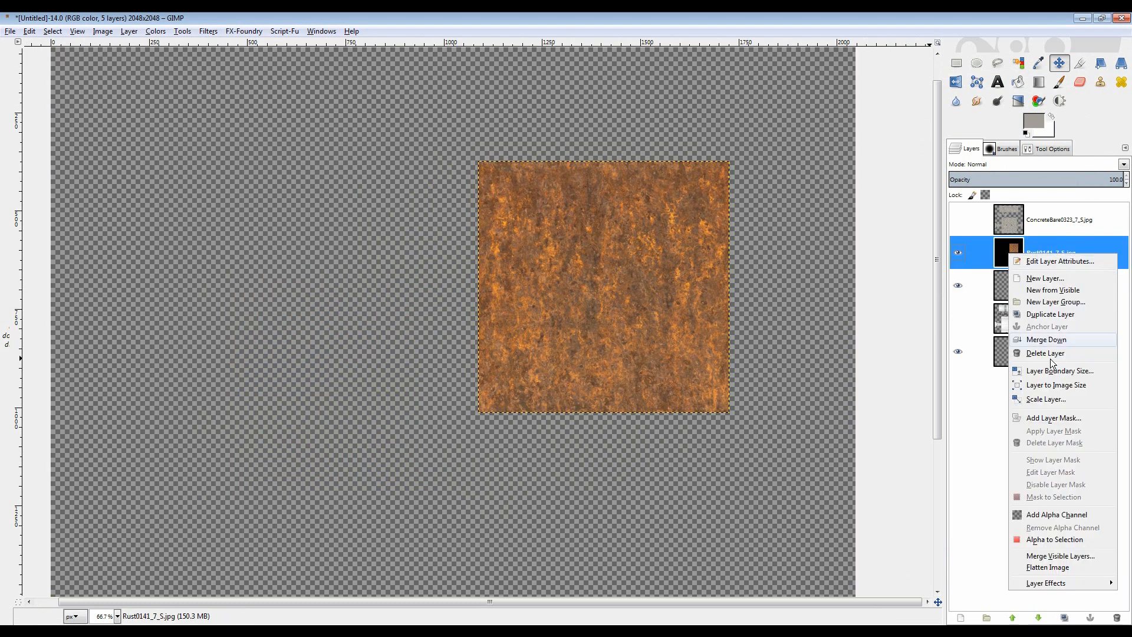
pyautogui.click(1060, 515)
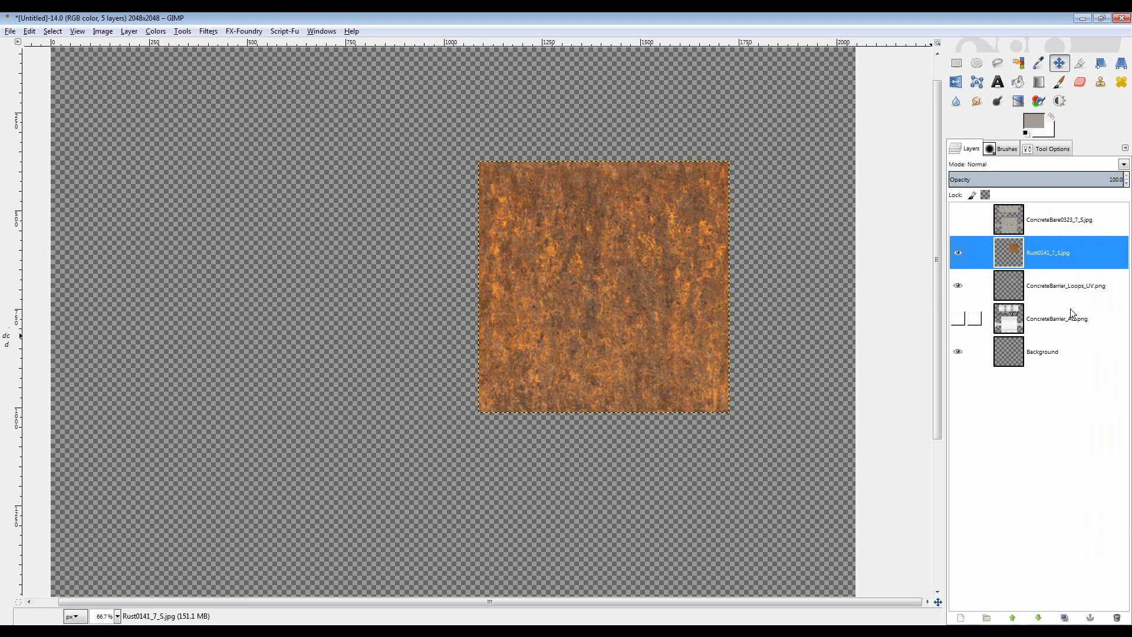
pyautogui.click(1013, 291)
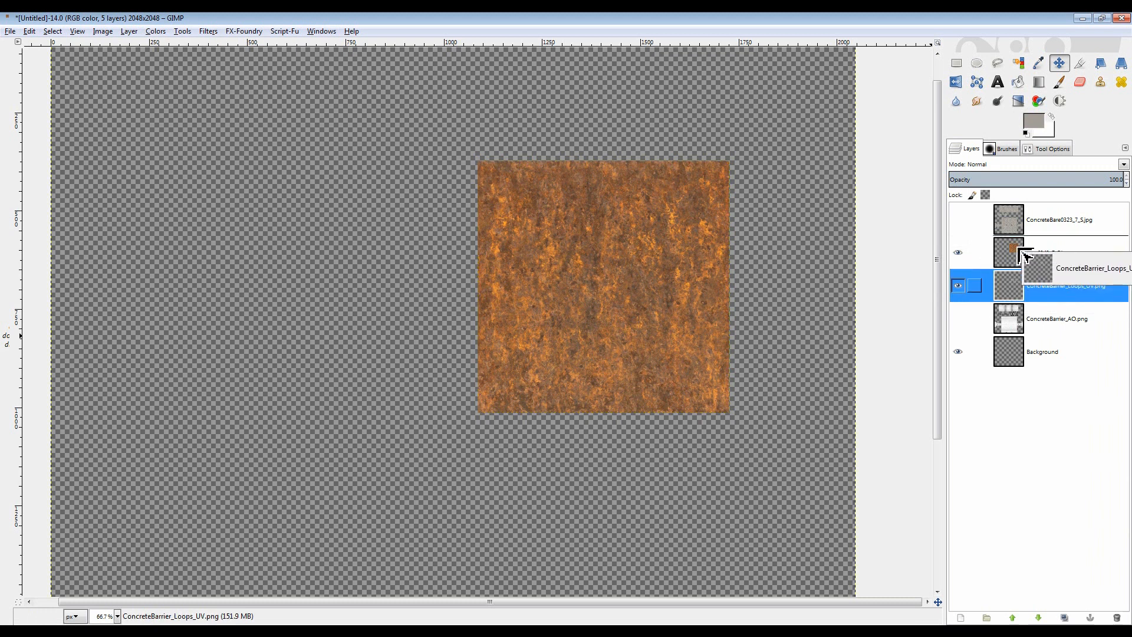
pyautogui.moveTo(1026, 257); pyautogui.dragTo(1026, 255)
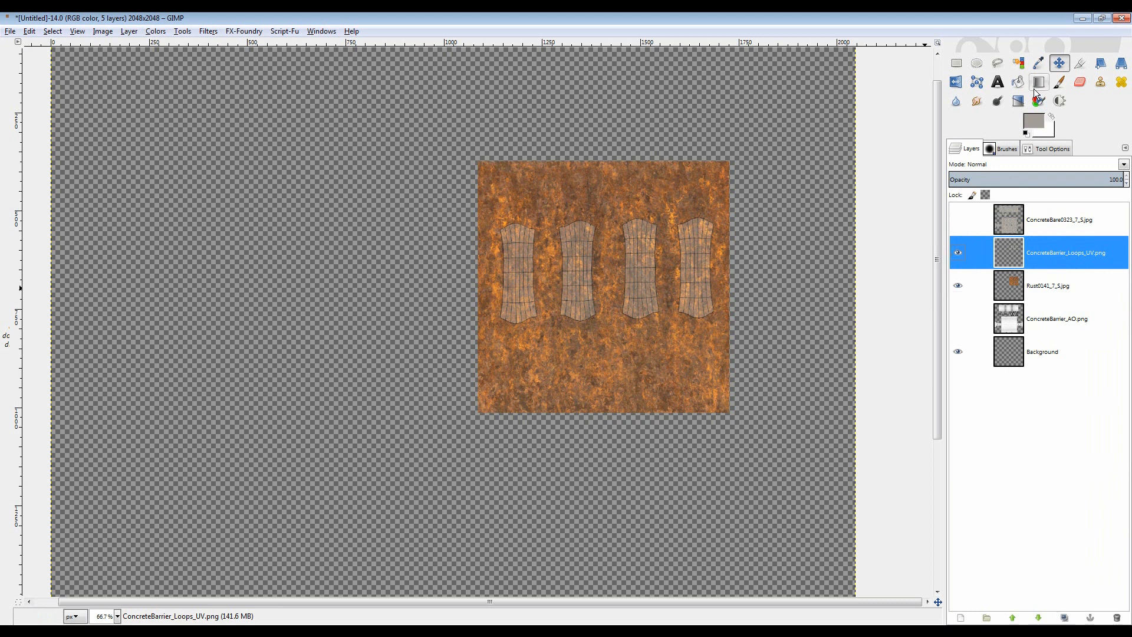
# - Select the area around the loop shells by color on the loops UV layer, delete that area from the rust layer, and clear the selection
pyautogui.click(1018, 63)
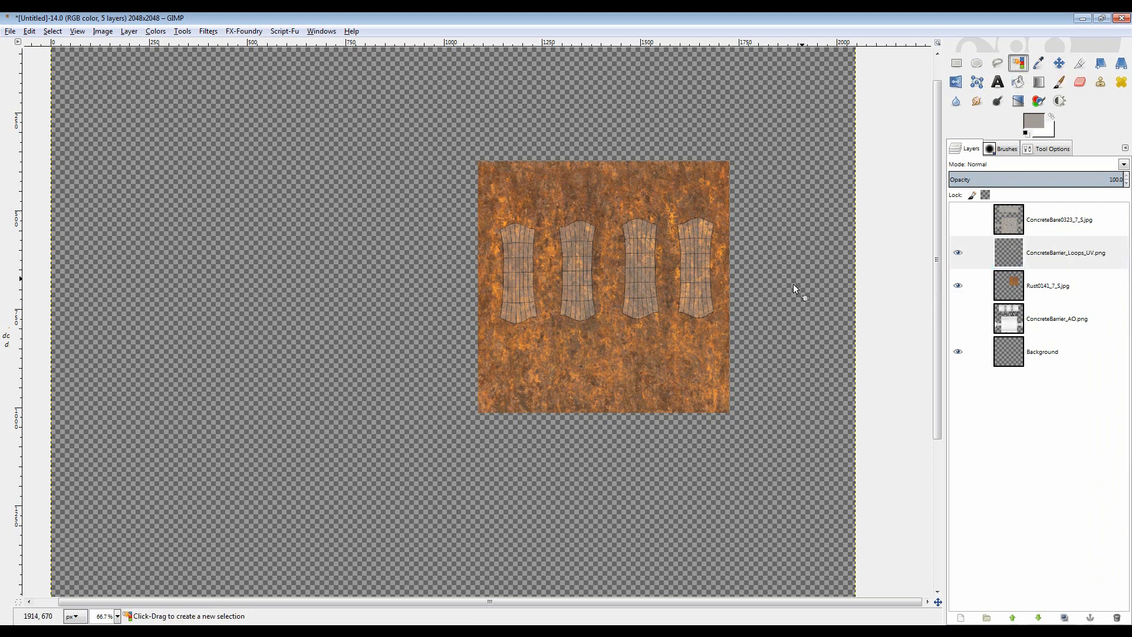
pyautogui.click(778, 348)
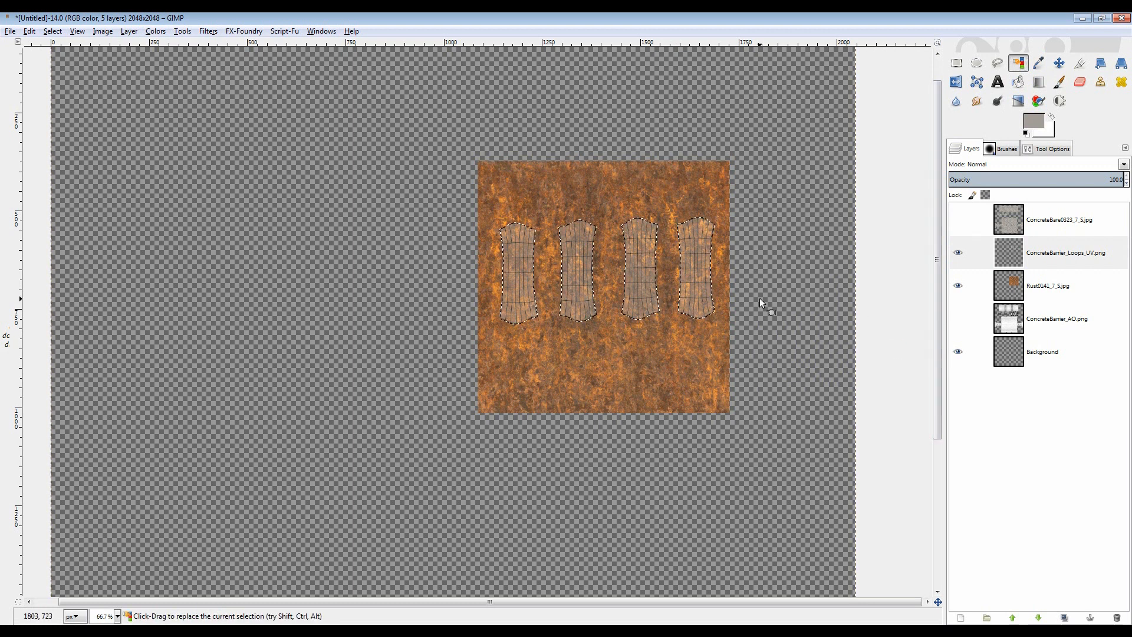
pyautogui.scroll(-2, 758, 300)
pyautogui.scroll(3, 486, 256)
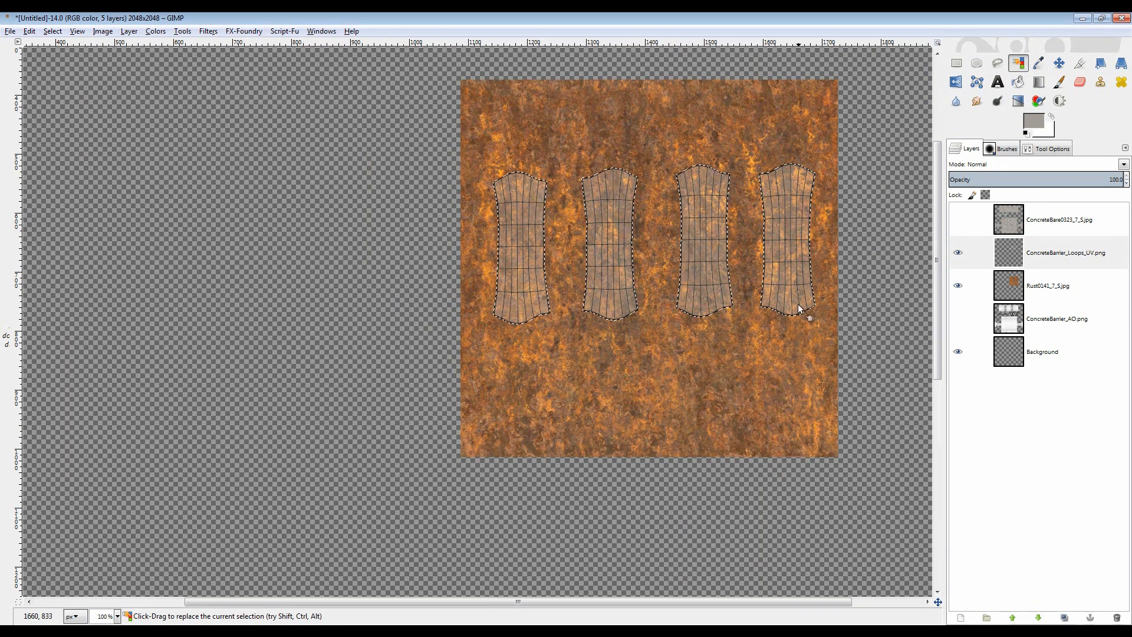
pyautogui.moveTo(803, 307); pyautogui.dragTo(746, 331)
pyautogui.click(1015, 293)
pyautogui.hotkey('ctrl', 'i')
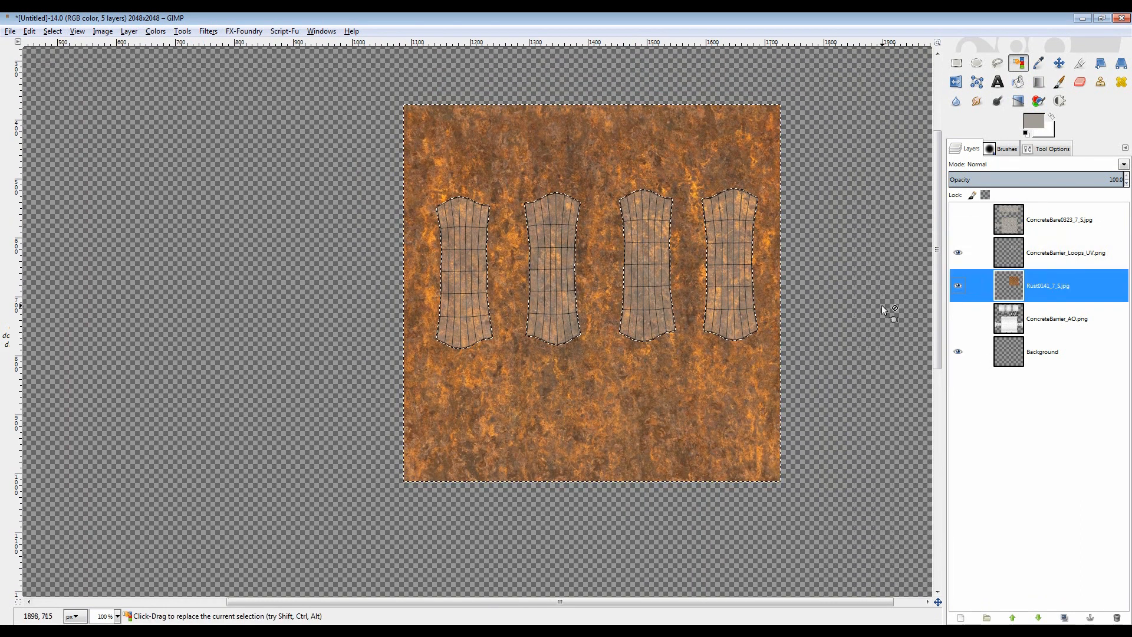
pyautogui.press('Delete')
pyautogui.hotkey('ctrl', 'shift', 'a')
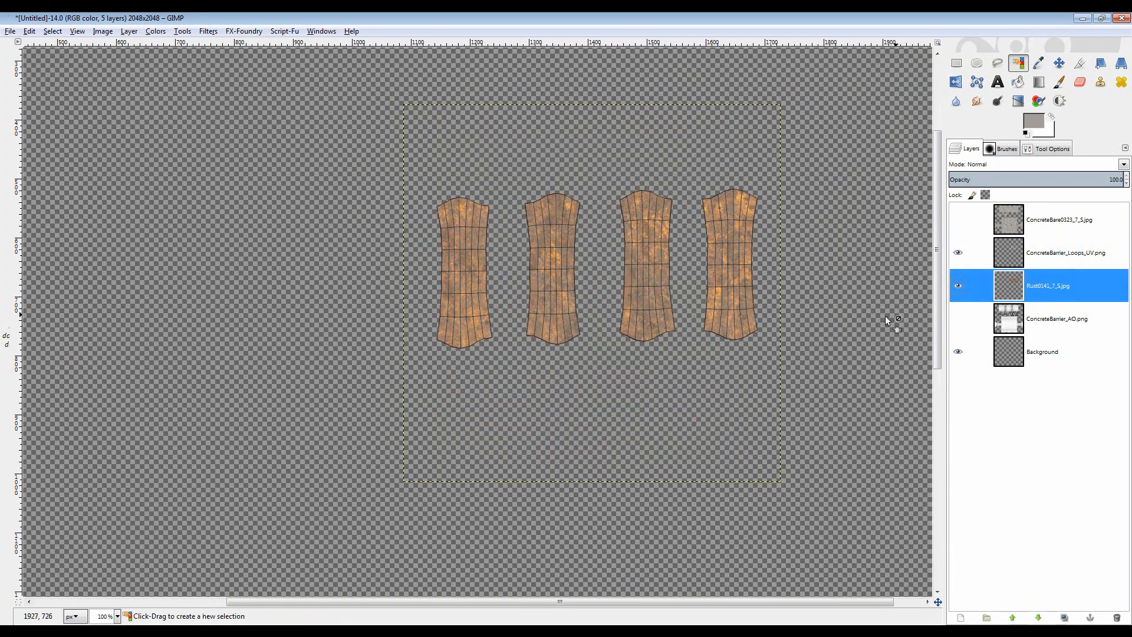
pyautogui.click(692, 330)
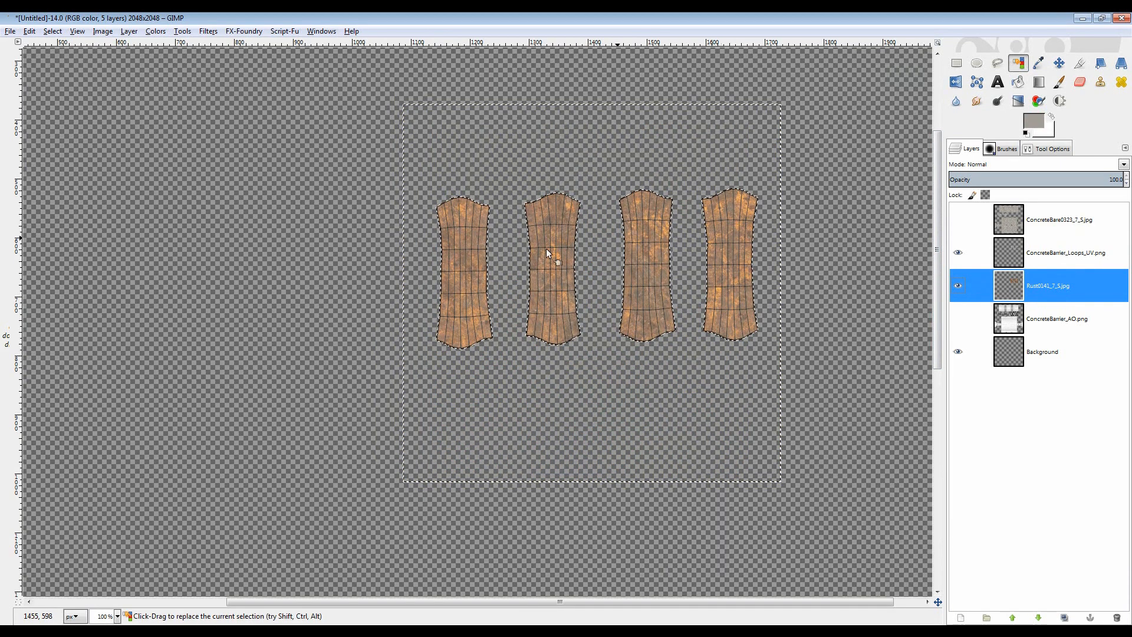
pyautogui.click(53, 31)
pyautogui.click(62, 58)
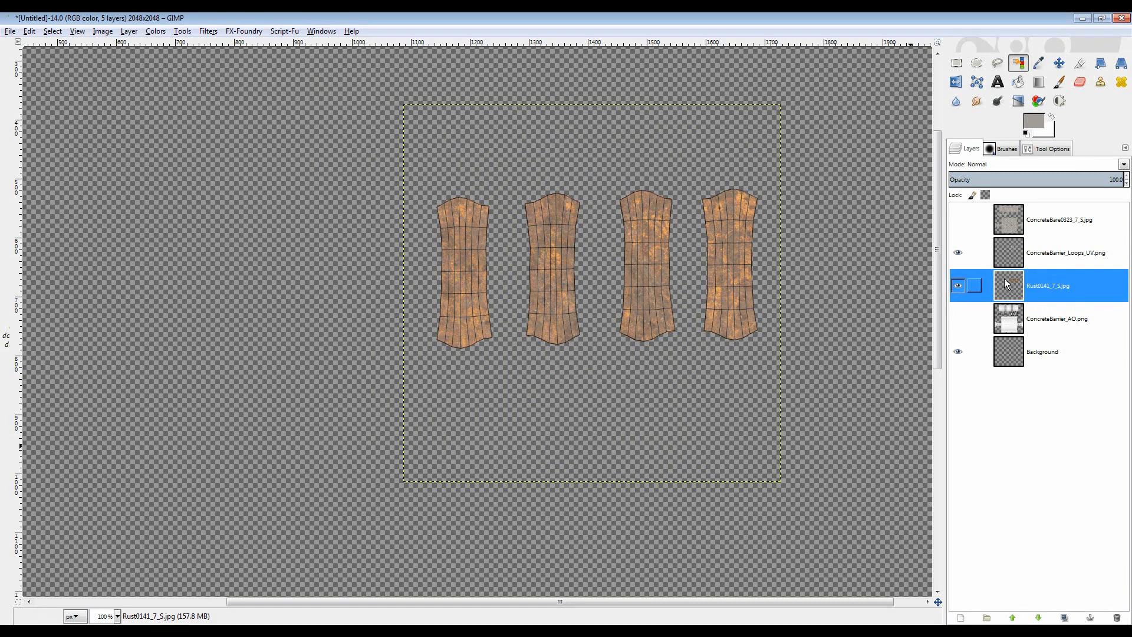
# - Delete the ConcreteBarrier_Loops_UV.png layer and show the ConcreteBare0323_7_S.jpg layer again
pyautogui.scroll(-1, 721, 327)
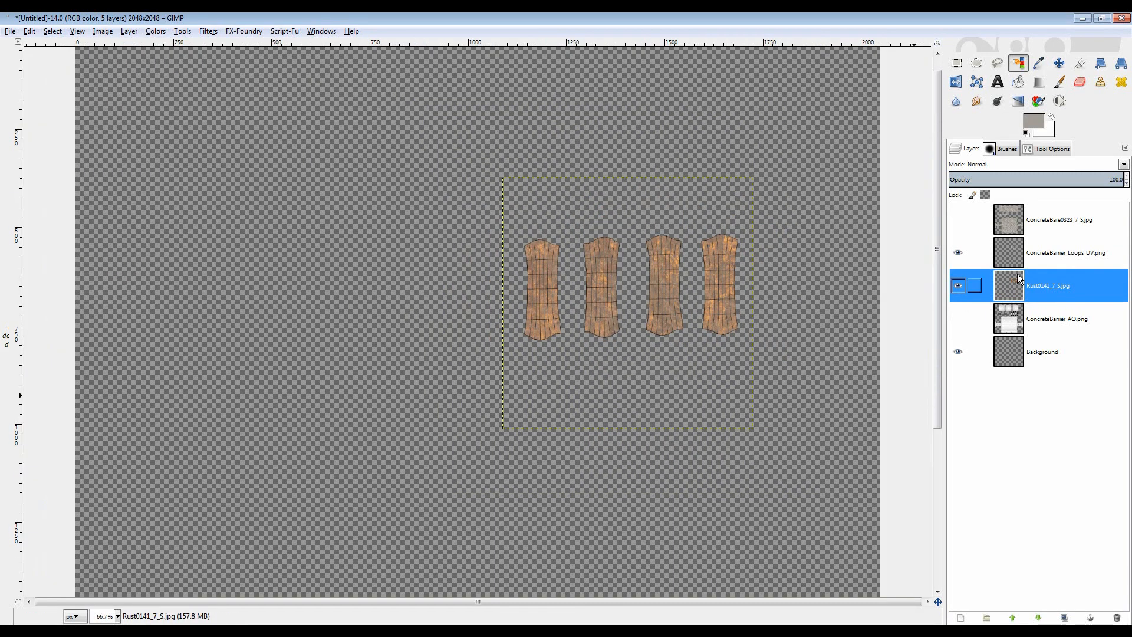
pyautogui.click(1013, 253)
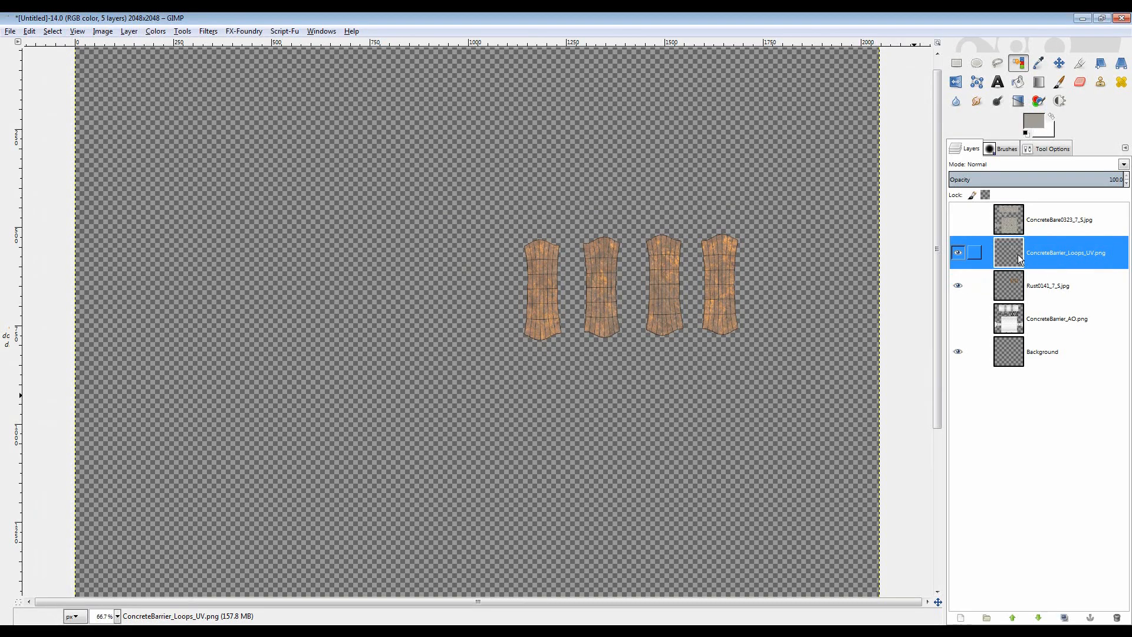
pyautogui.rightClick(1012, 256)
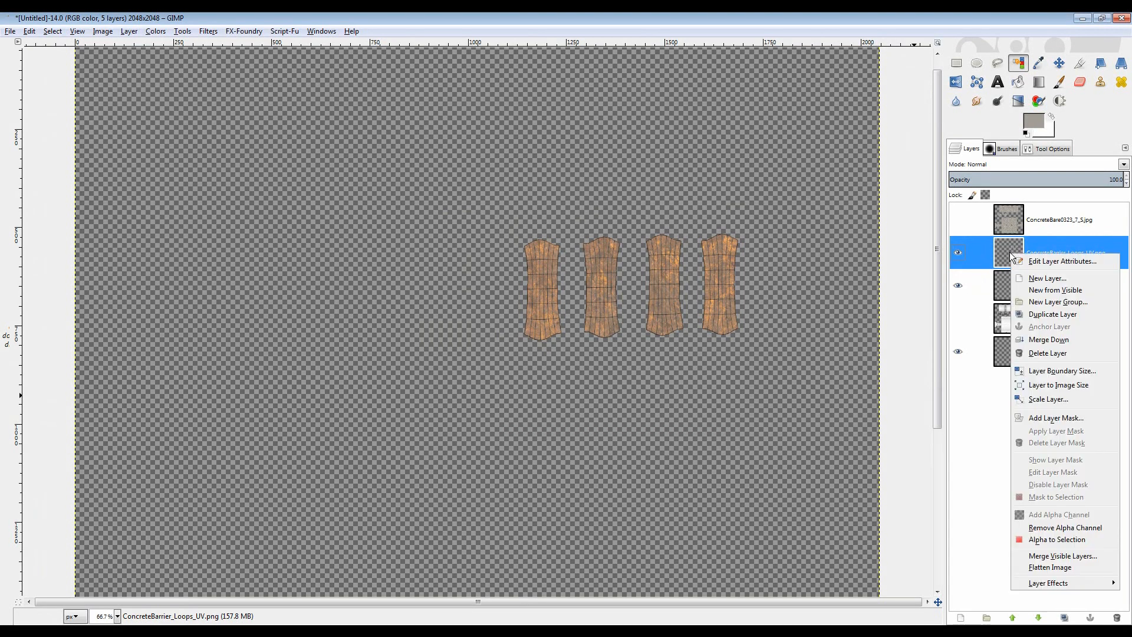
pyautogui.click(1048, 353)
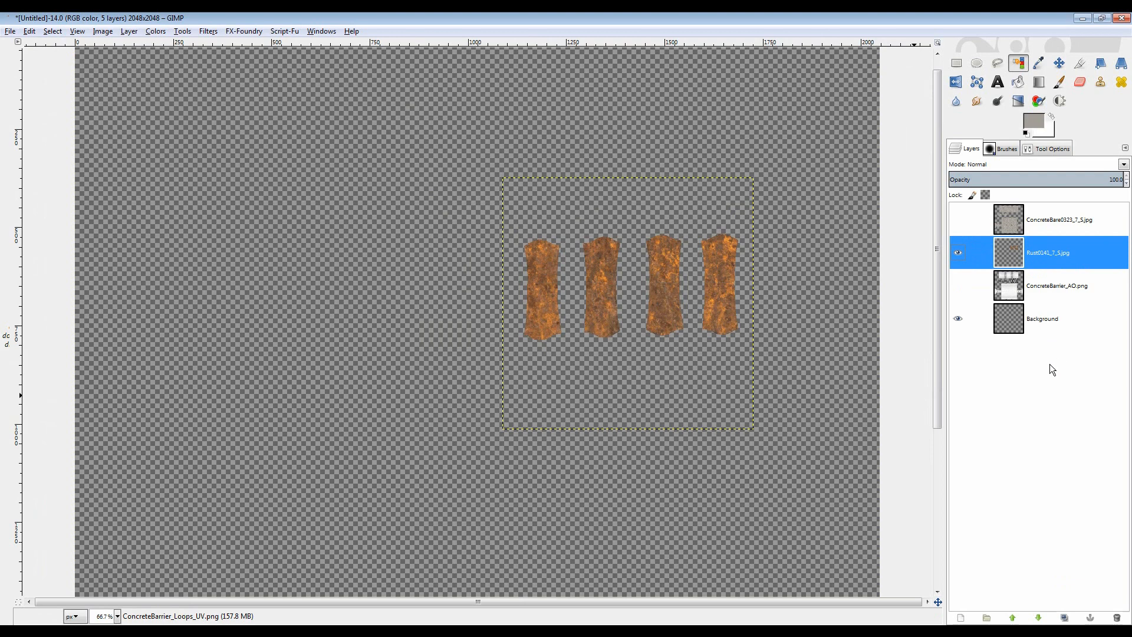
pyautogui.click(967, 224)
pyautogui.press('-')
pyautogui.press('-')
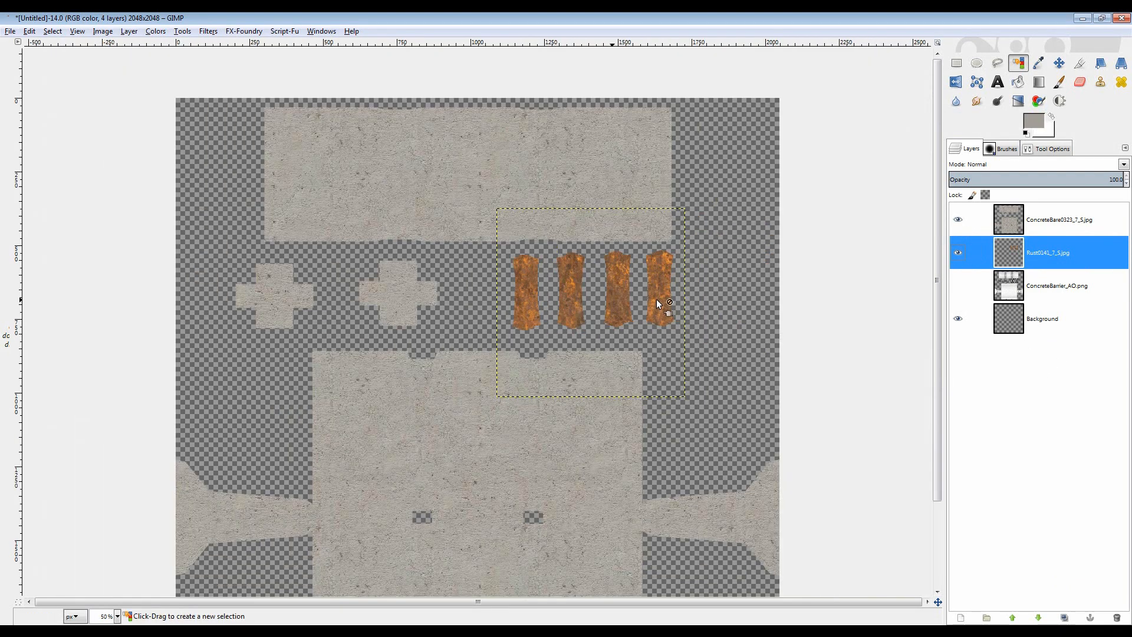
# - Sample a grey-brown tone from the concrete layer as the foreground color and bucket-fill the Background layer with it
pyautogui.click(1014, 323)
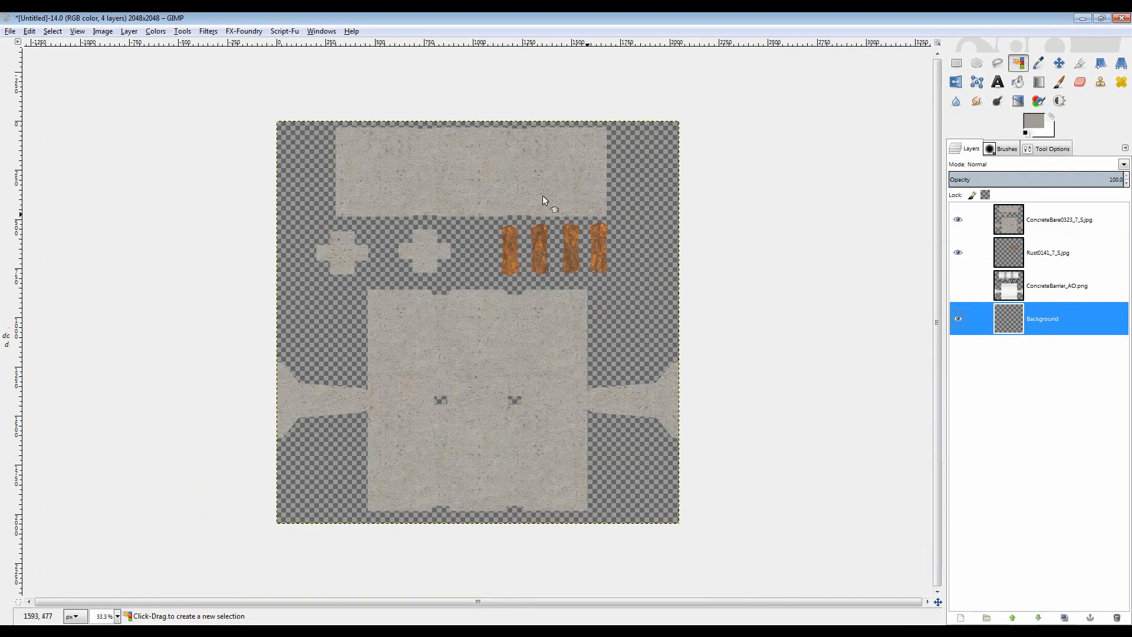
pyautogui.scroll(1, 498, 202)
pyautogui.scroll(1, 502, 203)
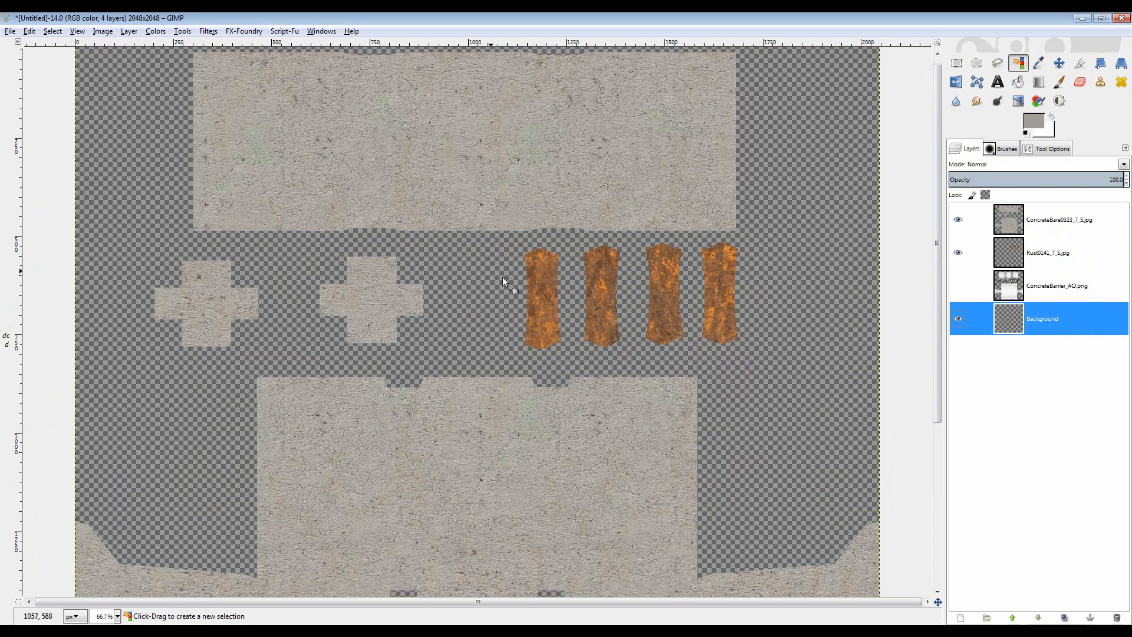
pyautogui.scroll(-2, 628, 338)
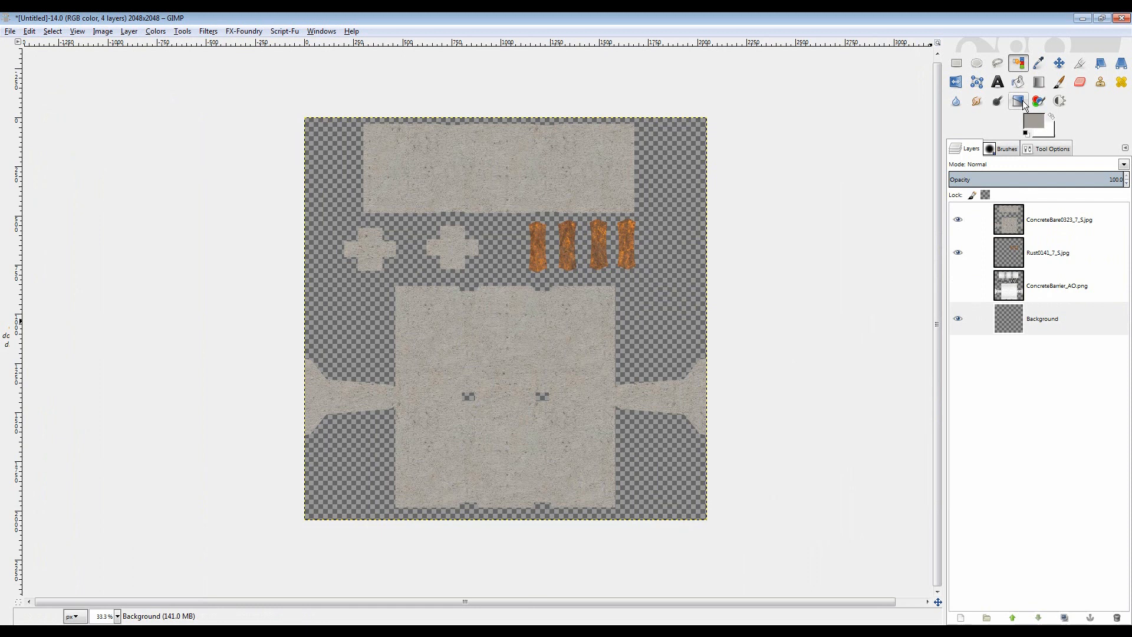
pyautogui.click(1039, 63)
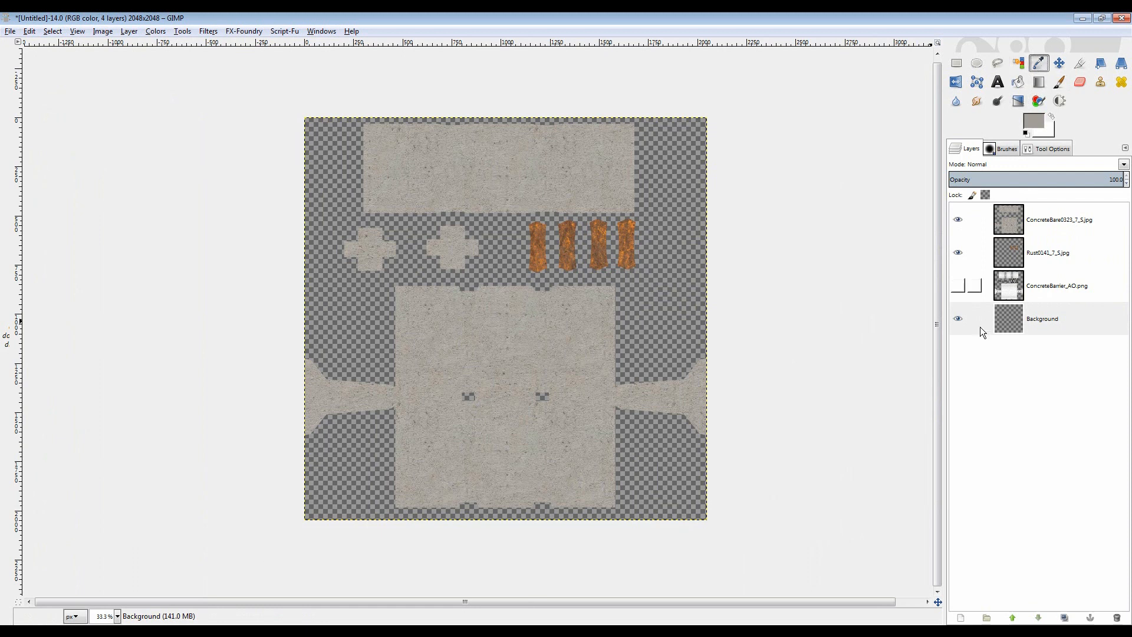
pyautogui.click(1016, 218)
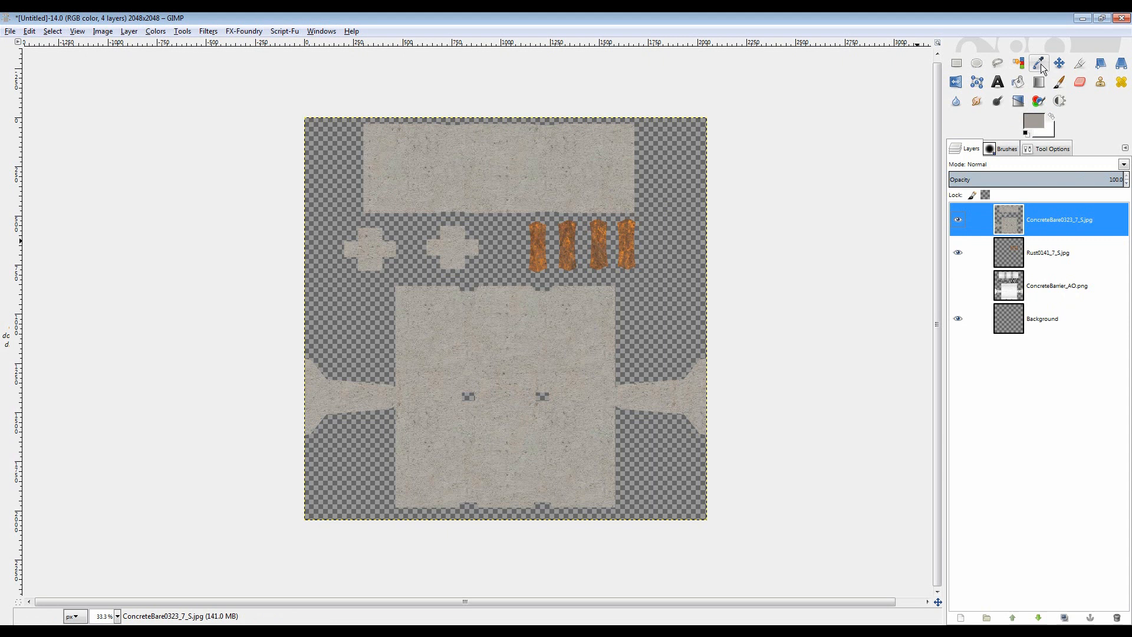
pyautogui.click(584, 175)
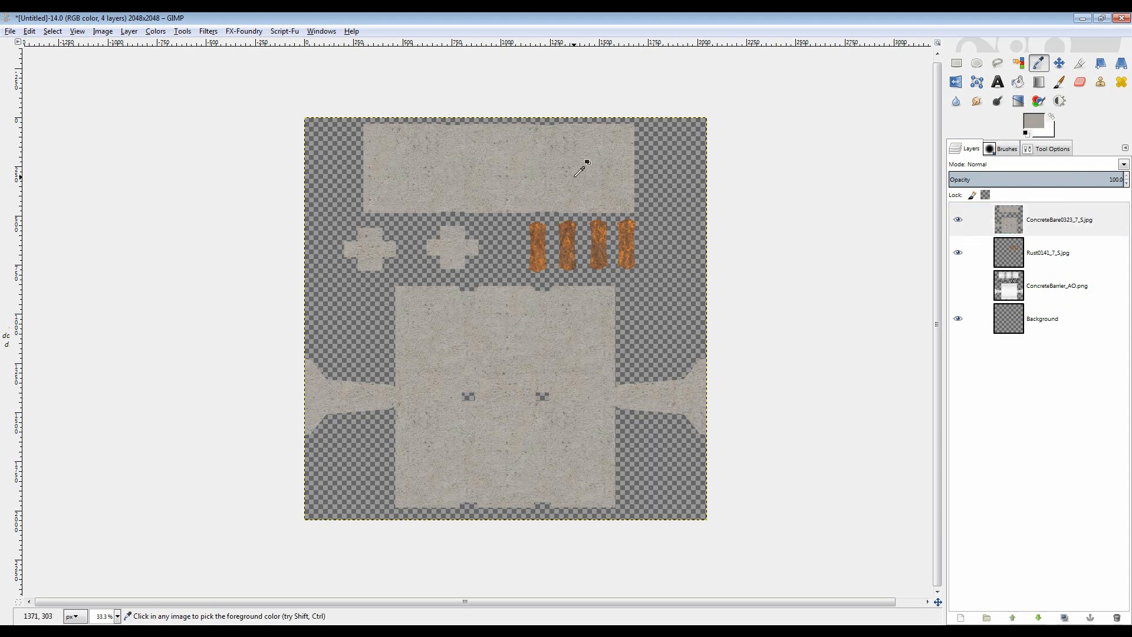
pyautogui.moveTo(615, 156); pyautogui.dragTo(624, 173)
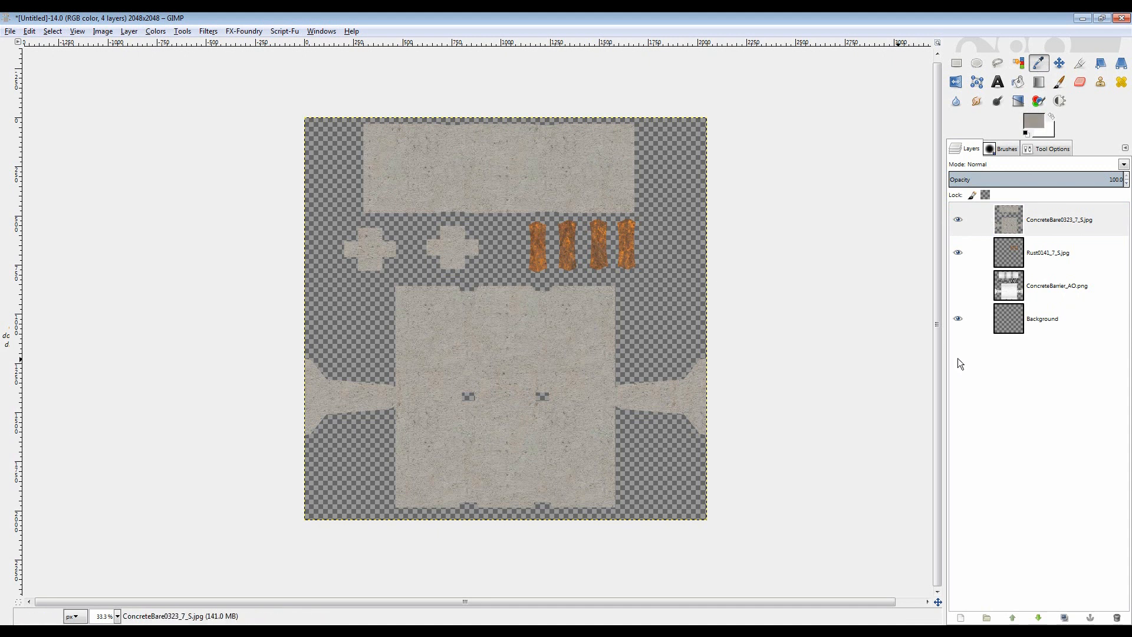
pyautogui.click(1013, 316)
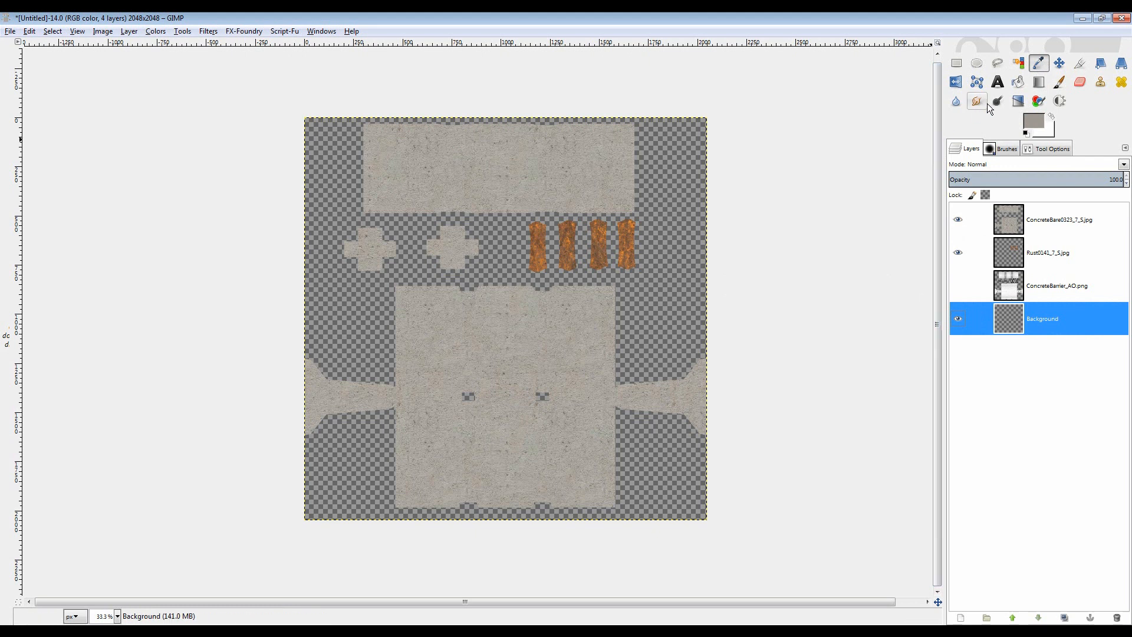
pyautogui.hotkey('shift', 'b')
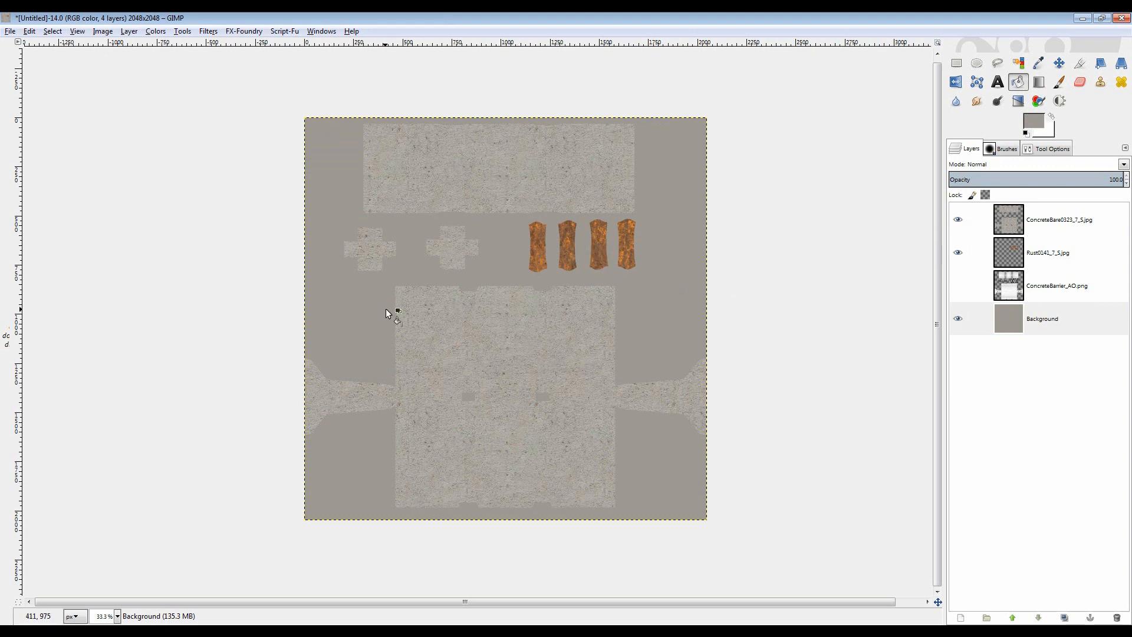
# - Export the image as Diffuse.png to the Textures folder, replacing the existing file and keeping the default PNG options
pyautogui.click(11, 31)
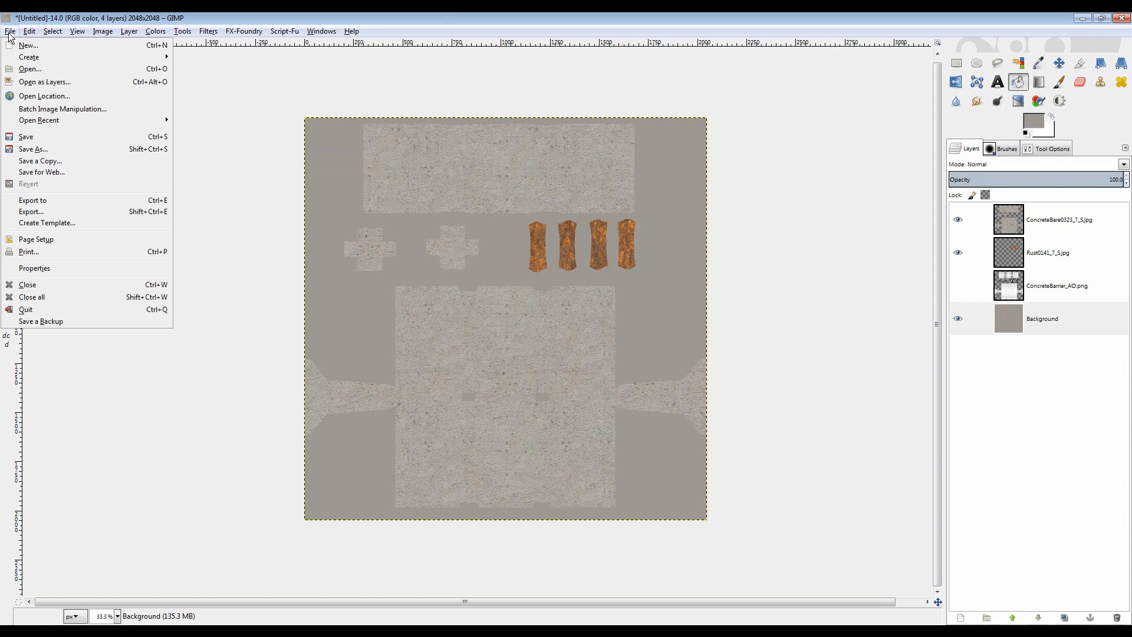
pyautogui.click(69, 212)
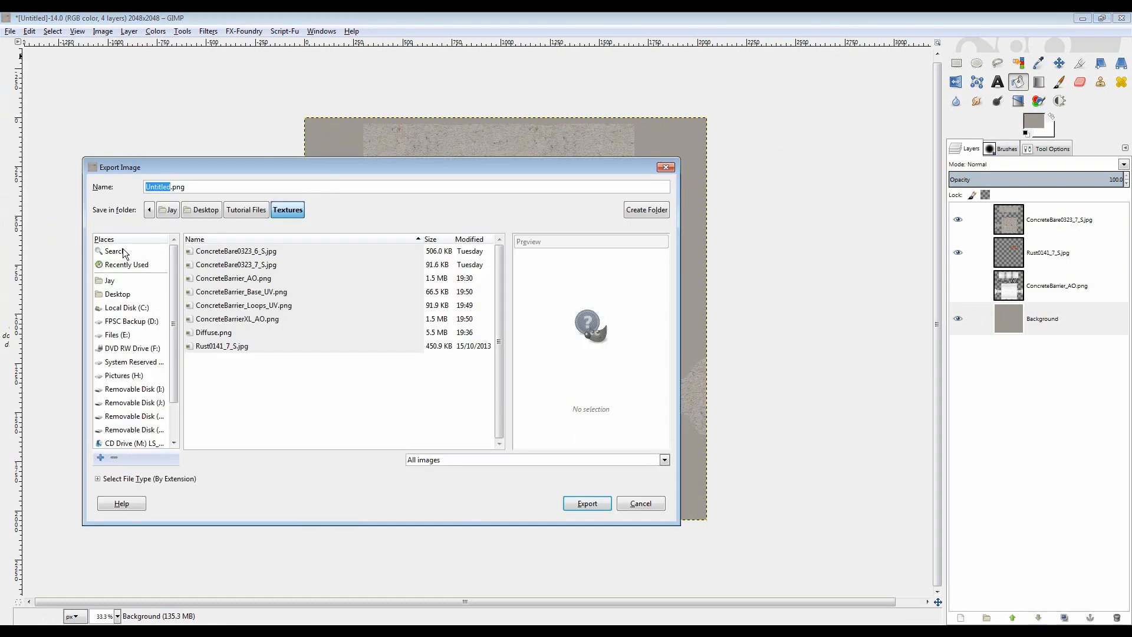
pyautogui.click(206, 333)
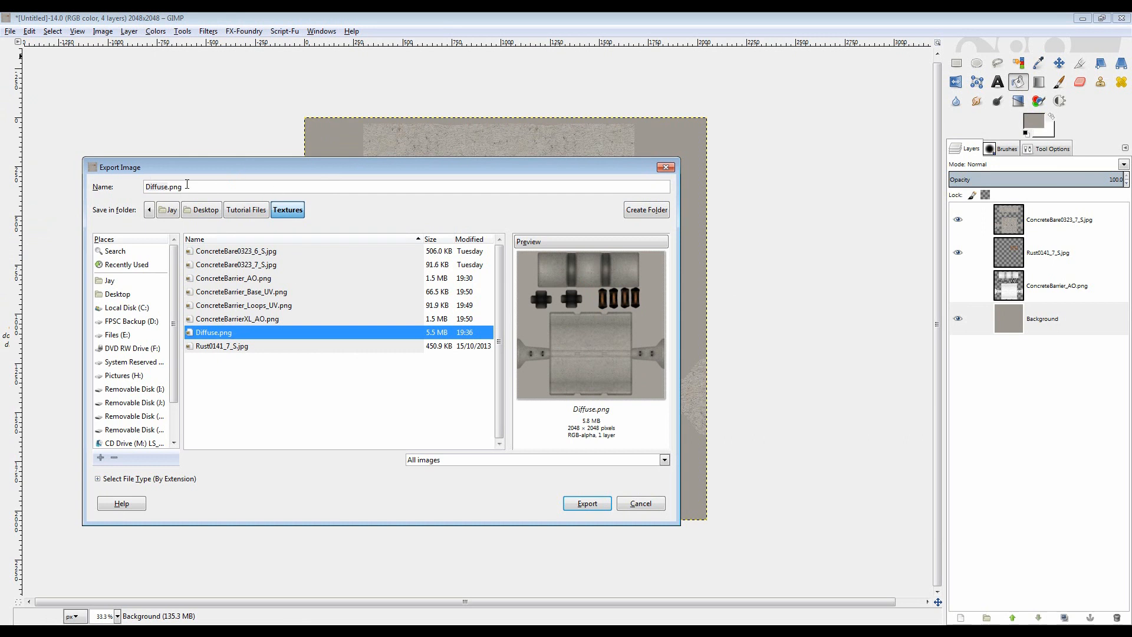
pyautogui.click(145, 189)
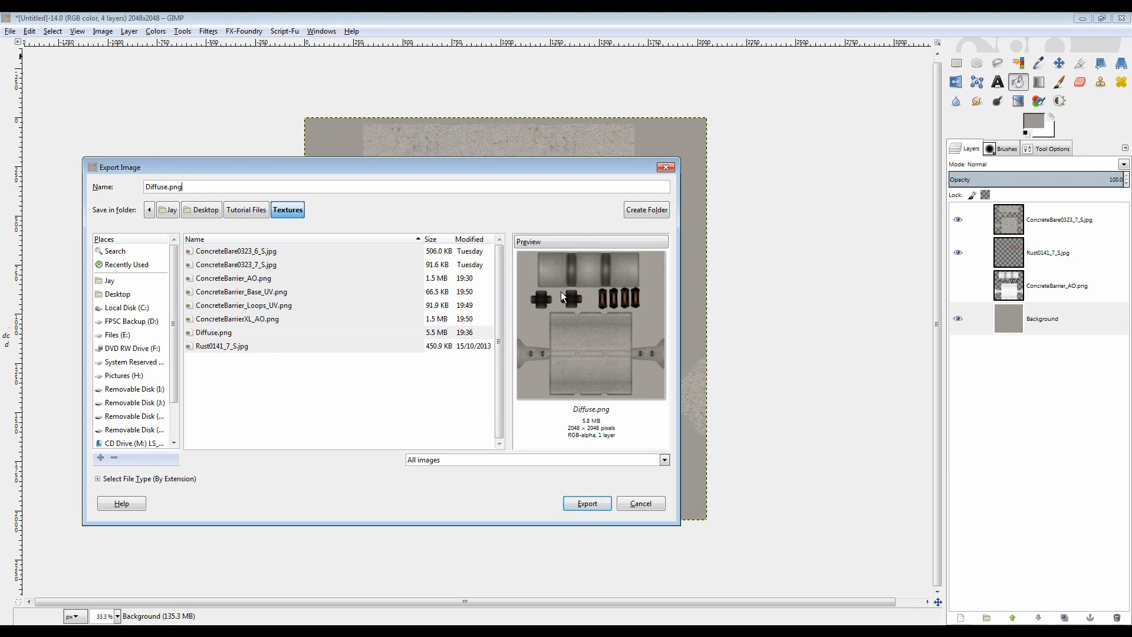
pyautogui.click(599, 506)
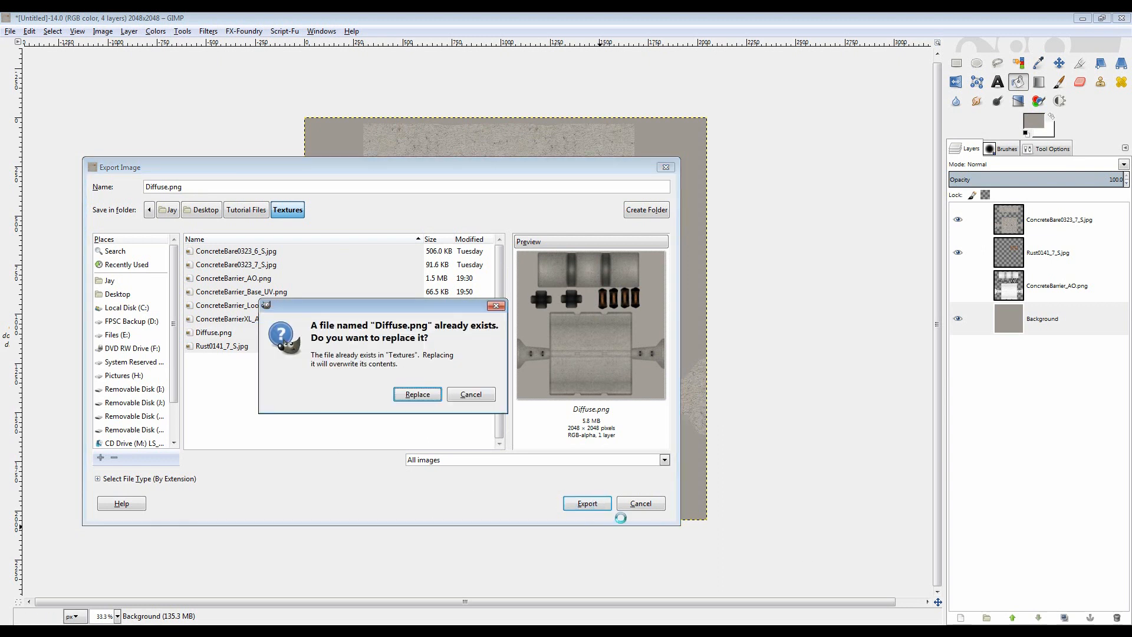
pyautogui.click(419, 398)
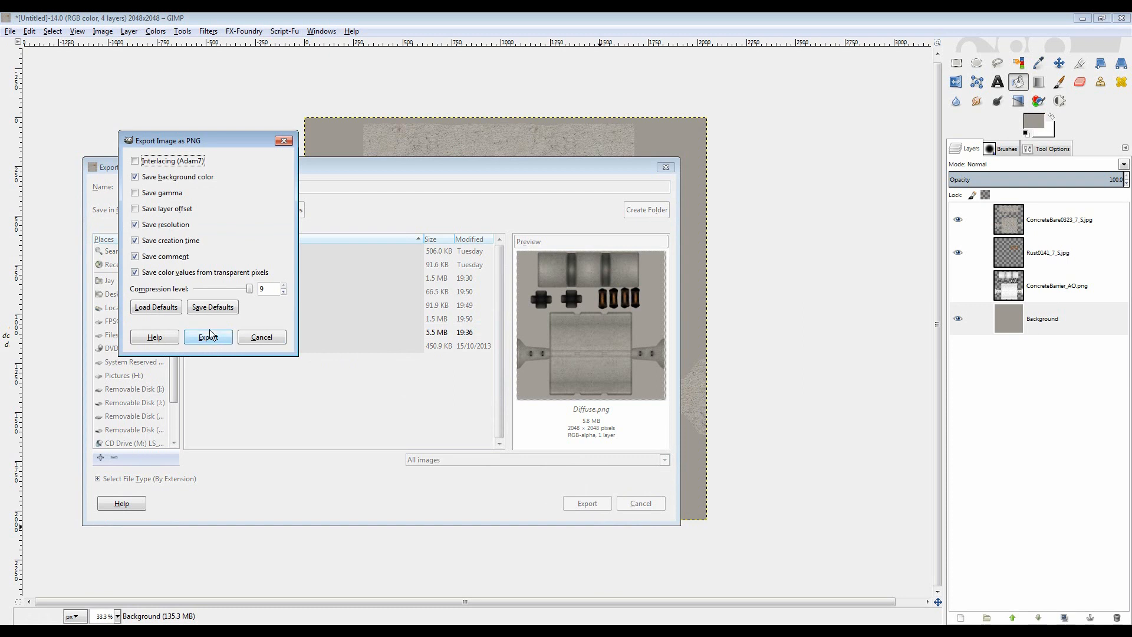
pyautogui.click(210, 333)
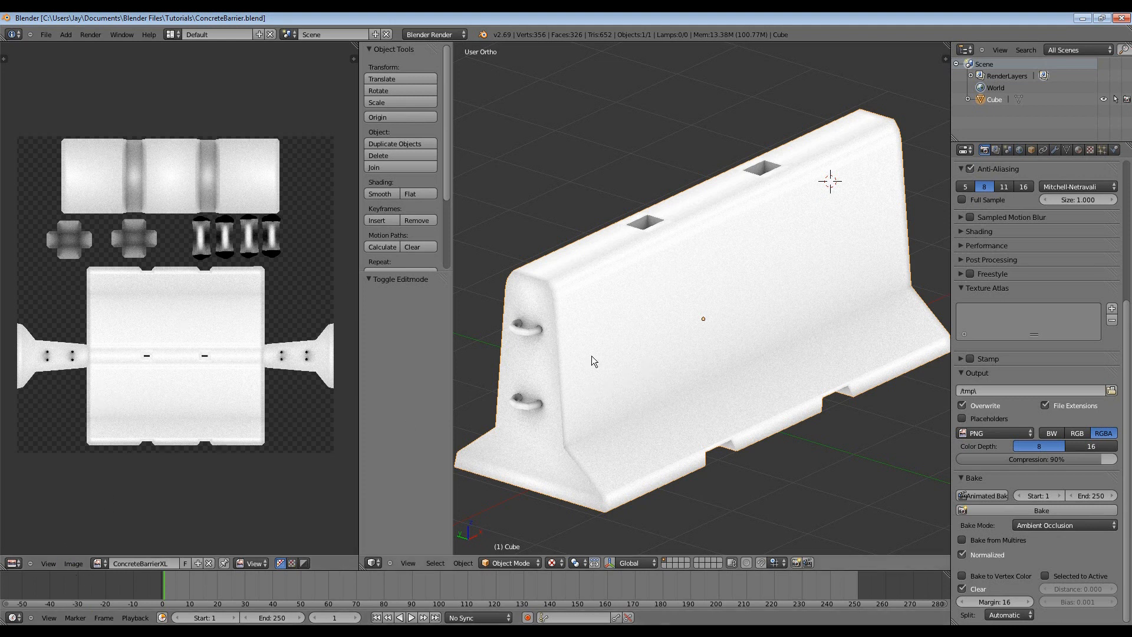
# - Select the barrier's entire mesh in Edit Mode, open Diffuse.png as its UV image, and return to Object Mode
pyautogui.press('Tab')
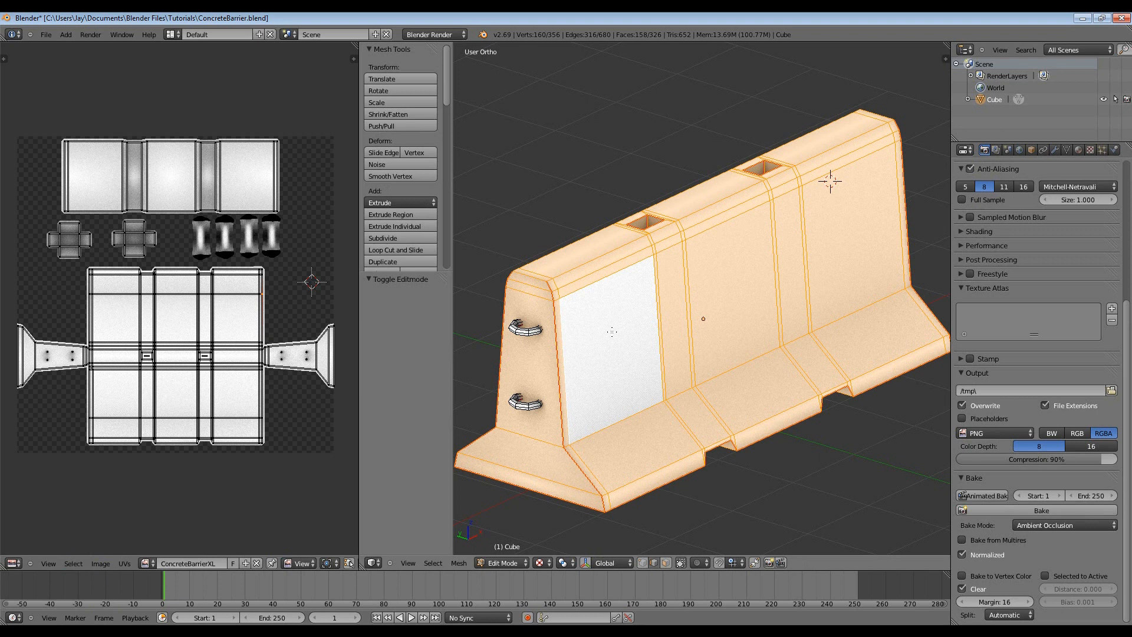
pyautogui.press('a')
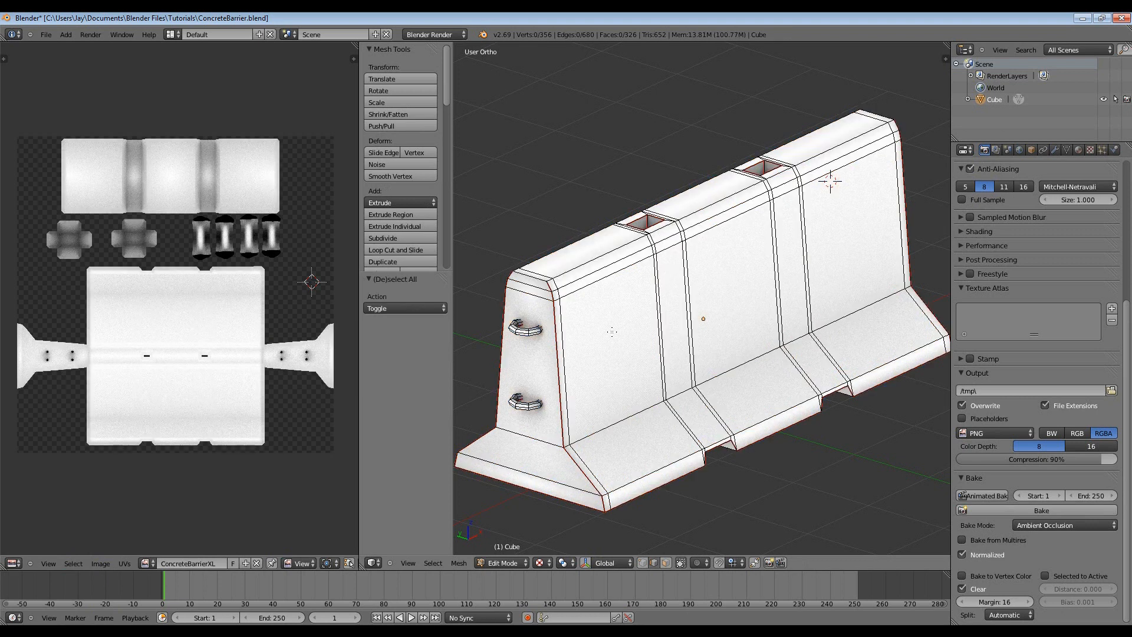
pyautogui.press('a')
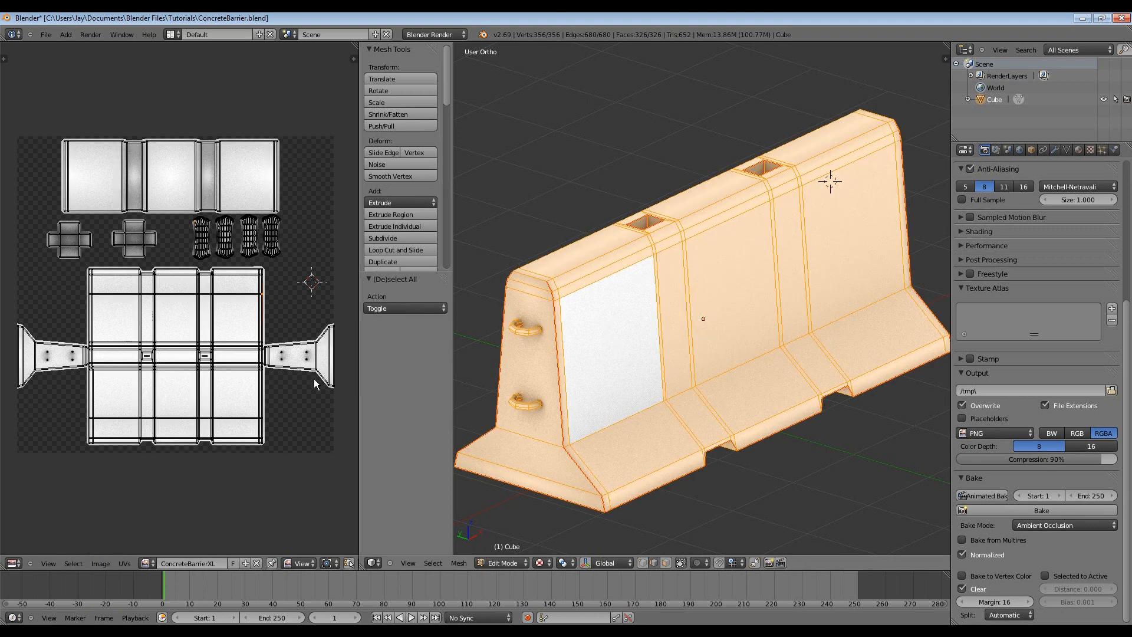
pyautogui.click(101, 565)
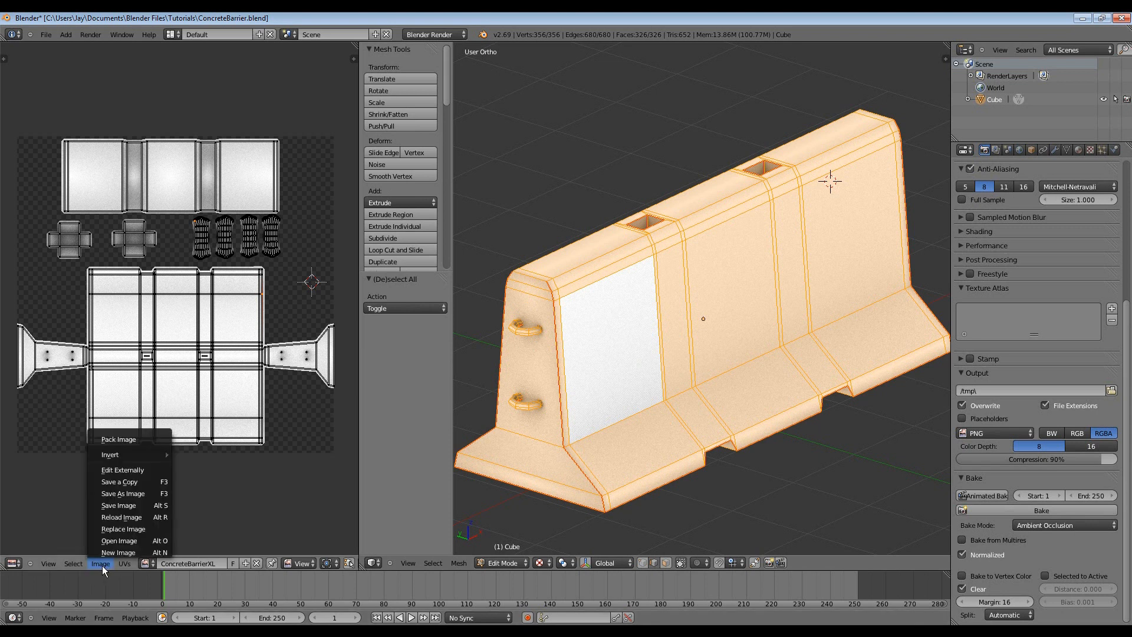
pyautogui.click(143, 542)
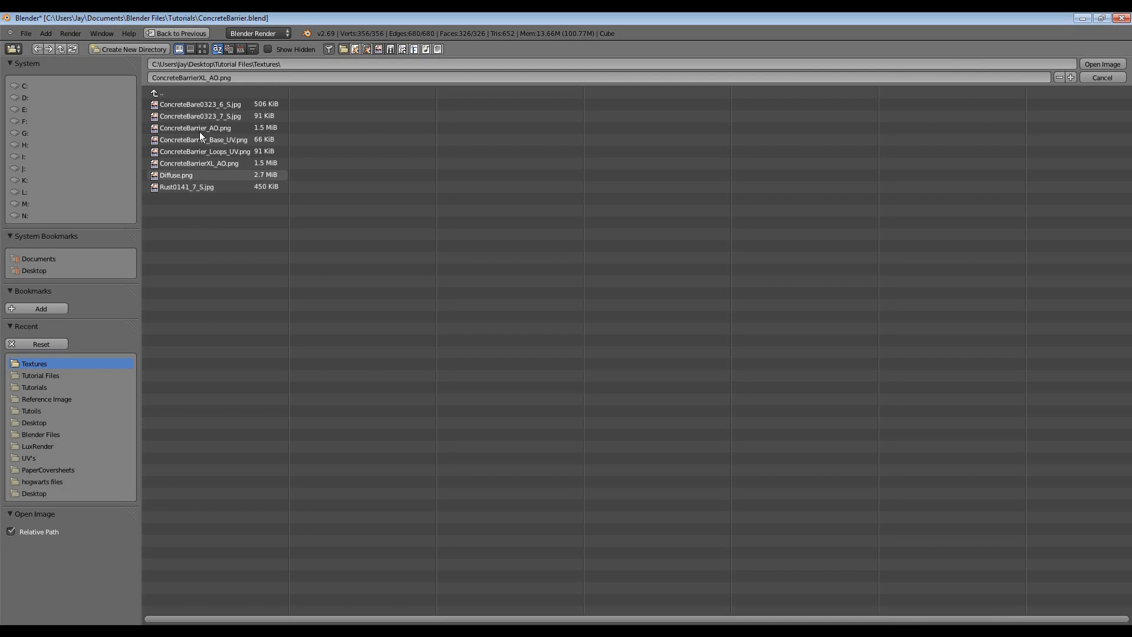
pyautogui.doubleClick(182, 176)
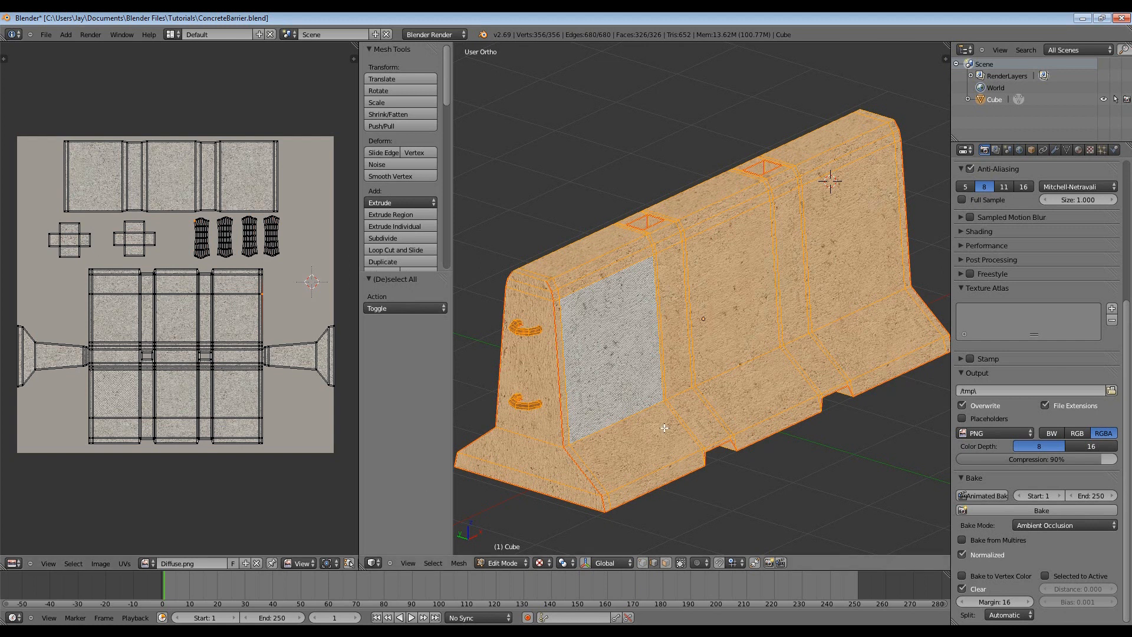
pyautogui.press('Tab')
# - Examine the diffuse texture on the barrier's concrete faces and rusted loops from several angles and distances
pyautogui.moveTo(745, 352); pyautogui.dragTo(727, 380)
pyautogui.scroll(2, 769, 326)
pyautogui.scroll(-2, 770, 325)
pyautogui.moveTo(761, 332); pyautogui.dragTo(642, 352)
pyautogui.moveTo(824, 351)
pyautogui.mouseDown()
pyautogui.moveTo(642, 341)
pyautogui.moveTo(610, 321)
pyautogui.moveTo(659, 352)
pyautogui.moveTo(816, 362)
pyautogui.mouseUp()
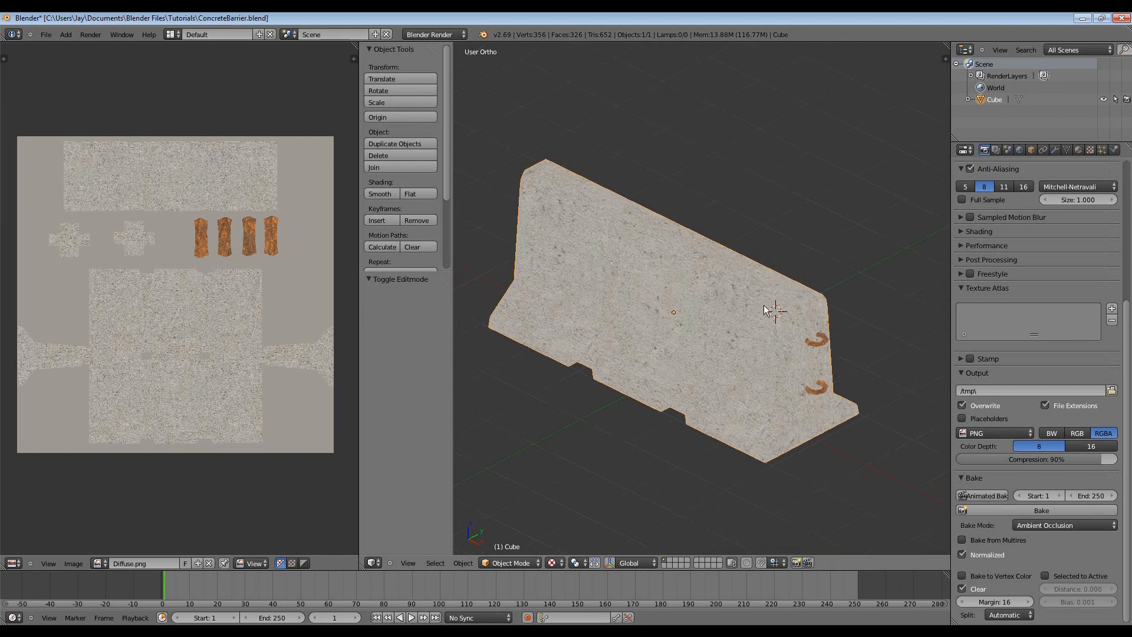
pyautogui.scroll(4, 744, 320)
pyautogui.scroll(-3, 787, 355)
pyautogui.moveTo(755, 347); pyautogui.dragTo(754, 316)
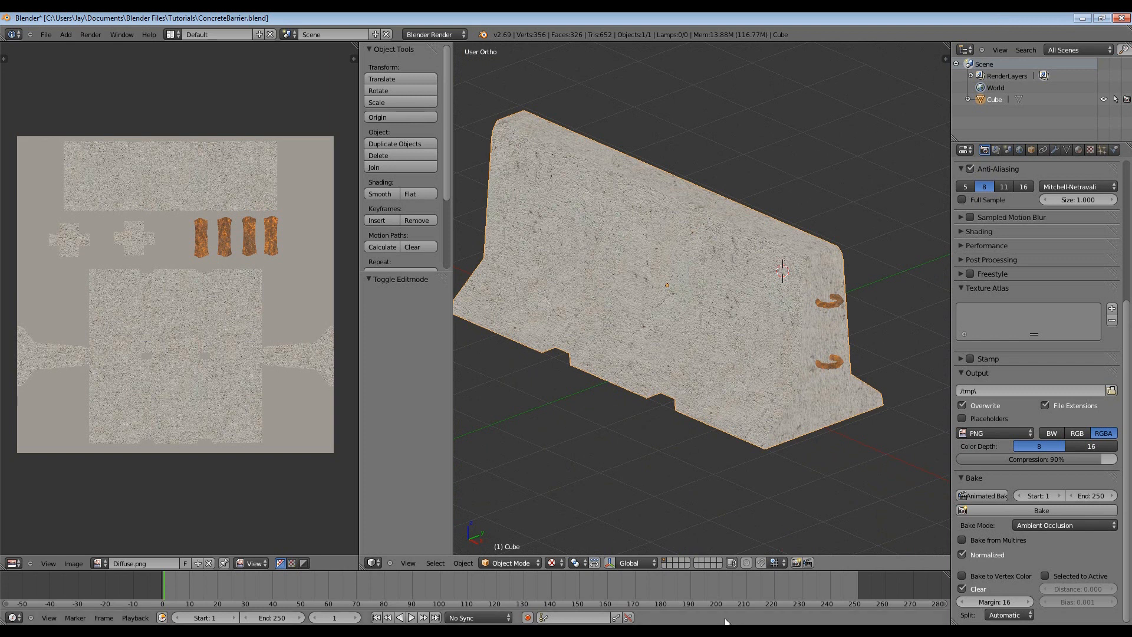
# - Switch to GIMP, move the ConcreteBarrier_AO.png layer to the top of the layer stack, and make it visible
pyautogui.click(648, 632)
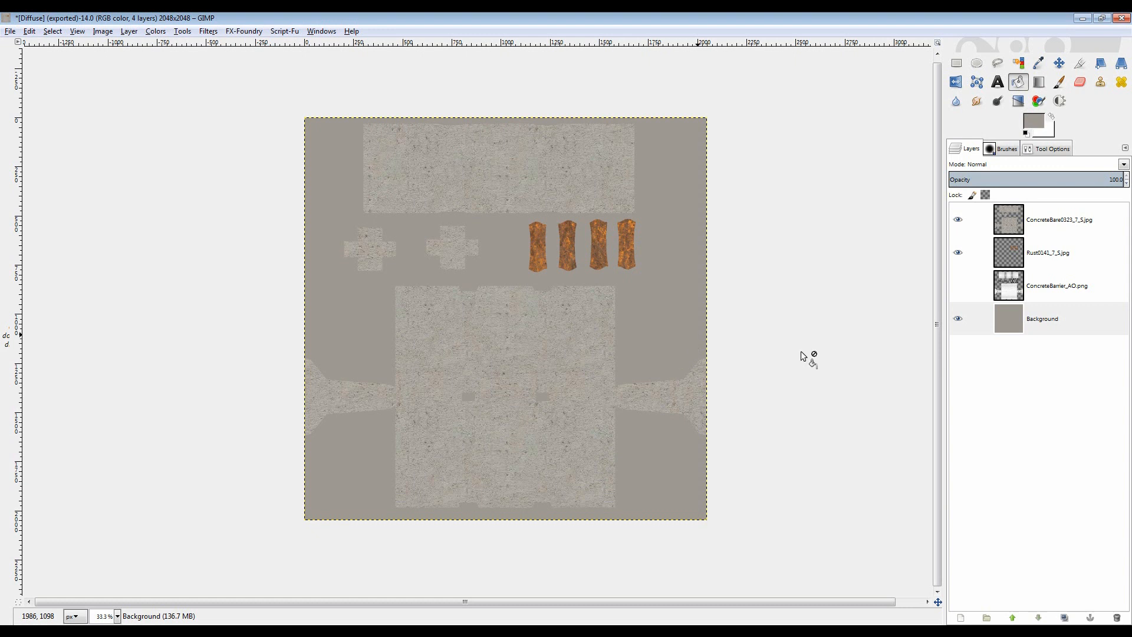
pyautogui.click(1010, 288)
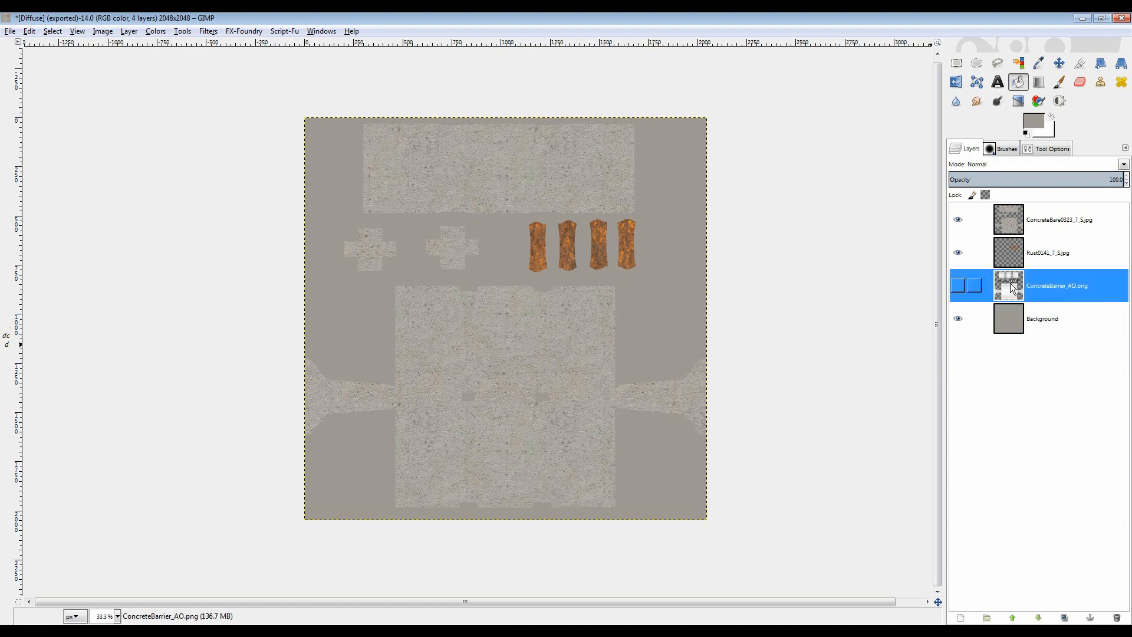
pyautogui.moveTo(1016, 281); pyautogui.dragTo(1014, 217)
pyautogui.click(958, 219)
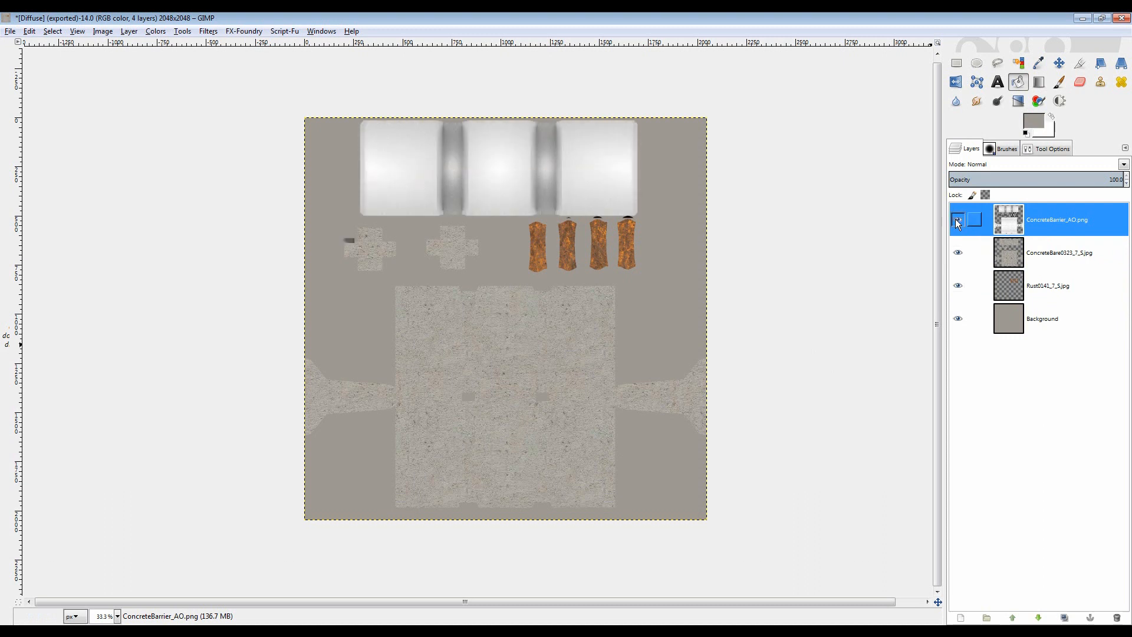
pyautogui.click(957, 286)
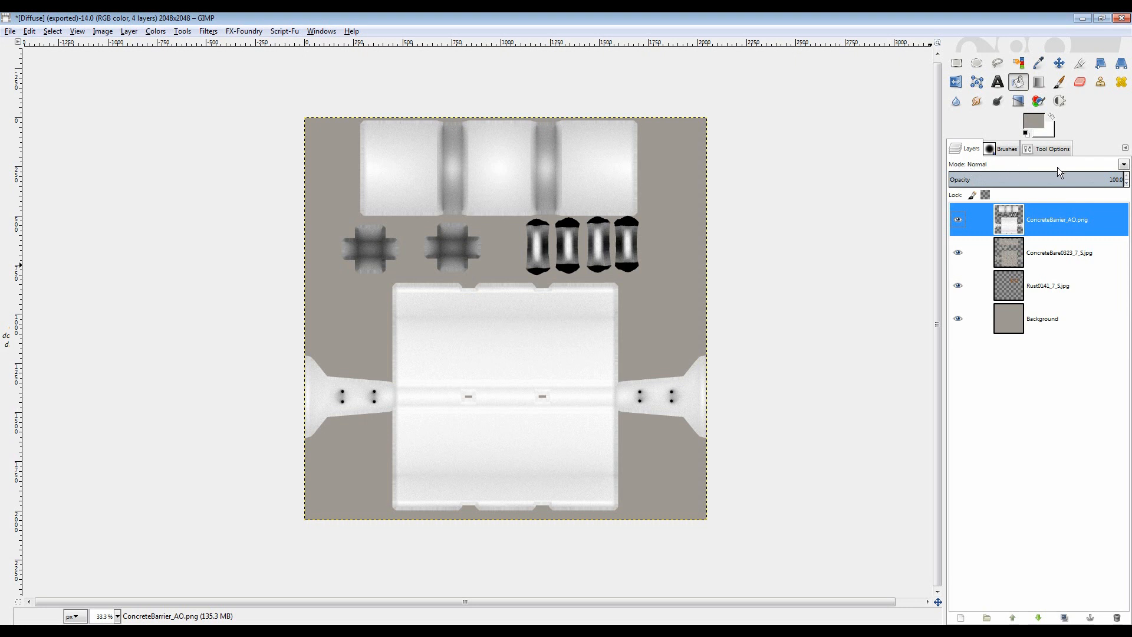
# - Set the blend mode of the ConcreteBarrier_AO.png layer to Multiply
pyautogui.click(1124, 165)
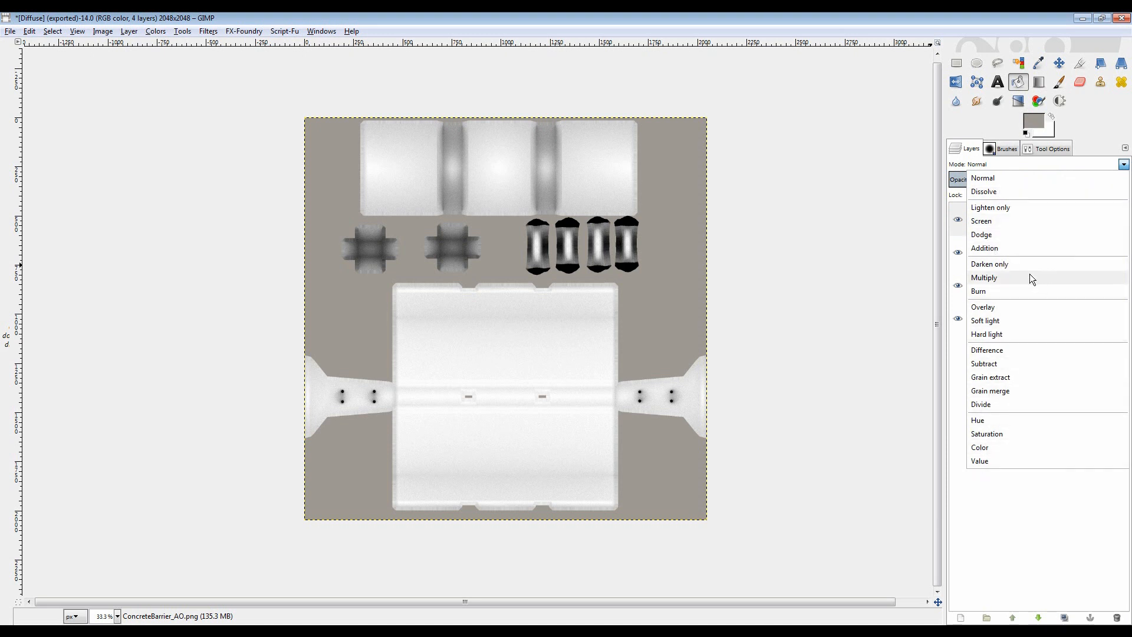
pyautogui.click(1002, 277)
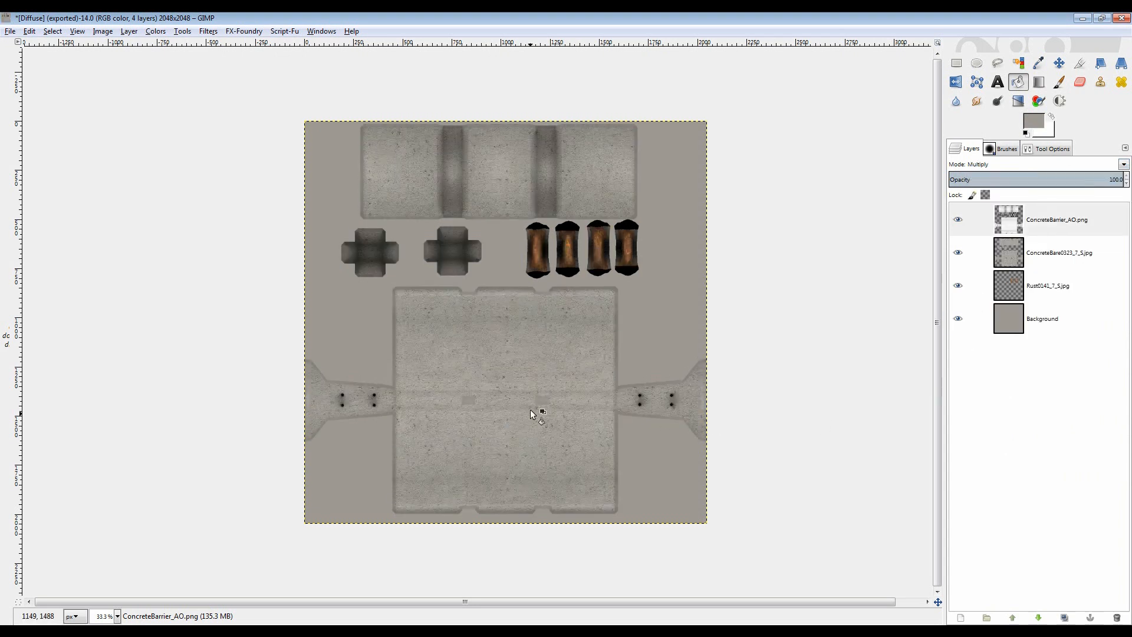
# - Examine the concrete and rust texture areas up close, toggling the ConcreteBarrier_AO.png layer off and on to compare the shading
pyautogui.scroll(2, 590, 353)
pyautogui.moveTo(529, 446); pyautogui.dragTo(617, 391)
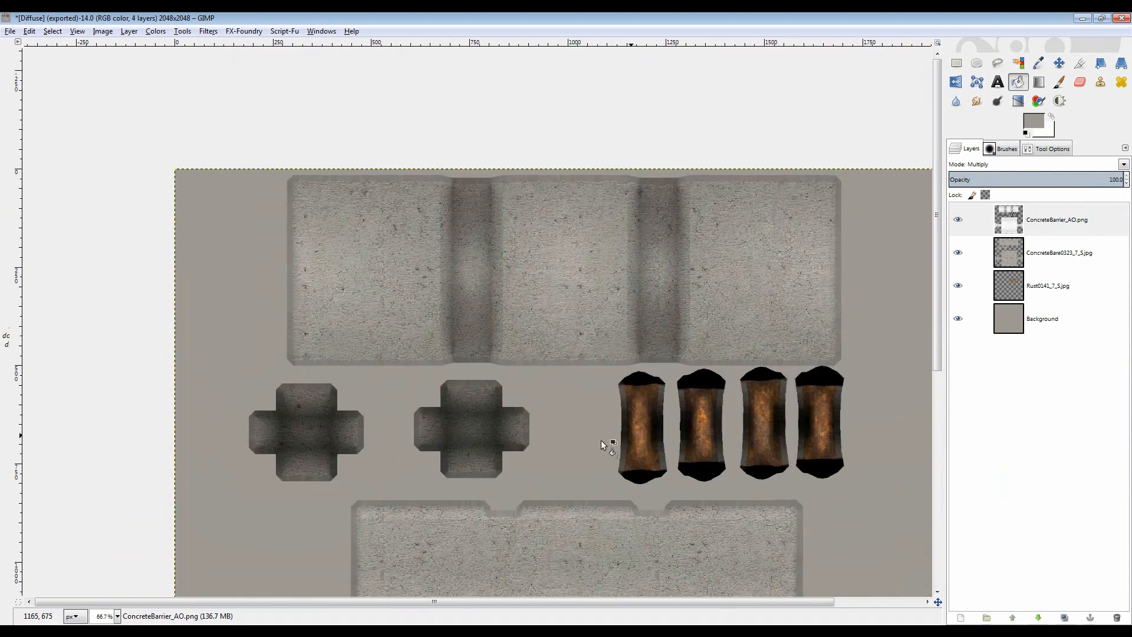
pyautogui.moveTo(725, 466); pyautogui.dragTo(689, 387)
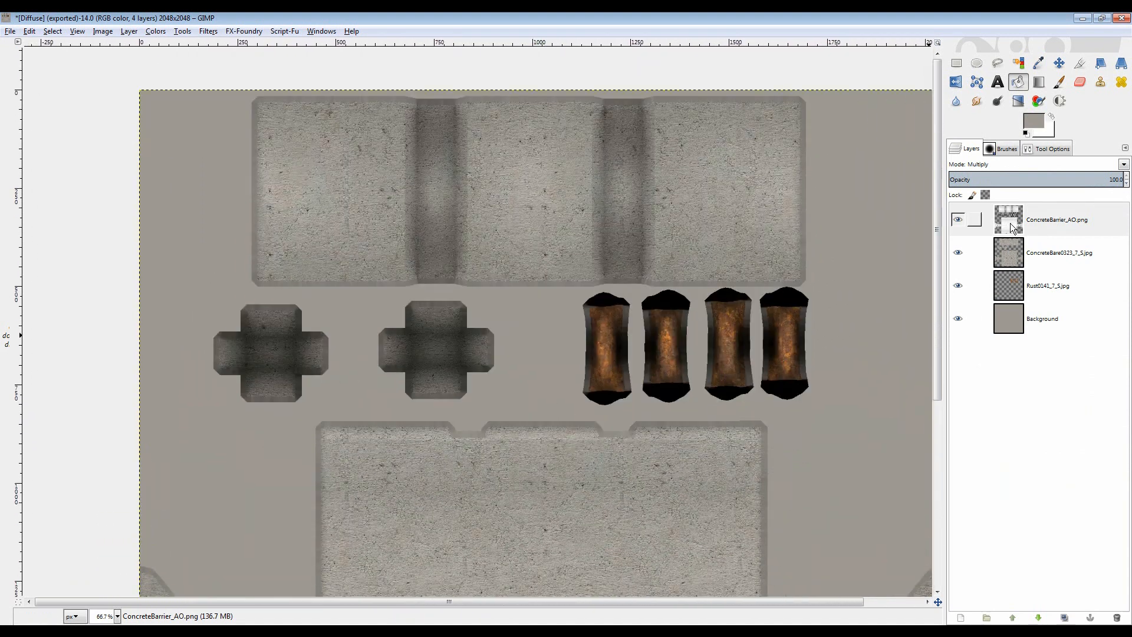
pyautogui.click(959, 219)
pyautogui.click(958, 219)
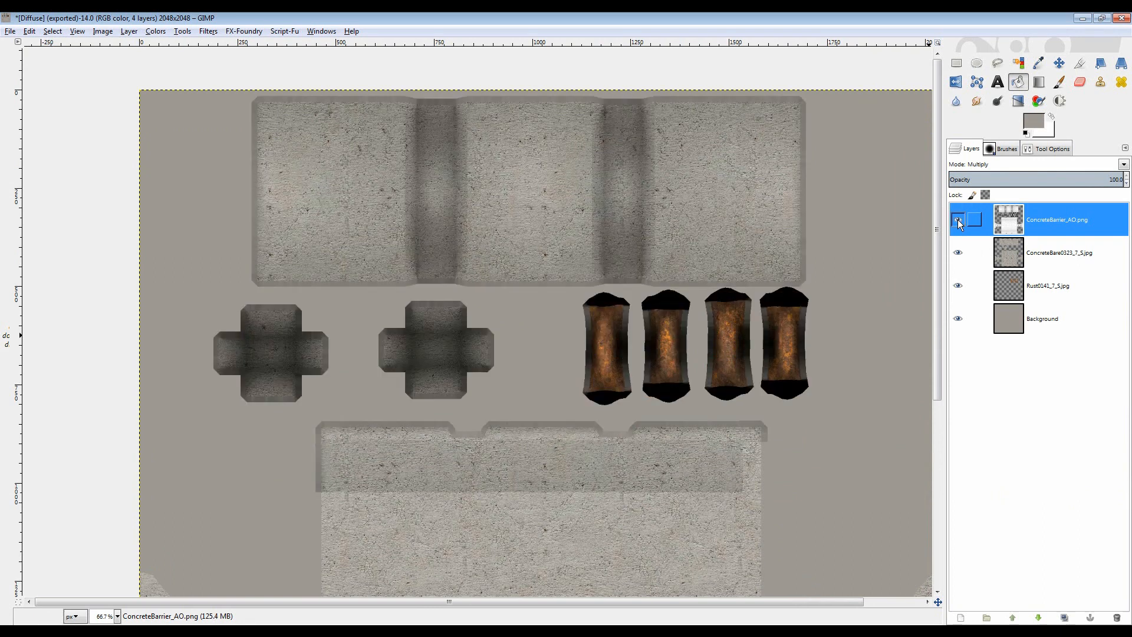
pyautogui.press('-')
pyautogui.press('-')
pyautogui.scroll(-1, 586, 375)
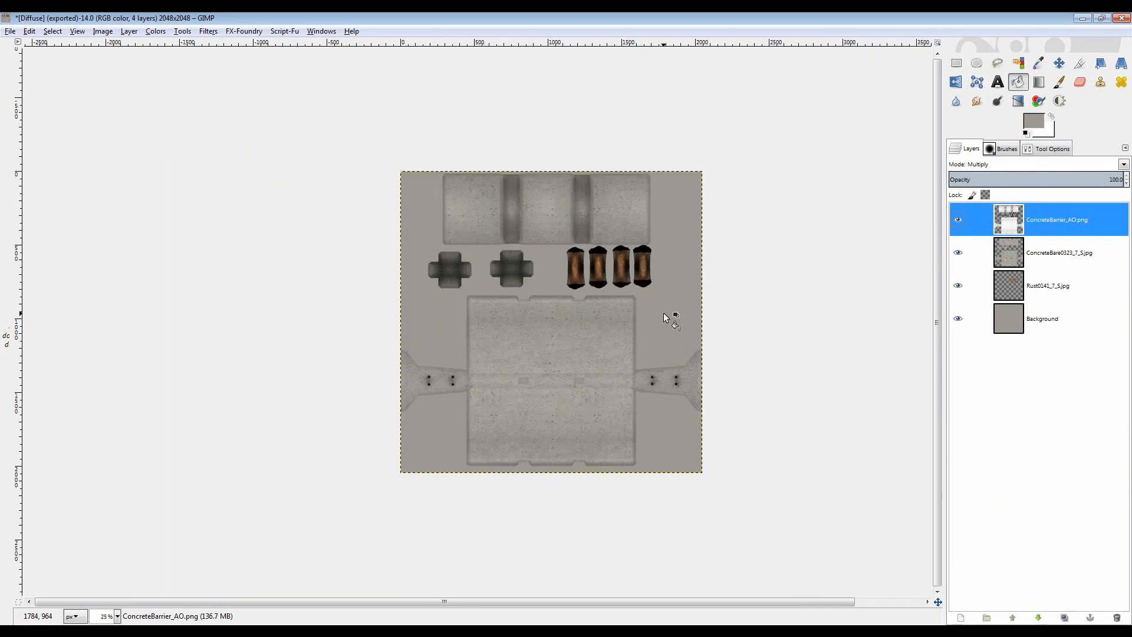
pyautogui.moveTo(617, 299); pyautogui.dragTo(573, 310)
pyautogui.scroll(2, 575, 311)
pyautogui.scroll(-1, 596, 332)
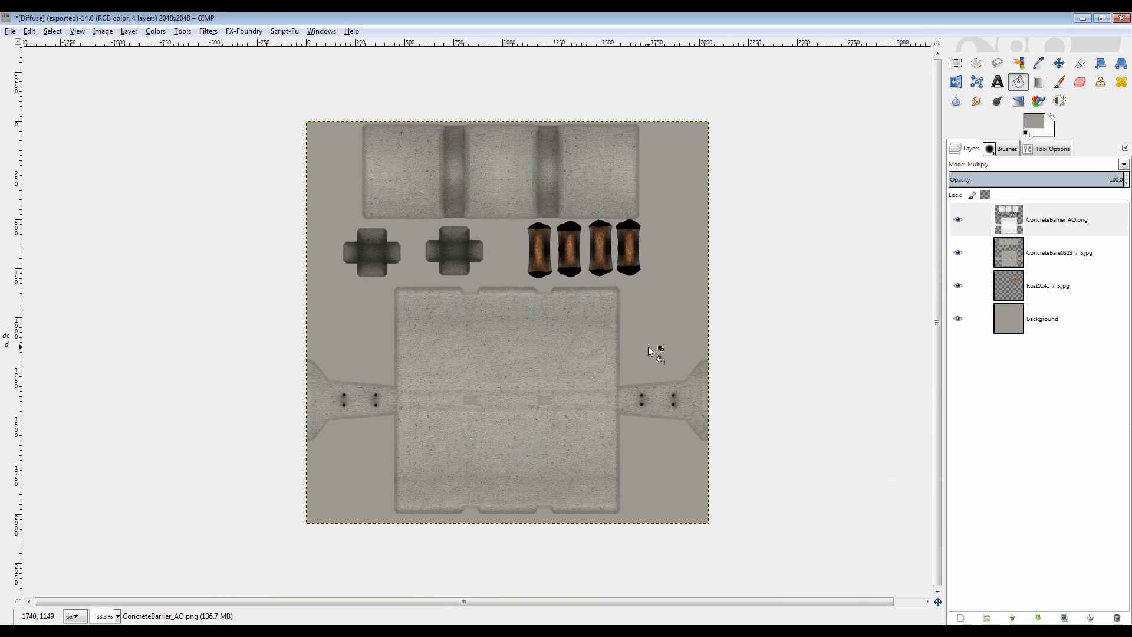
# - Duplicate the ConcreteBarrier_AO.png layer to intensify the ambient occlusion shading over the texture
pyautogui.click(1011, 226)
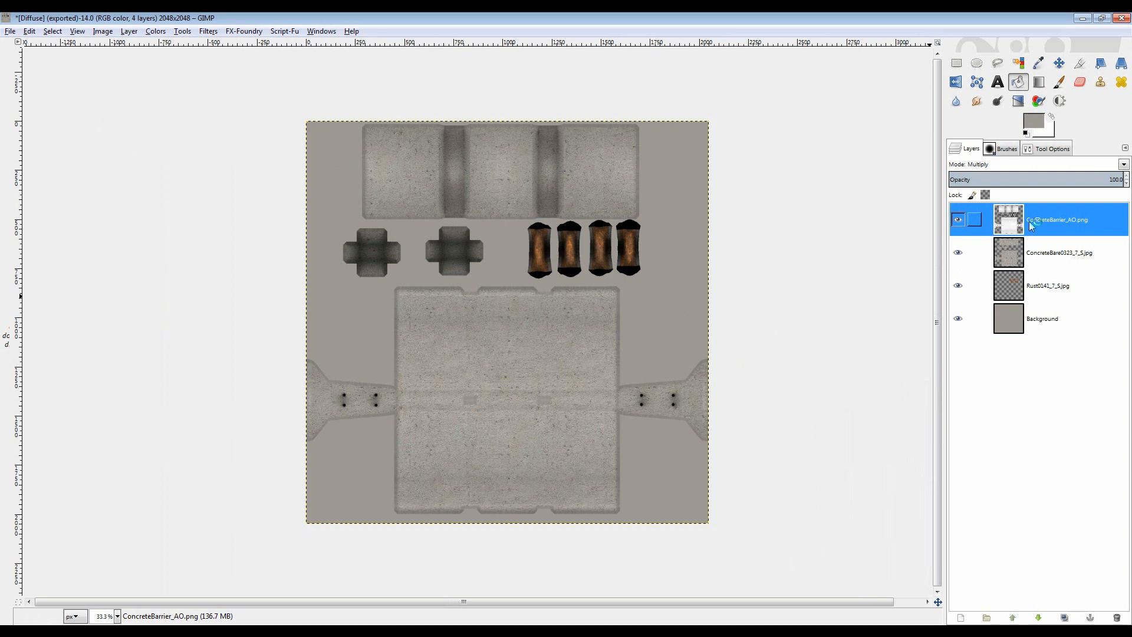
pyautogui.rightClick(1010, 220)
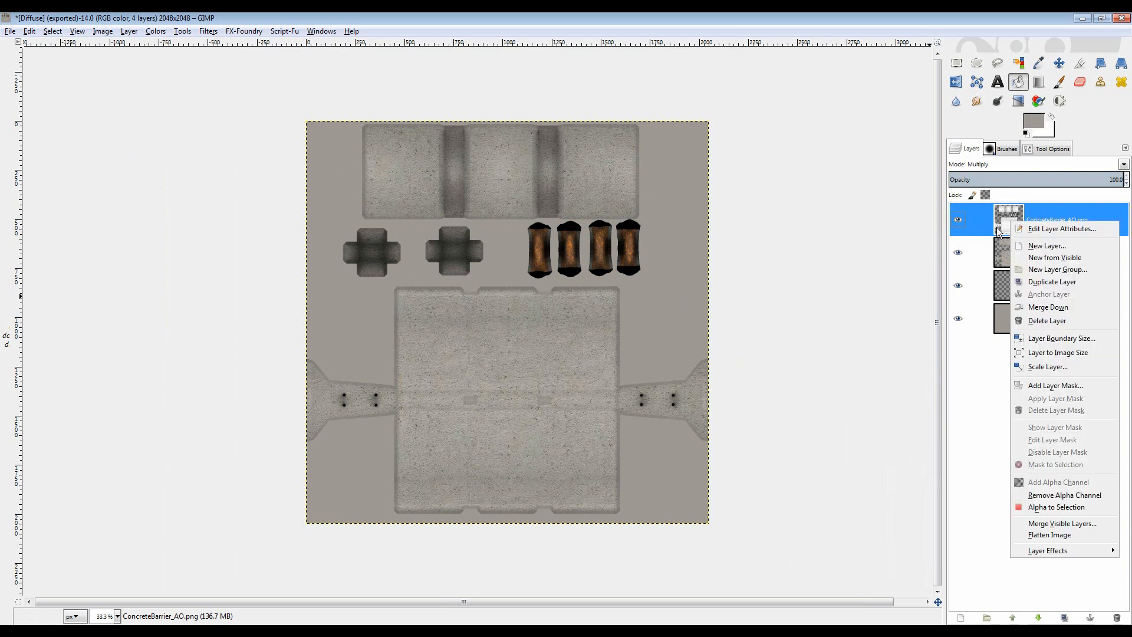
pyautogui.click(1052, 281)
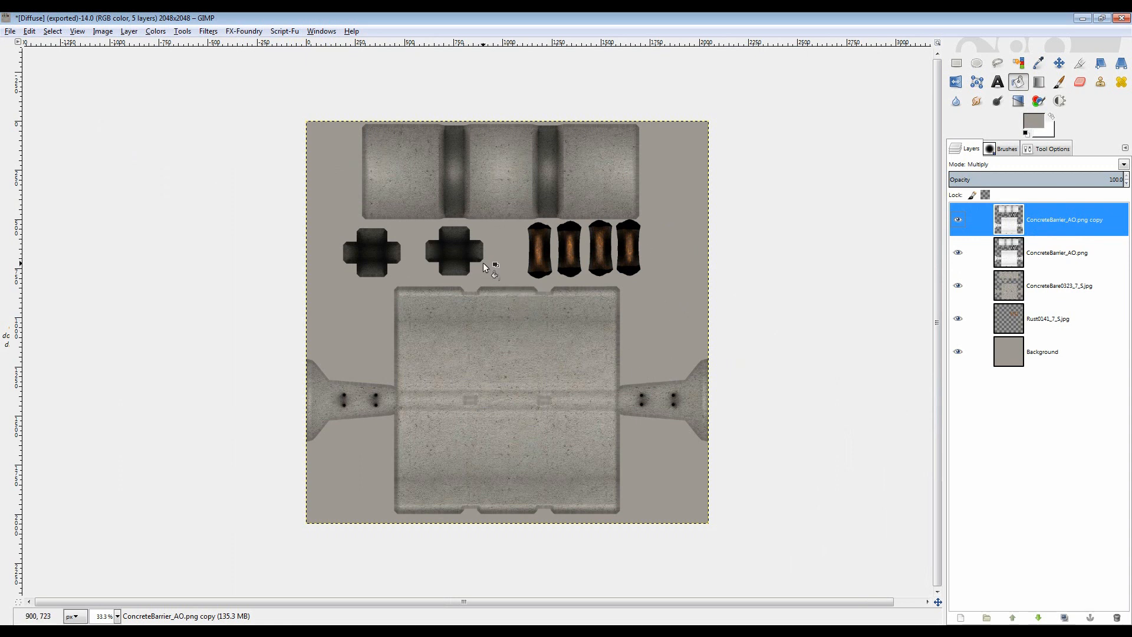
pyautogui.moveTo(484, 264); pyautogui.dragTo(506, 253)
pyautogui.moveTo(610, 283); pyautogui.dragTo(588, 291)
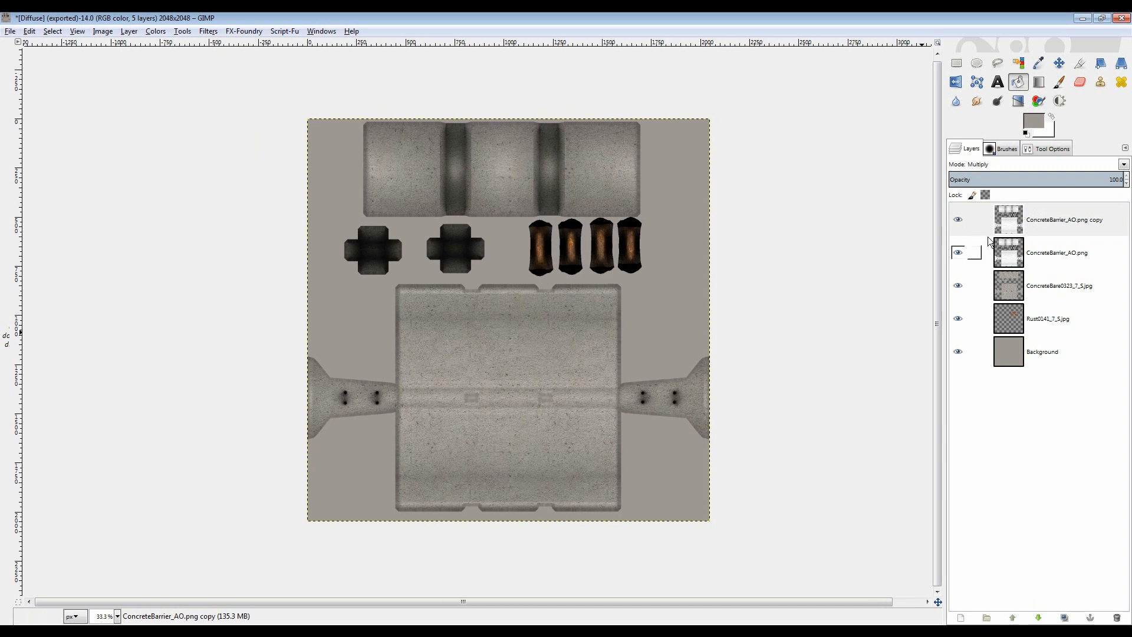
# - Export the image again to Diffuse.png, then switch to Blender and reload Diffuse.png there
pyautogui.click(9, 32)
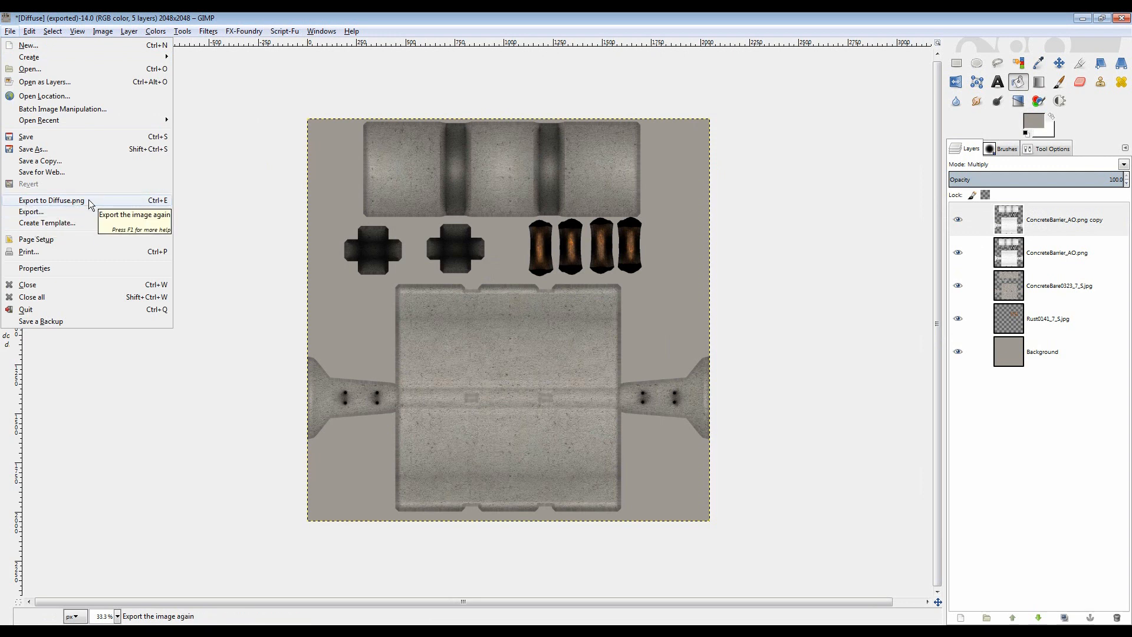
pyautogui.click(90, 203)
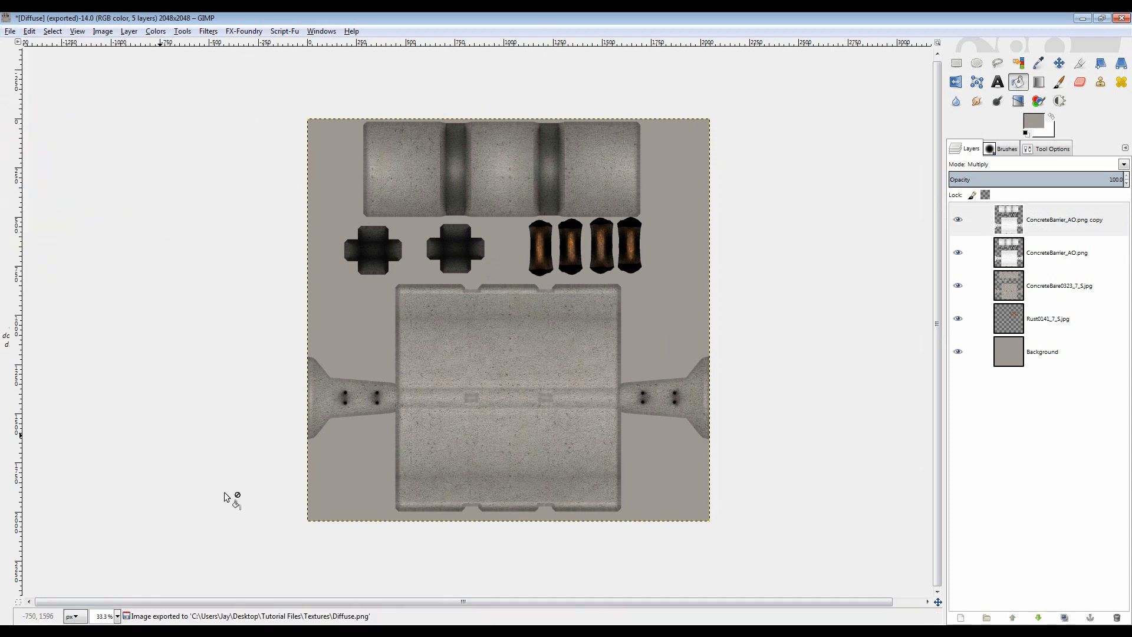
pyautogui.click(56, 631)
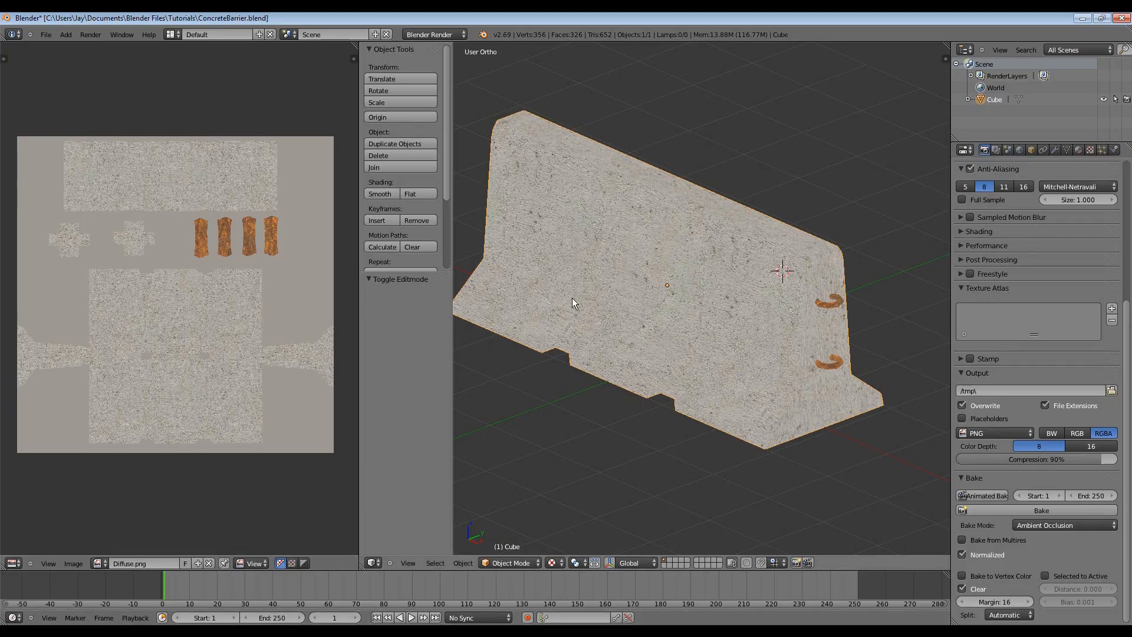
pyautogui.moveTo(660, 278); pyautogui.dragTo(497, 323)
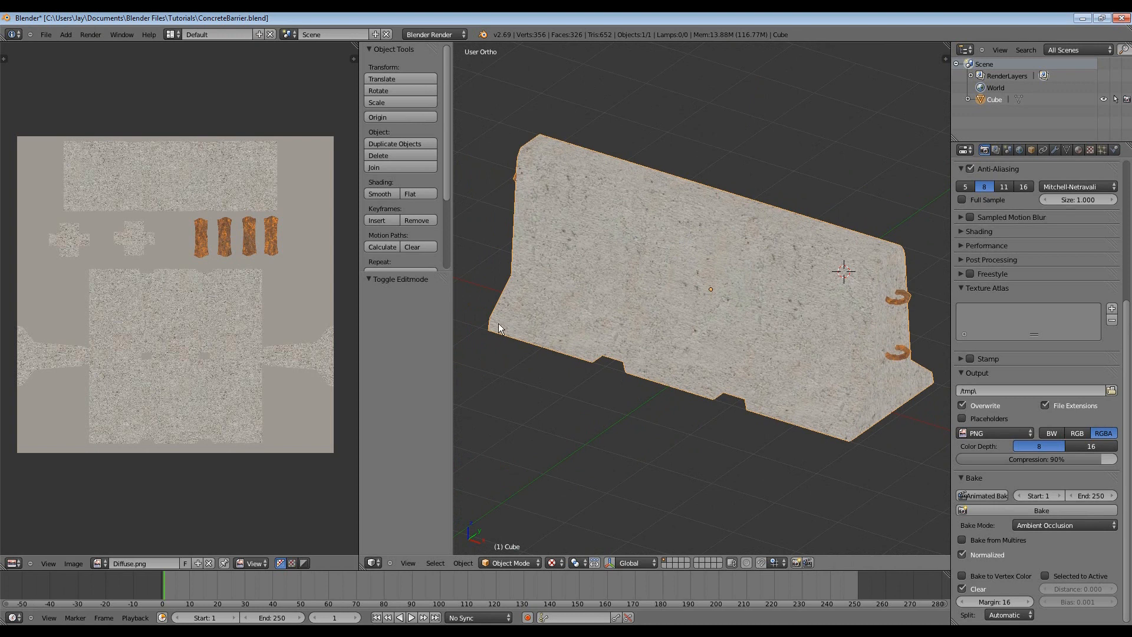
pyautogui.click(73, 563)
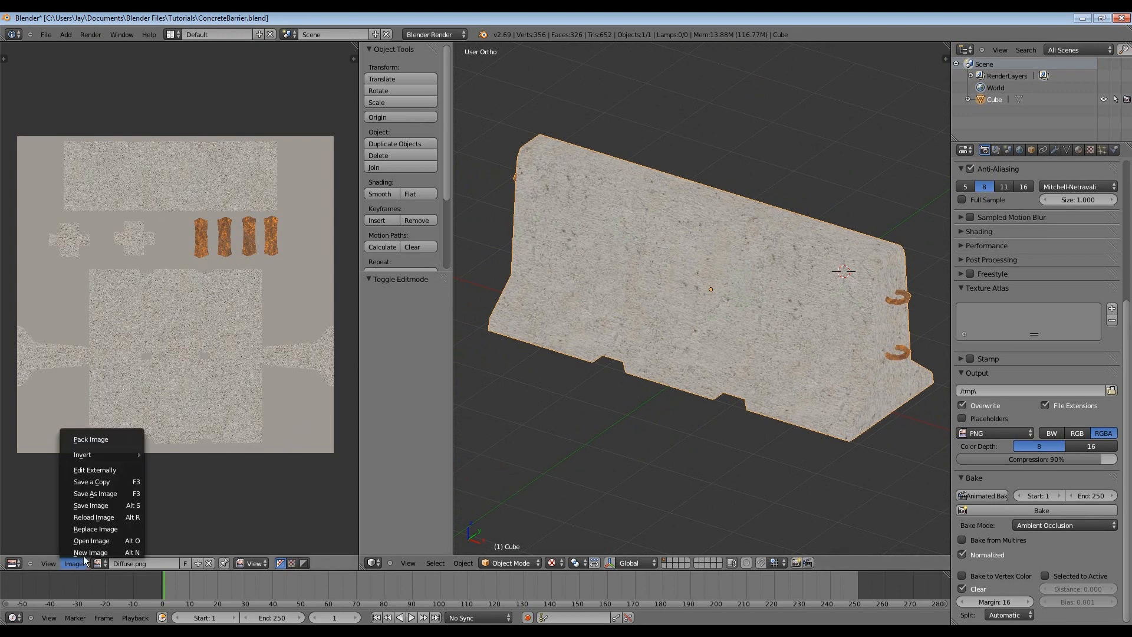
pyautogui.click(109, 516)
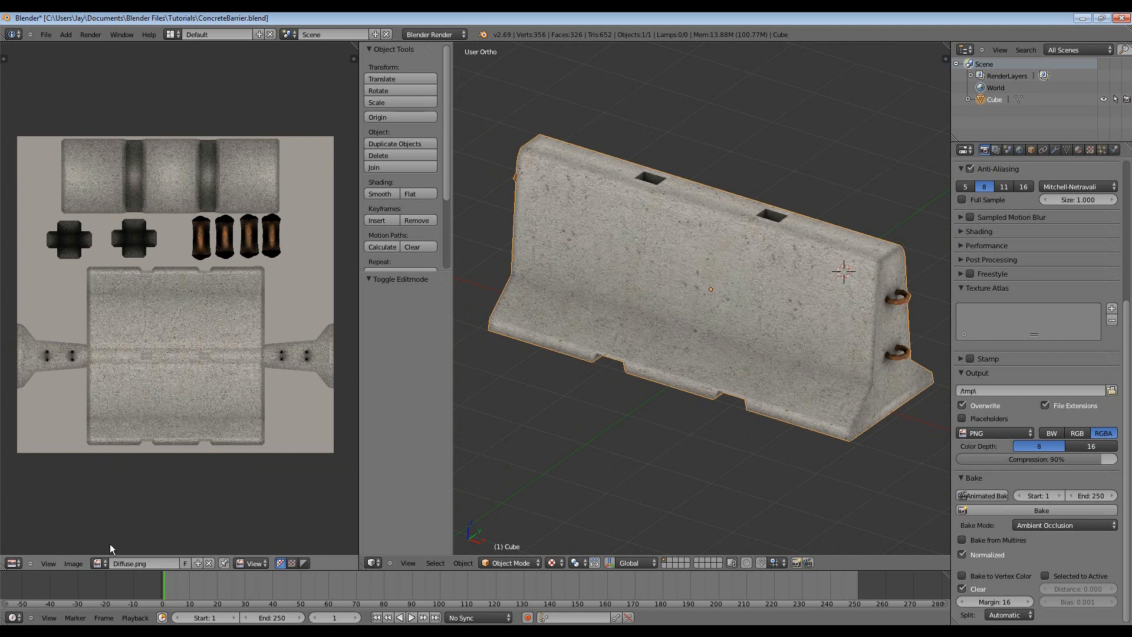
# - Inspect the shaded concrete texture and rusty loops on the barrier model from several angles and distances
pyautogui.press('Tab')
pyautogui.press('Tab')
pyautogui.moveTo(805, 348); pyautogui.dragTo(670, 357)
pyautogui.scroll(4, 610, 327)
pyautogui.moveTo(544, 351); pyautogui.dragTo(648, 323)
pyautogui.moveTo(771, 350); pyautogui.dragTo(758, 352)
pyautogui.moveTo(855, 343); pyautogui.dragTo(667, 354)
pyautogui.scroll(-2, 796, 347)
pyautogui.moveTo(805, 364); pyautogui.dragTo(778, 381)
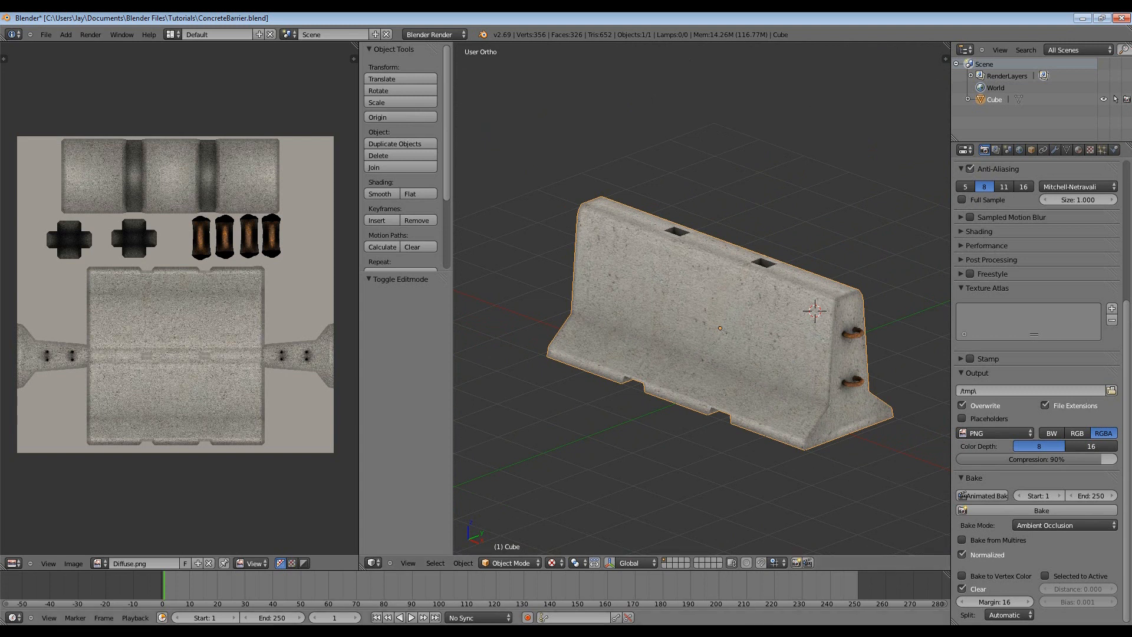
# - Switch back to GIMP, hide both ambient occlusion layers and make ConcreteBare0323_7_S.jpg the active layer
pyautogui.hotkey('alt', 'Tab')
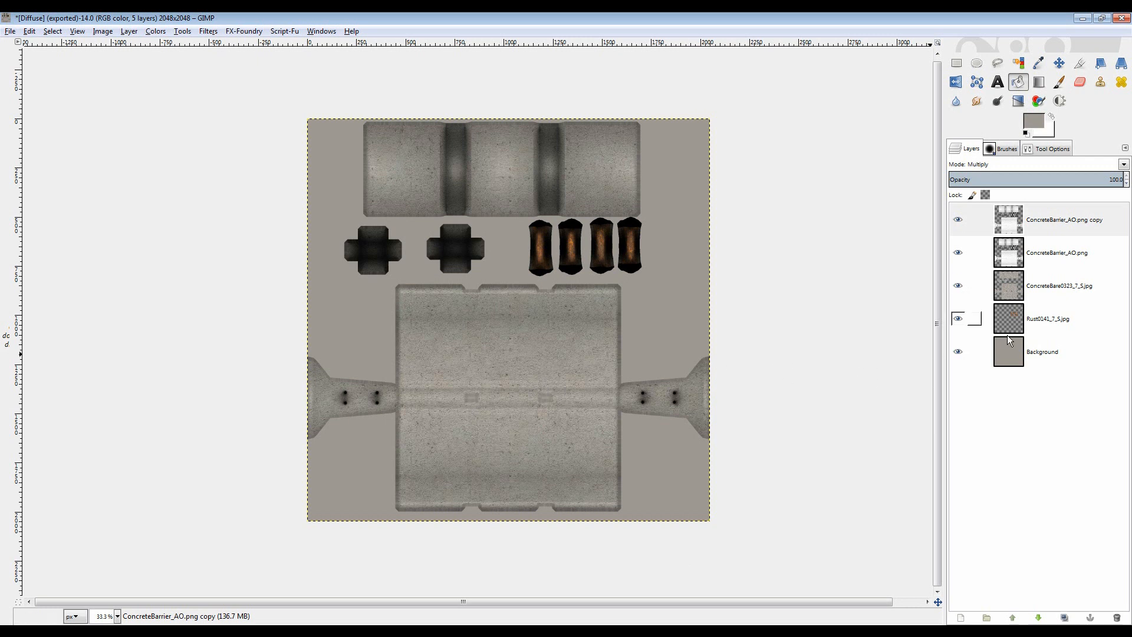
pyautogui.click(957, 220)
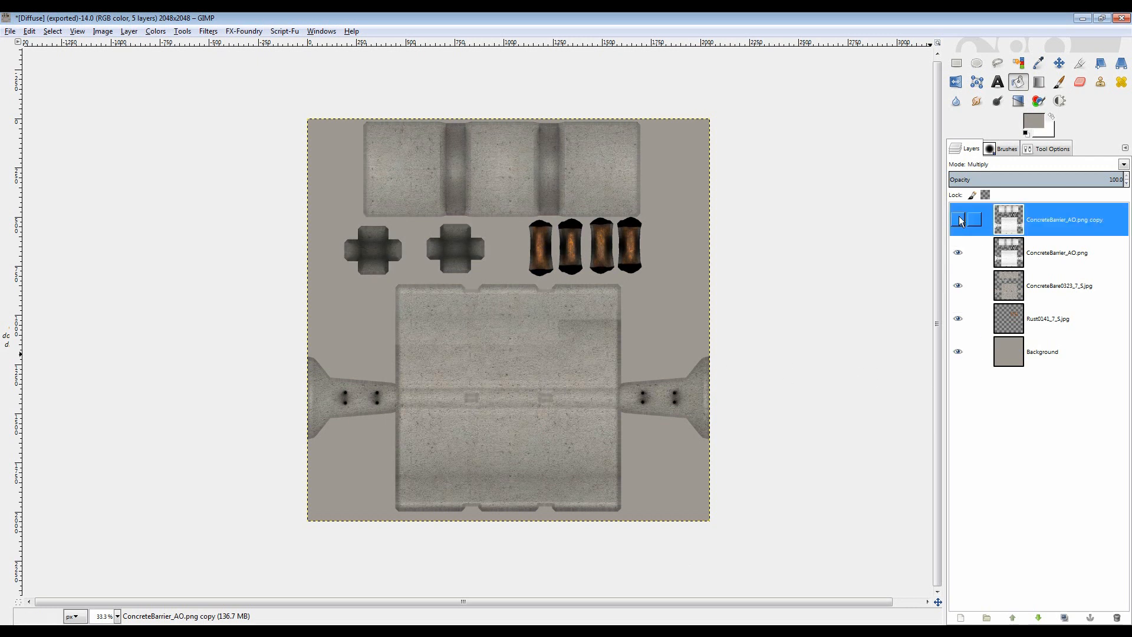
pyautogui.click(958, 252)
pyautogui.click(1006, 284)
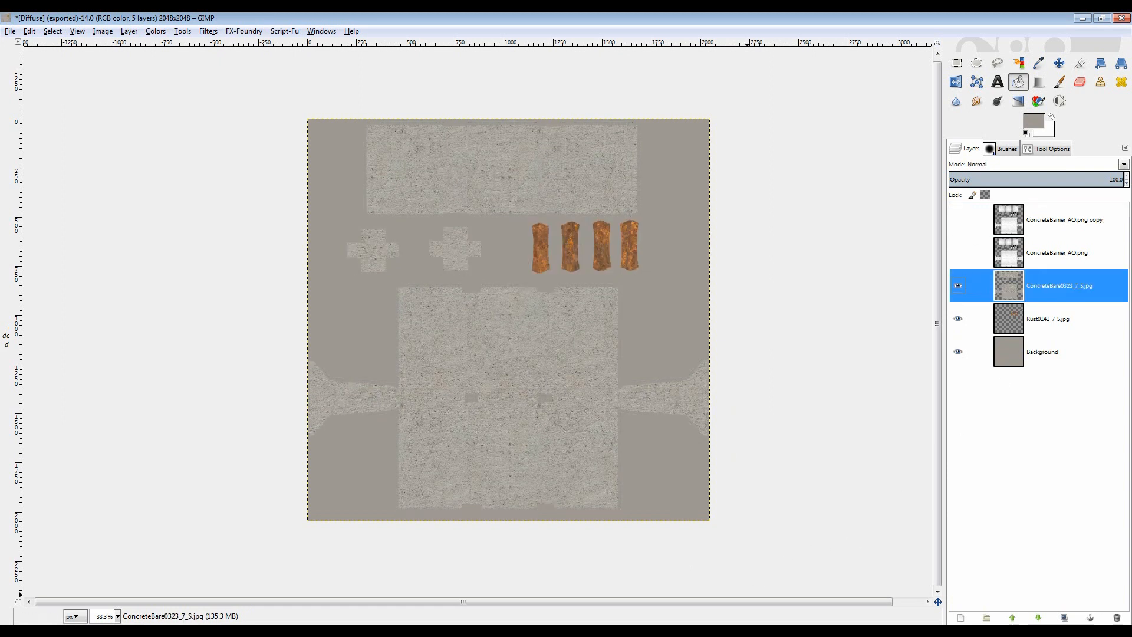
# - Bring ConcreteBare0323_6_S.jpg from the Textures folder in as a new layer and move it over the lower half of the large concrete panel
pyautogui.hotkey('alt', 'Tab')
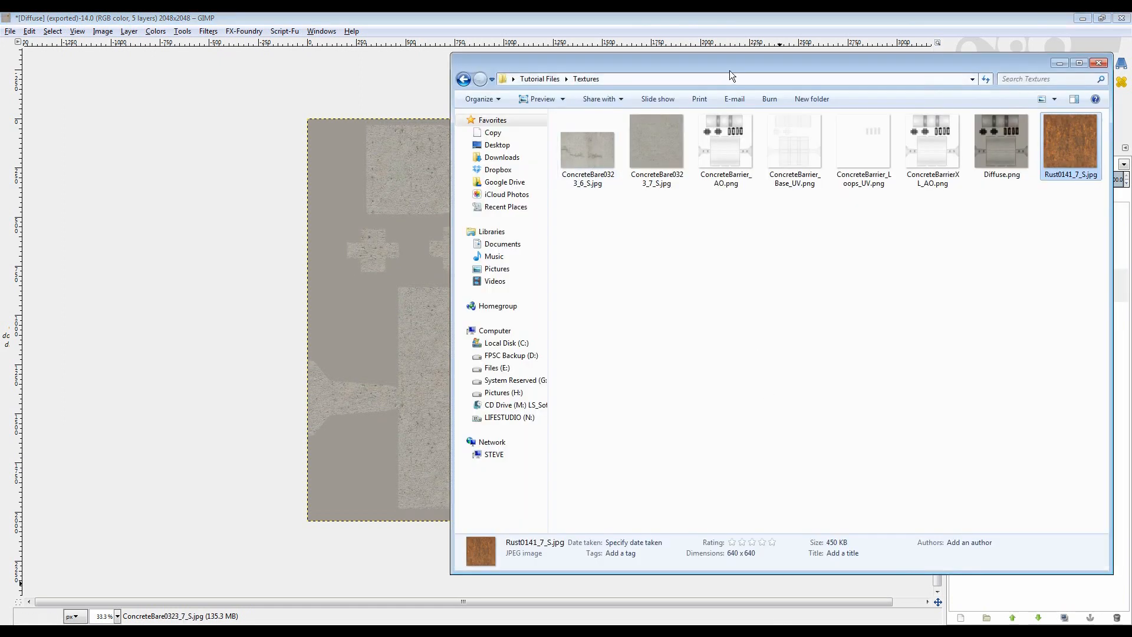
pyautogui.moveTo(729, 68); pyautogui.dragTo(812, 128)
pyautogui.moveTo(677, 218); pyautogui.dragTo(501, 314)
pyautogui.press('m')
pyautogui.moveTo(566, 277); pyautogui.dragTo(565, 401)
pyautogui.scroll(1, 565, 400)
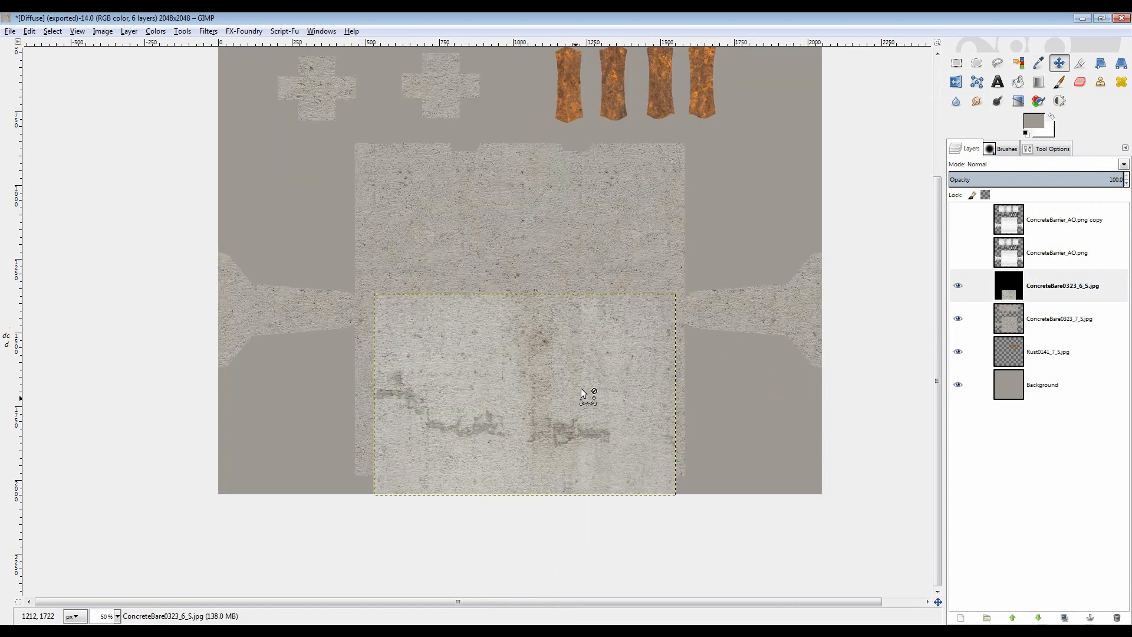
pyautogui.scroll(1, 590, 377)
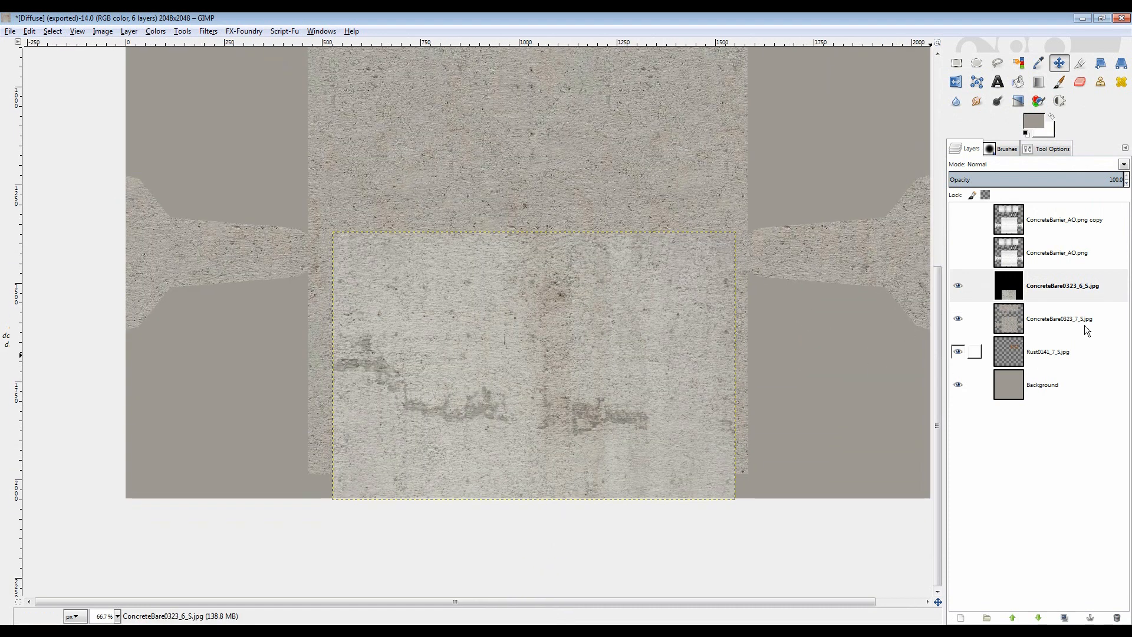
# - Add an alpha channel to the ConcreteBare0323_6_S.jpg layer and scale it proportionally to 648 by 432 px, positioned toward the panel's lower left
pyautogui.rightClick(1012, 292)
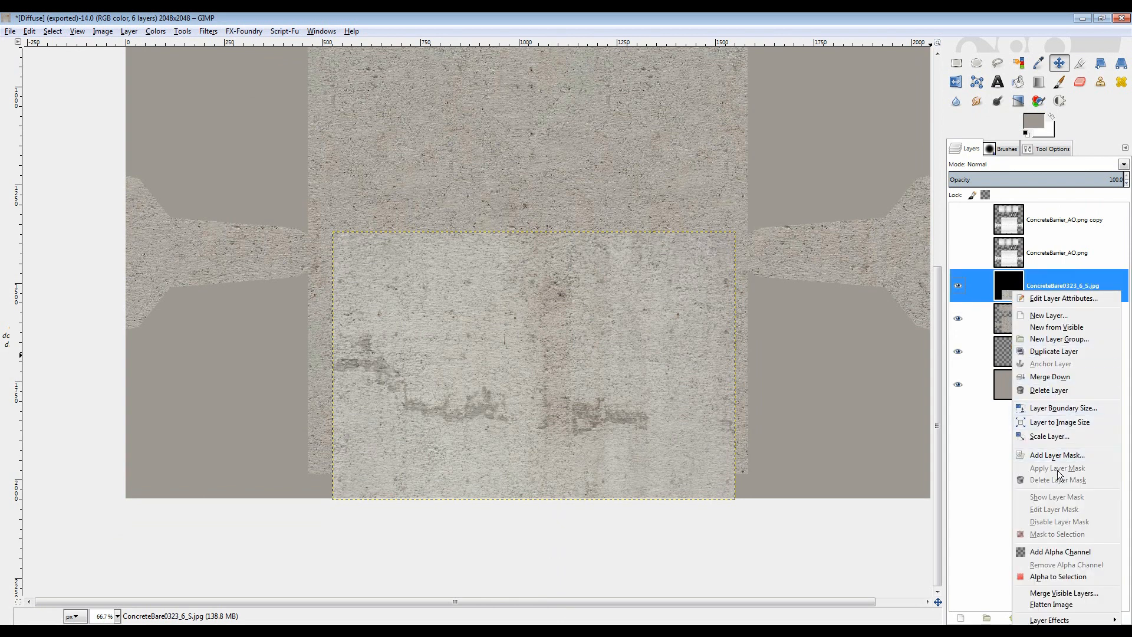
pyautogui.click(1053, 551)
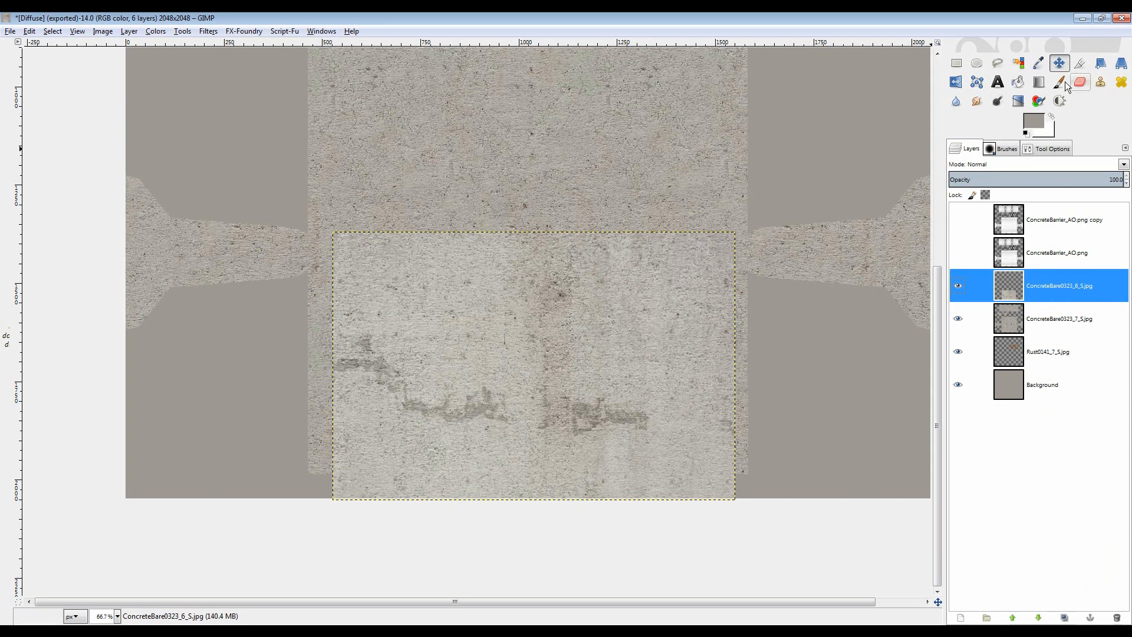
pyautogui.hotkey('shift', 's')
pyautogui.click(518, 330)
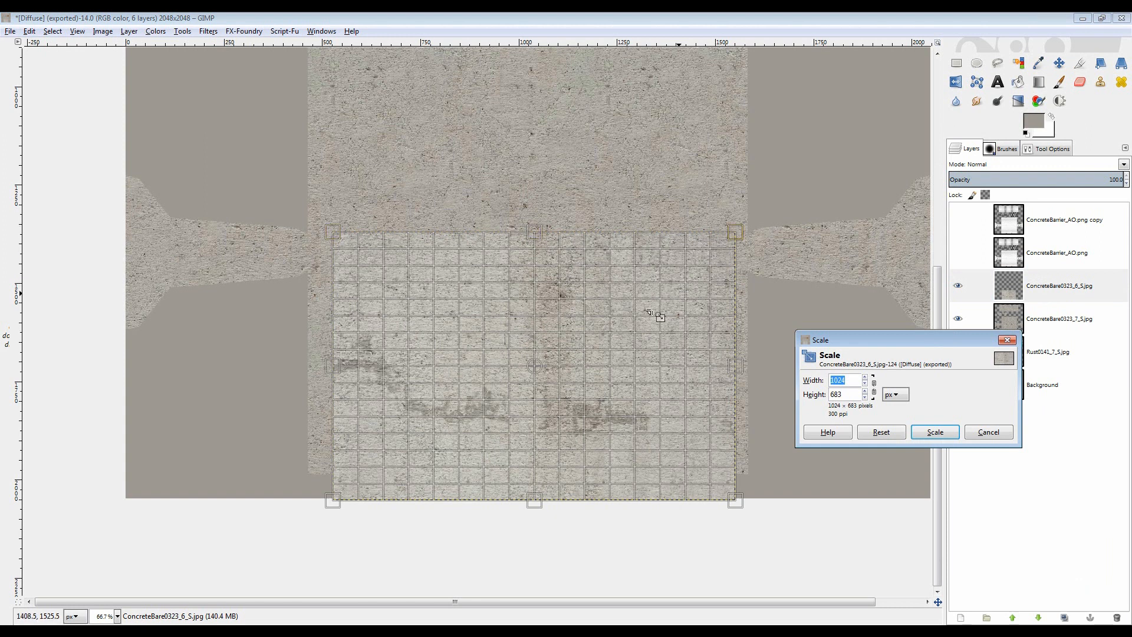
pyautogui.click(543, 364)
pyautogui.moveTo(535, 366); pyautogui.dragTo(529, 349)
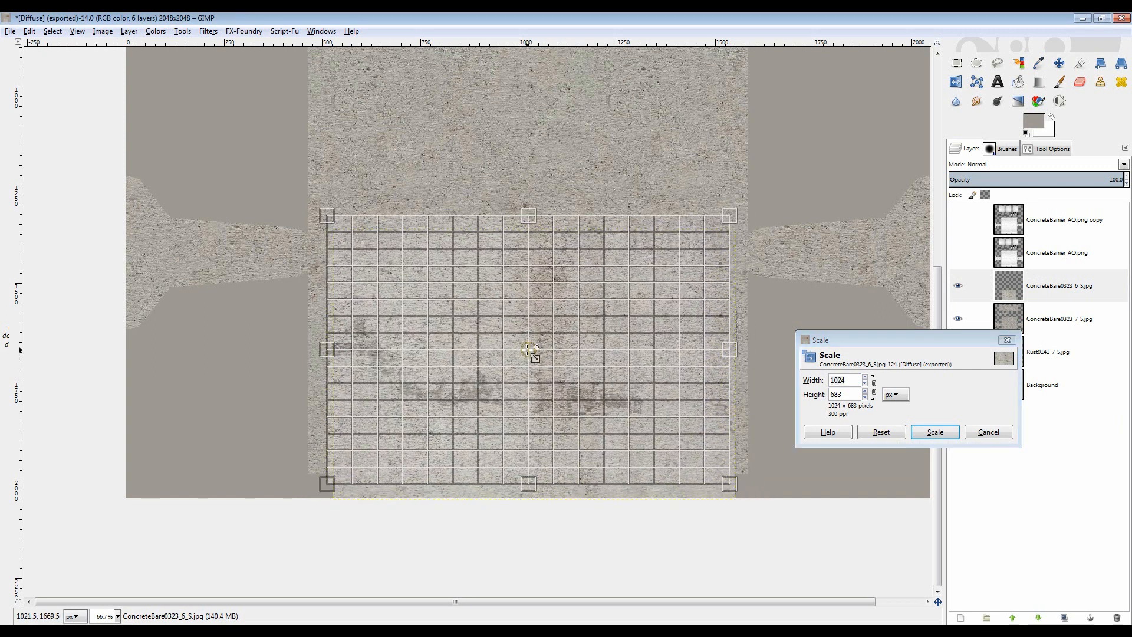
pyautogui.click(875, 389)
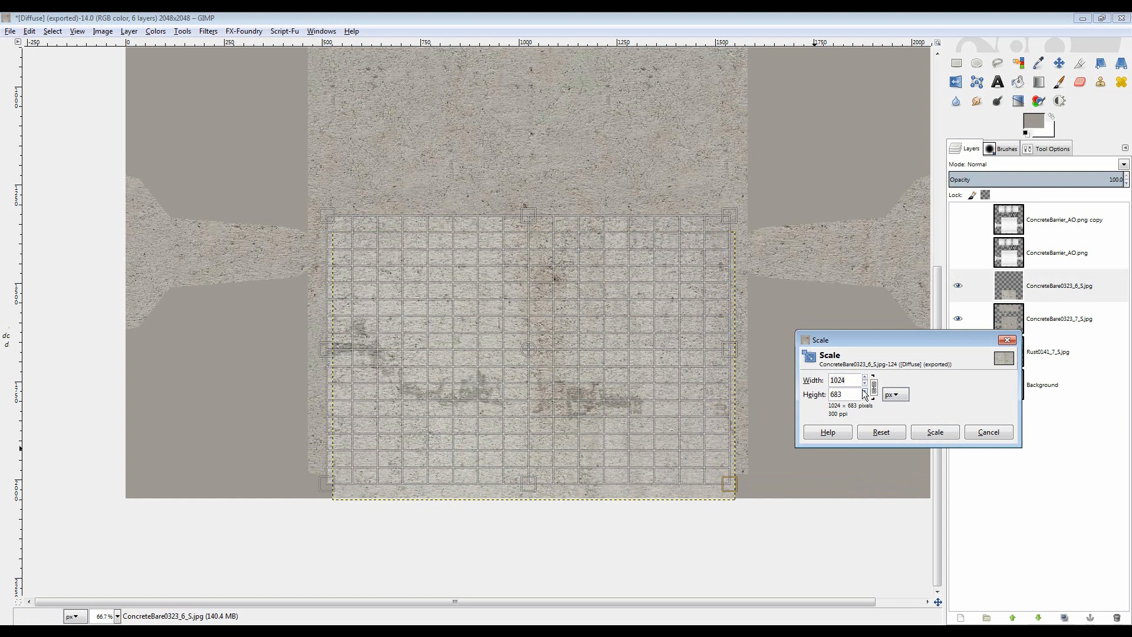
pyautogui.moveTo(731, 218); pyautogui.dragTo(595, 318)
pyautogui.moveTo(456, 399); pyautogui.dragTo(462, 368)
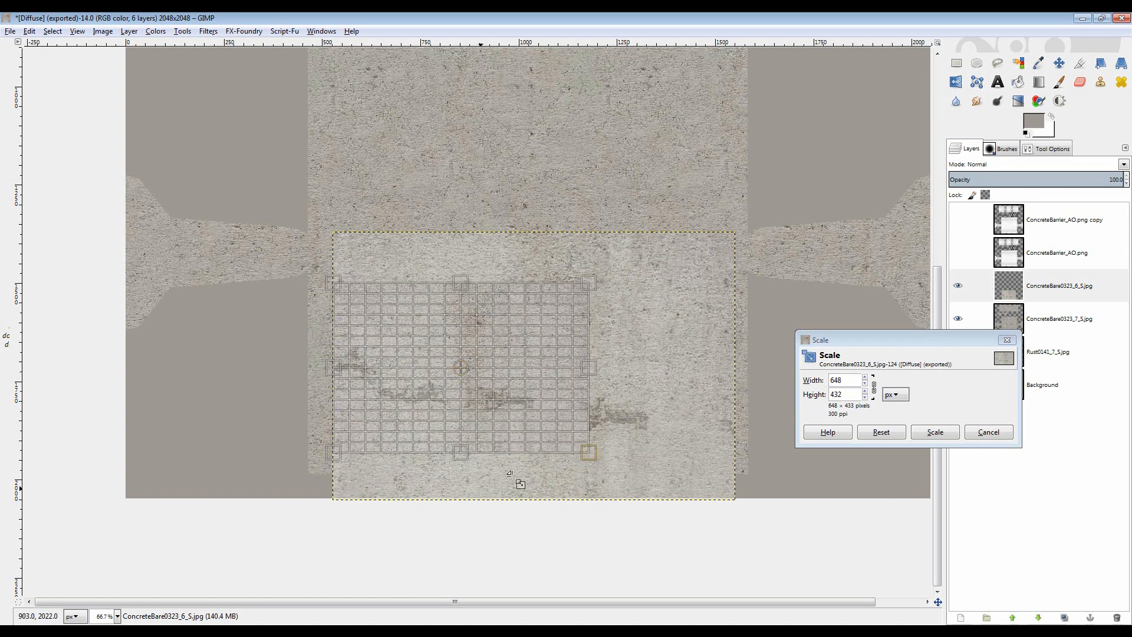
pyautogui.click(935, 432)
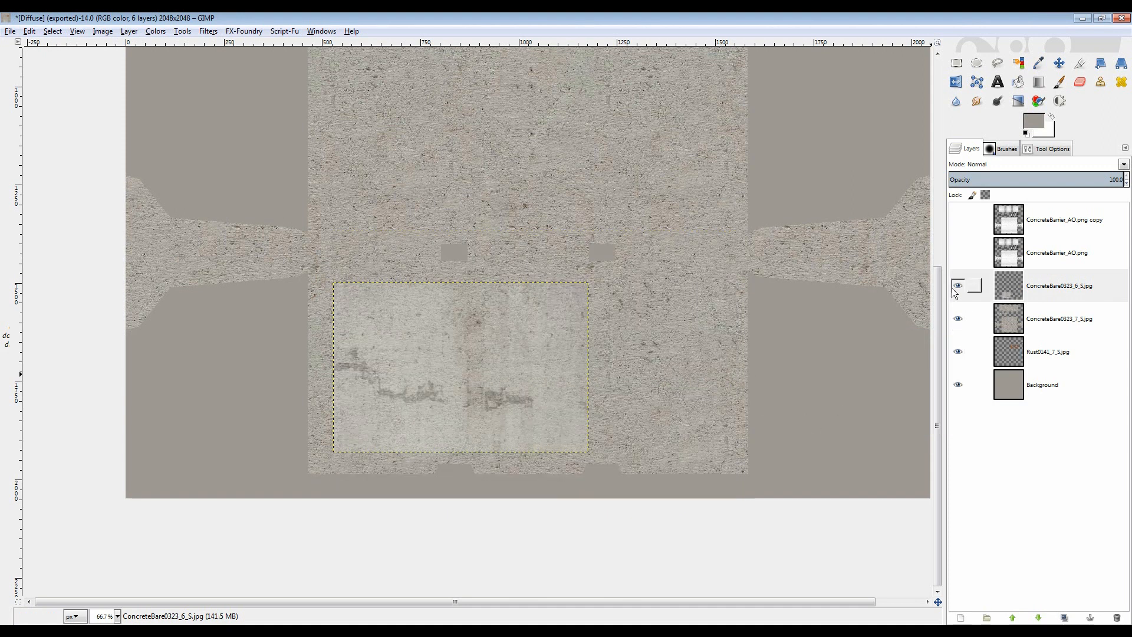
# - Expand the ConcreteBare0323_6_S.jpg layer's boundary to the full image size
pyautogui.click(1060, 66)
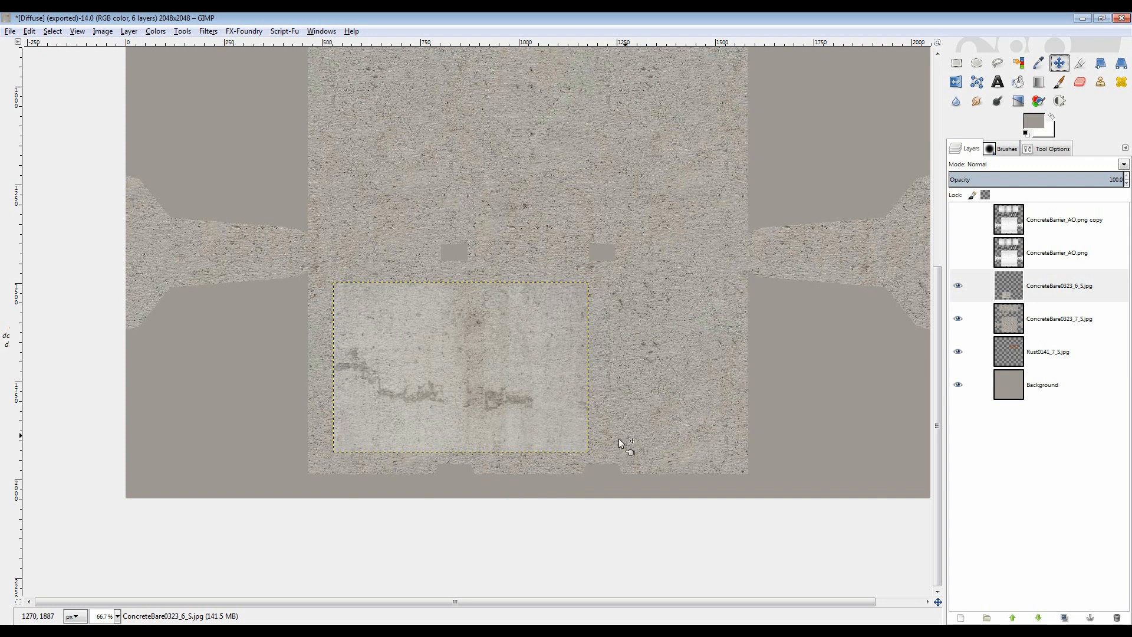
pyautogui.rightClick(515, 334)
pyautogui.moveTo(583, 411)
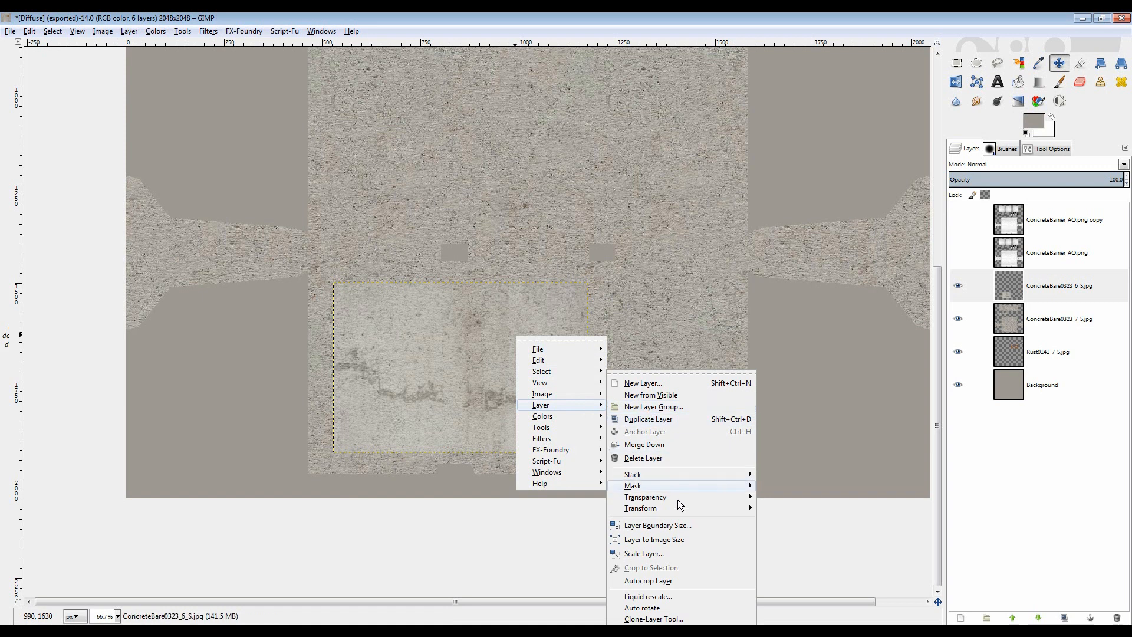
pyautogui.click(655, 543)
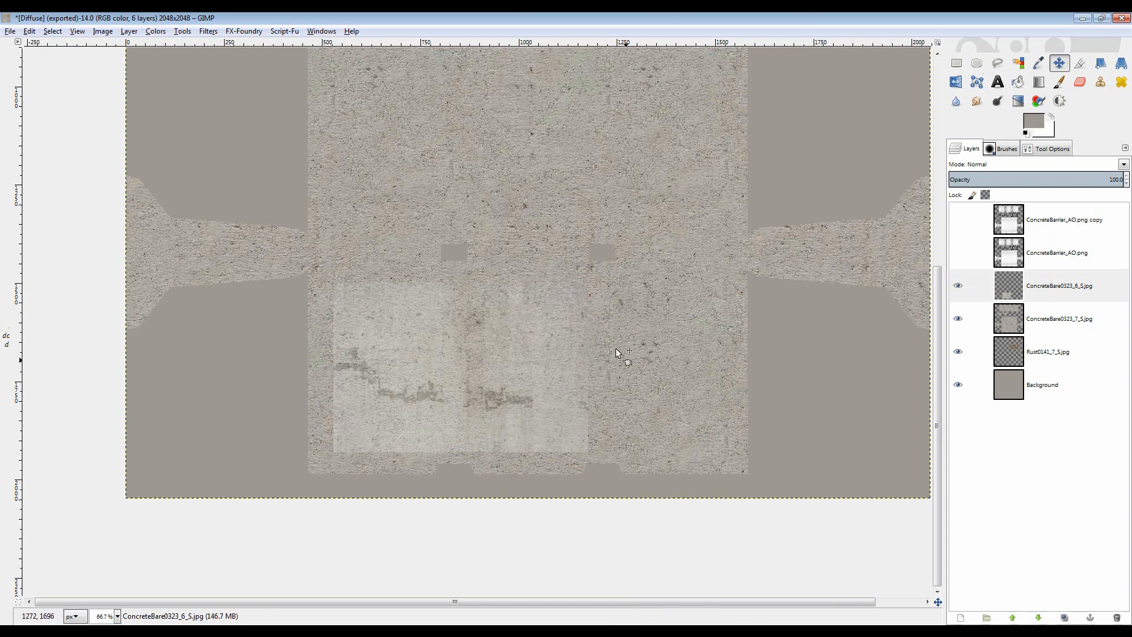
# - Sharpen the ConcreteBare0323_6_S.jpg layer with a sharpness of 45
pyautogui.scroll(1, 449, 336)
pyautogui.moveTo(505, 463); pyautogui.dragTo(530, 337)
pyautogui.scroll(1, 533, 371)
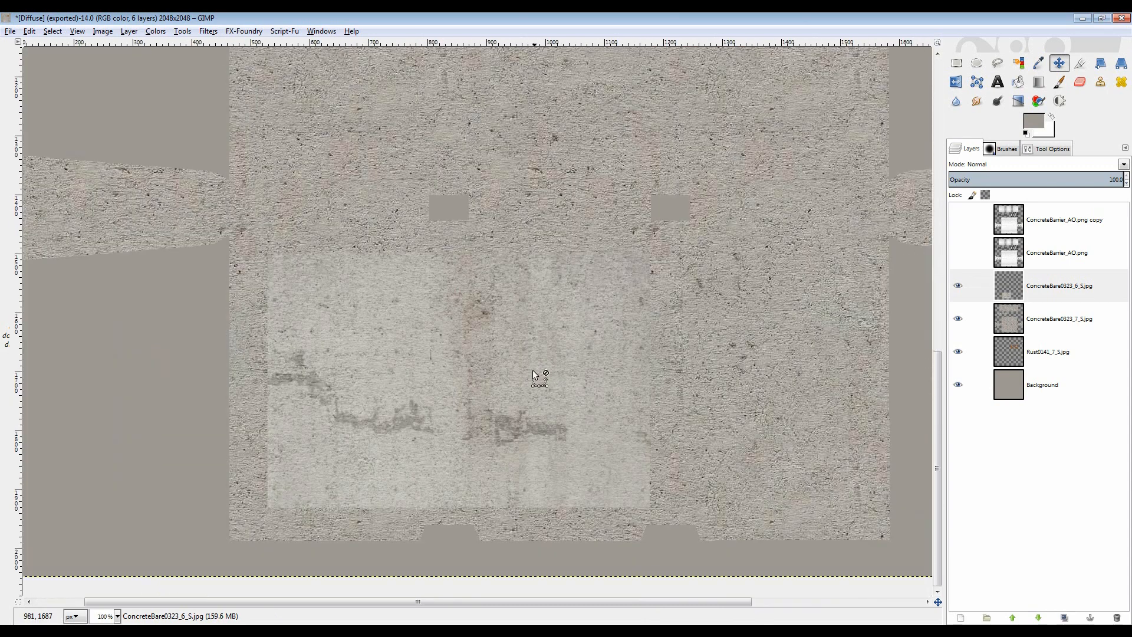
pyautogui.scroll(1, 483, 394)
pyautogui.moveTo(522, 378); pyautogui.dragTo(501, 376)
pyautogui.scroll(-1, 501, 376)
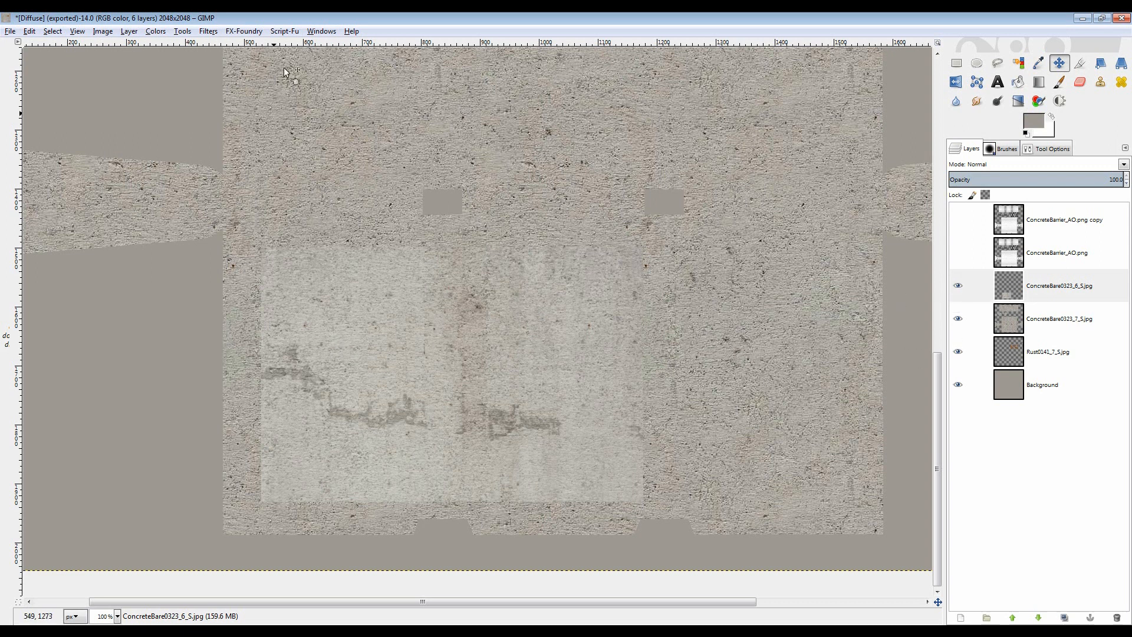
pyautogui.click(208, 31)
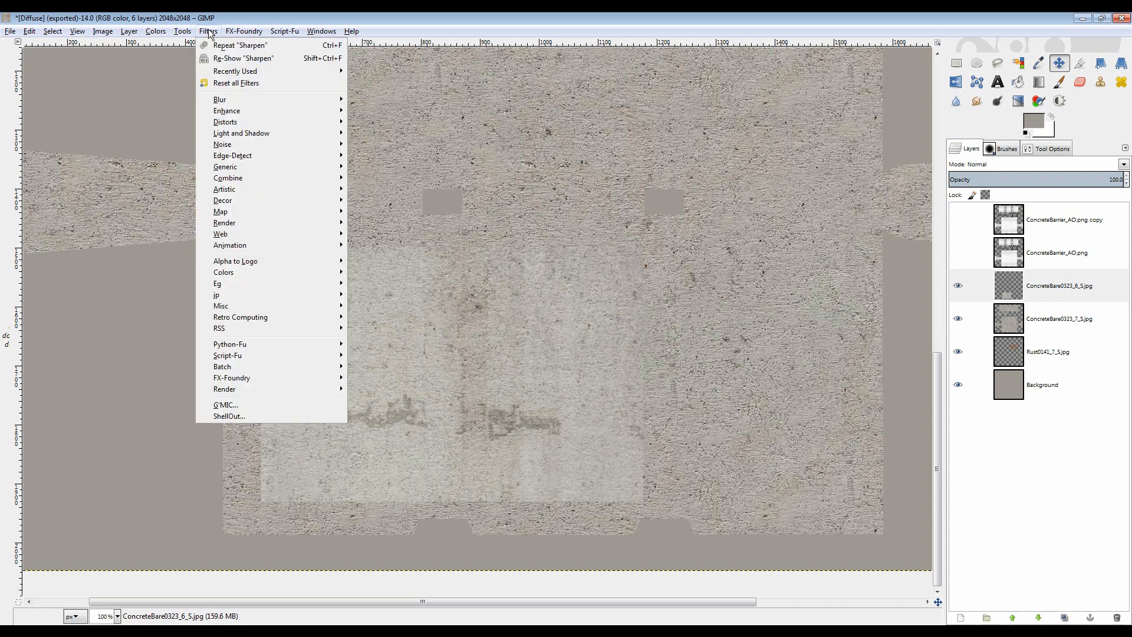
pyautogui.click(262, 59)
pyautogui.moveTo(321, 389); pyautogui.dragTo(646, 551)
pyautogui.moveTo(474, 122); pyautogui.dragTo(384, 28)
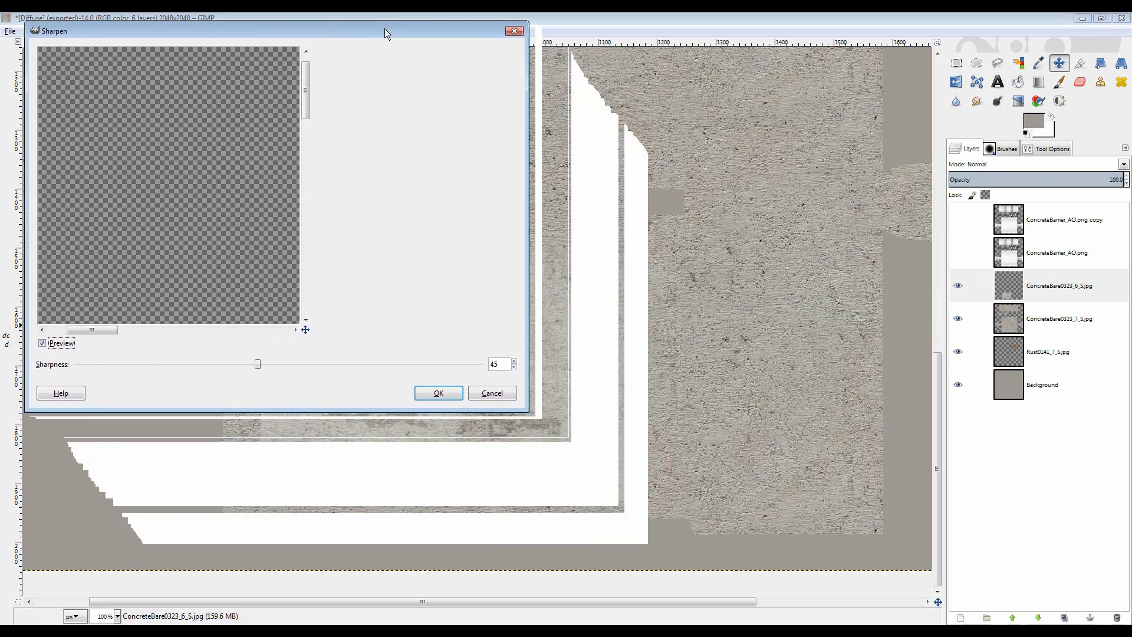
pyautogui.moveTo(314, 338); pyautogui.dragTo(314, 375)
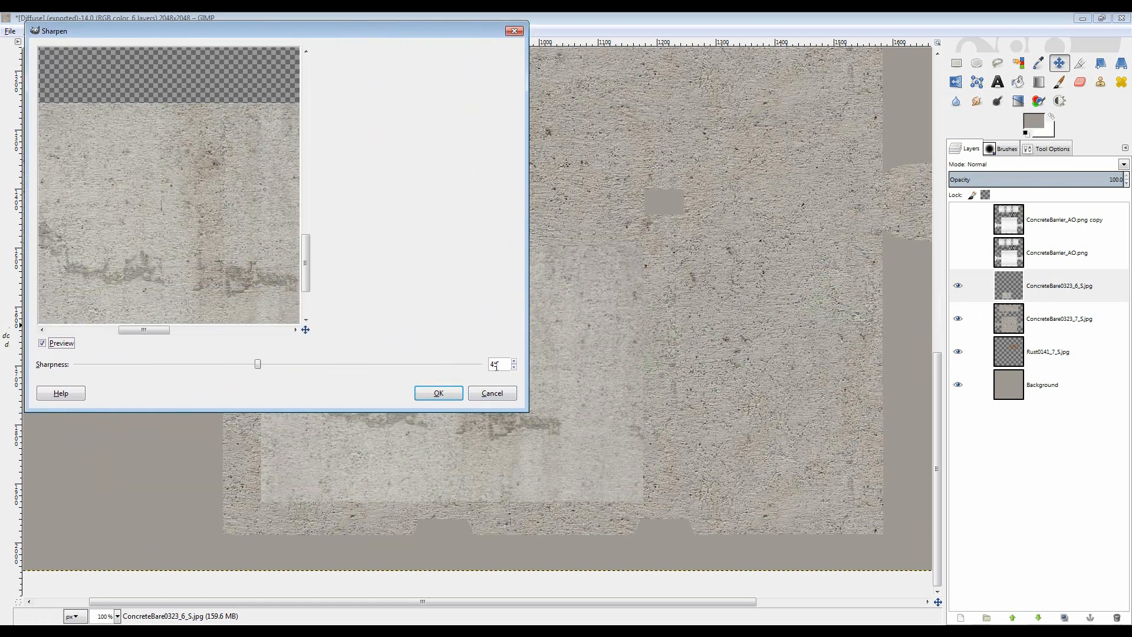
pyautogui.click(436, 392)
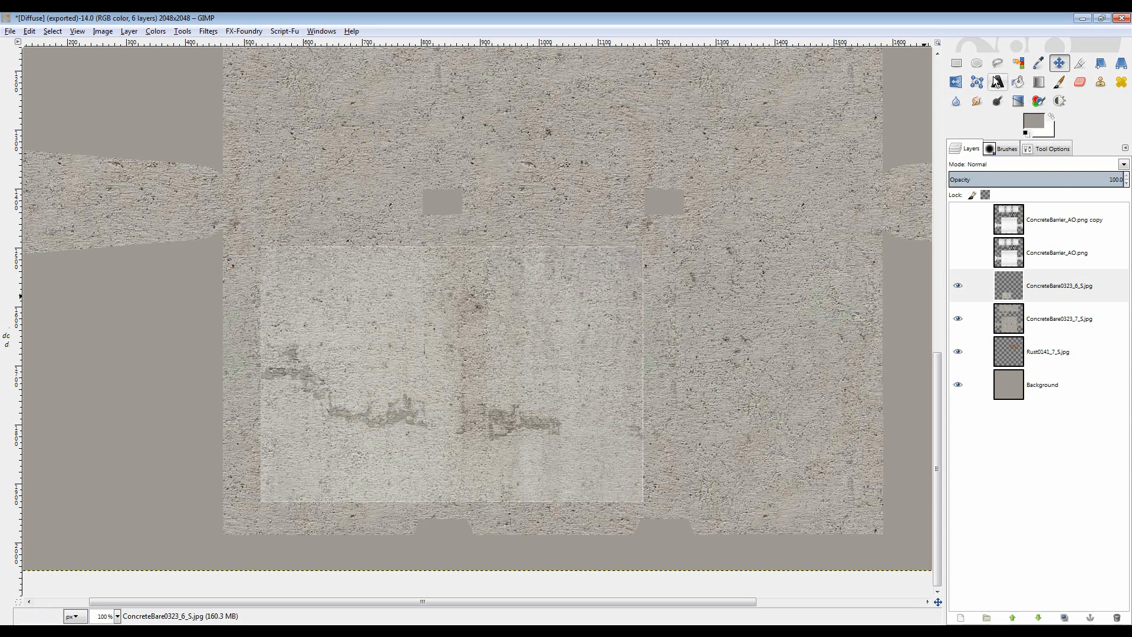
# - Erase the bright outline around the ConcreteBare0323_6_S.jpg patch with straight eraser lines along all four edges
pyautogui.click(1079, 82)
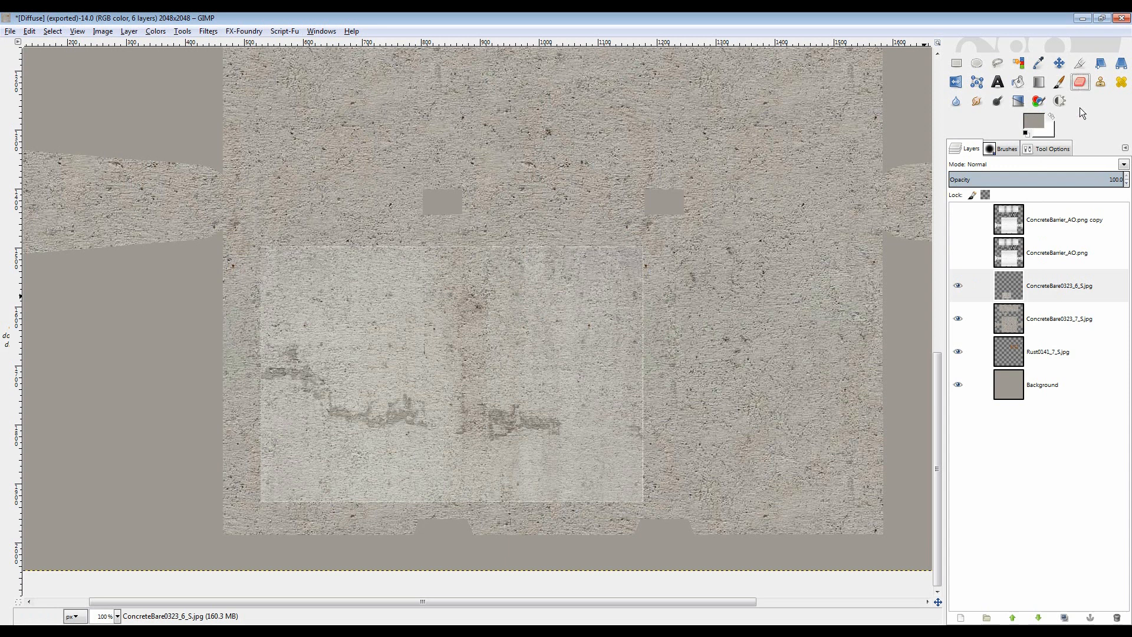
pyautogui.click(643, 248)
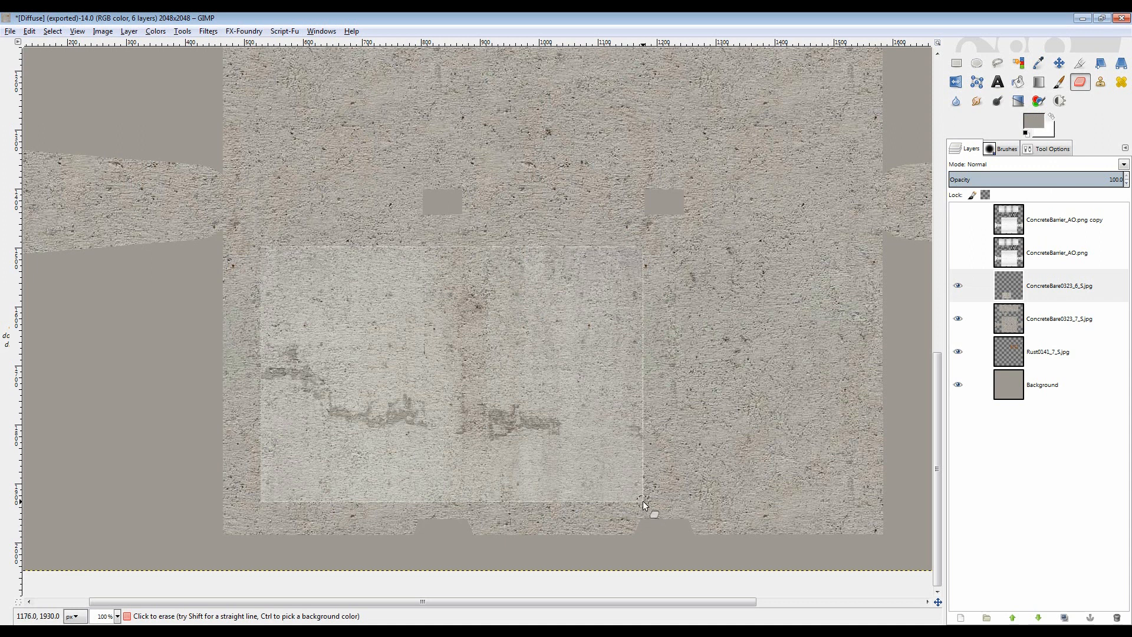
pyautogui.press('shift')
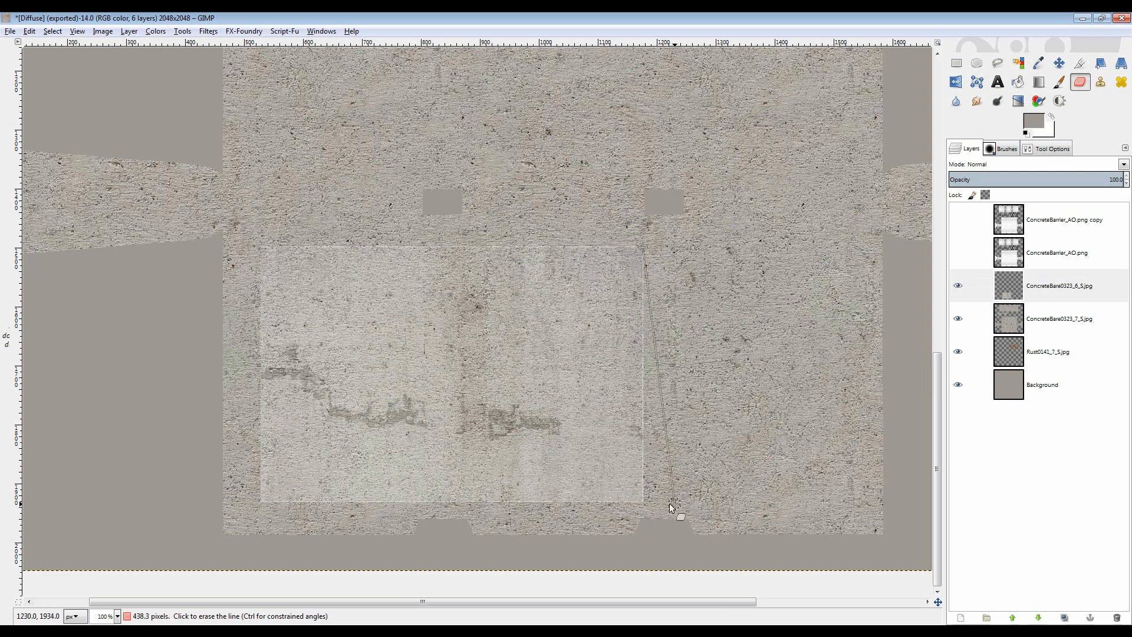
pyautogui.keyDown('shift'); pyautogui.click(642, 500); pyautogui.keyUp('shift')
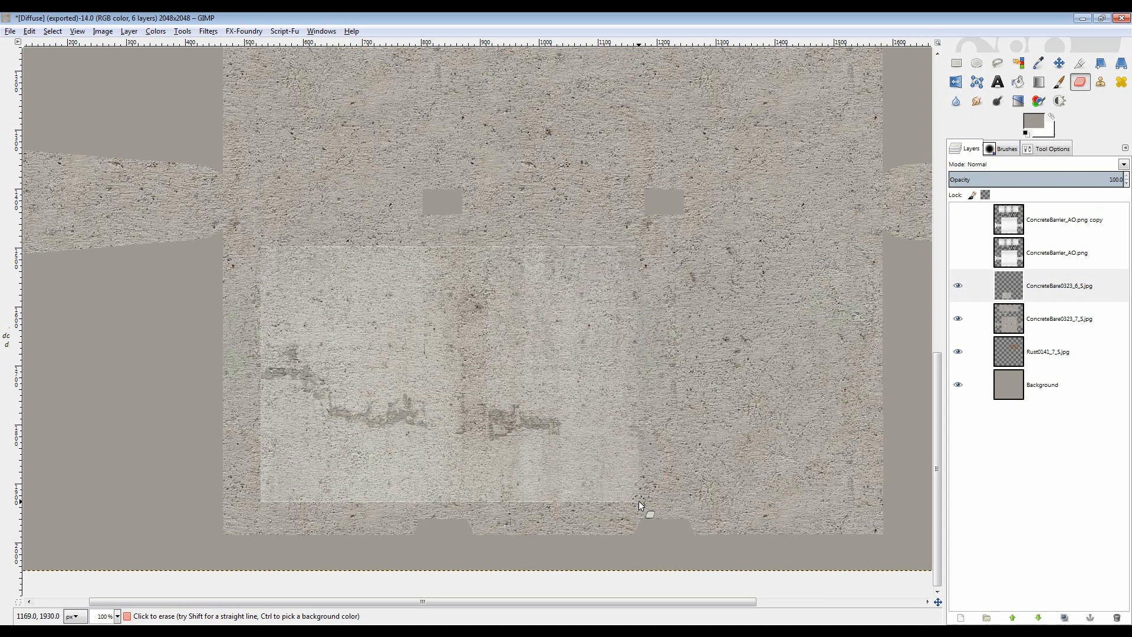
pyautogui.keyDown('shift'); pyautogui.click(262, 502); pyautogui.keyUp('shift')
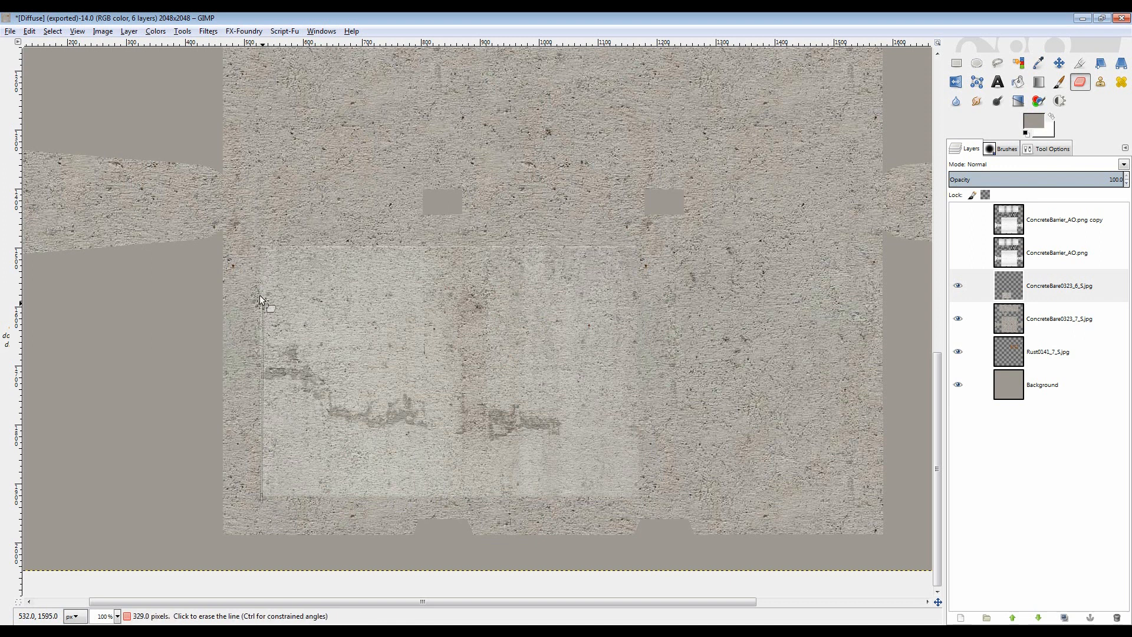
pyautogui.keyDown('shift'); pyautogui.click(262, 248); pyautogui.keyUp('shift')
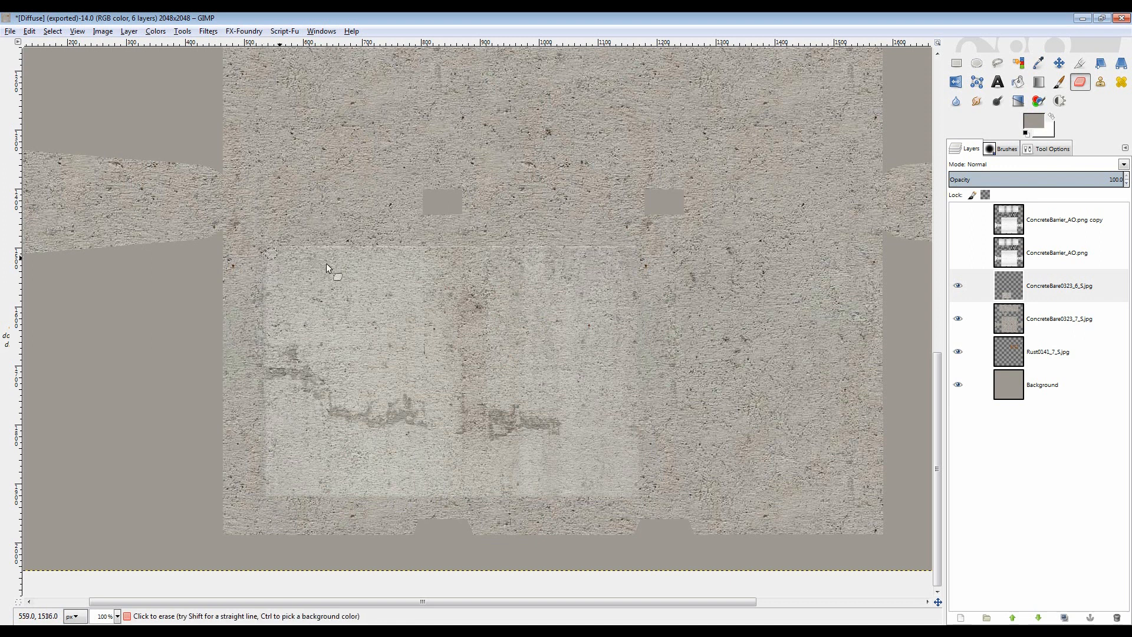
pyautogui.keyDown('shift'); pyautogui.click(637, 247); pyautogui.keyUp('shift')
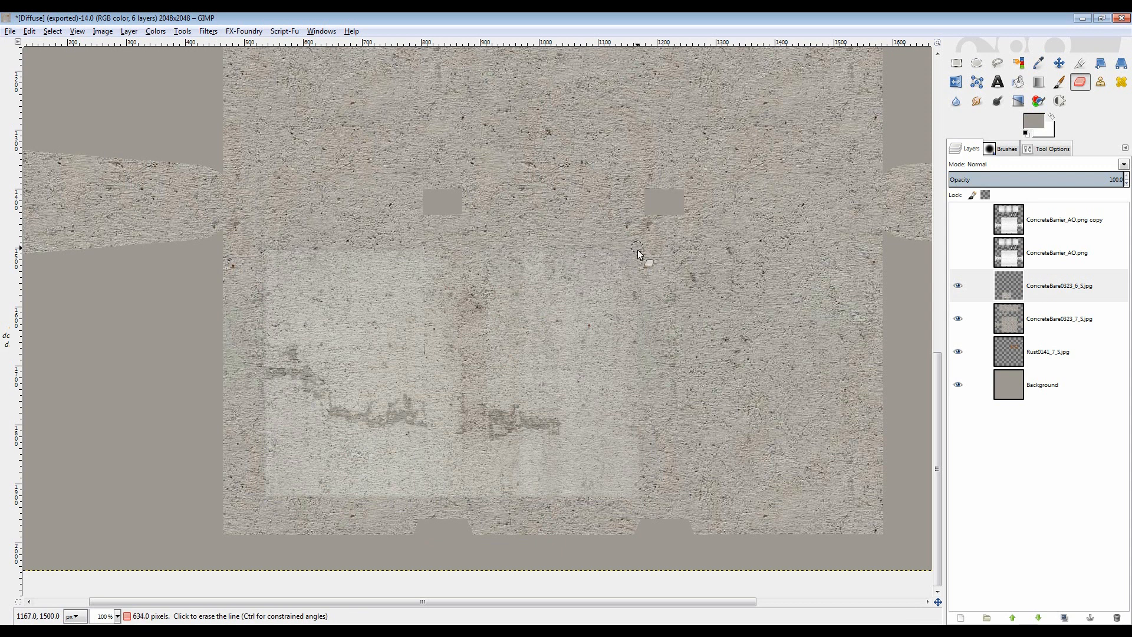
pyautogui.hscroll(-2, 606, 398)
pyautogui.scroll(-2, 606, 397)
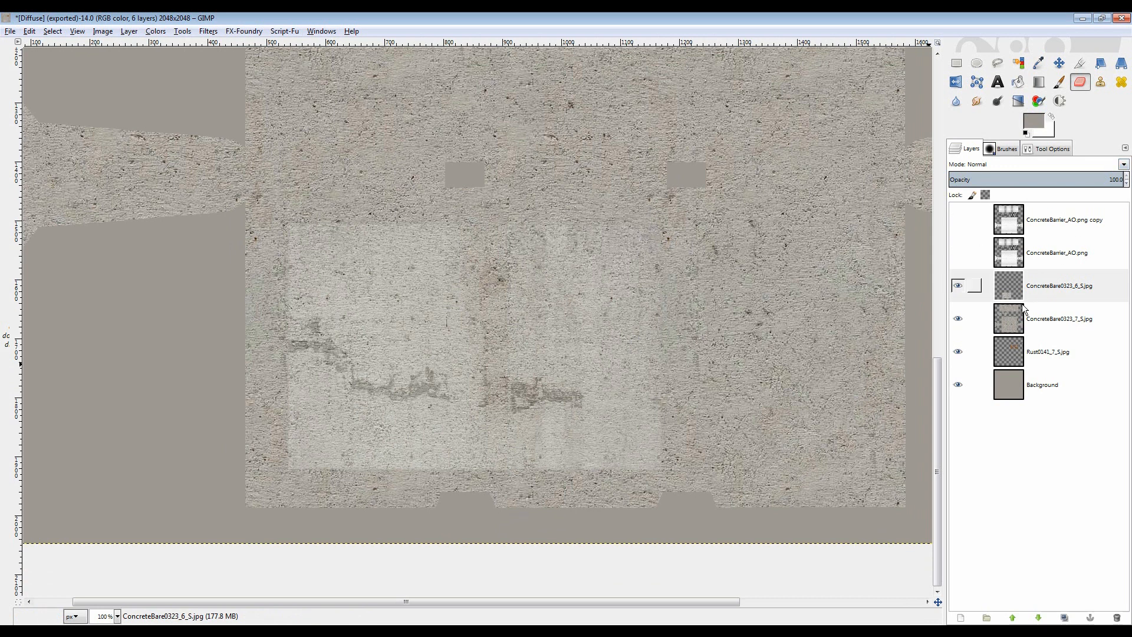
# - Try the Screen, Multiply, Overlay and Darken only blend modes on the ConcreteBare0323_6_S.jpg layer and return it to Normal
pyautogui.click(1038, 285)
pyautogui.click(1125, 166)
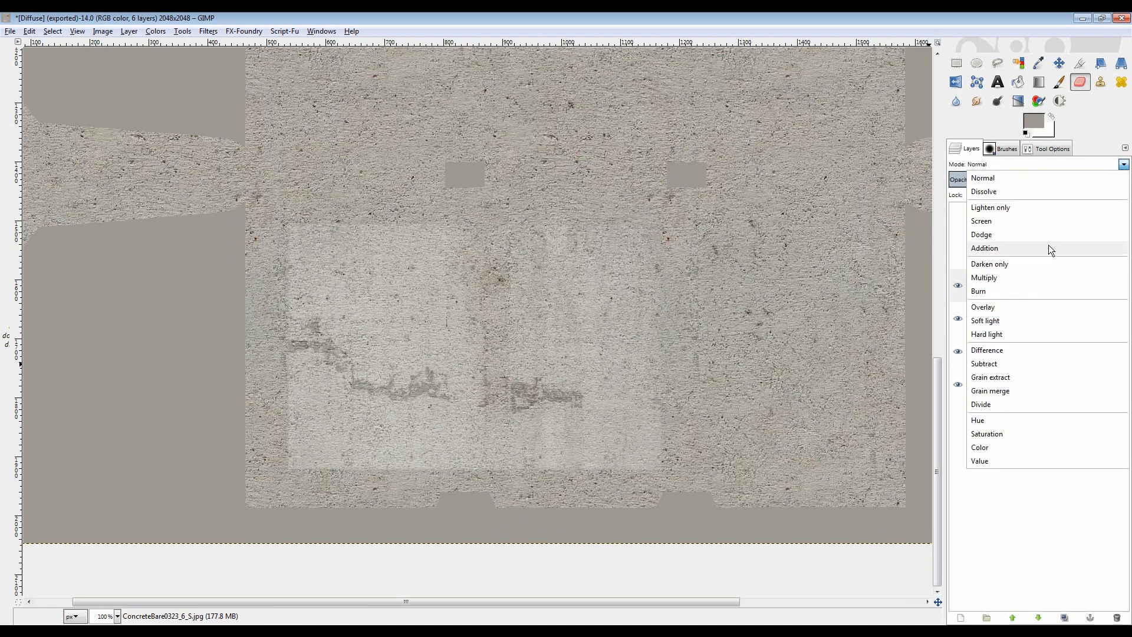
pyautogui.click(1002, 222)
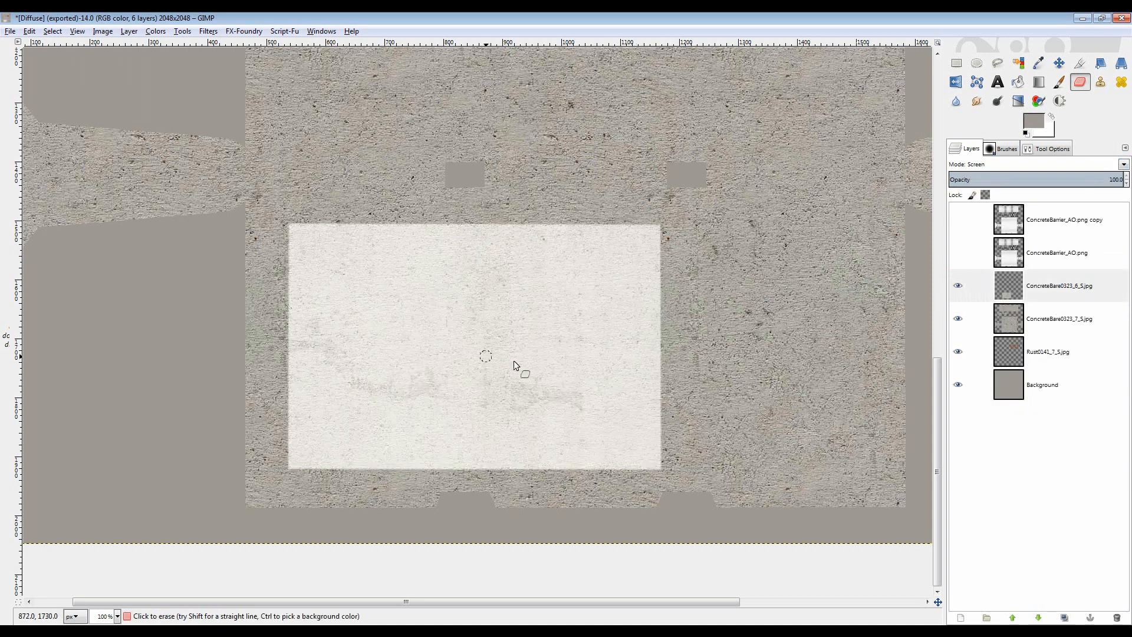
pyautogui.click(1123, 164)
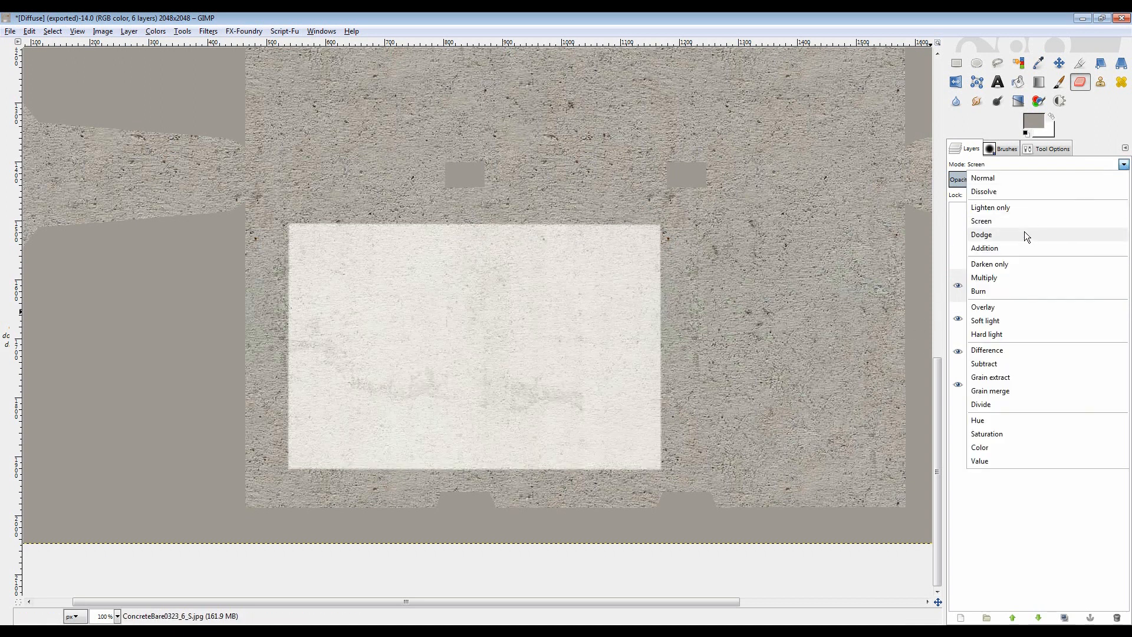
pyautogui.click(1009, 280)
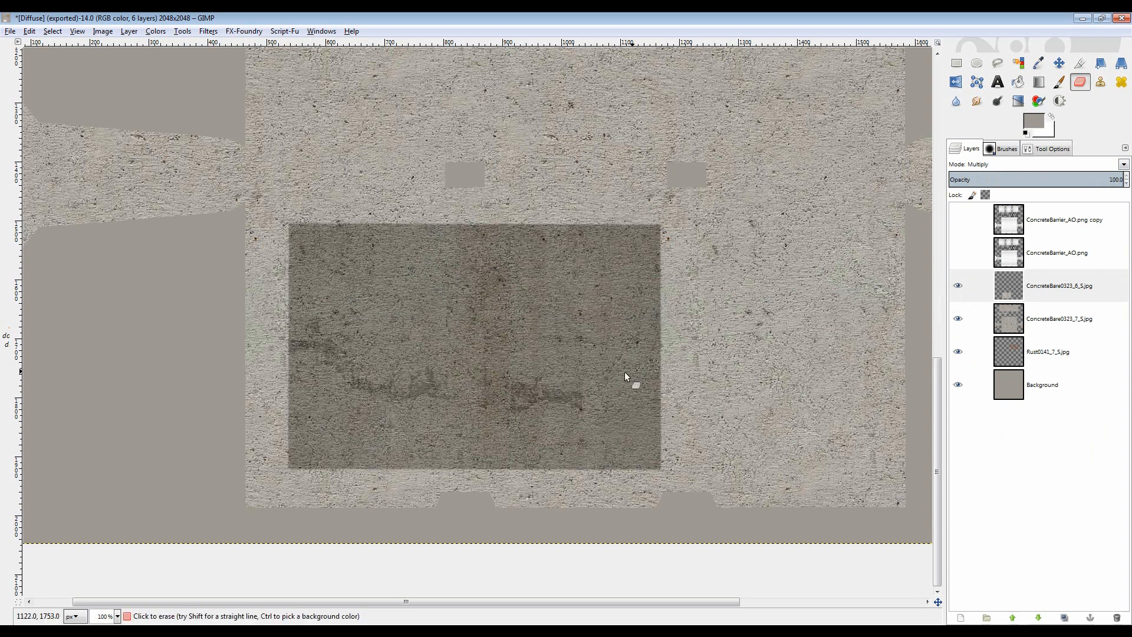
pyautogui.click(1122, 165)
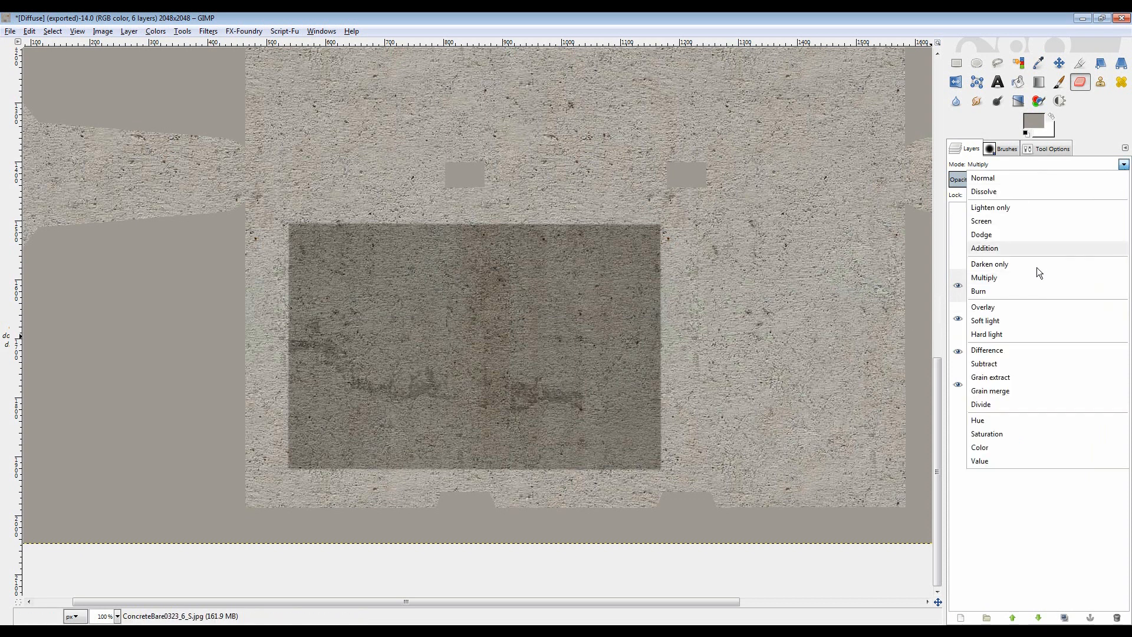
pyautogui.click(1014, 307)
pyautogui.click(1124, 164)
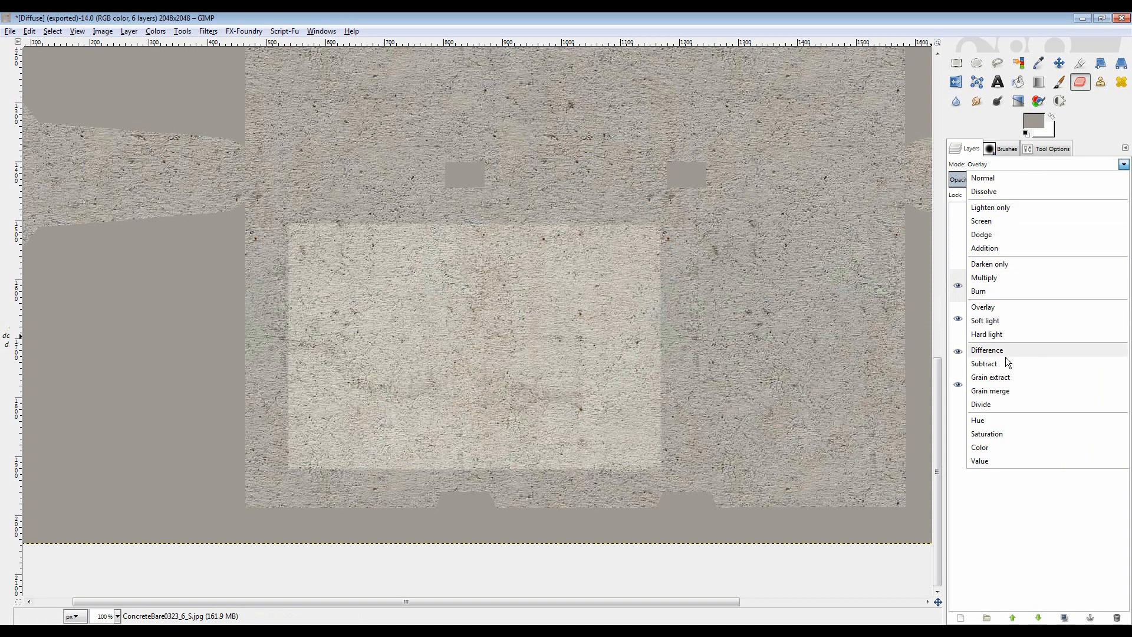
pyautogui.click(1012, 263)
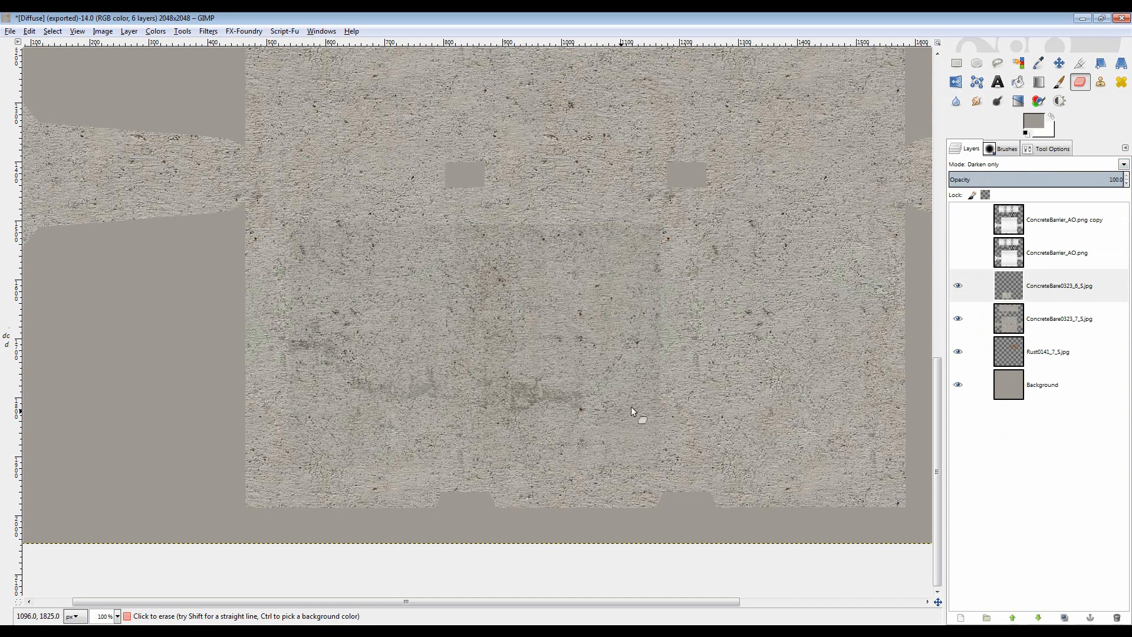
pyautogui.click(1124, 165)
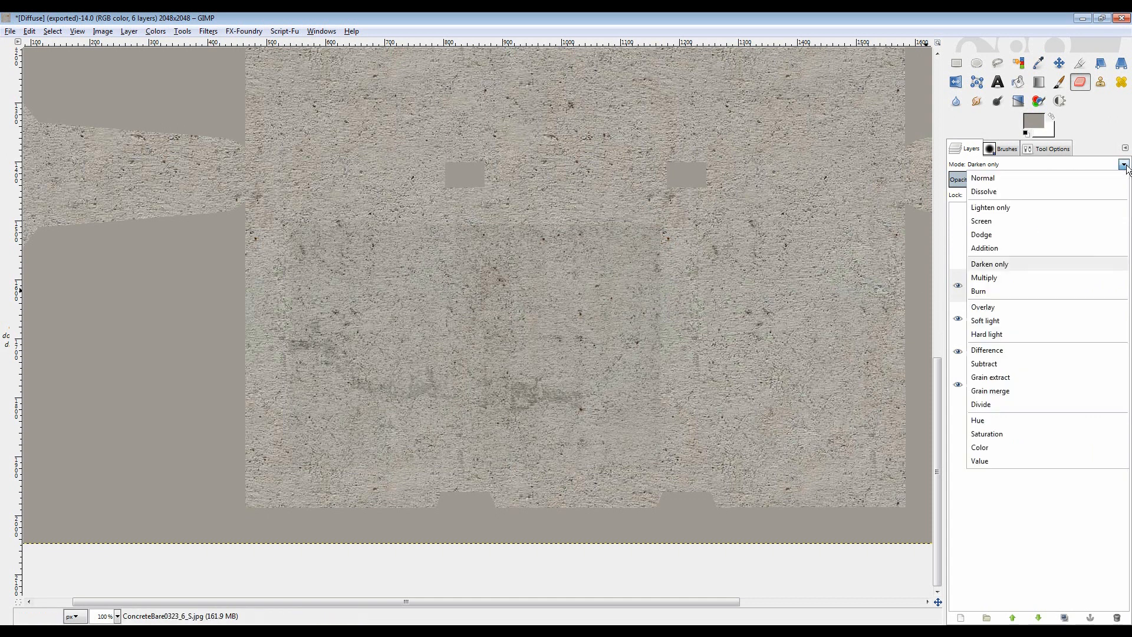
pyautogui.click(1031, 179)
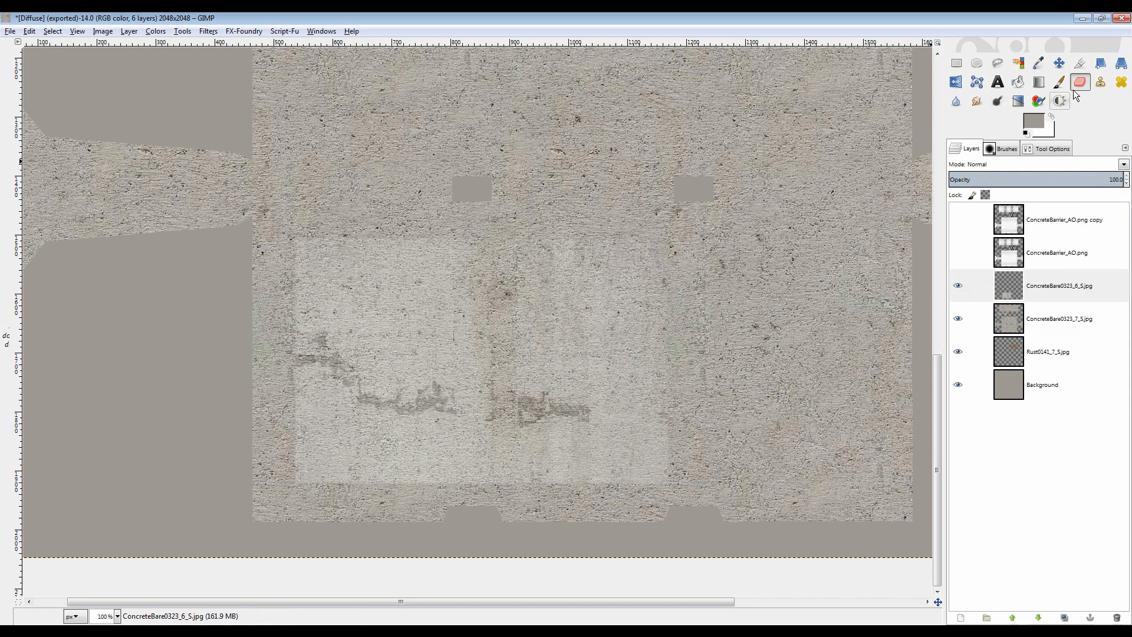
# - Set the eraser to size 97.29 with the soft Hardness 025 brush and erase the pale patch around the dark cracks
pyautogui.click(1002, 149)
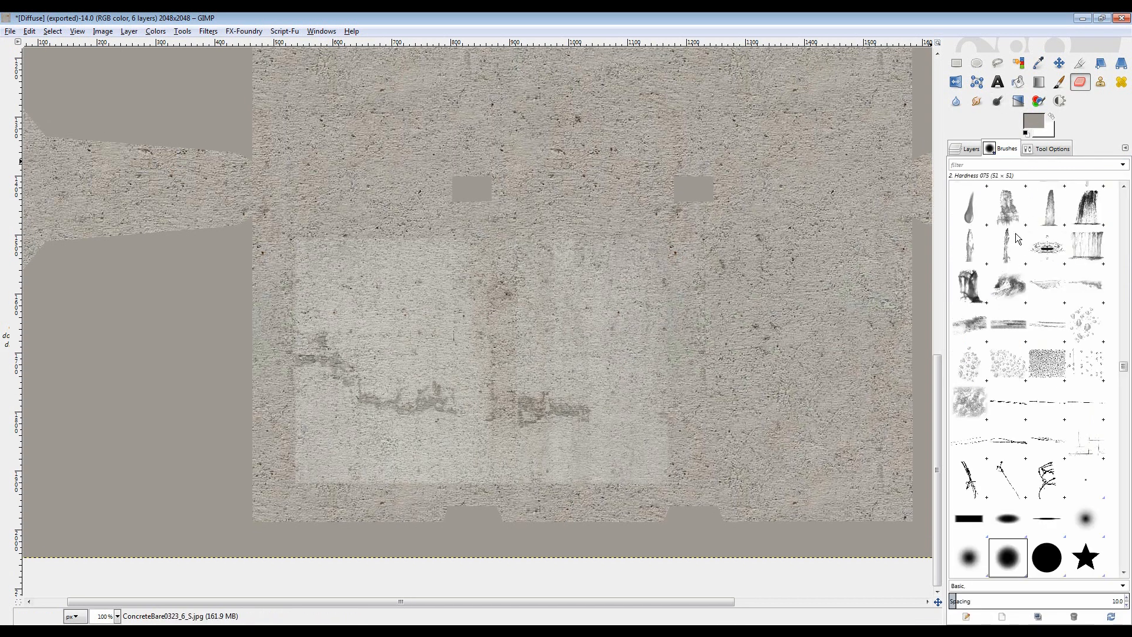
pyautogui.click(1053, 149)
pyautogui.moveTo(955, 230); pyautogui.dragTo(996, 227)
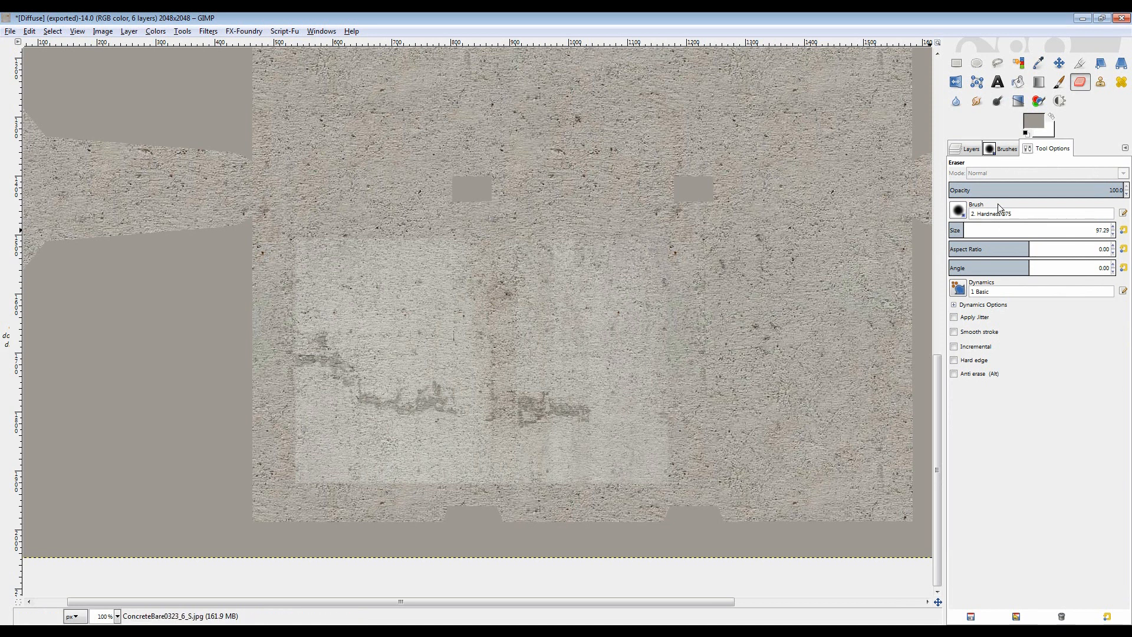
pyautogui.click(1005, 149)
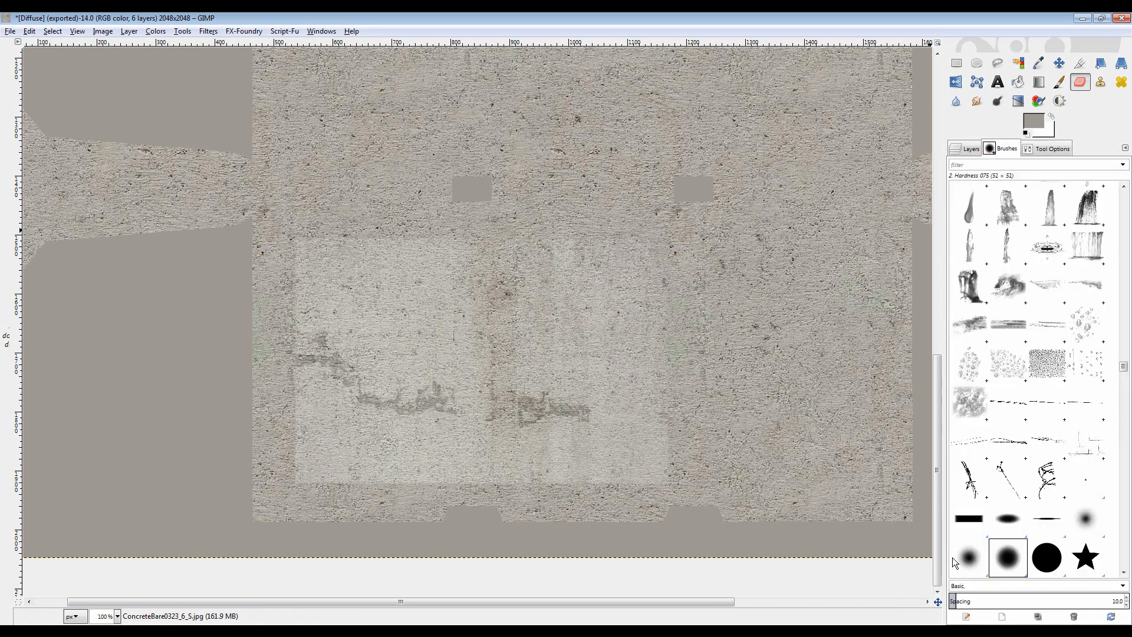
pyautogui.scroll(-2, 1070, 526)
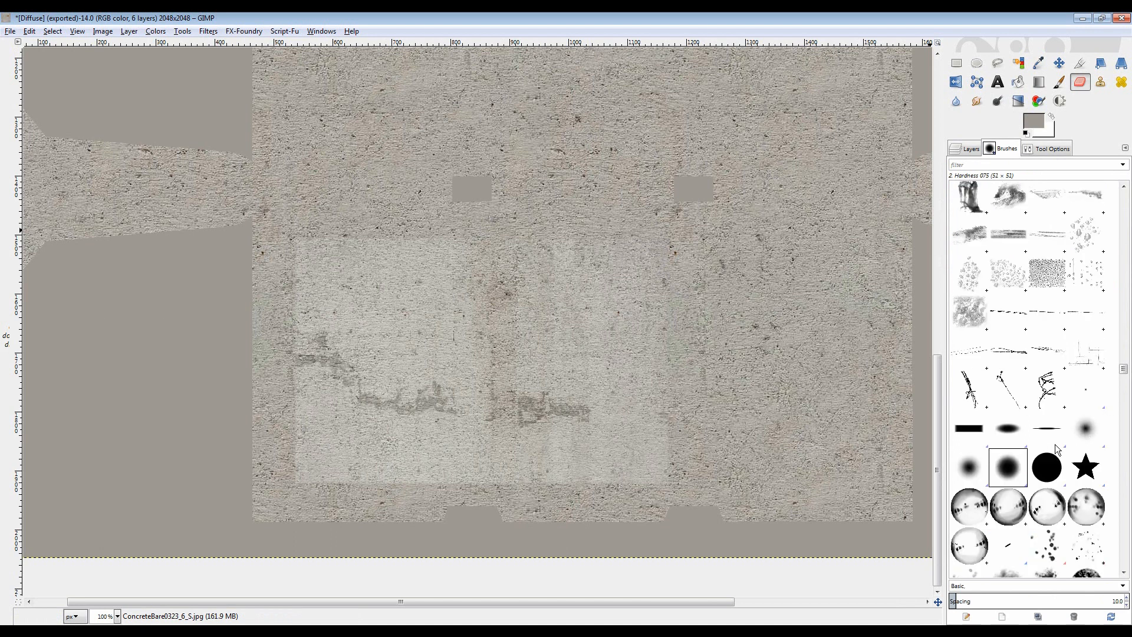
pyautogui.click(1086, 429)
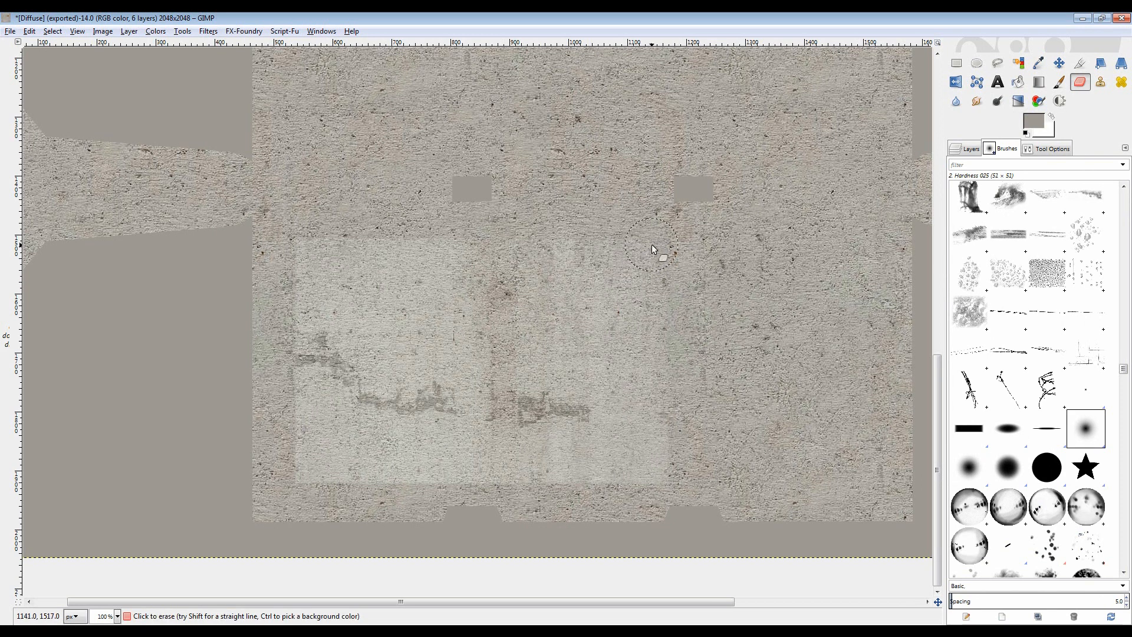
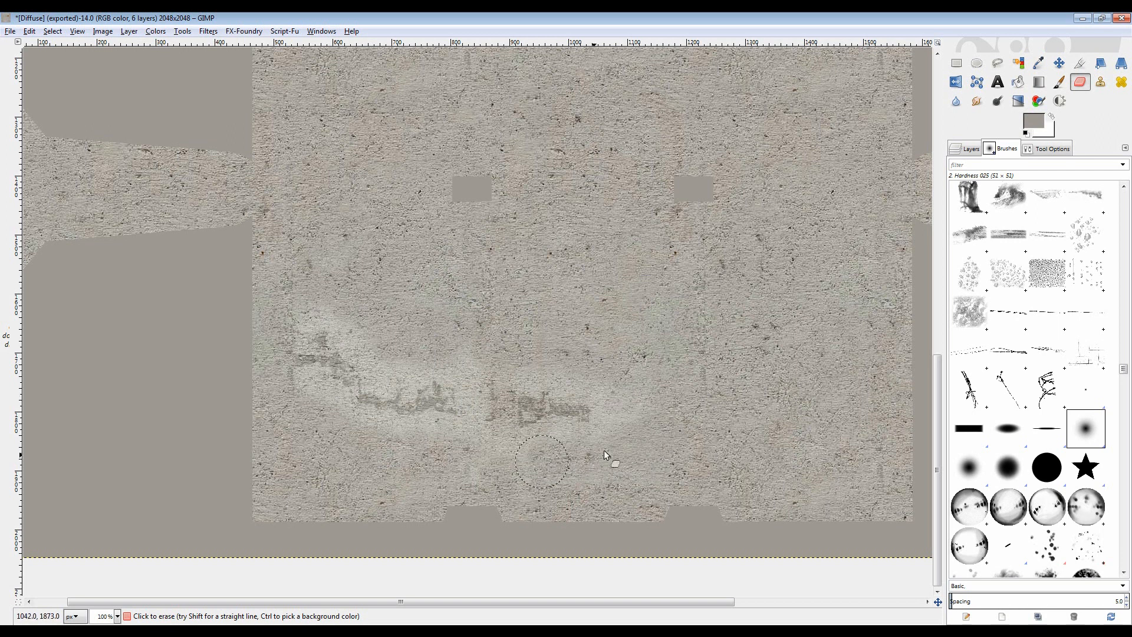
# - Show both ConcreteBarrier_AO.png layers again and check how the crack patch blends into the large concrete panel
pyautogui.scroll(-3, 641, 387)
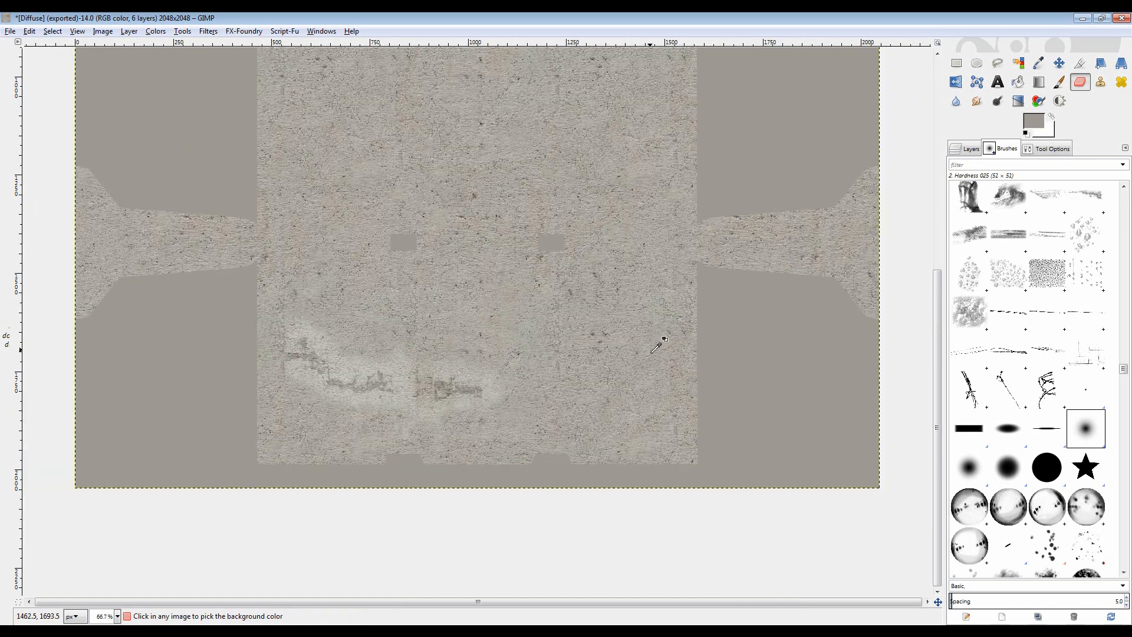
pyautogui.scroll(3, 498, 371)
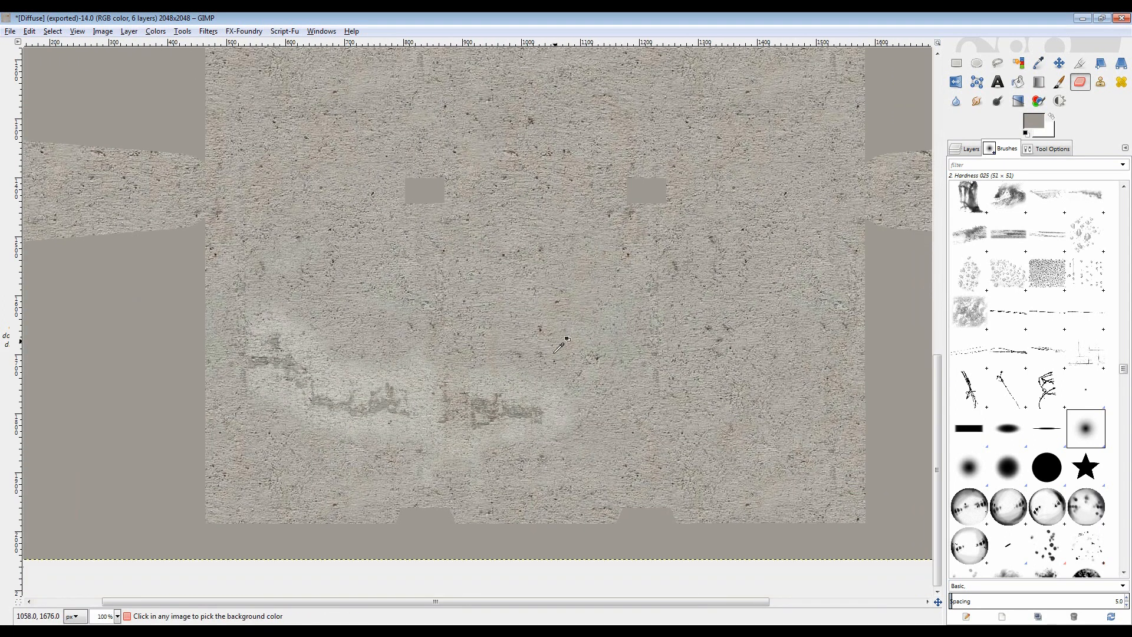
pyautogui.scroll(-3, 563, 336)
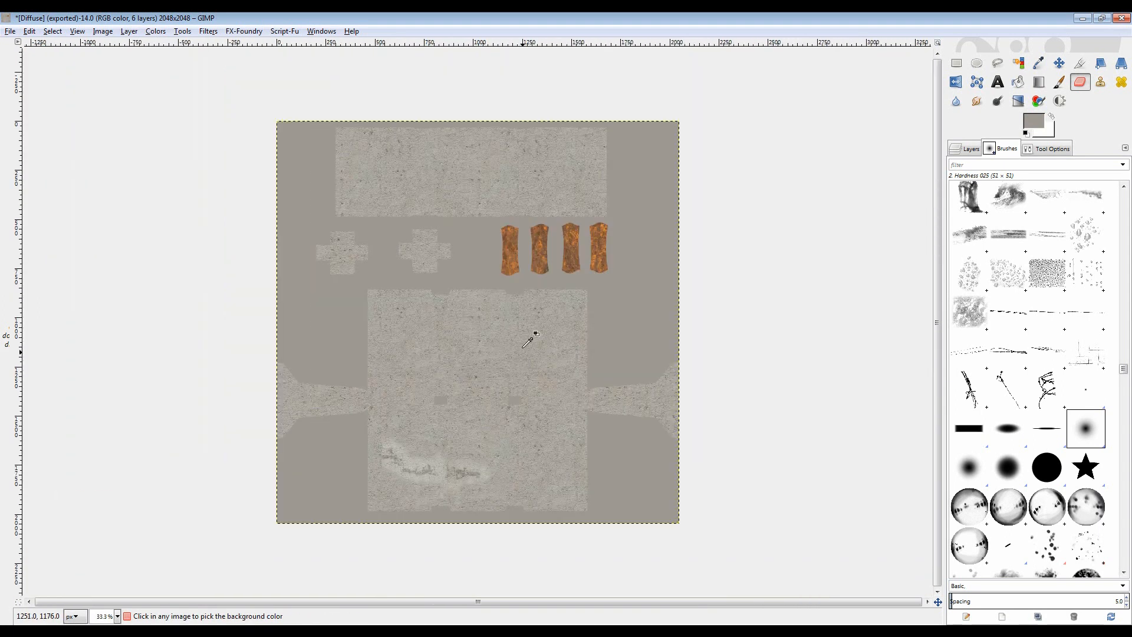
pyautogui.click(966, 148)
pyautogui.click(958, 254)
pyautogui.click(958, 220)
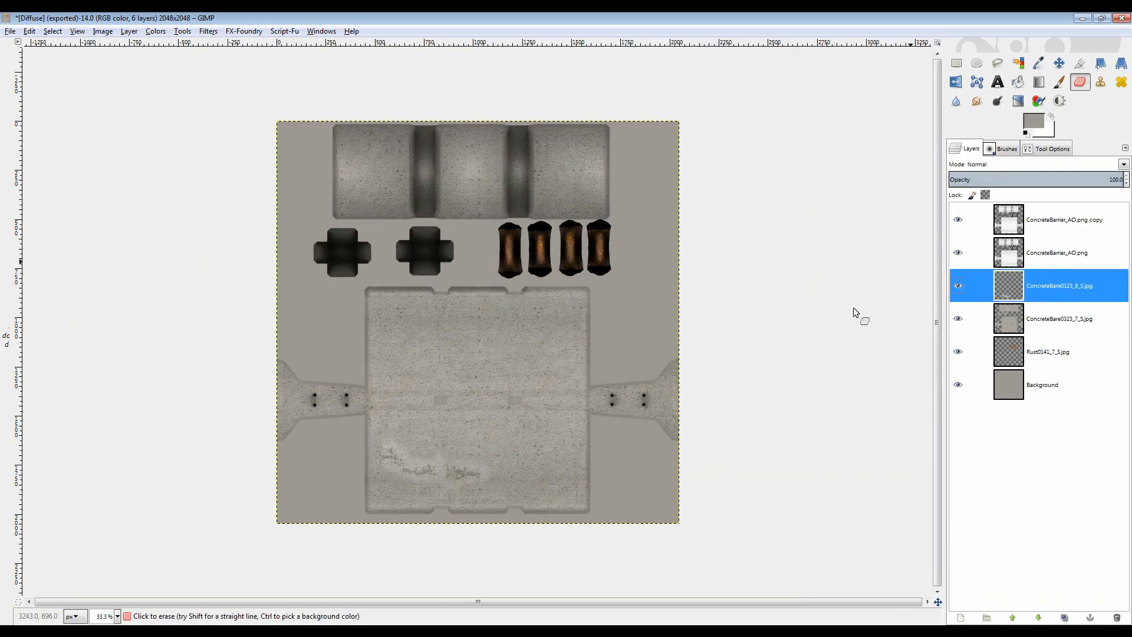
pyautogui.scroll(1, 501, 459)
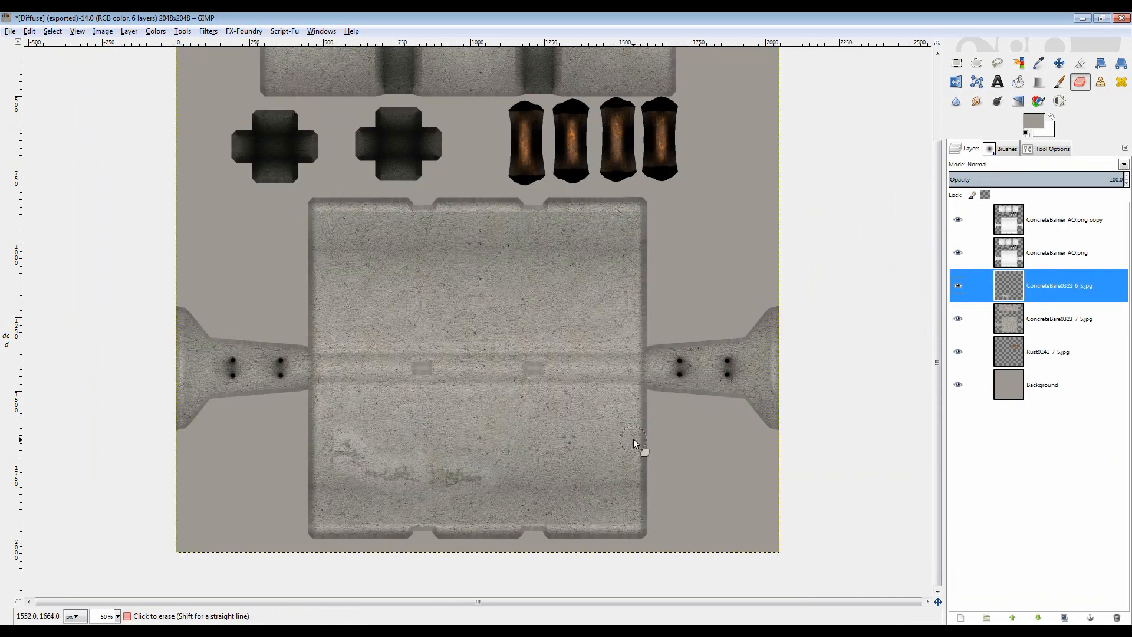
pyautogui.scroll(-1, 556, 424)
pyautogui.scroll(2, 530, 454)
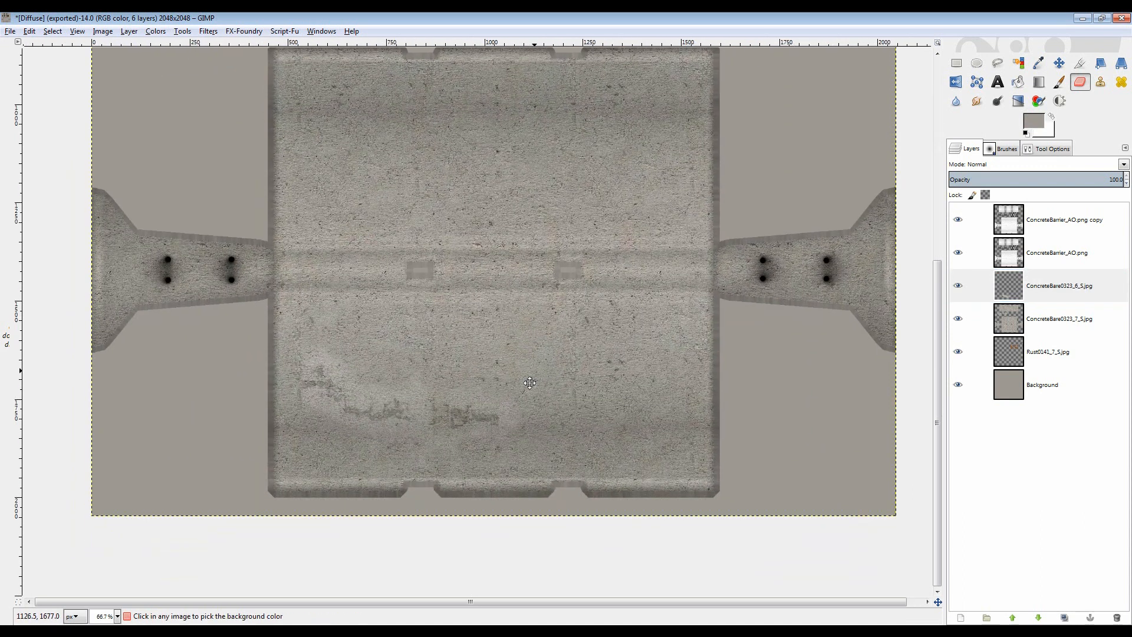
# - Save the layered texture as ConcreteBarrierDiffuse.xcf in the Documents folder
pyautogui.moveTo(549, 380); pyautogui.dragTo(534, 425)
pyautogui.scroll(-2, 563, 362)
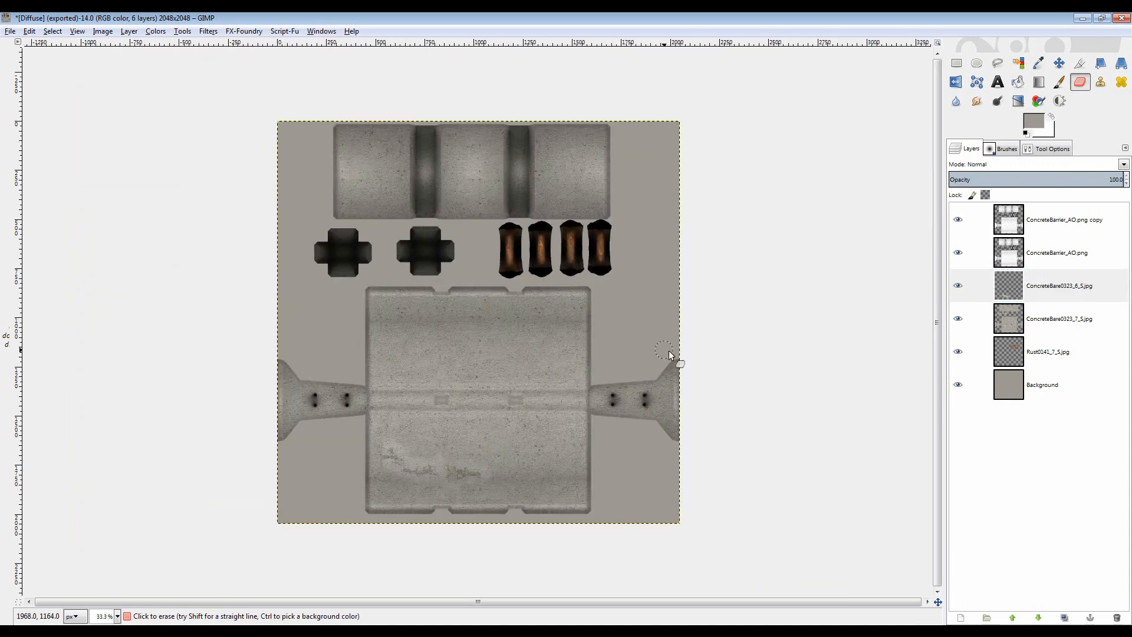
pyautogui.click(9, 31)
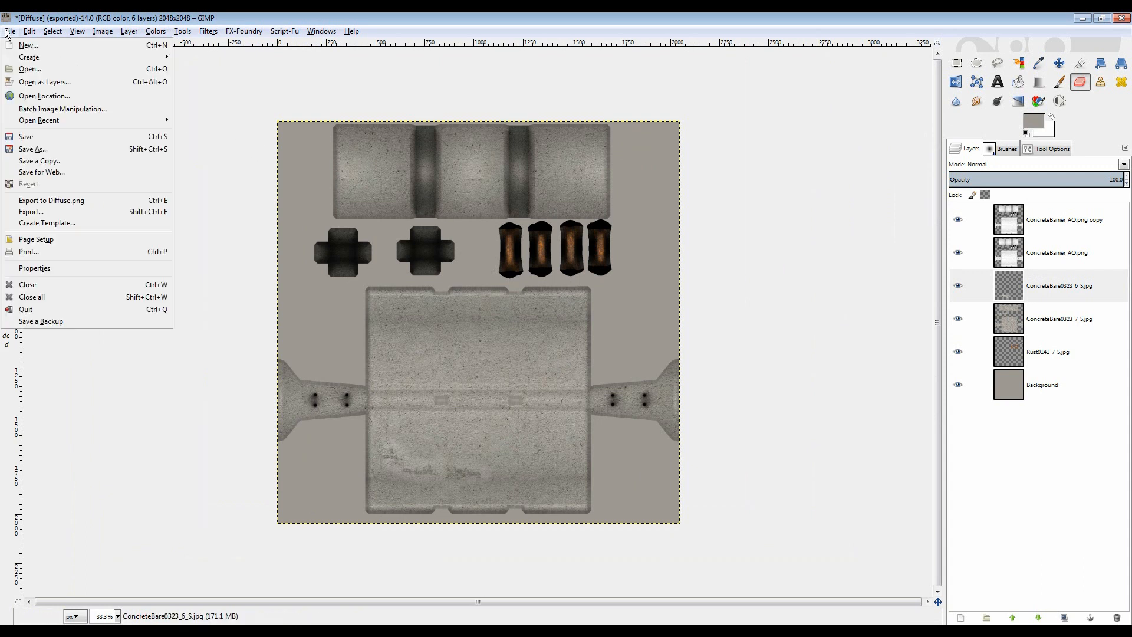
pyautogui.click(65, 151)
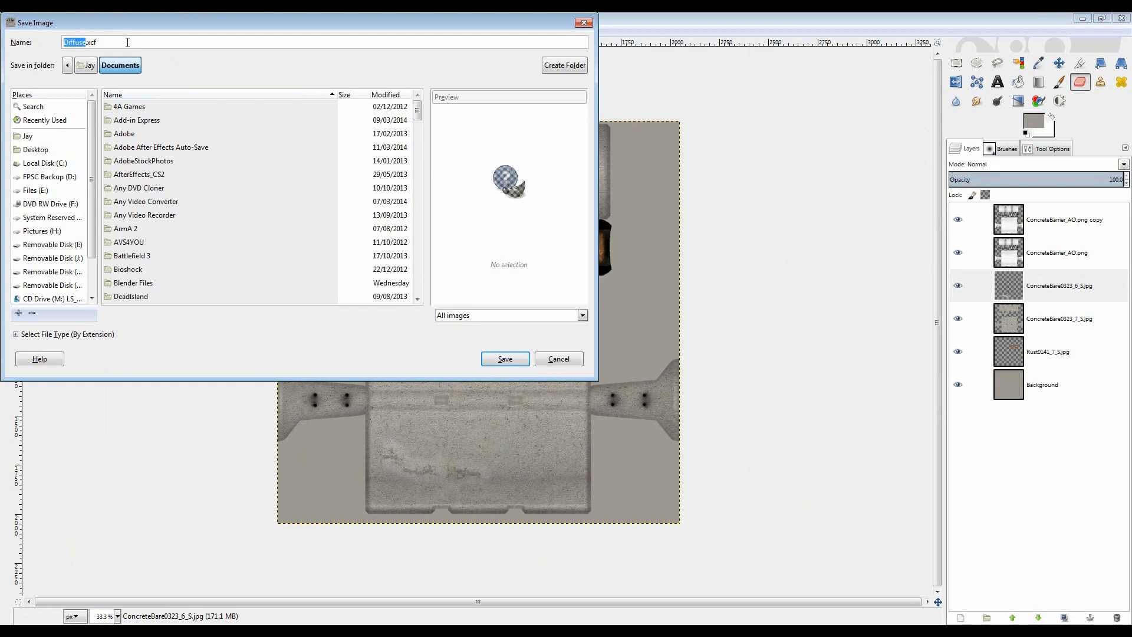
pyautogui.write('ConcreteBarrier')
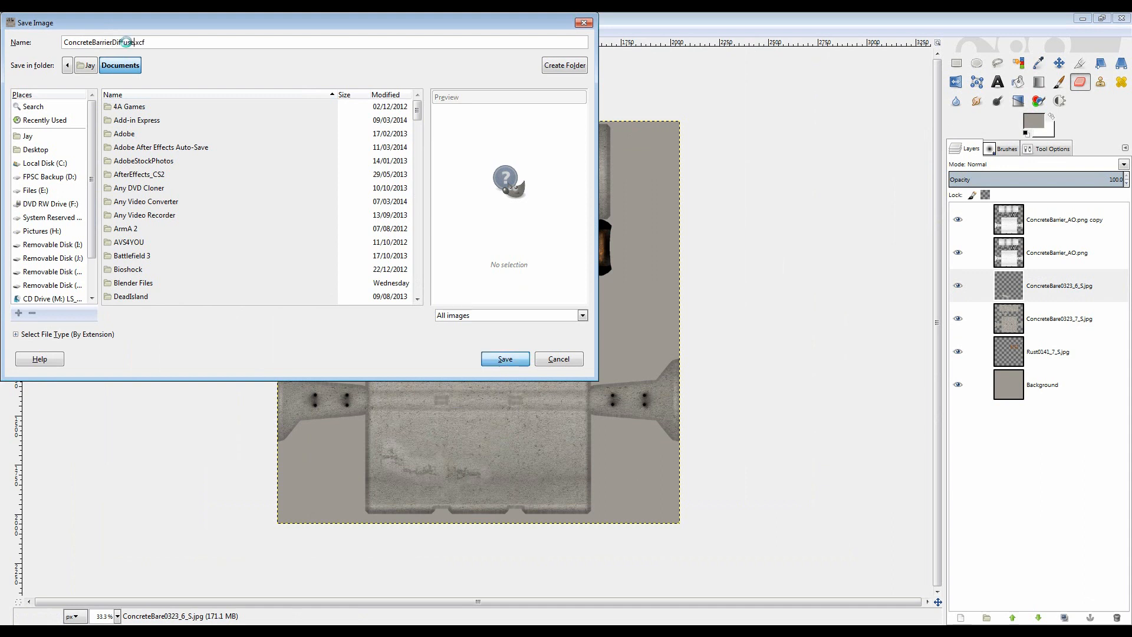
pyautogui.write('Diffuse')
pyautogui.press('Return')
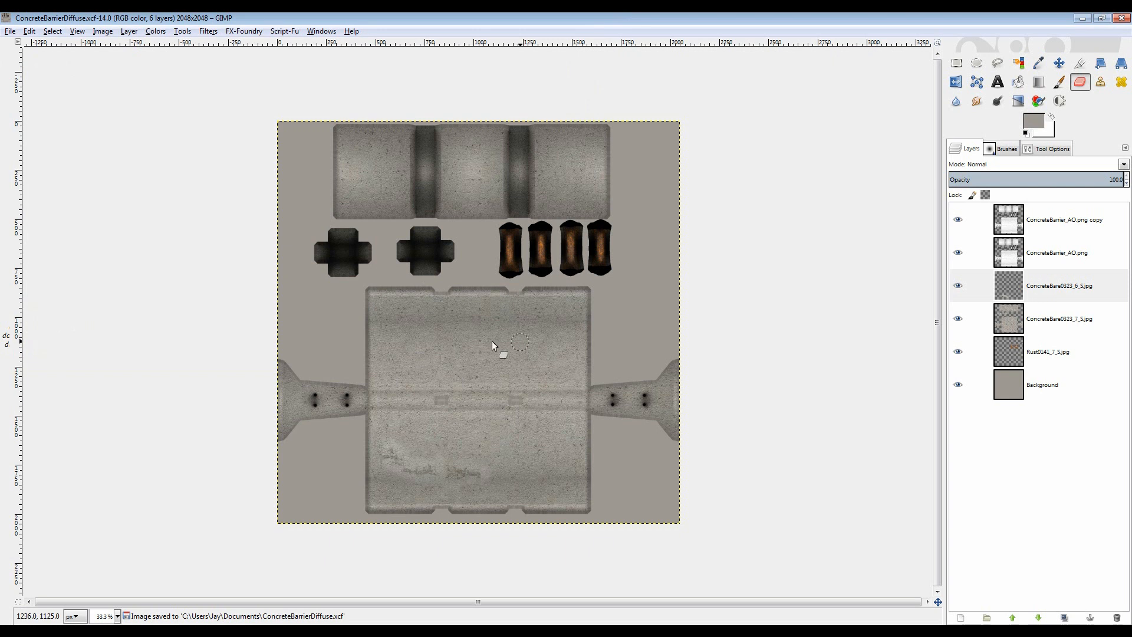
# - Export the texture over Diffuse.png, switch to Blender and reload the image there
pyautogui.click(10, 31)
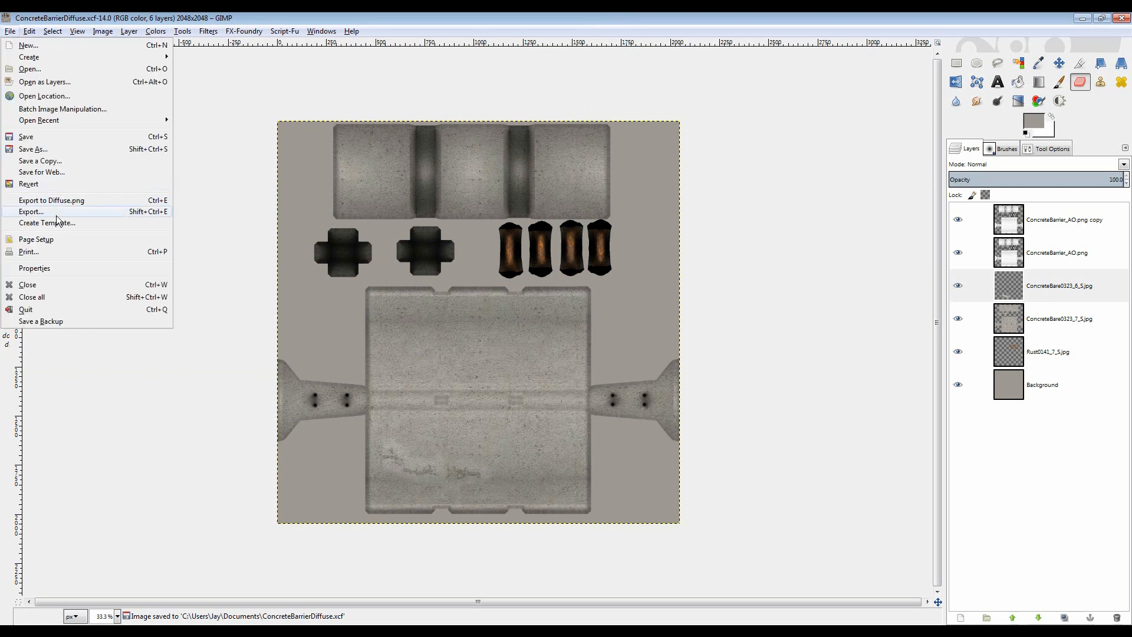
pyautogui.click(83, 202)
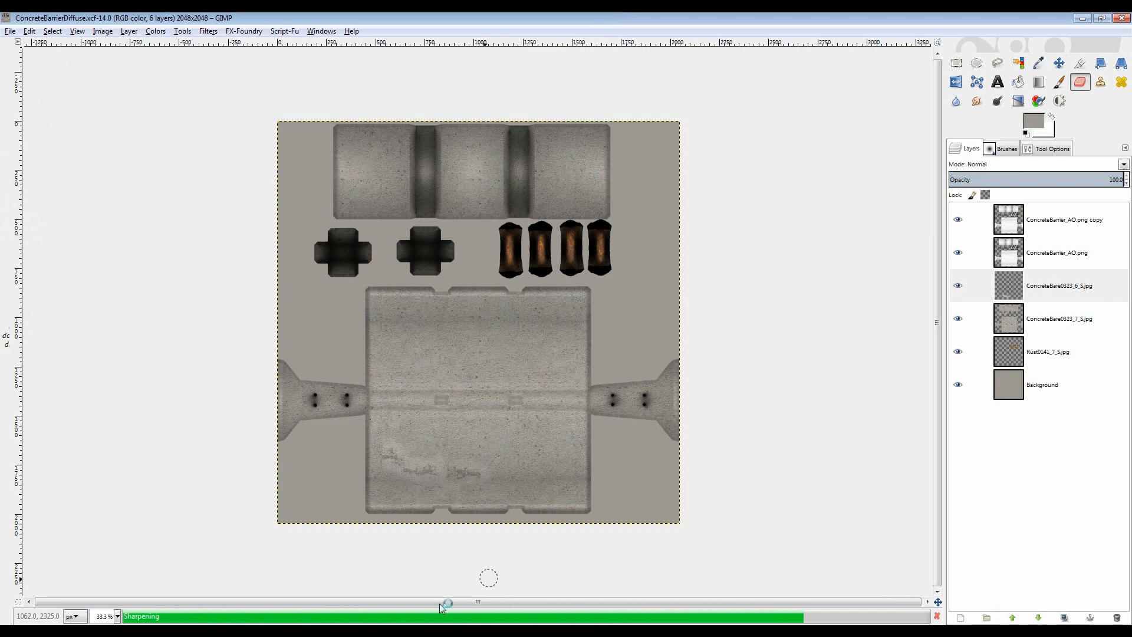
pyautogui.hotkey('alt', 'Tab')
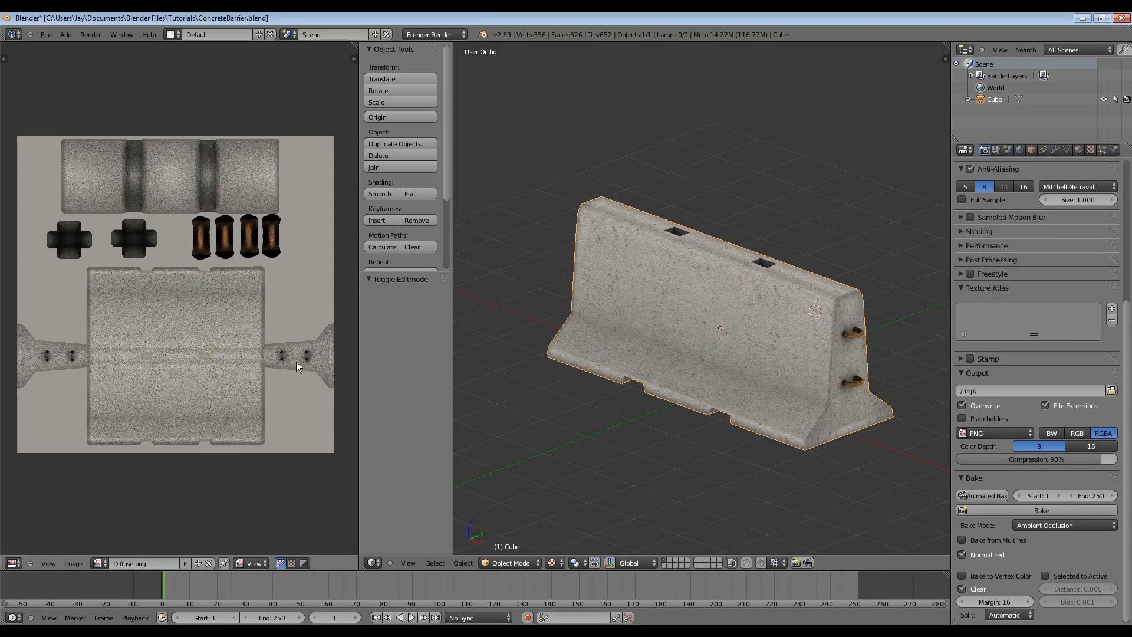
pyautogui.click(77, 566)
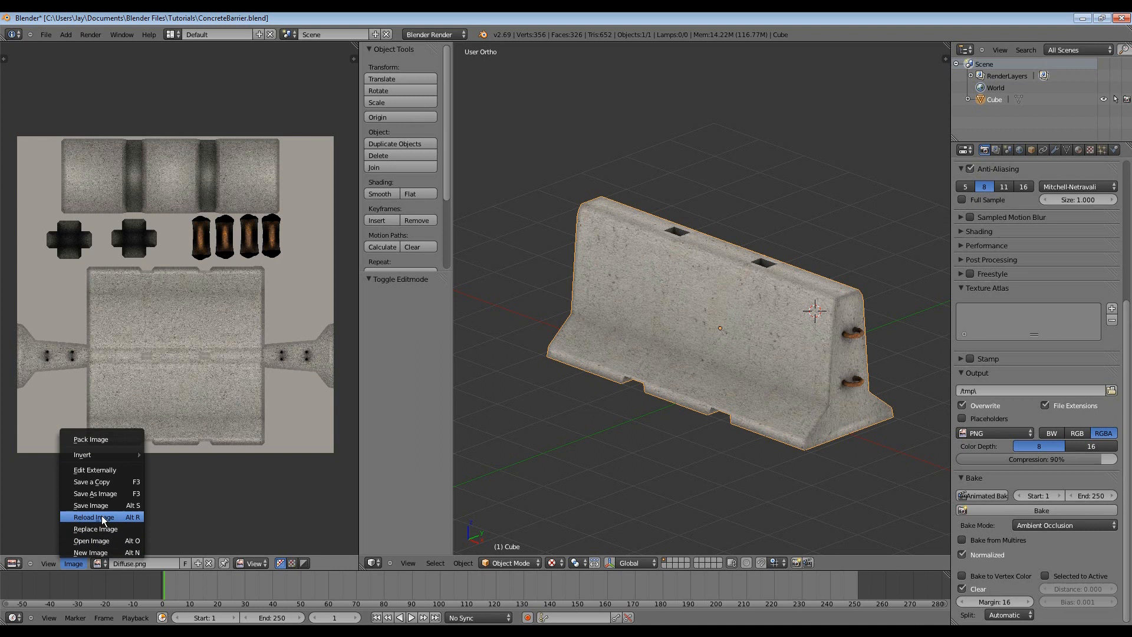
pyautogui.click(140, 518)
# - Check the crack patch on the barrier model, then save over ConcreteBarrier.blend and return to GIMP
pyautogui.moveTo(599, 365); pyautogui.dragTo(856, 386)
pyautogui.scroll(2, 688, 361)
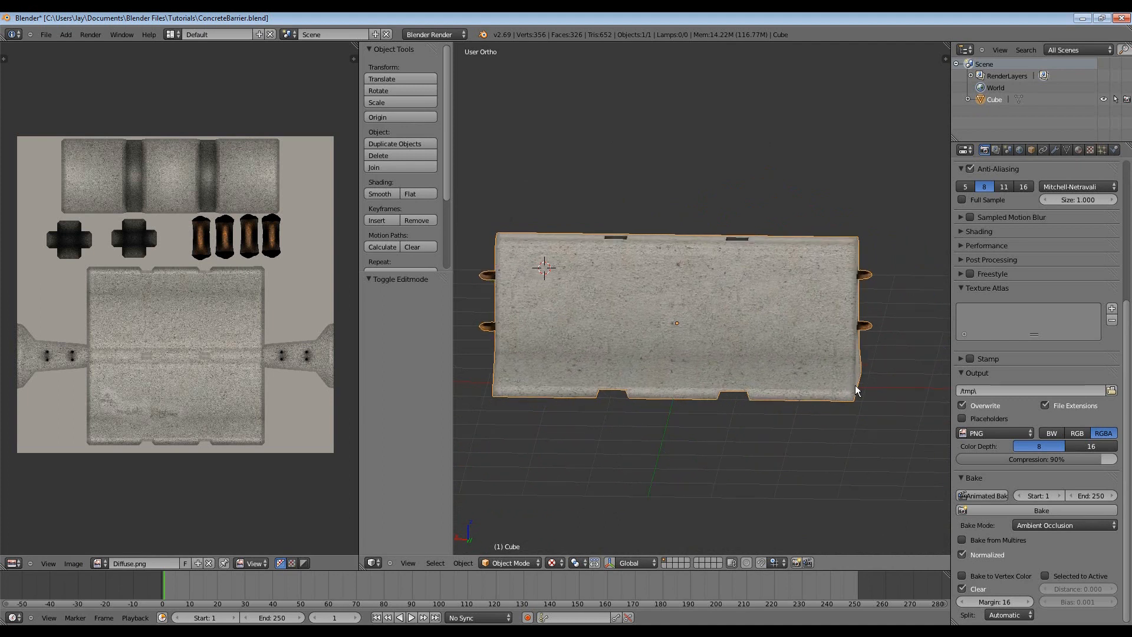
pyautogui.moveTo(777, 370); pyautogui.dragTo(749, 346)
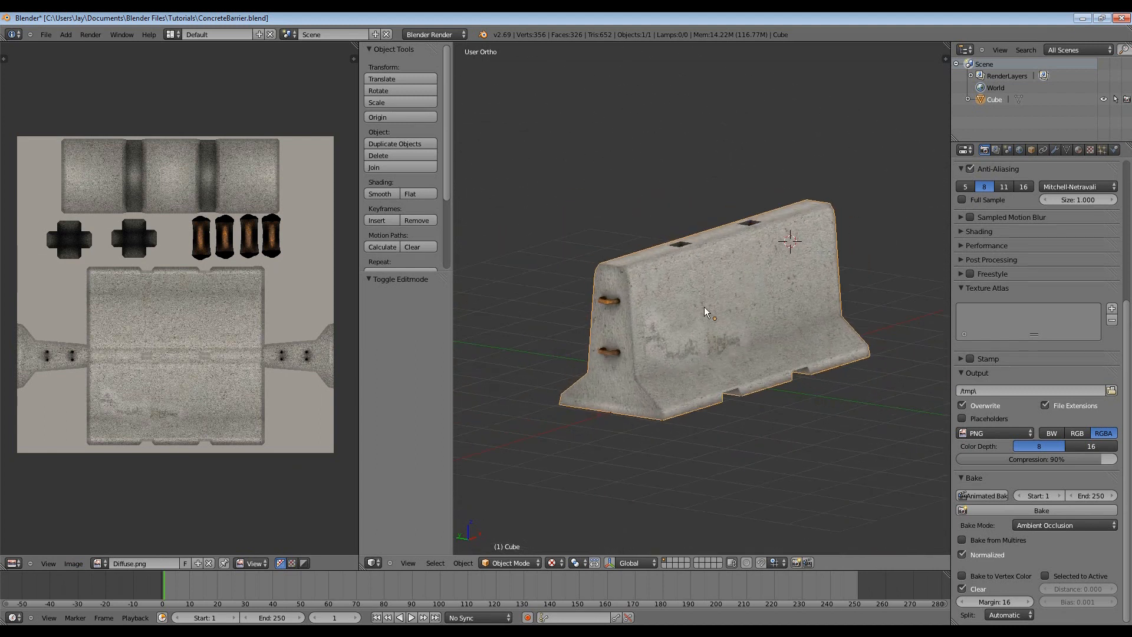
pyautogui.hotkey('ctrl', 's')
pyautogui.click(688, 290)
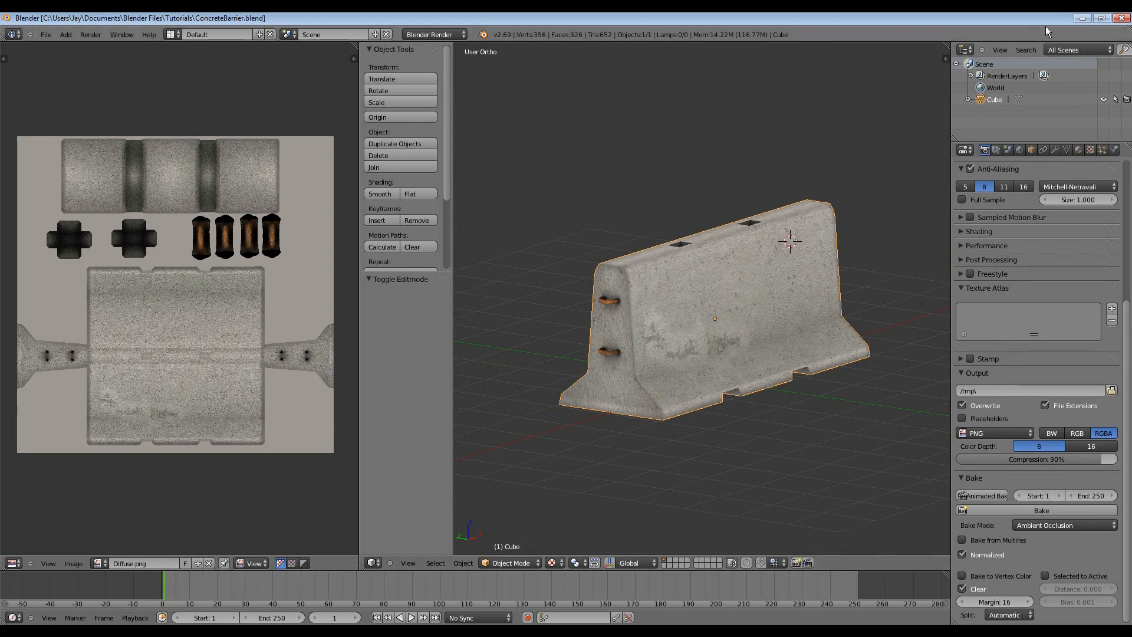
pyautogui.click(1082, 18)
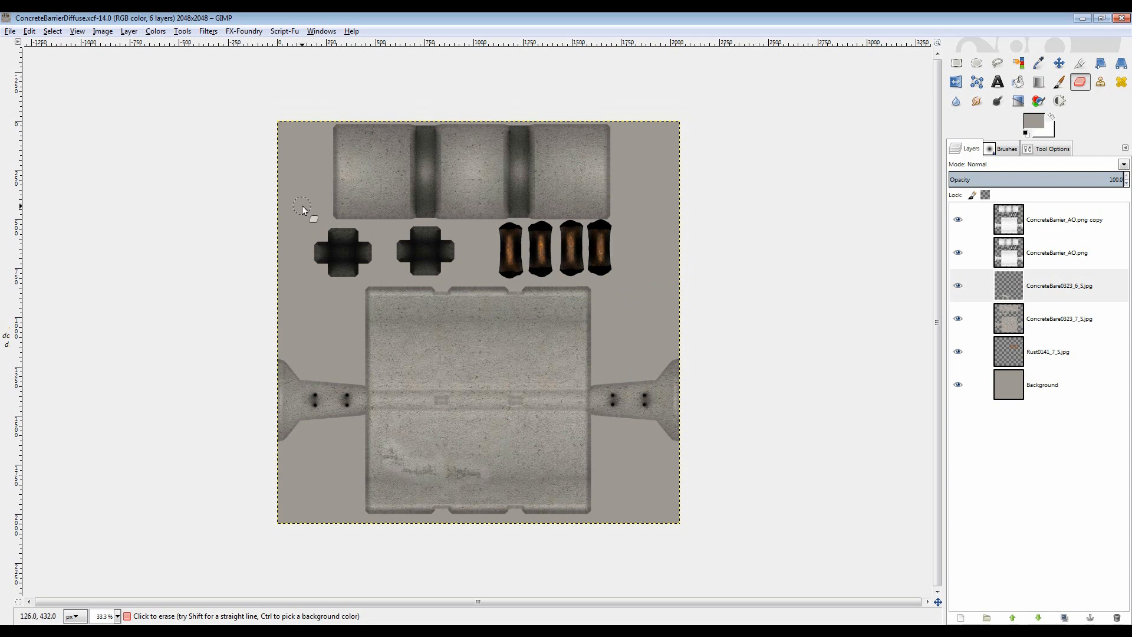
# - Create a new layer from everything visible at the top of the stack and hide the six layers beneath it
pyautogui.rightClick(1012, 219)
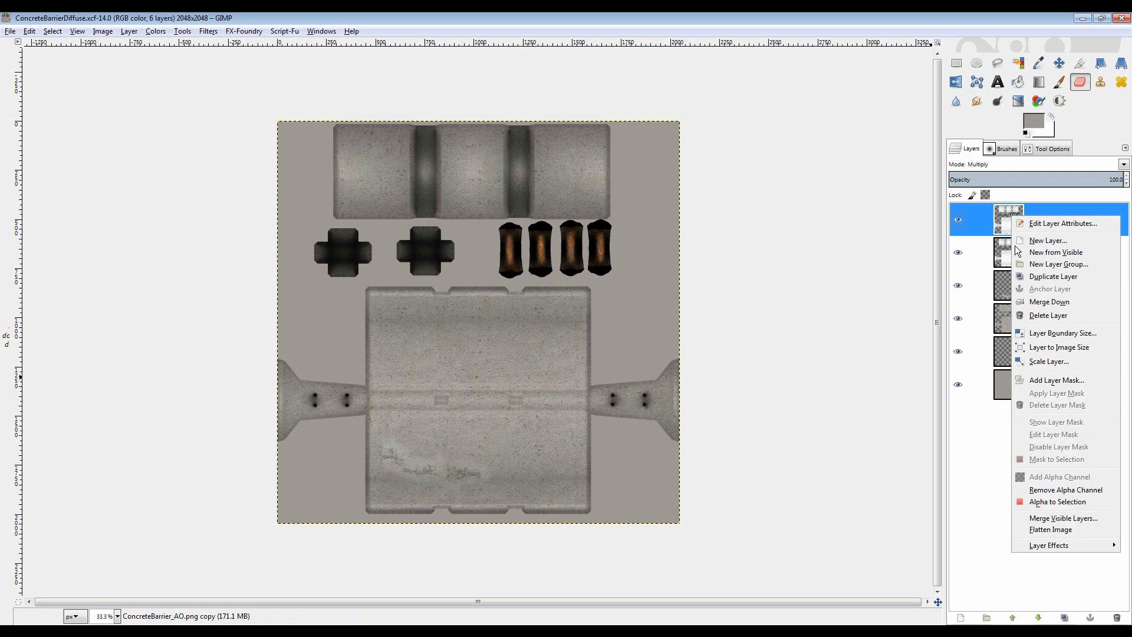
pyautogui.click(1068, 255)
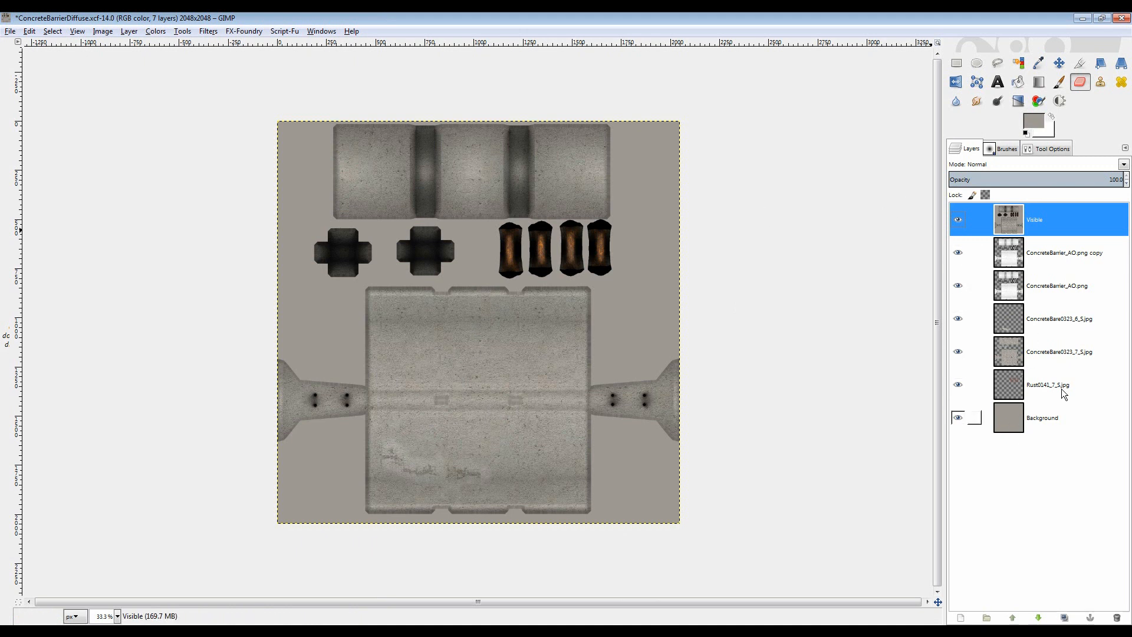
pyautogui.click(960, 350)
pyautogui.click(958, 385)
pyautogui.click(958, 418)
# - Apply the Normalmap filter to the Visible layer with the 4 sample filter and a scale of 5
pyautogui.click(208, 31)
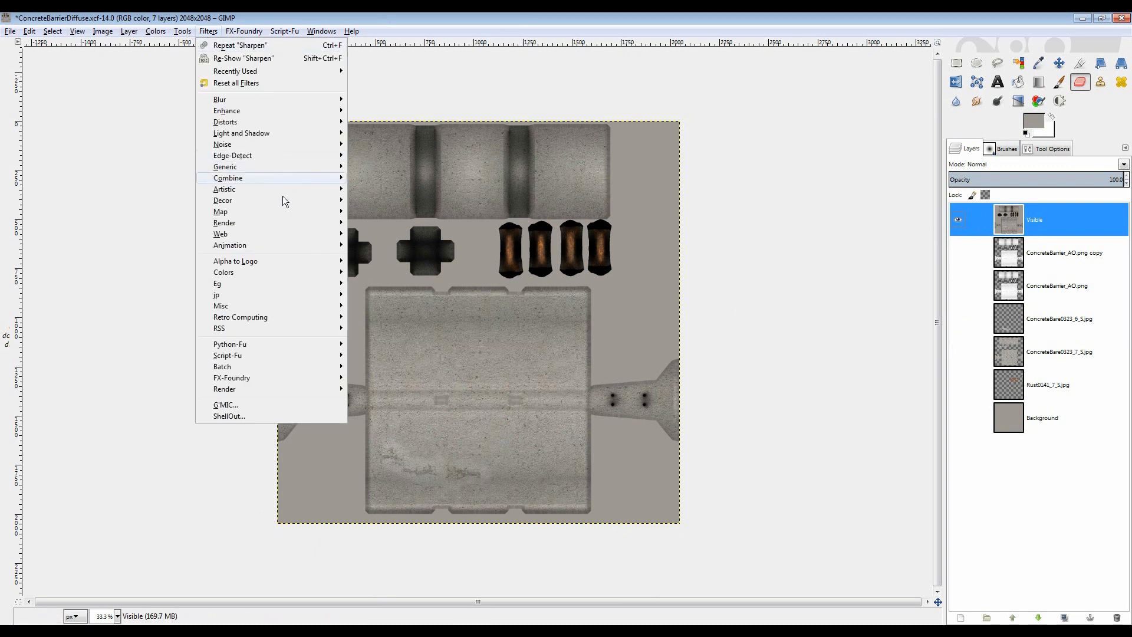
pyautogui.moveTo(283, 212)
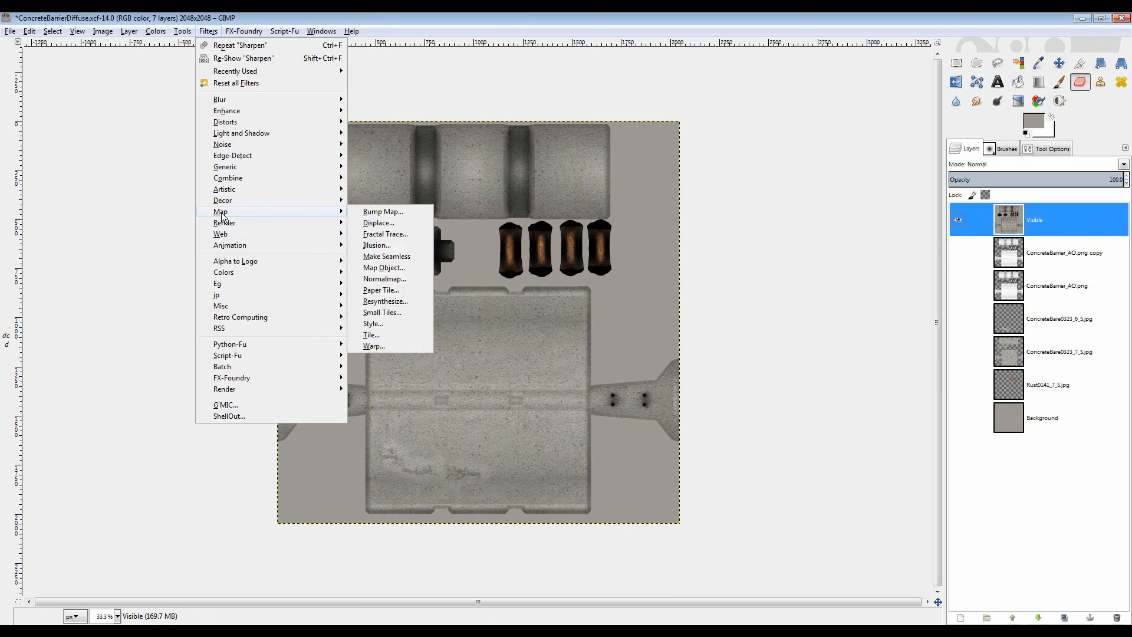
pyautogui.click(380, 281)
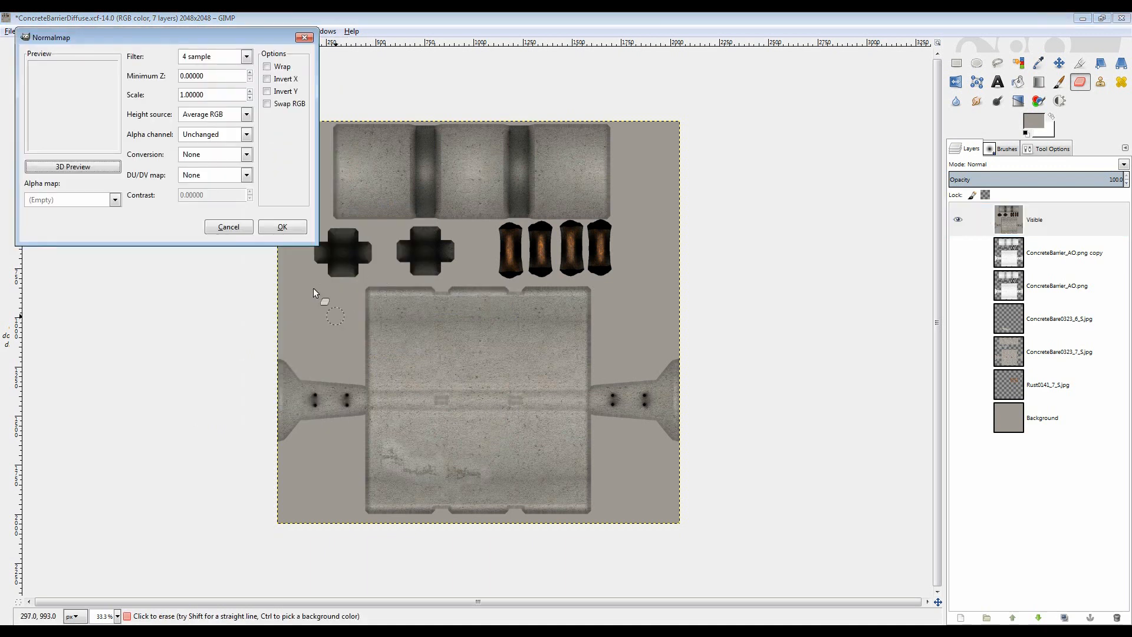
pyautogui.moveTo(342, 266); pyautogui.dragTo(764, 551)
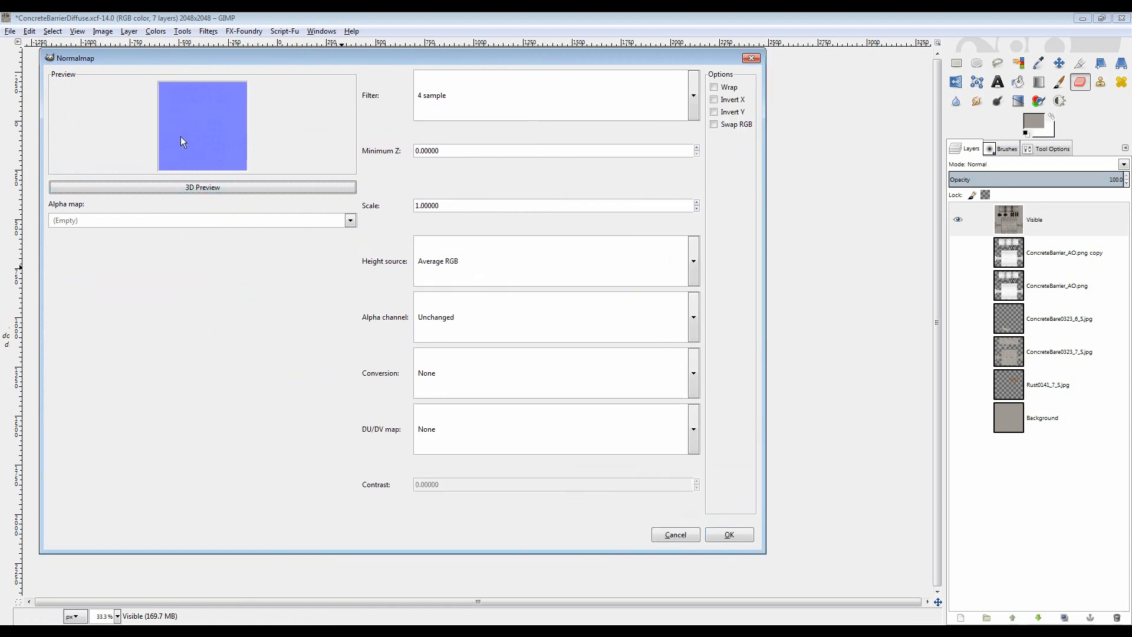
pyautogui.moveTo(426, 59); pyautogui.dragTo(407, 63)
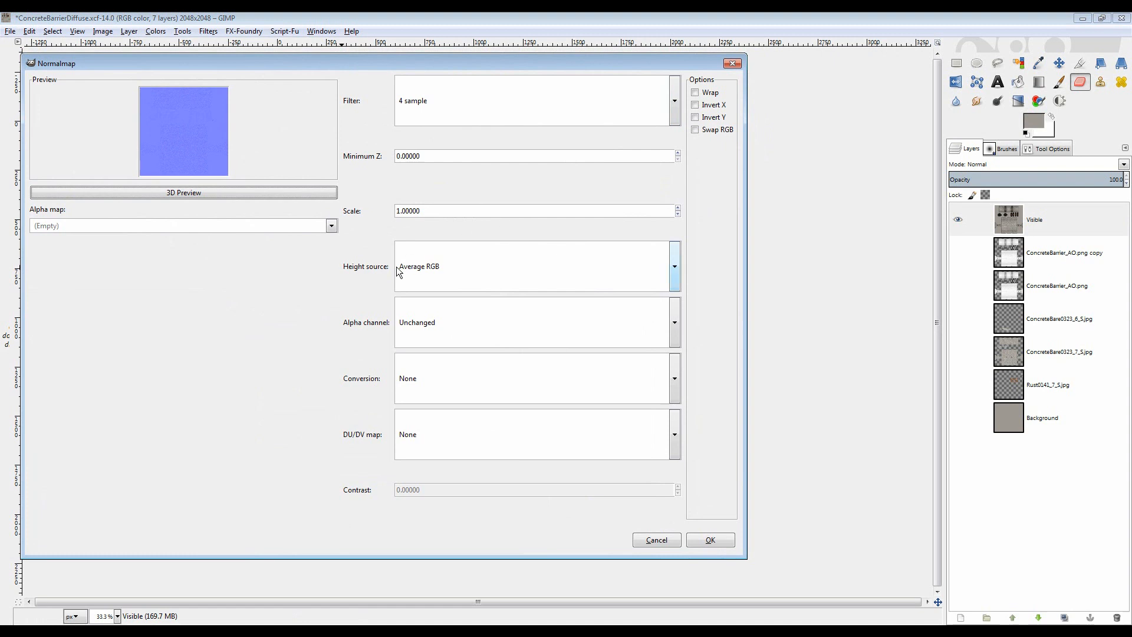
pyautogui.moveTo(745, 556); pyautogui.dragTo(384, 405)
pyautogui.moveTo(294, 62); pyautogui.dragTo(361, 108)
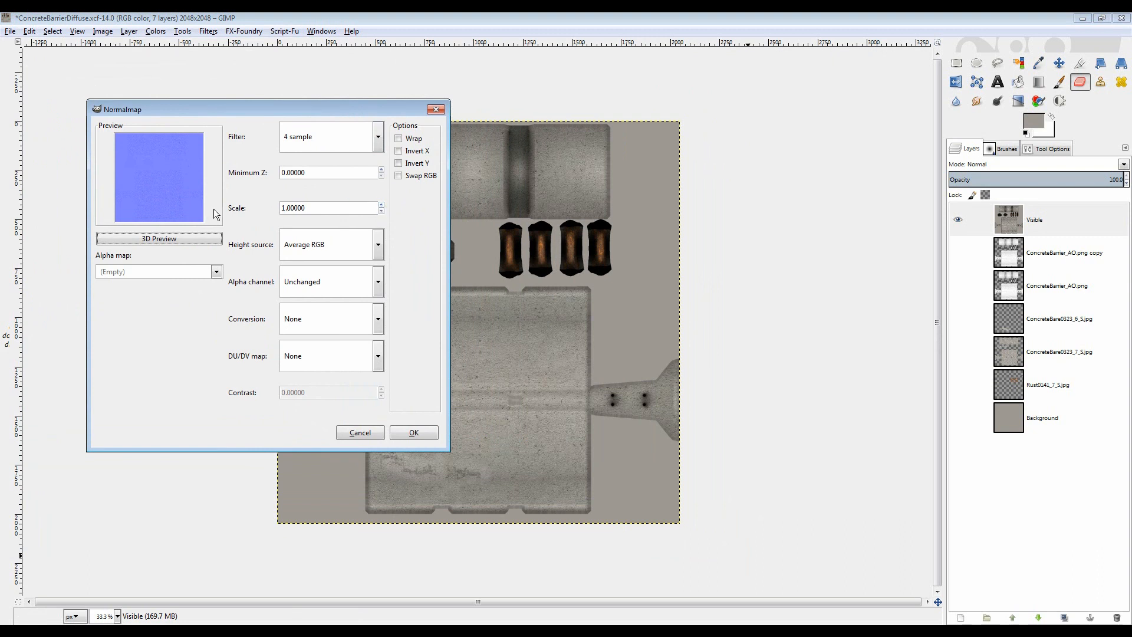
pyautogui.click(380, 205)
pyautogui.click(381, 205)
pyautogui.click(381, 205)
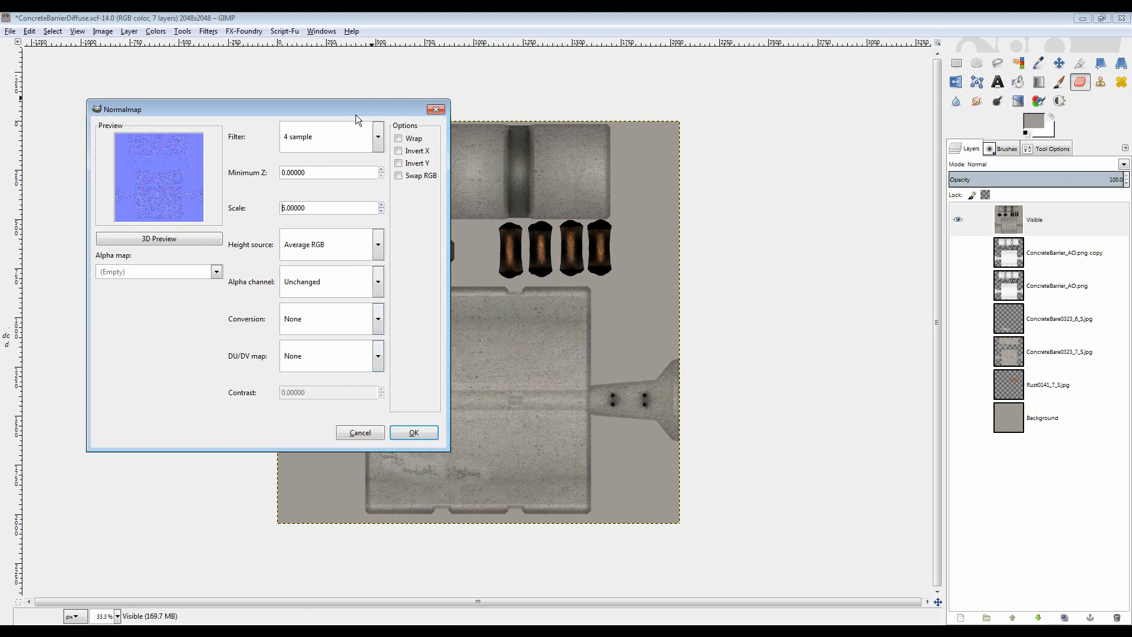
pyautogui.moveTo(355, 114); pyautogui.dragTo(359, 99)
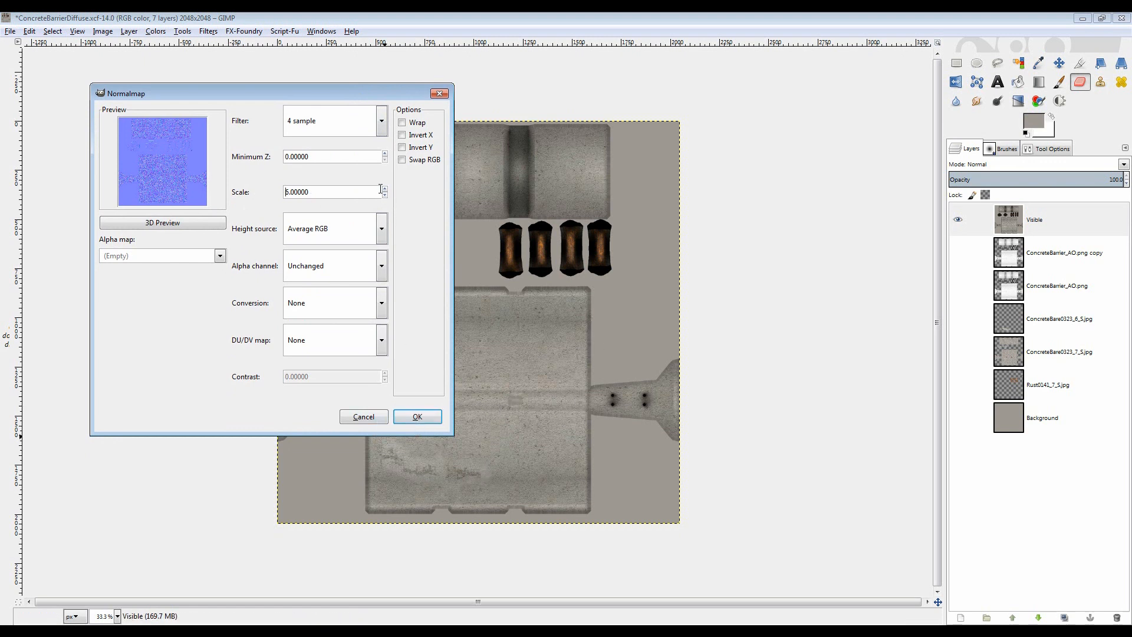
pyautogui.click(419, 417)
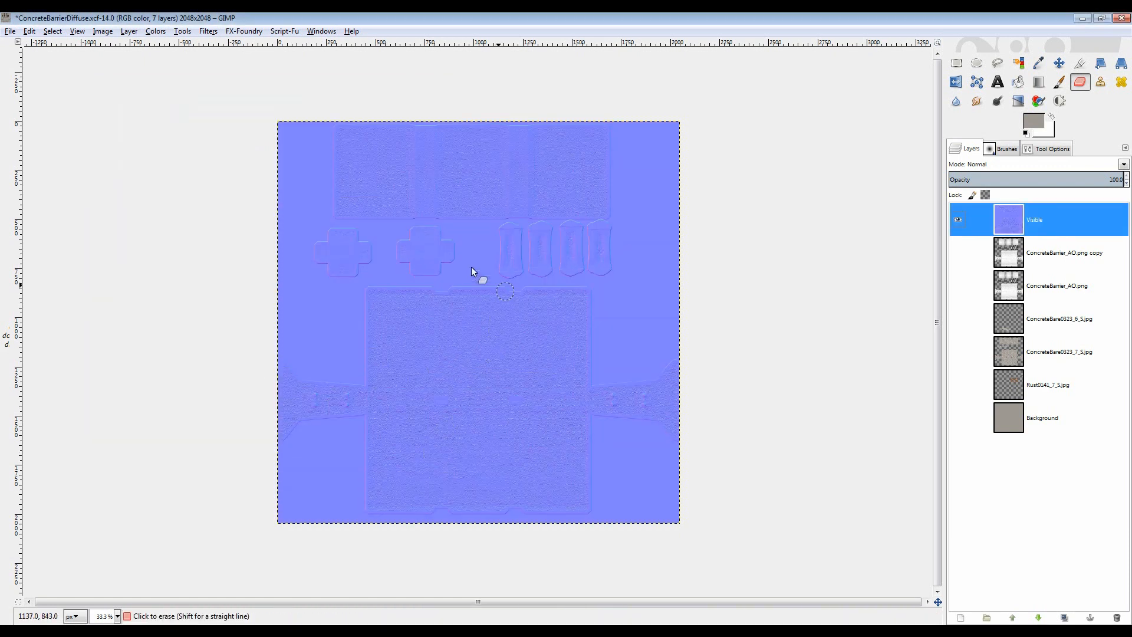
# - Examine the normal map's surface detail across the large concrete panel, the end pieces and the loops
pyautogui.scroll(3, 480, 284)
pyautogui.scroll(-1, 518, 308)
pyautogui.scroll(2, 518, 308)
pyautogui.scroll(-2, 518, 308)
pyautogui.scroll(-5, 527, 319)
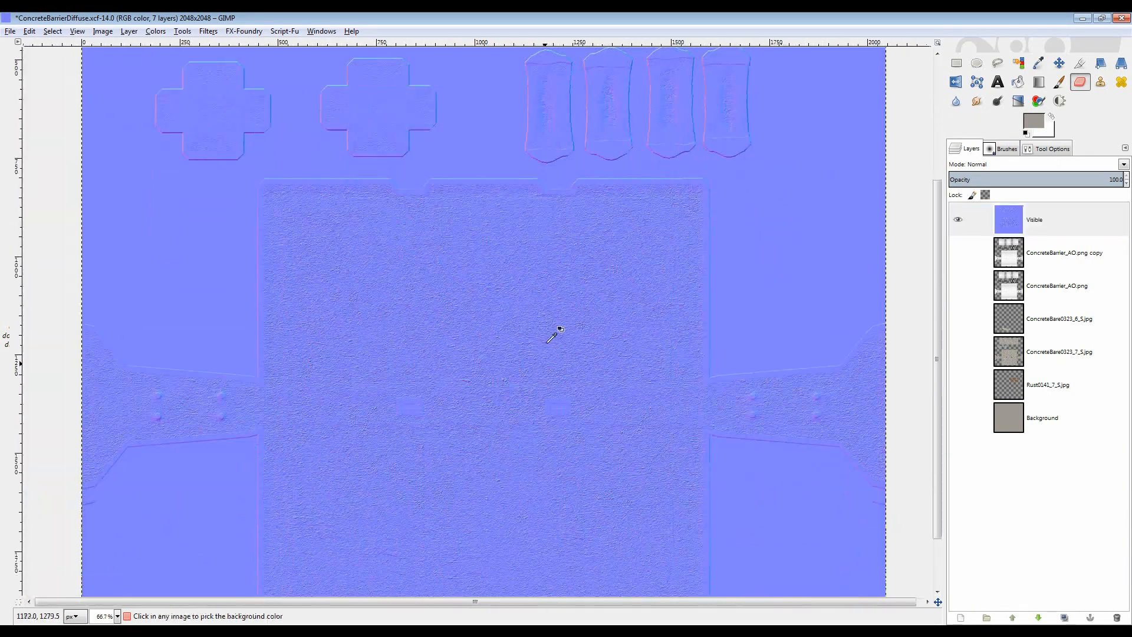
pyautogui.hscroll(3, 591, 383)
pyautogui.scroll(2, 584, 315)
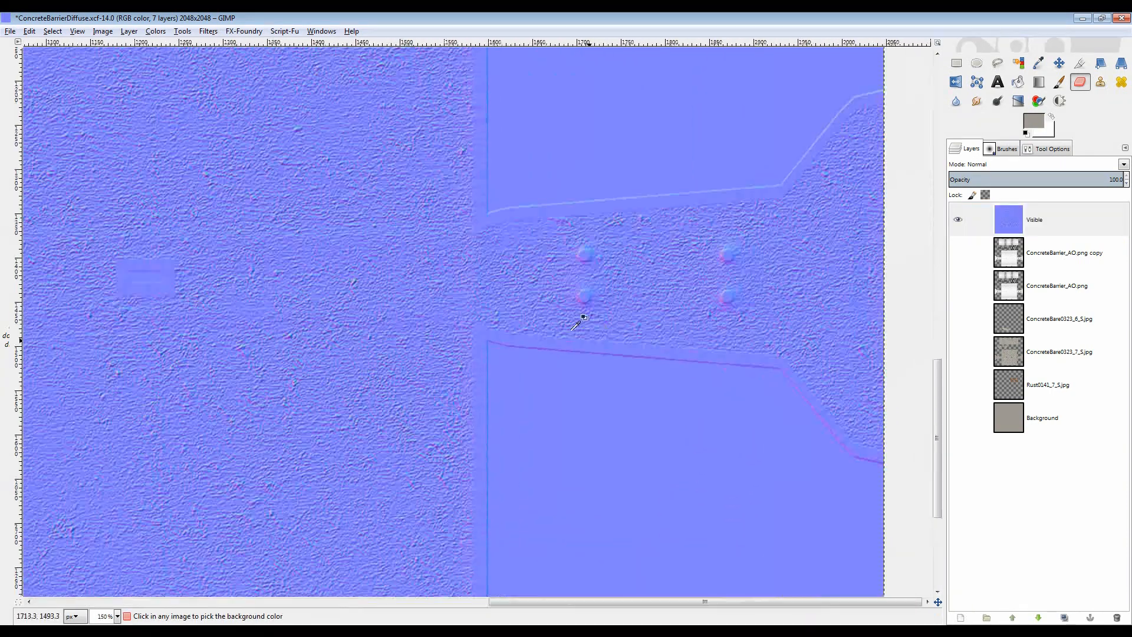
pyautogui.scroll(-3, 575, 330)
pyautogui.scroll(2, 592, 288)
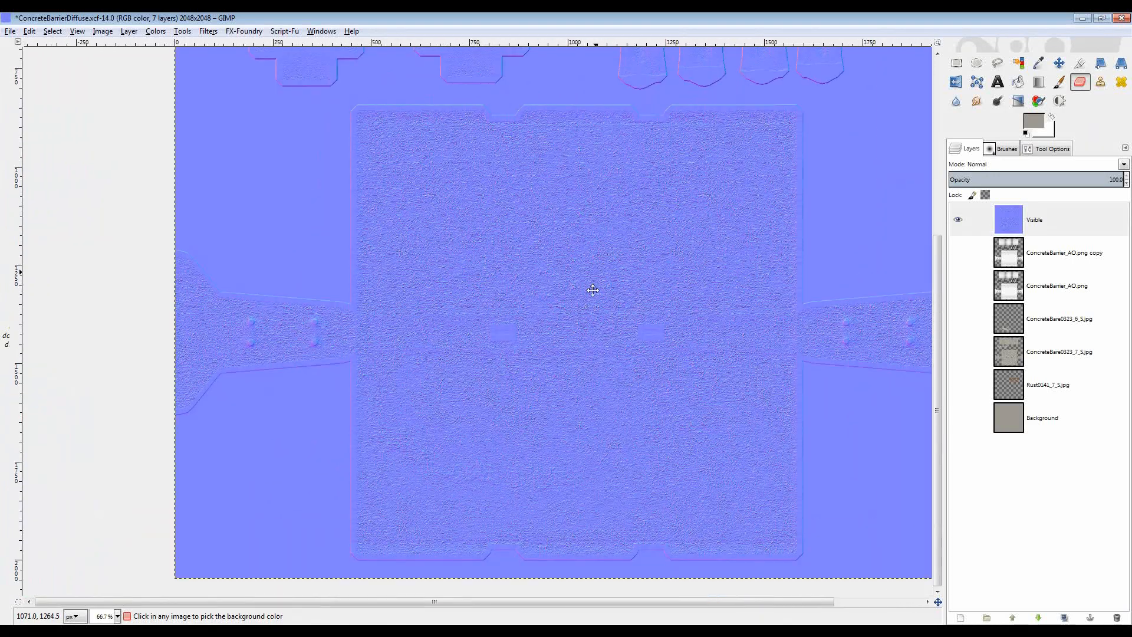
pyautogui.scroll(-1, 561, 306)
pyautogui.scroll(1, 560, 303)
pyautogui.scroll(-1, 557, 307)
pyautogui.scroll(-1, 554, 303)
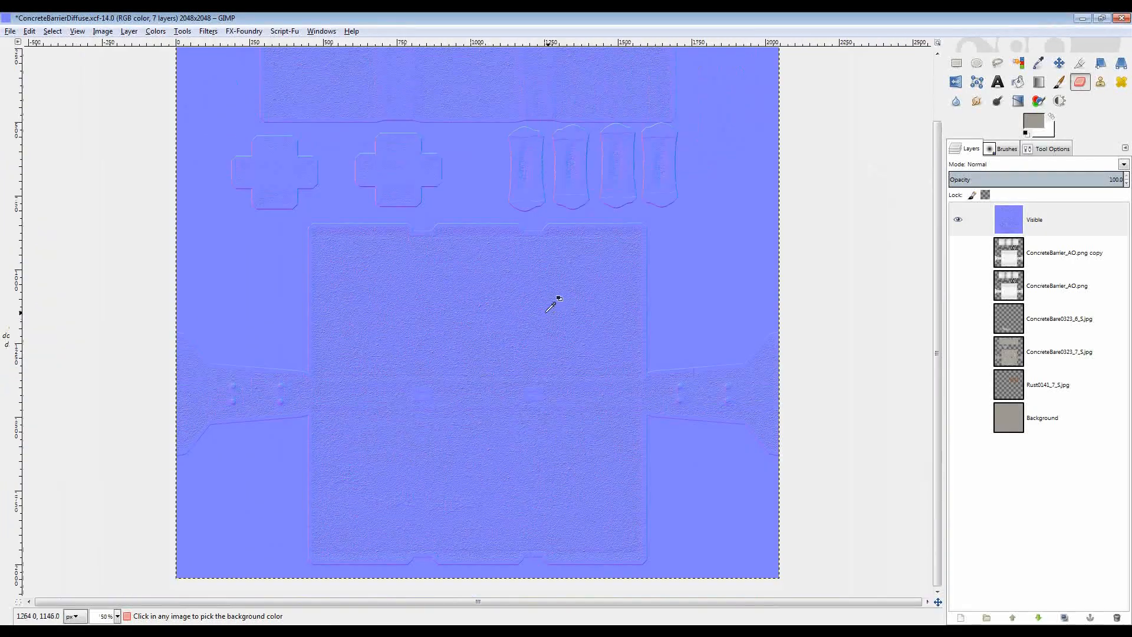
pyautogui.scroll(-1, 536, 247)
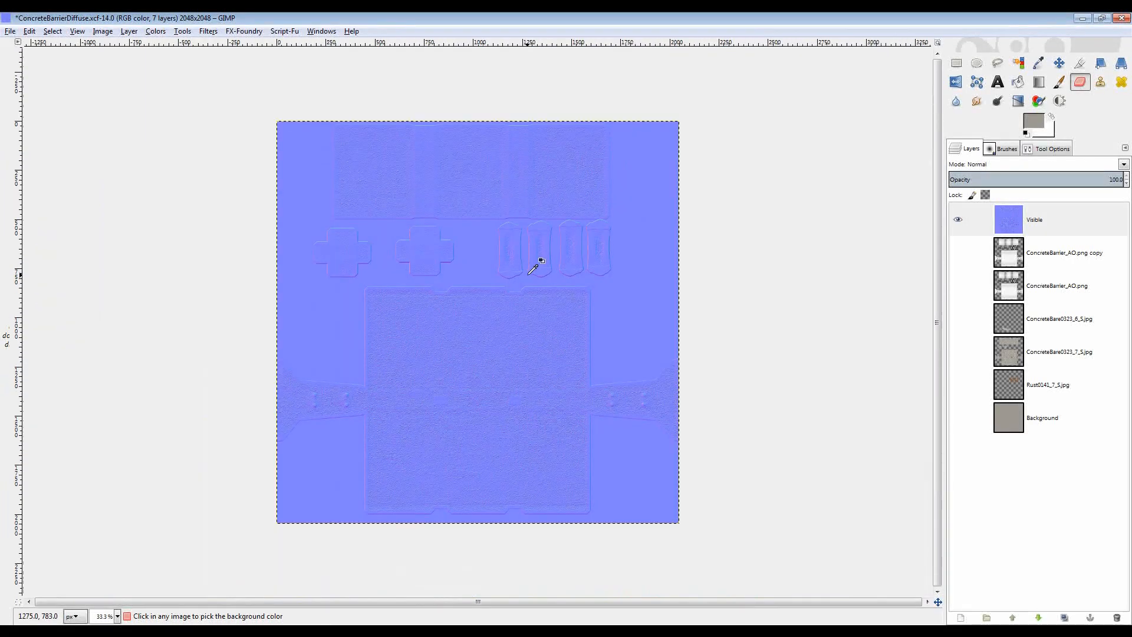
# - Export the normal map as Normal.png to the Textures folder with the default PNG options
pyautogui.click(10, 32)
pyautogui.click(41, 209)
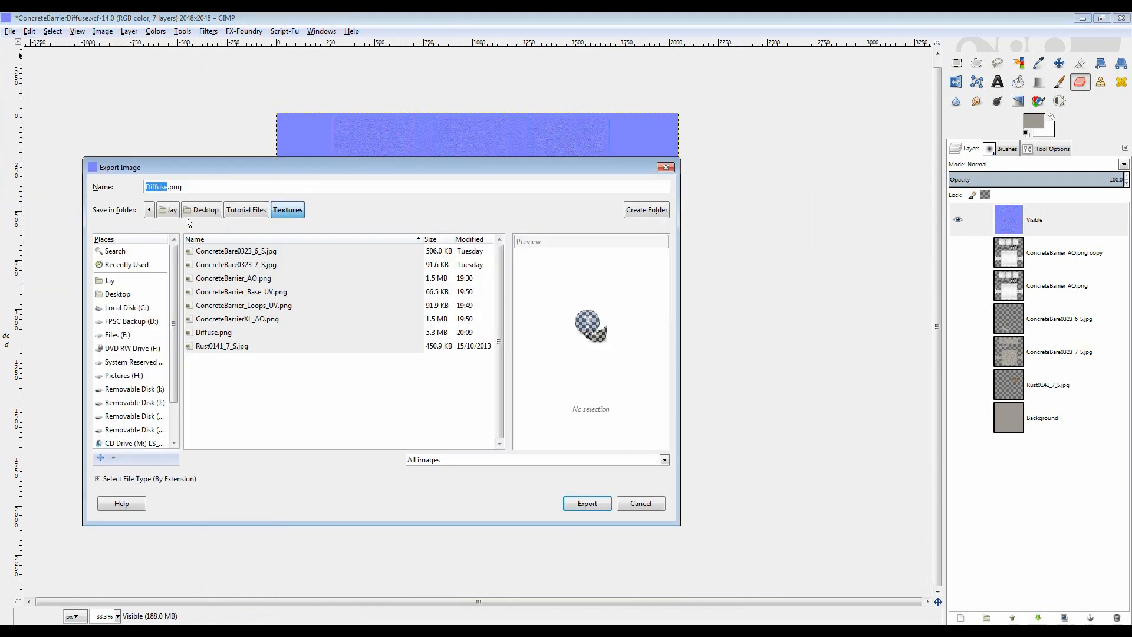
pyautogui.write('Normal')
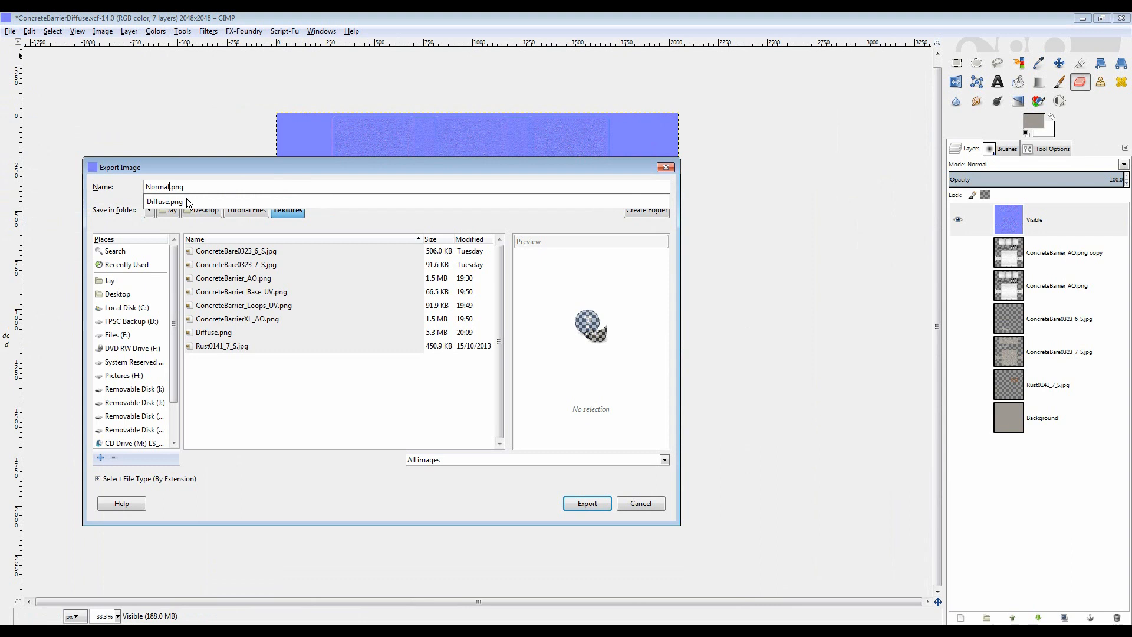
pyautogui.press('Return')
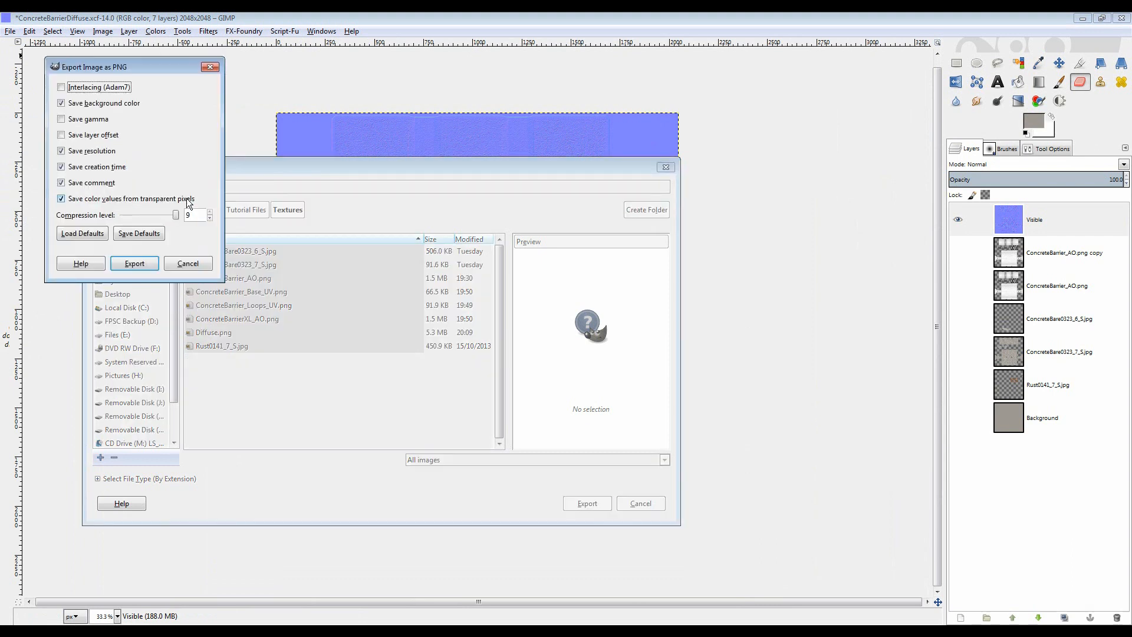
pyautogui.click(135, 263)
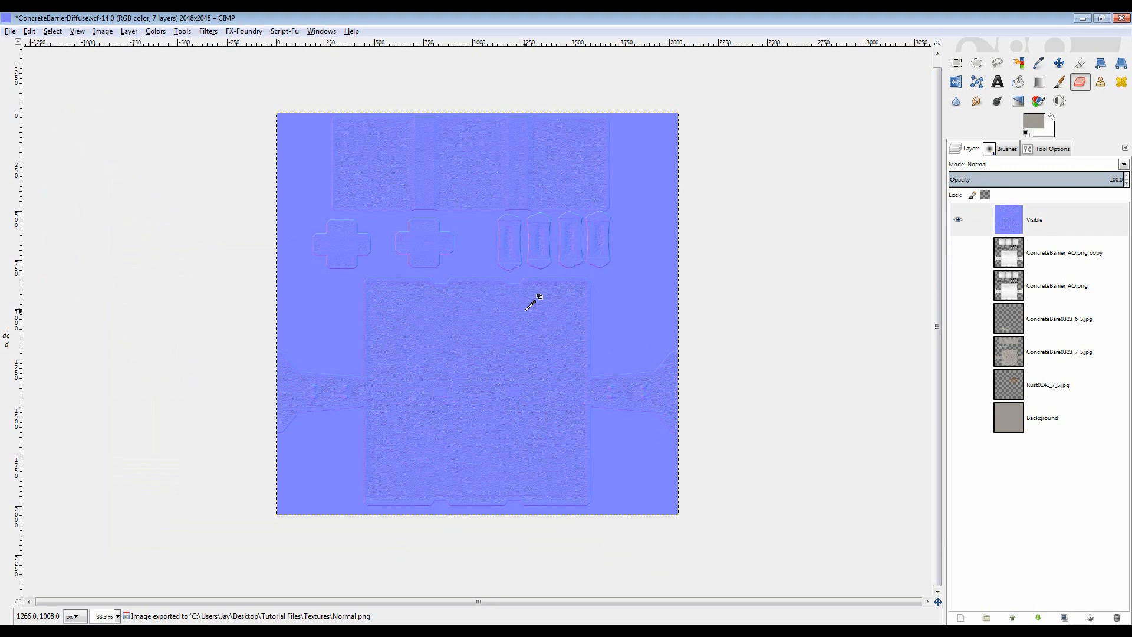
# - Undo the Normalmap filter, switch to the Move tool and select the Visible layer
pyautogui.hotkey('ctrl', 'z')
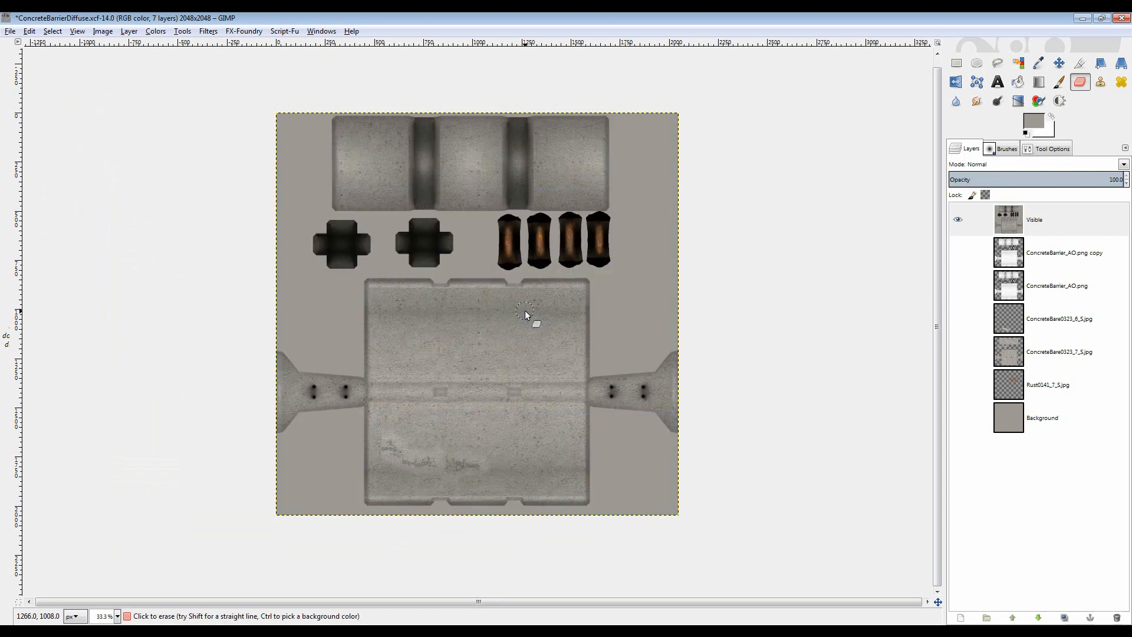
pyautogui.click(1059, 63)
pyautogui.click(1009, 222)
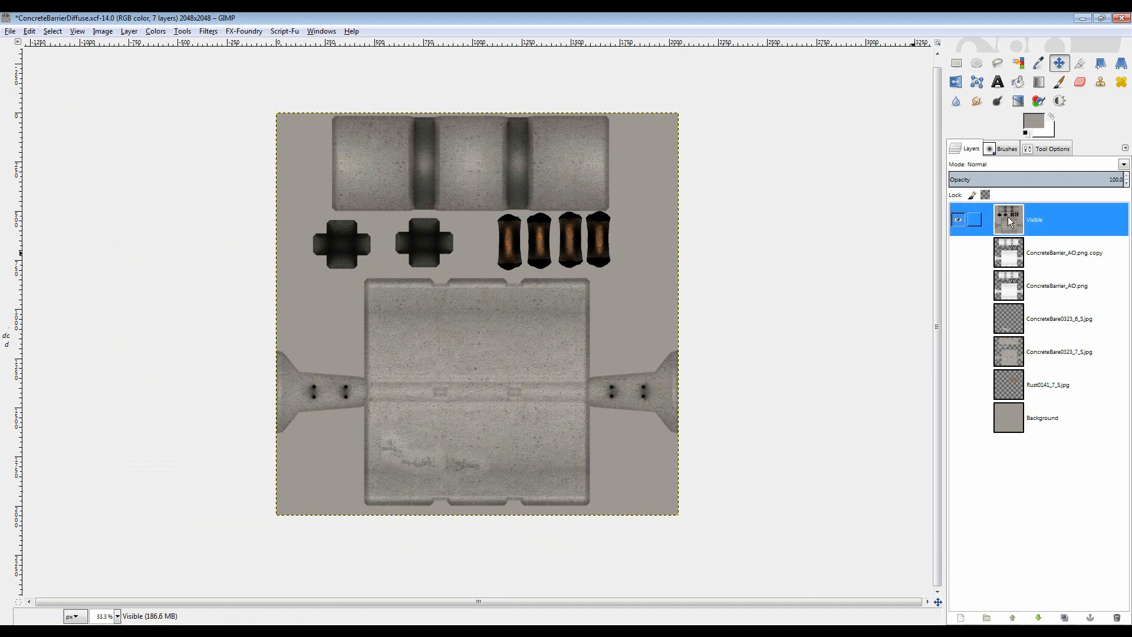
# - Duplicate the Visible layer and open the Neon edge-detect filter on the copy with an enlarged preview
pyautogui.rightClick(1009, 221)
pyautogui.click(1029, 283)
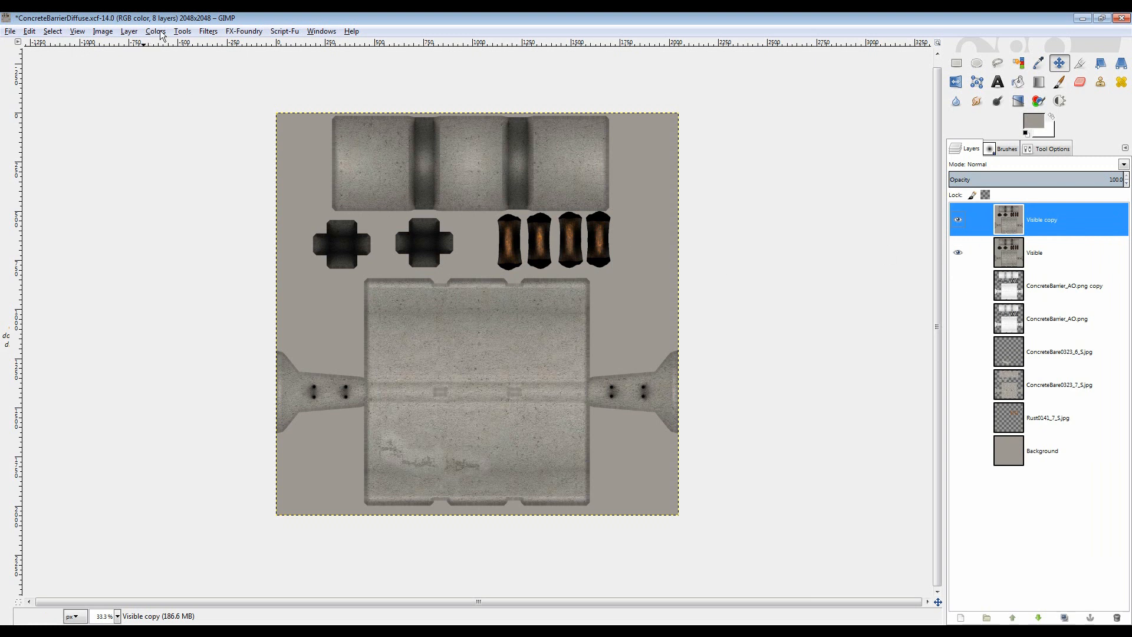
pyautogui.click(208, 31)
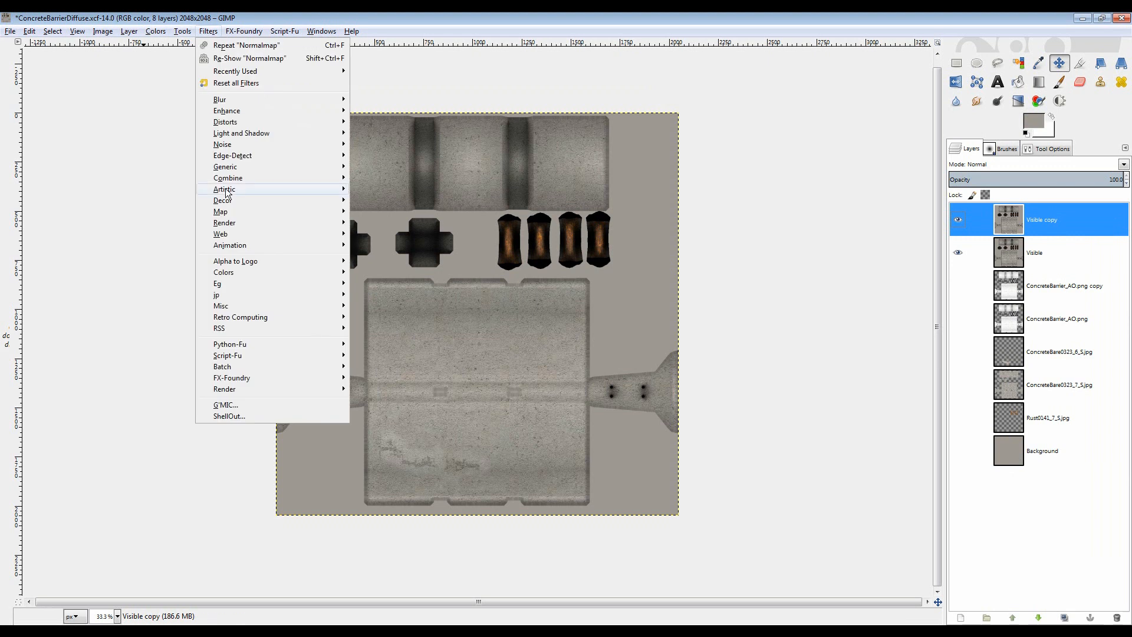
pyautogui.moveTo(328, 157)
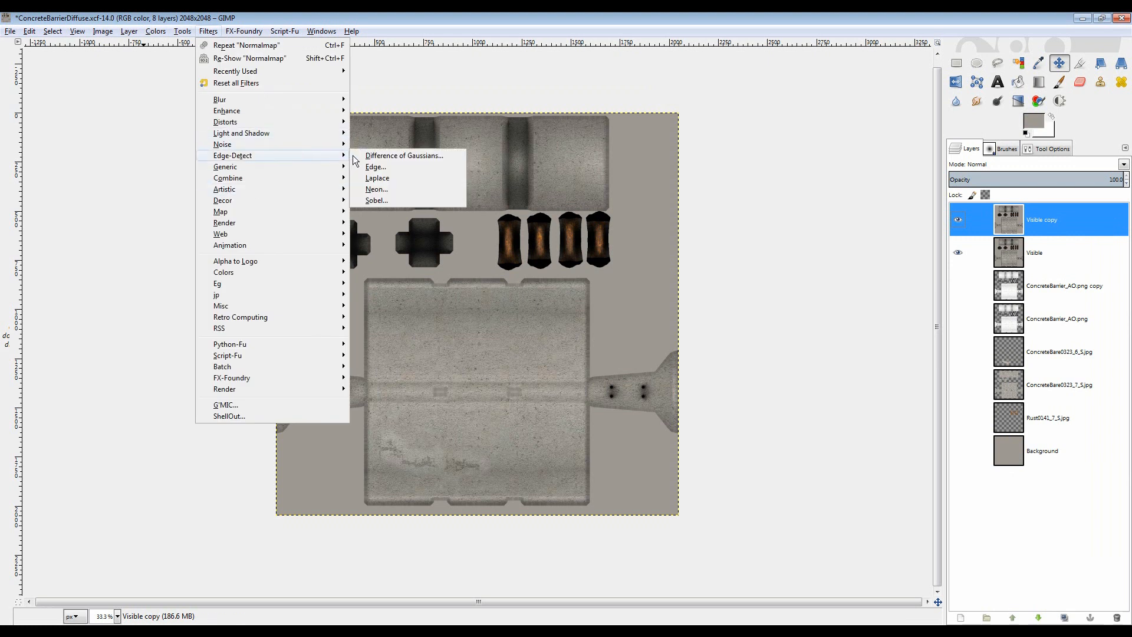
pyautogui.click(381, 190)
pyautogui.moveTo(241, 318); pyautogui.dragTo(740, 528)
pyautogui.moveTo(528, 78); pyautogui.dragTo(481, 33)
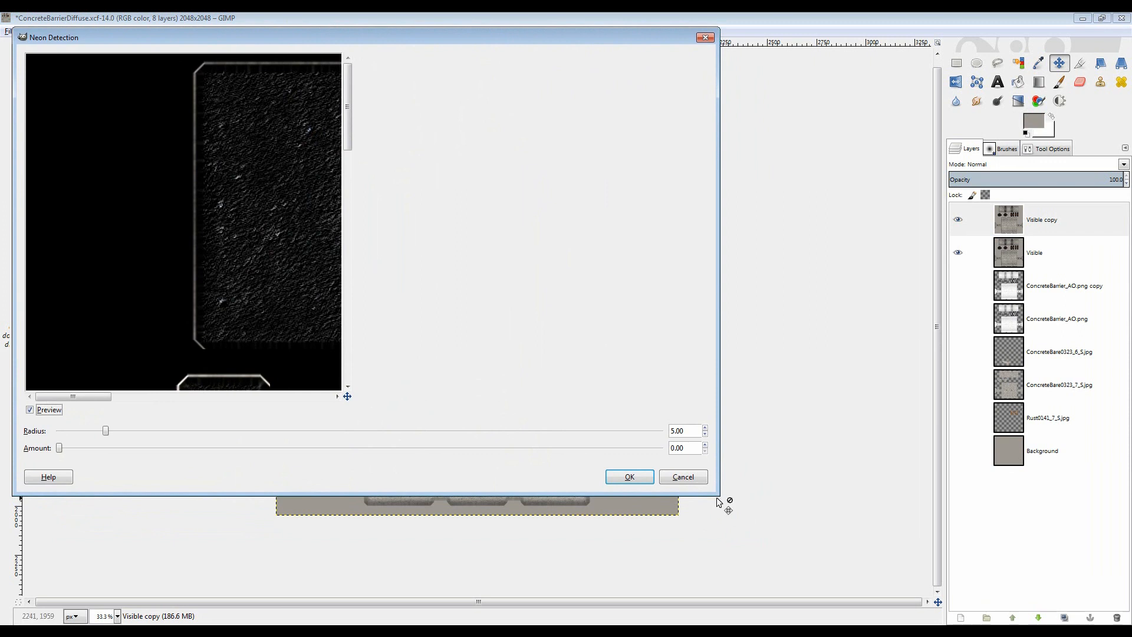
pyautogui.moveTo(718, 502); pyautogui.dragTo(733, 607)
# - Apply the Neon filter to the Visible copy layer with a radius of 1.34 and an amount of 0.07
pyautogui.scroll(-5, 385, 336)
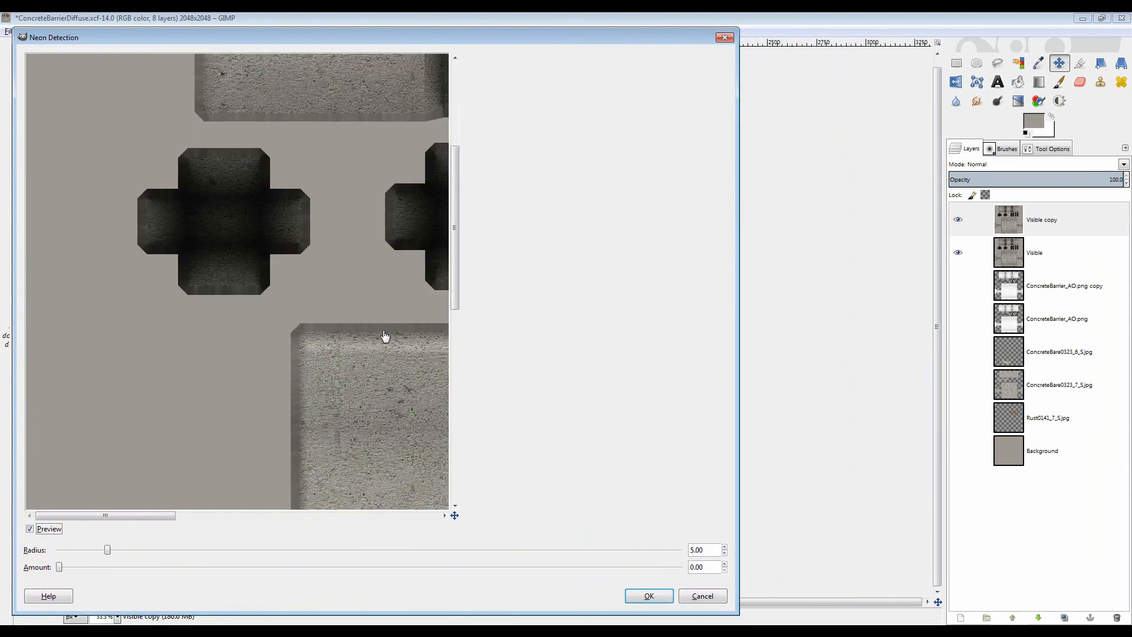
pyautogui.scroll(5, 382, 351)
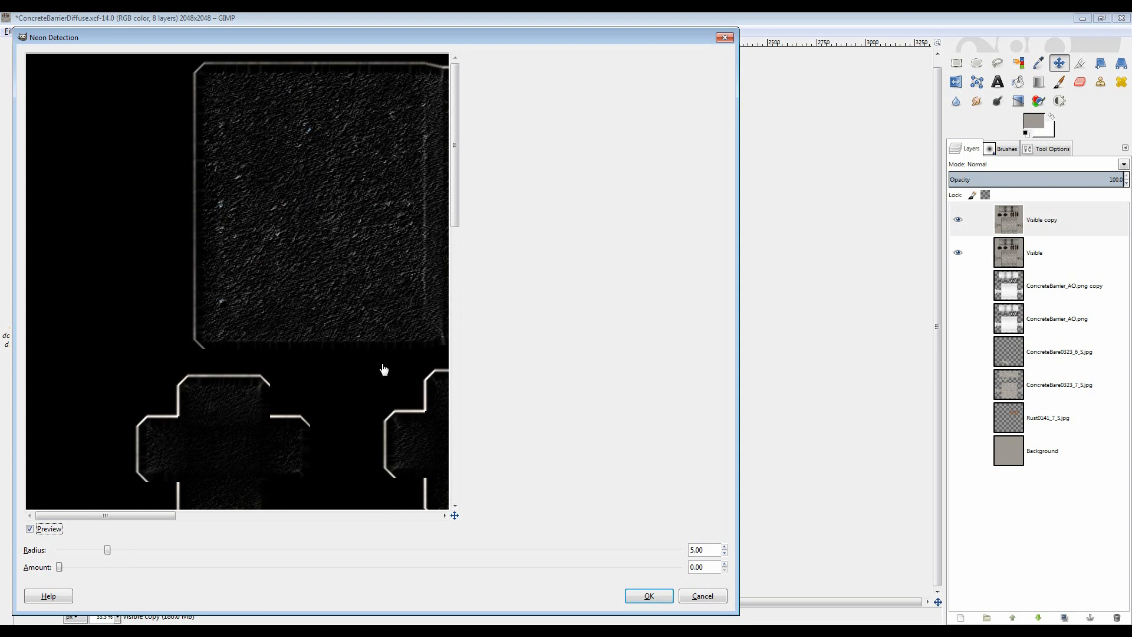
pyautogui.moveTo(458, 192); pyautogui.dragTo(458, 247)
pyautogui.moveTo(154, 523); pyautogui.dragTo(210, 524)
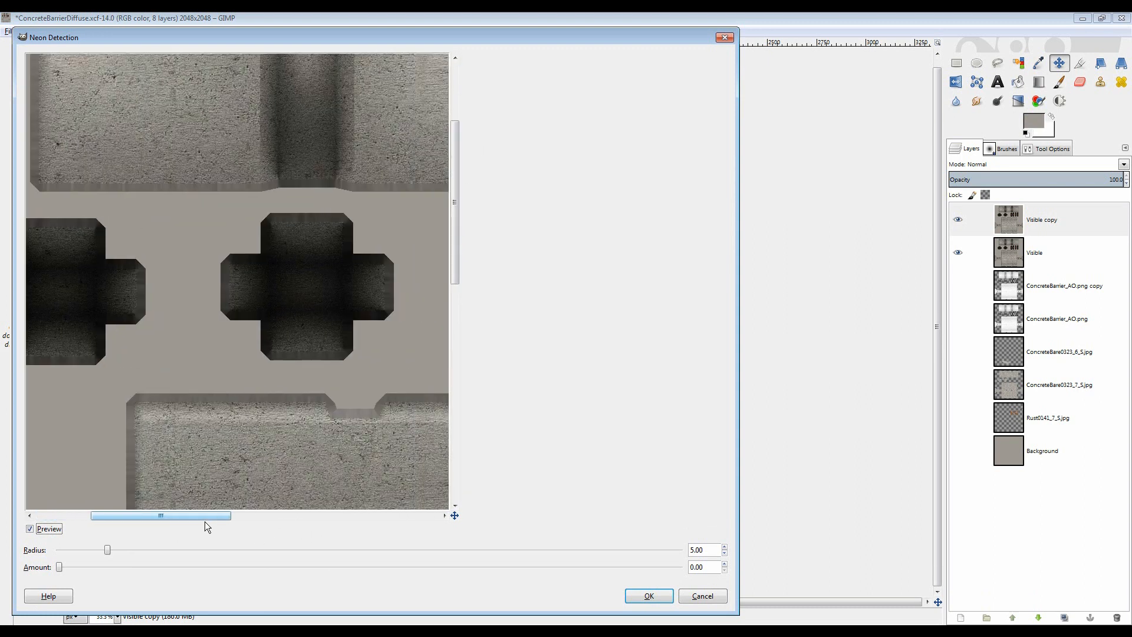
pyautogui.moveTo(458, 251); pyautogui.dragTo(464, 189)
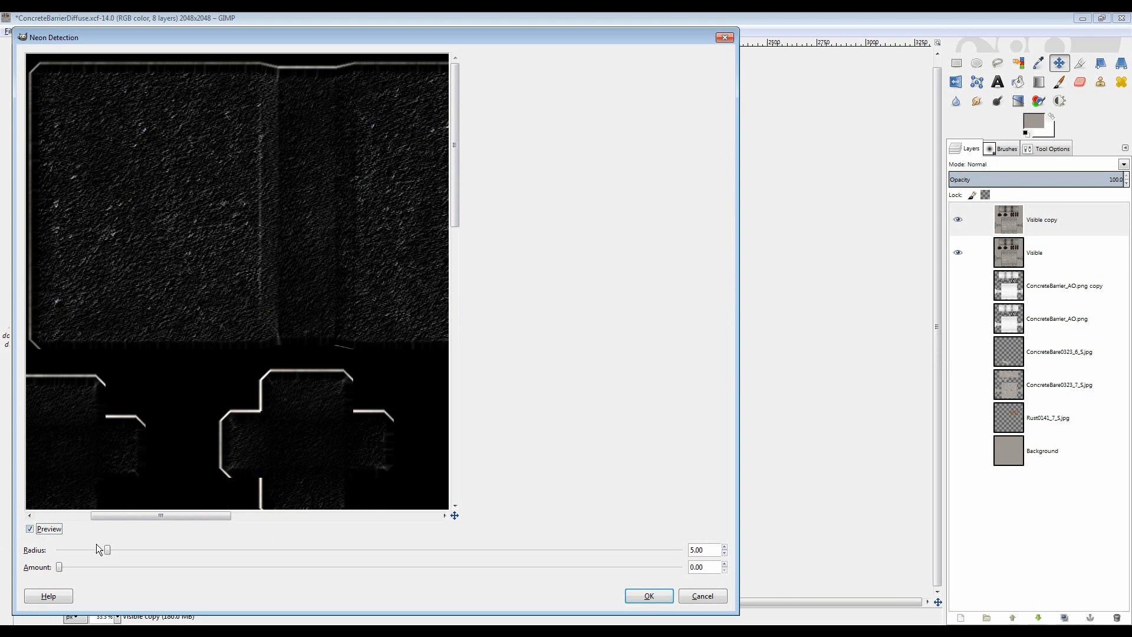
pyautogui.moveTo(109, 553); pyautogui.dragTo(81, 546)
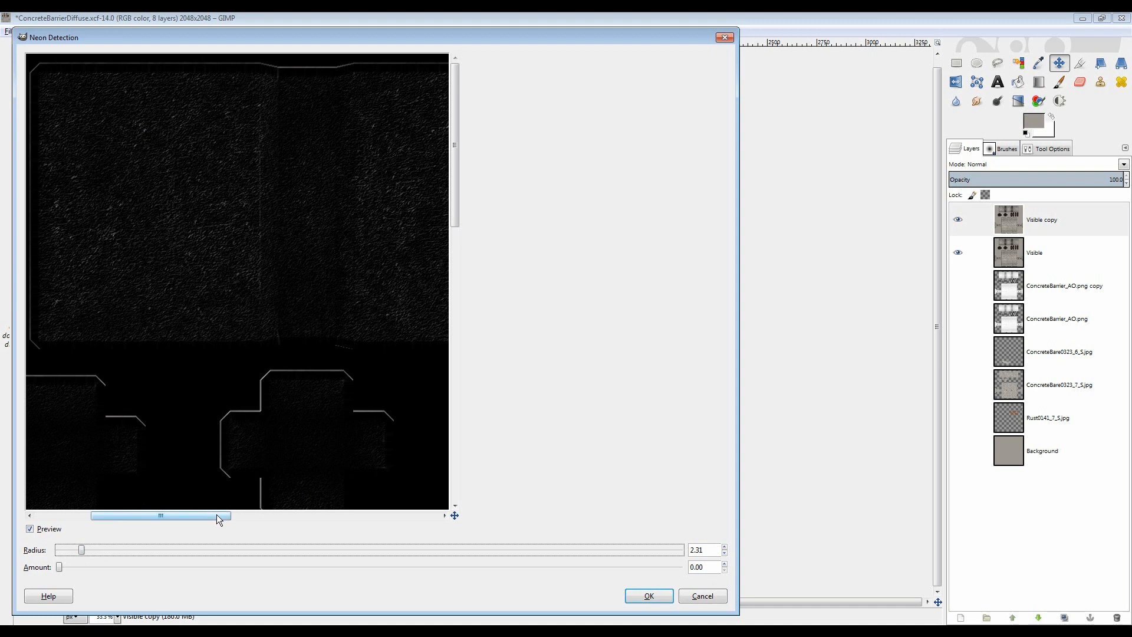
pyautogui.moveTo(217, 517); pyautogui.dragTo(161, 517)
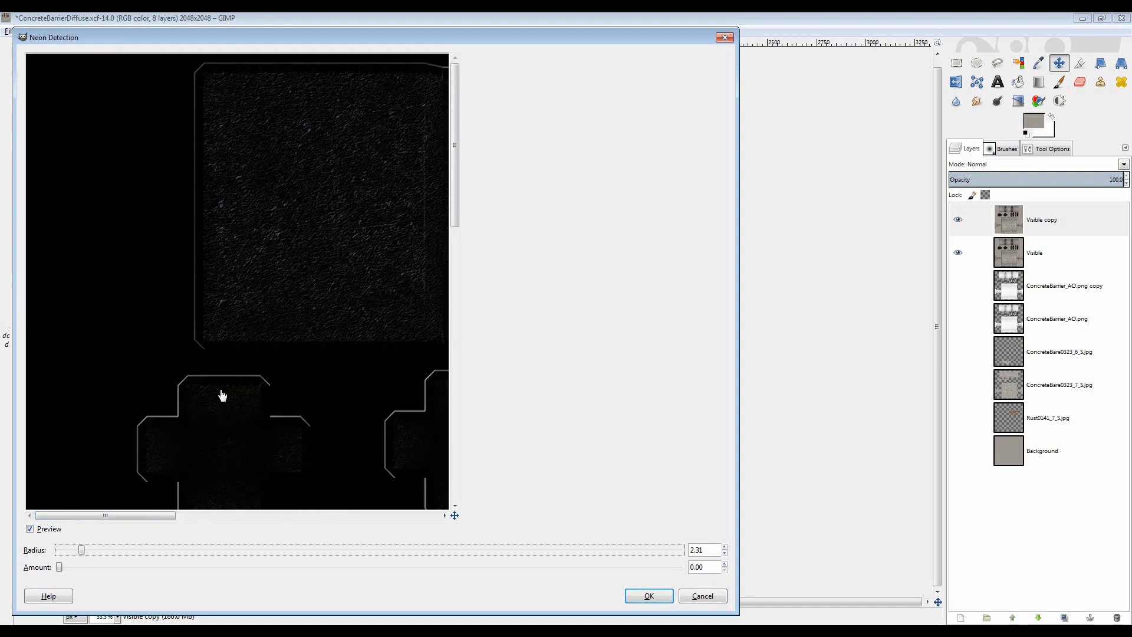
pyautogui.moveTo(78, 550); pyautogui.dragTo(76, 550)
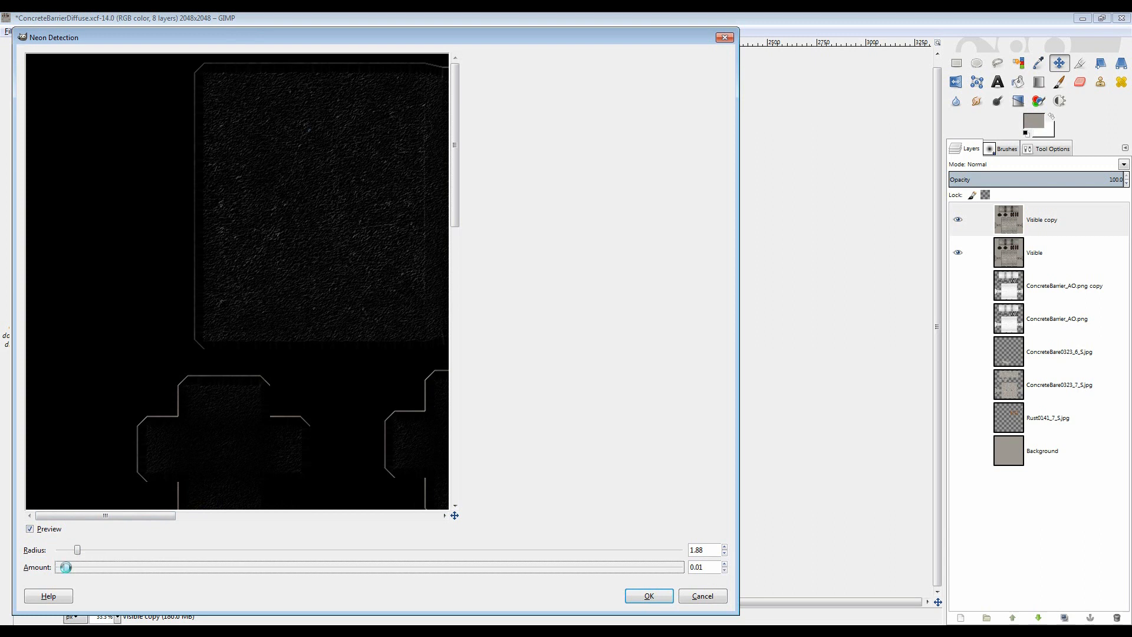
pyautogui.scroll(3, 67, 567)
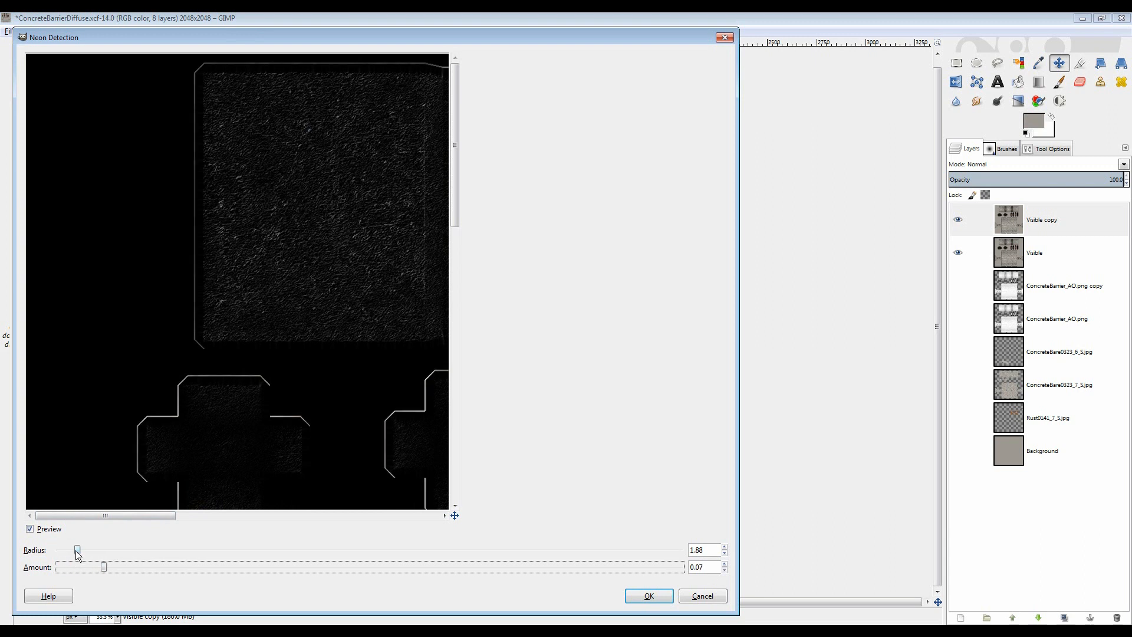
pyautogui.scroll(1, 77, 550)
pyautogui.moveTo(72, 549); pyautogui.dragTo(73, 550)
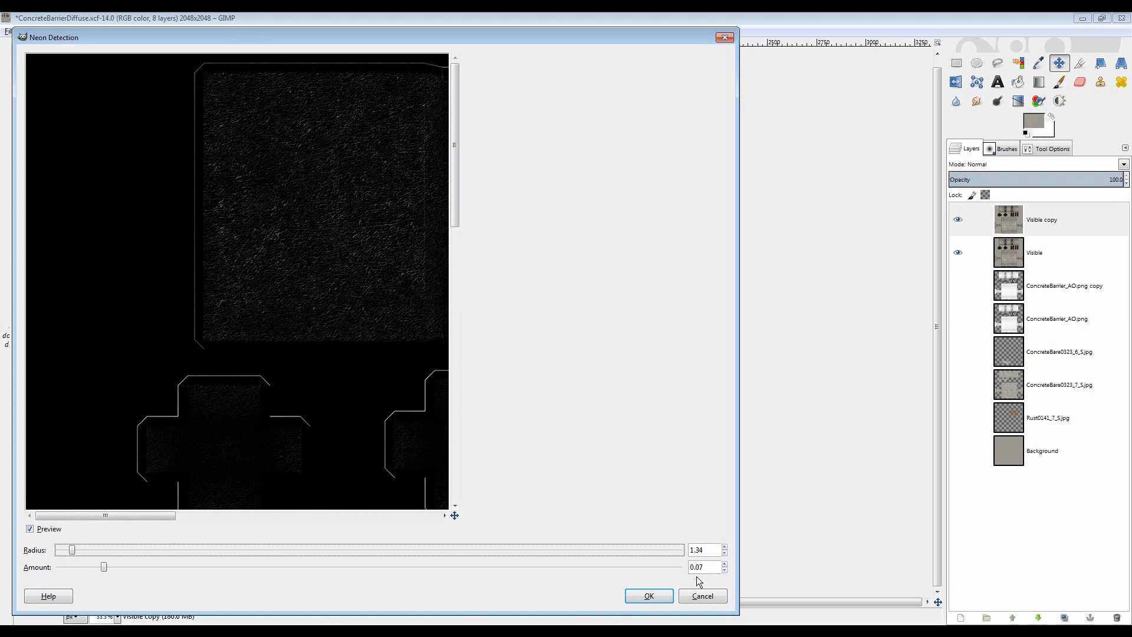
pyautogui.click(649, 596)
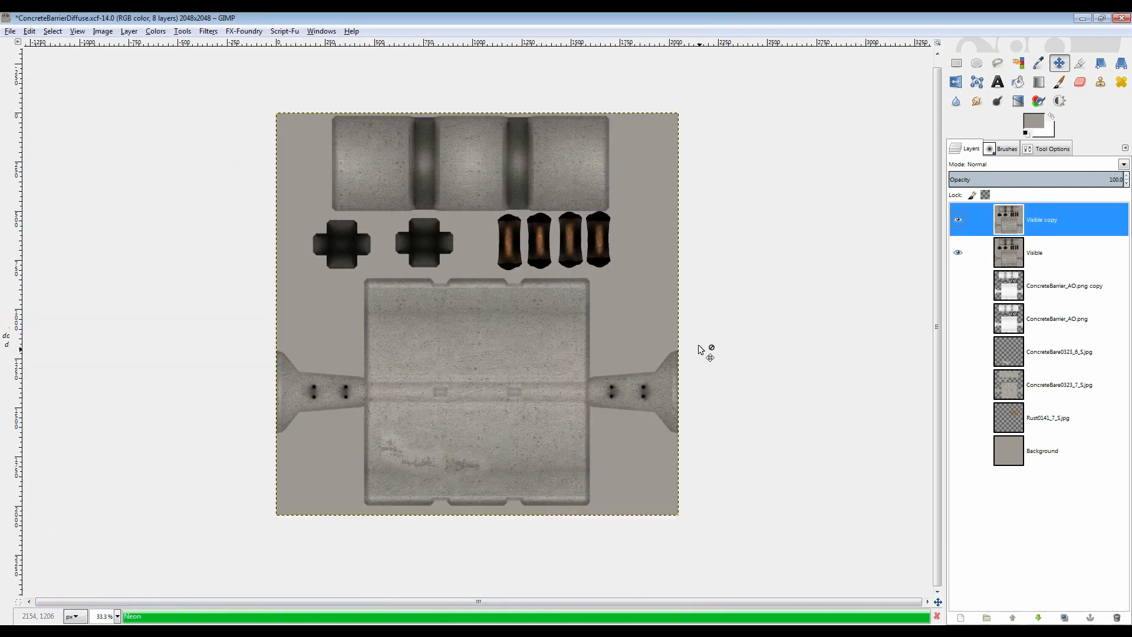
# - Desaturate the Visible copy layer using the Luminosity shade of gray
pyautogui.scroll(3, 495, 247)
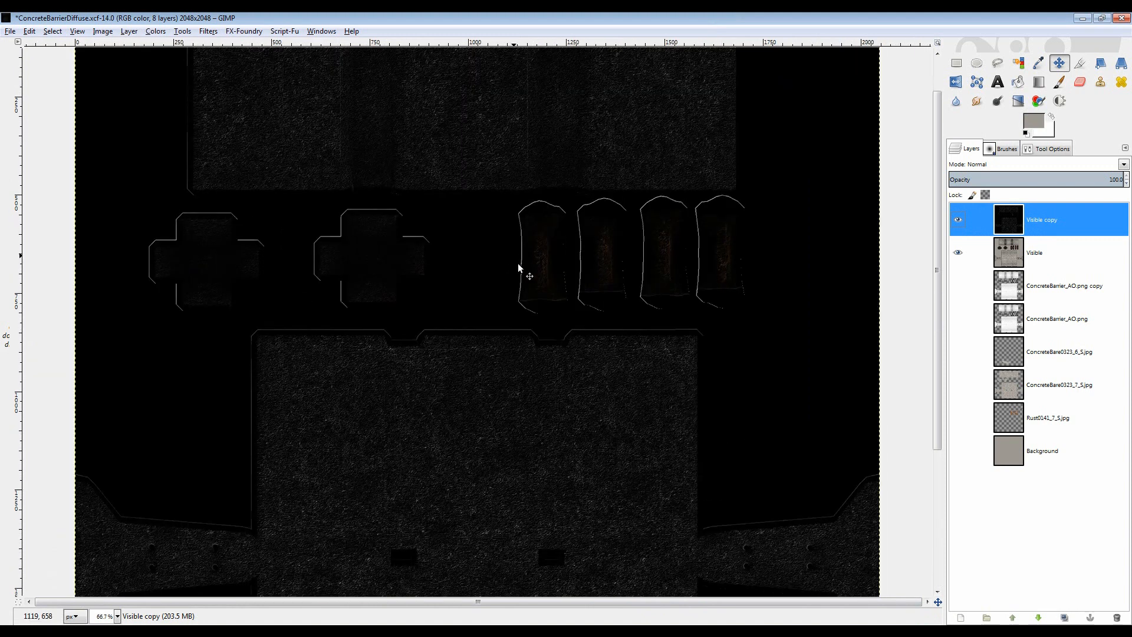
pyautogui.scroll(1, 478, 344)
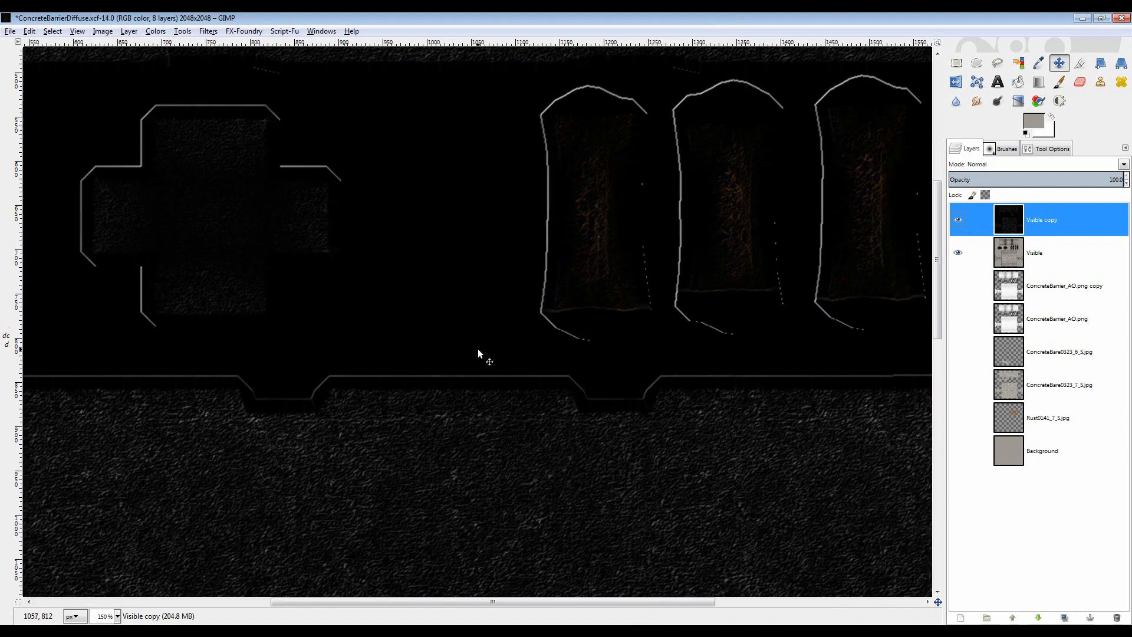
pyautogui.scroll(-1, 478, 349)
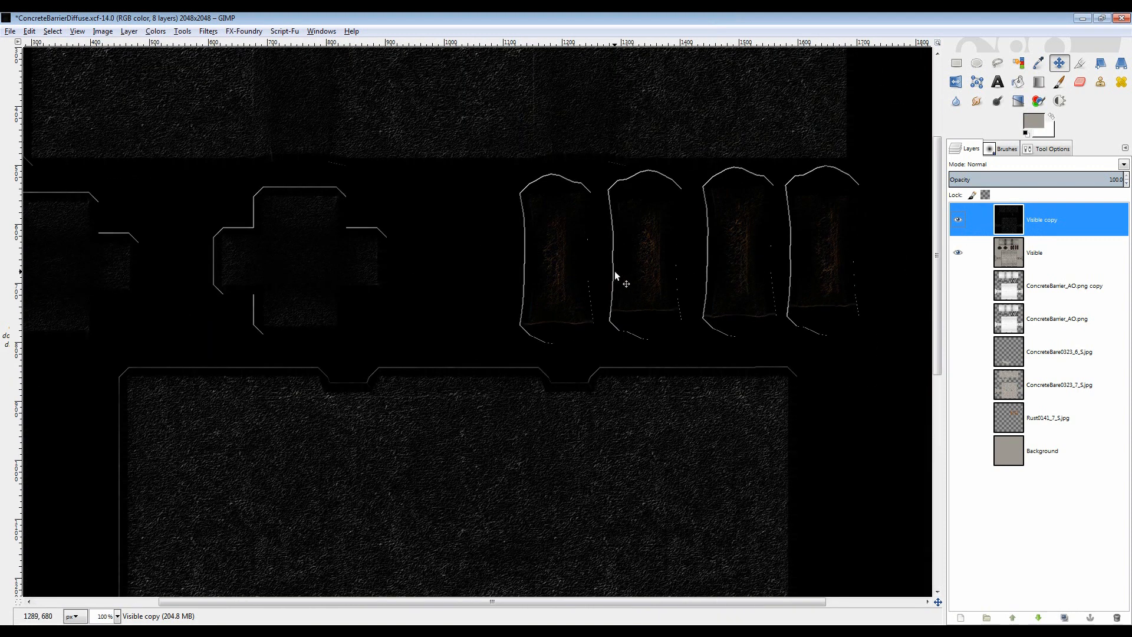
pyautogui.scroll(2, 615, 273)
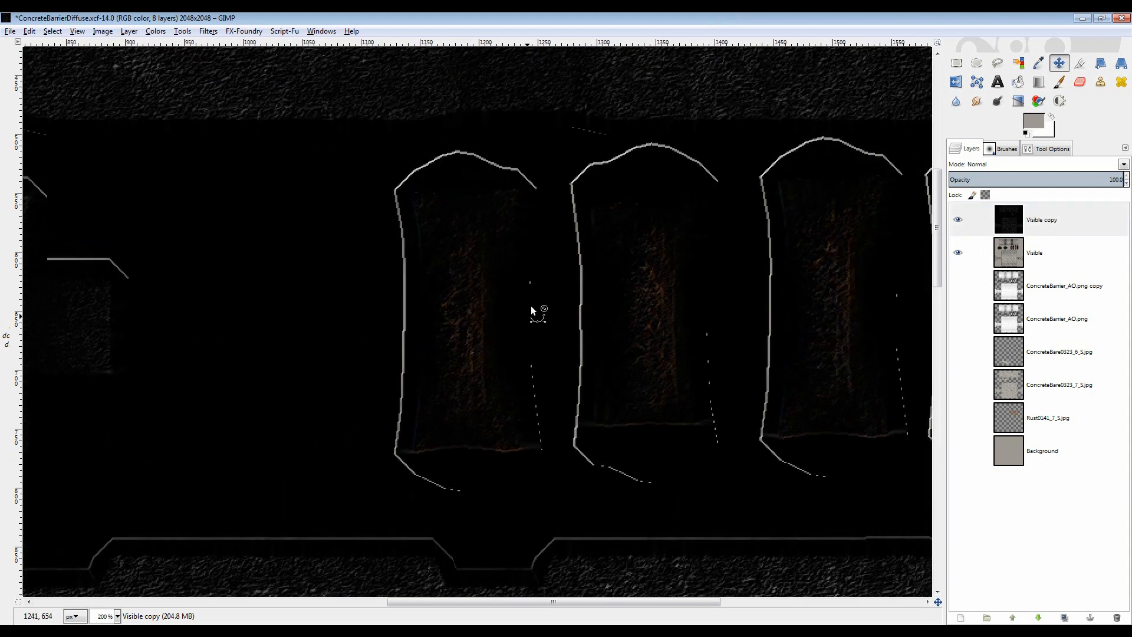
pyautogui.click(155, 31)
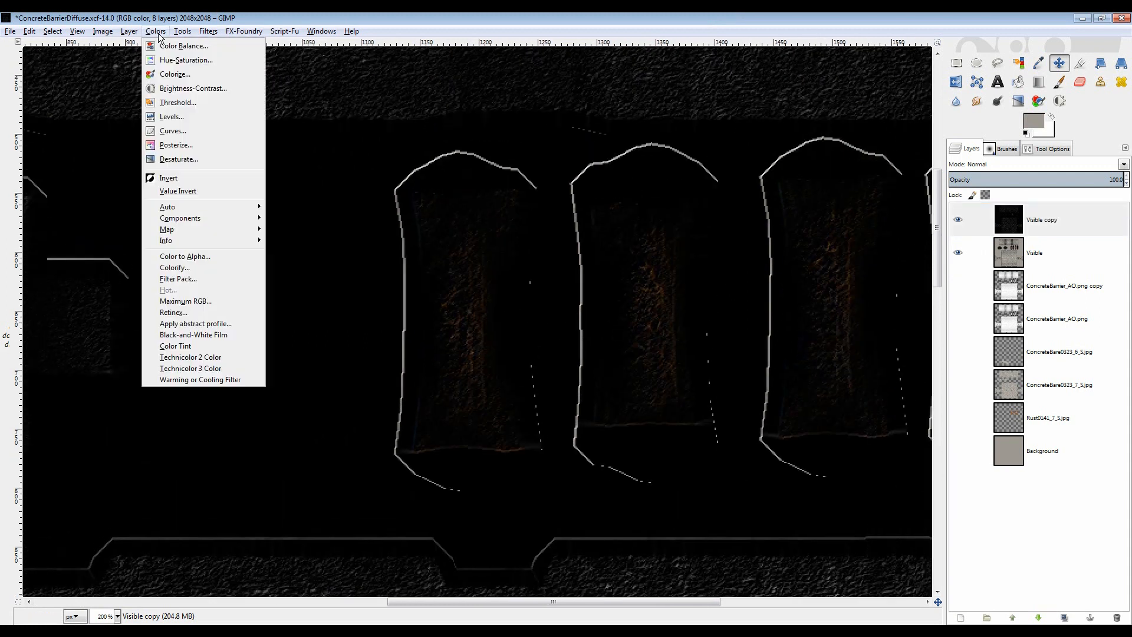
pyautogui.click(187, 159)
pyautogui.click(110, 180)
pyautogui.click(194, 230)
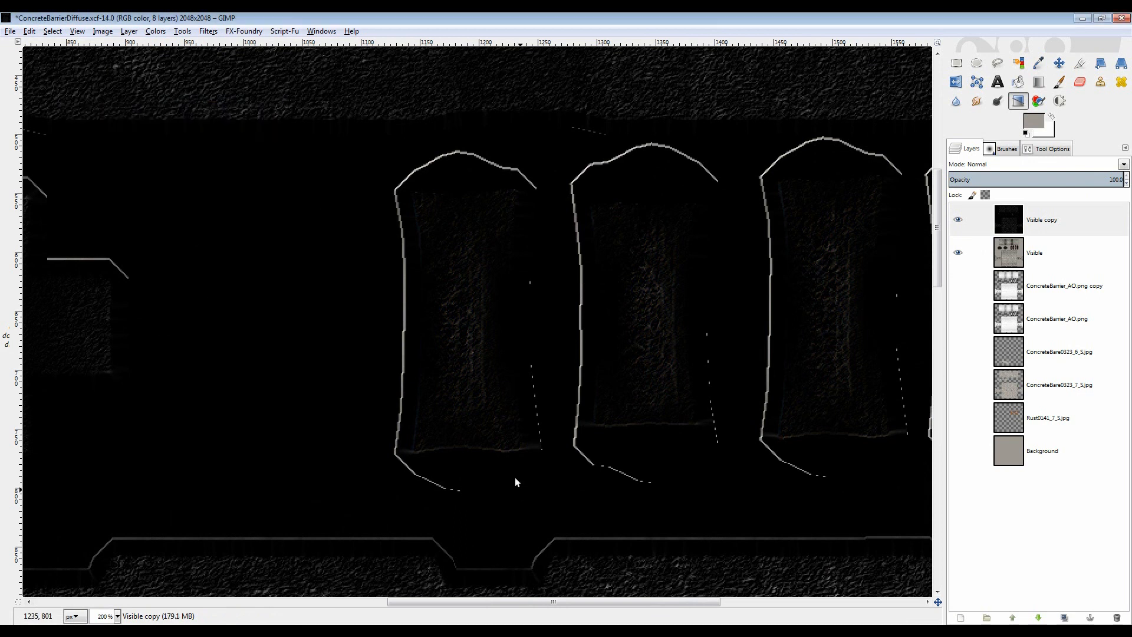
# - Move the Visible layer above the Visible copy layer in the layer stack
pyautogui.keyDown('ctrl'); pyautogui.scroll(-1, 511, 426); pyautogui.keyUp('ctrl')
pyautogui.keyDown('ctrl'); pyautogui.scroll(-3, 495, 422); pyautogui.keyUp('ctrl')
pyautogui.keyDown('ctrl'); pyautogui.scroll(-1, 506, 406); pyautogui.keyUp('ctrl')
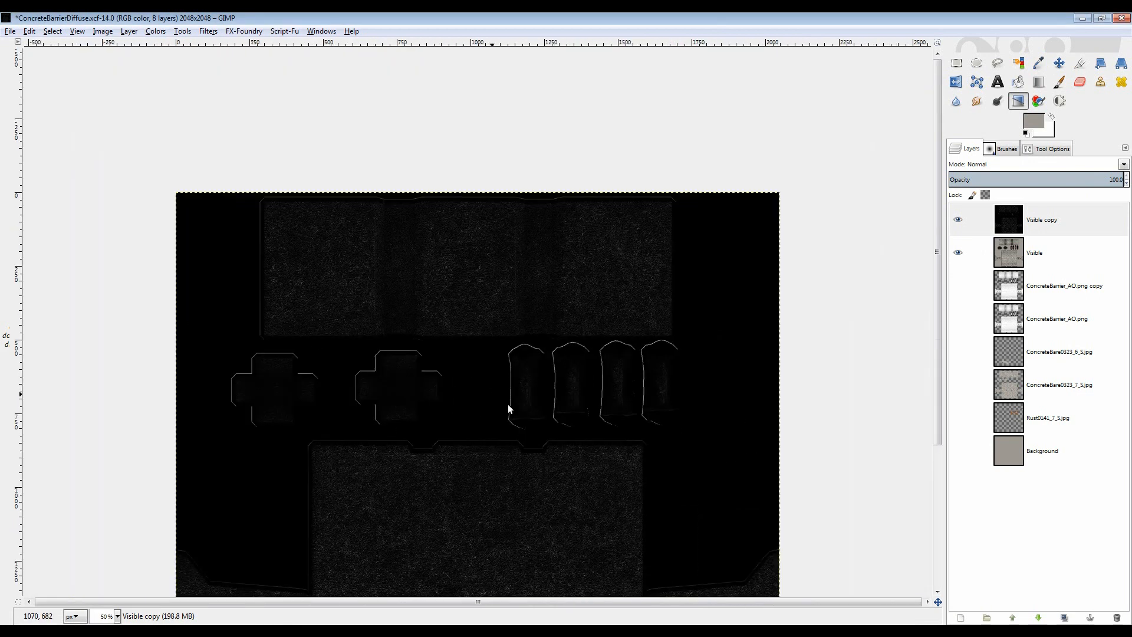
pyautogui.scroll(-1, 524, 378)
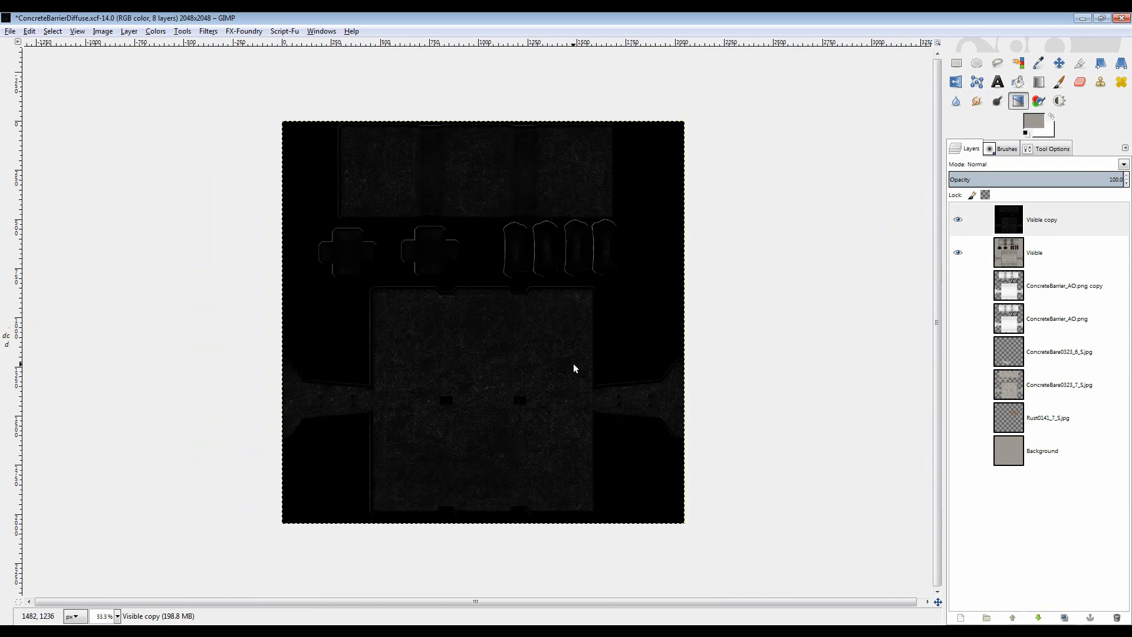
pyautogui.click(1012, 250)
pyautogui.moveTo(1029, 210); pyautogui.dragTo(1029, 212)
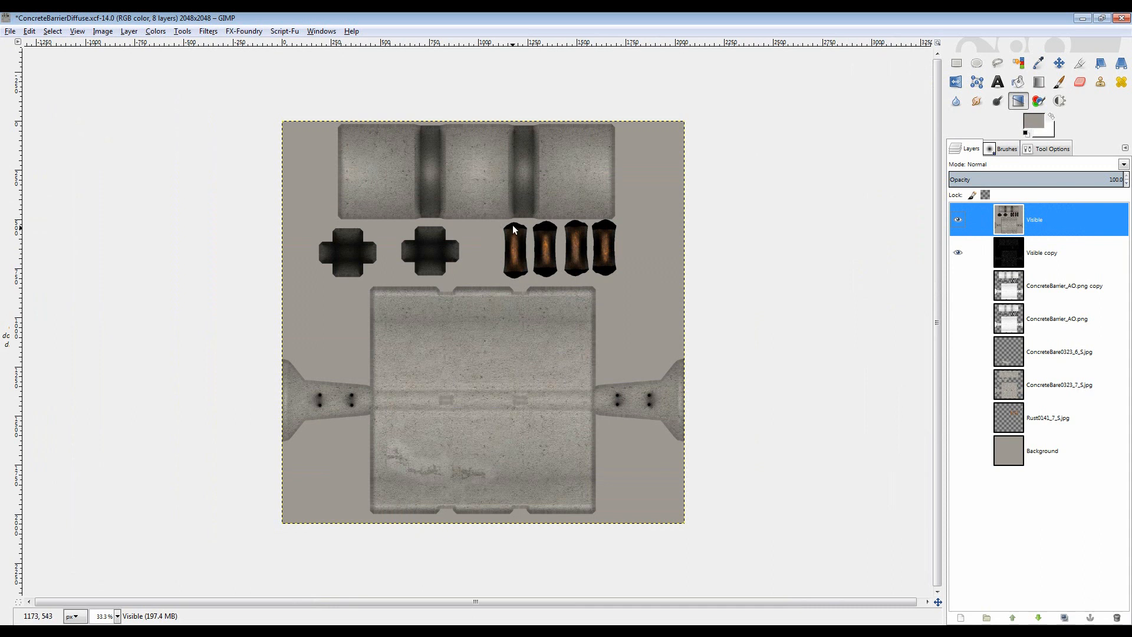
# - Hide the Visible layer to examine the gray edge texture beneath it, and show the layer again
pyautogui.click(958, 219)
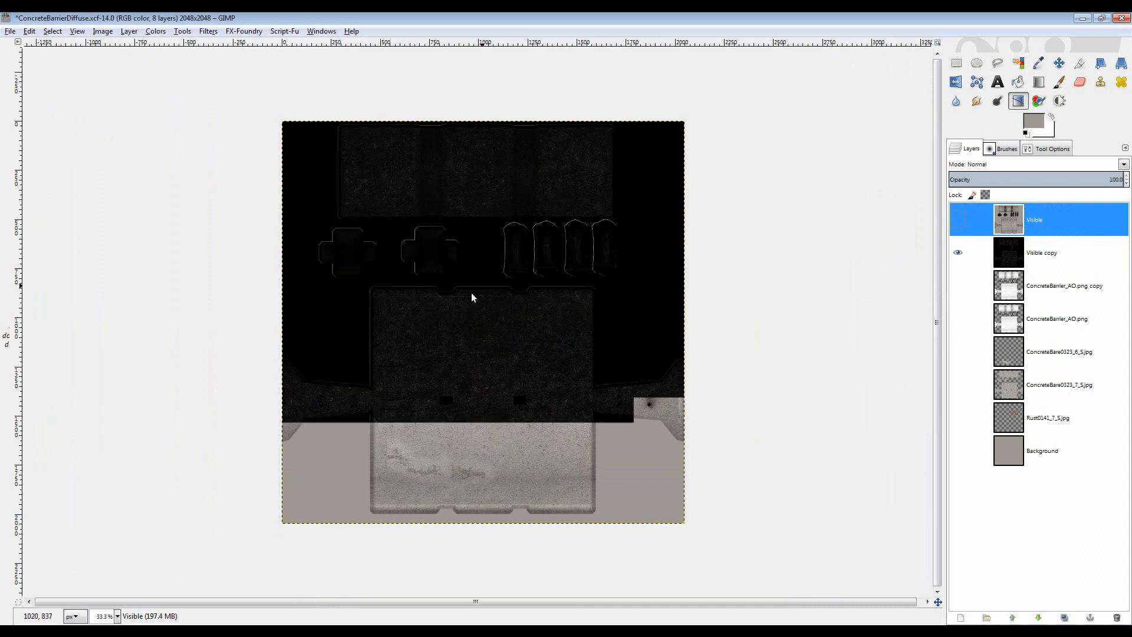
pyautogui.scroll(2, 472, 296)
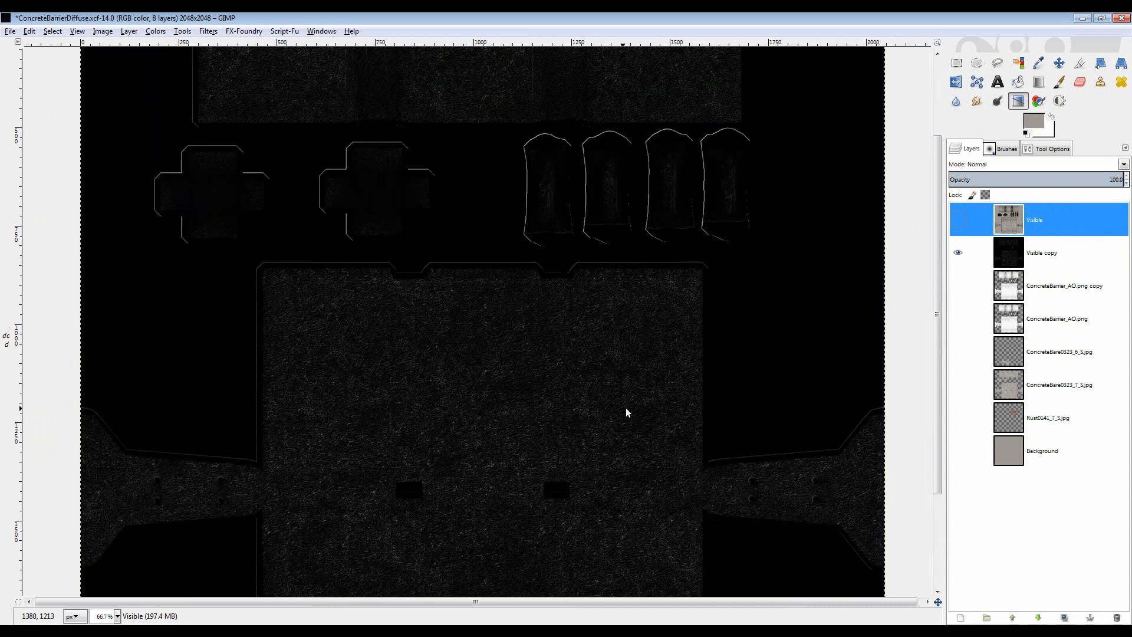
pyautogui.scroll(-2, 625, 408)
pyautogui.scroll(4, 574, 362)
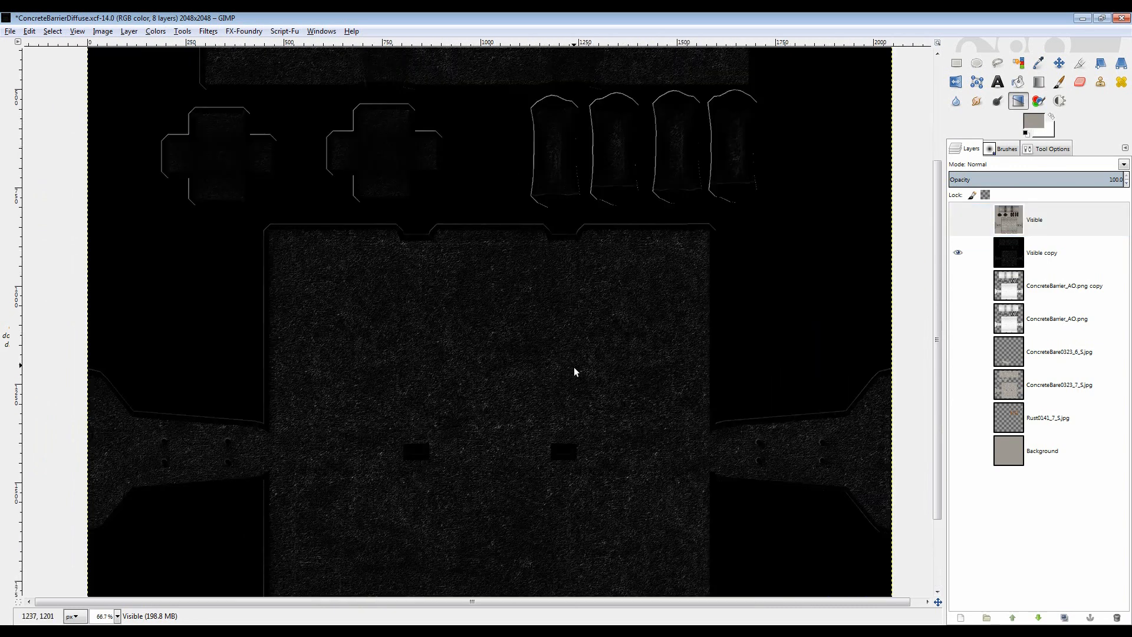
pyautogui.scroll(-3, 572, 354)
pyautogui.scroll(-1, 563, 289)
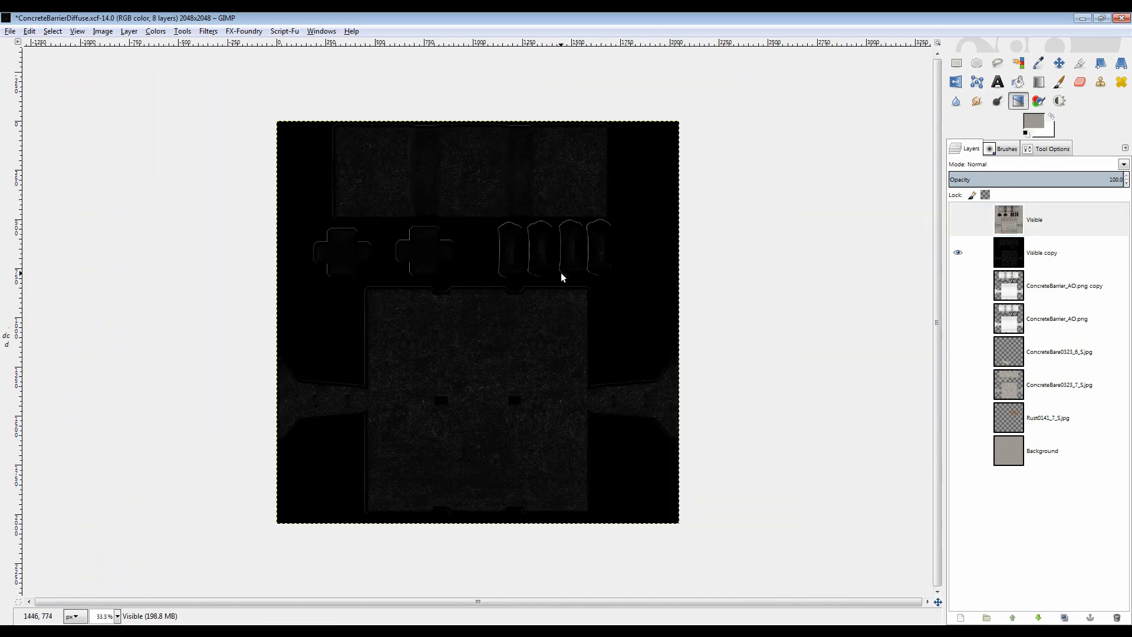
pyautogui.click(958, 219)
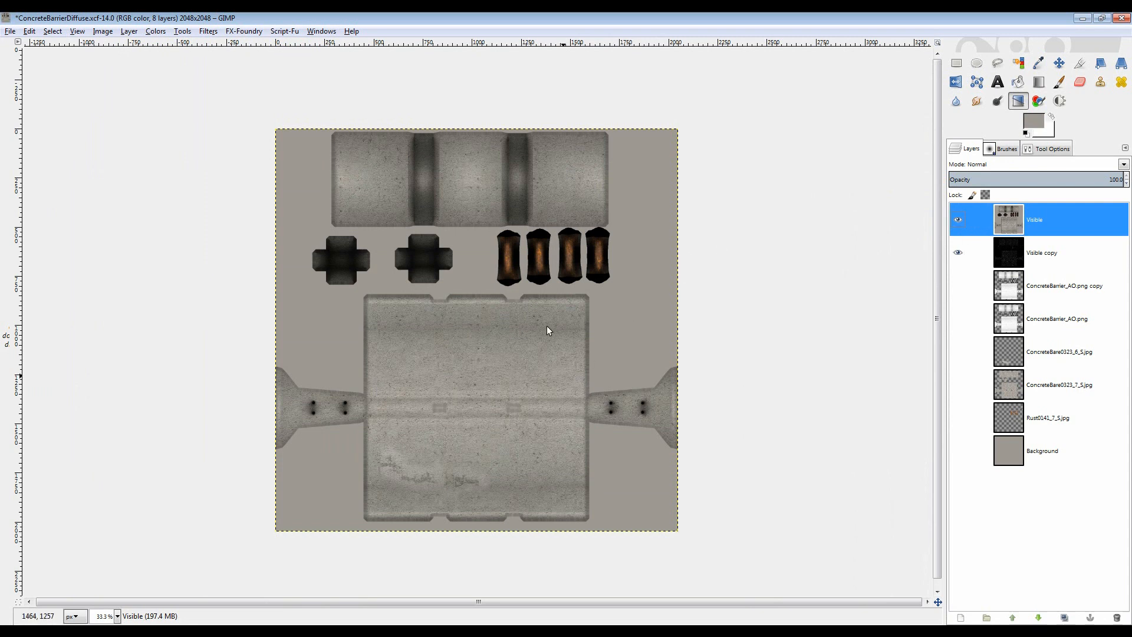
# - Desaturate the Visible layer using the Luminosity shade of gray
pyautogui.click(156, 33)
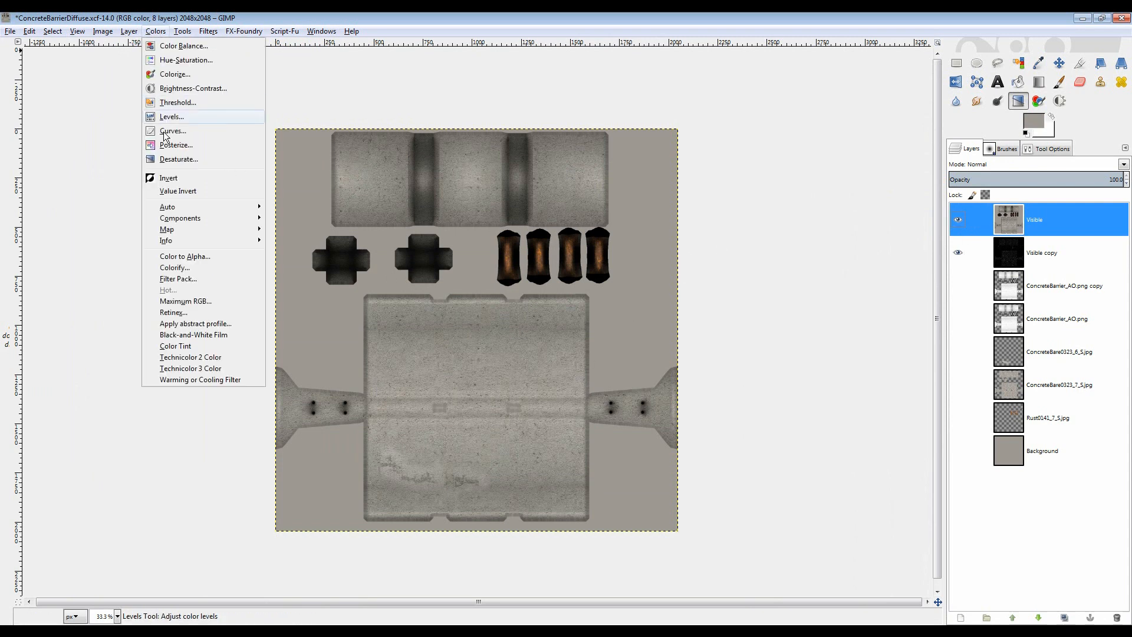
pyautogui.moveTo(167, 117)
pyautogui.click(106, 121)
pyautogui.click(107, 179)
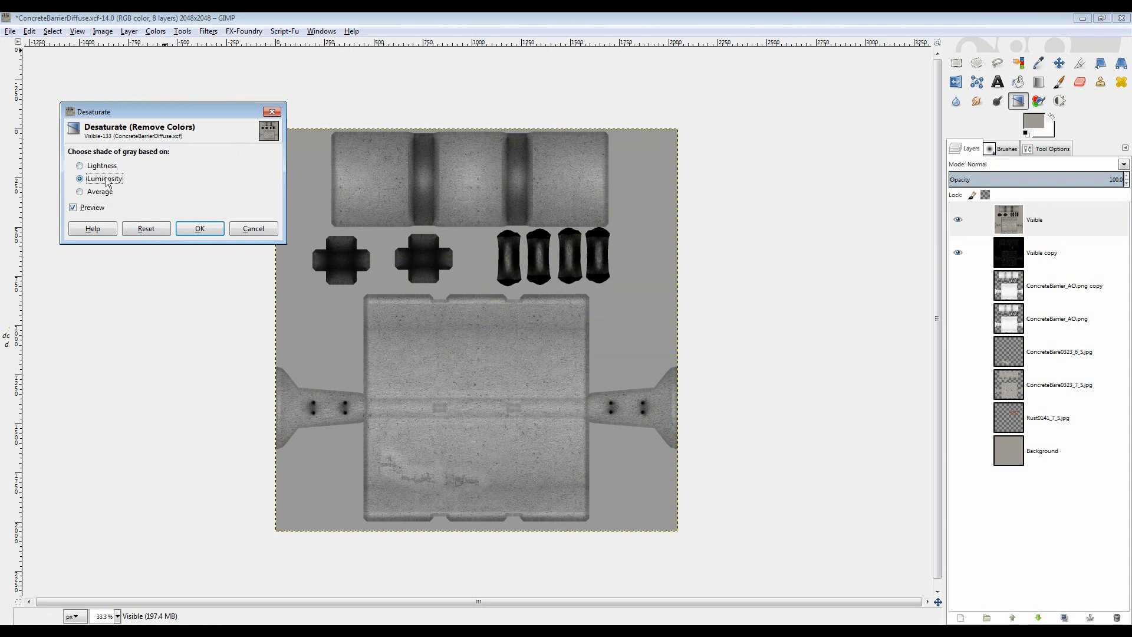
pyautogui.click(203, 230)
# - Start a Brightness-Contrast adjustment on the Visible layer and lower the brightness to -127
pyautogui.click(156, 32)
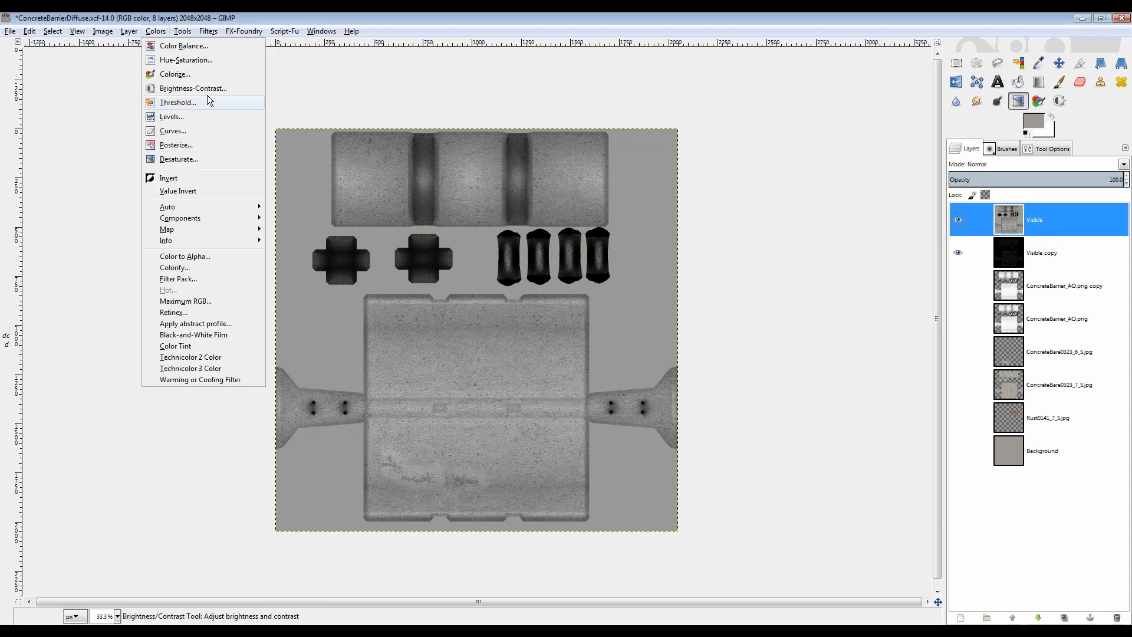
pyautogui.click(212, 90)
pyautogui.moveTo(791, 341); pyautogui.dragTo(846, 218)
pyautogui.moveTo(513, 268); pyautogui.dragTo(363, 235)
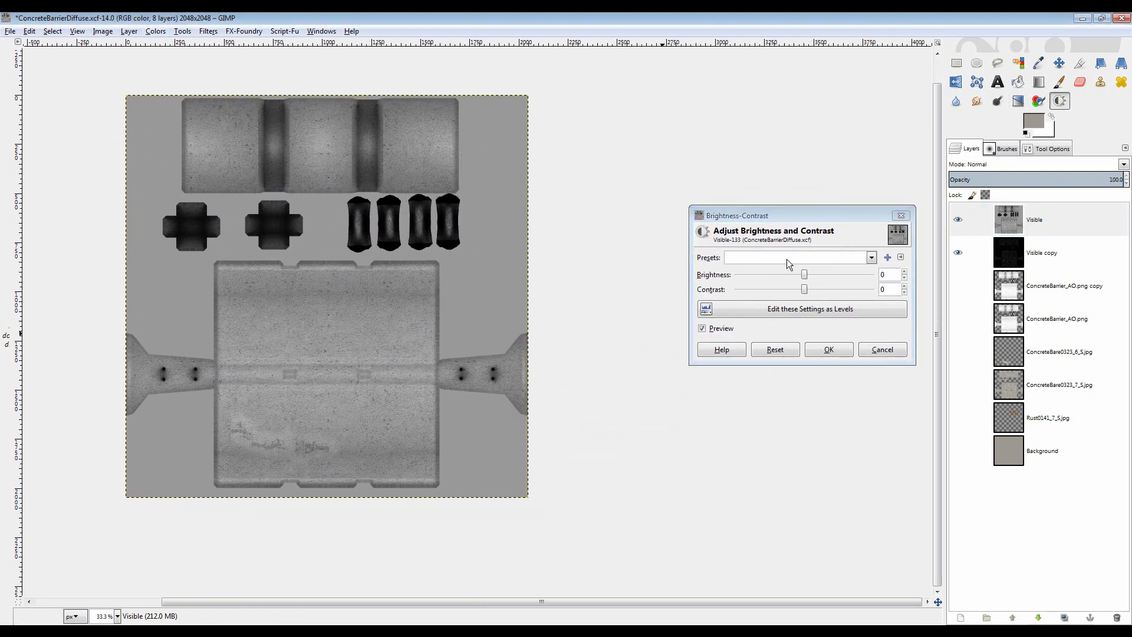
pyautogui.scroll(-6, 799, 276)
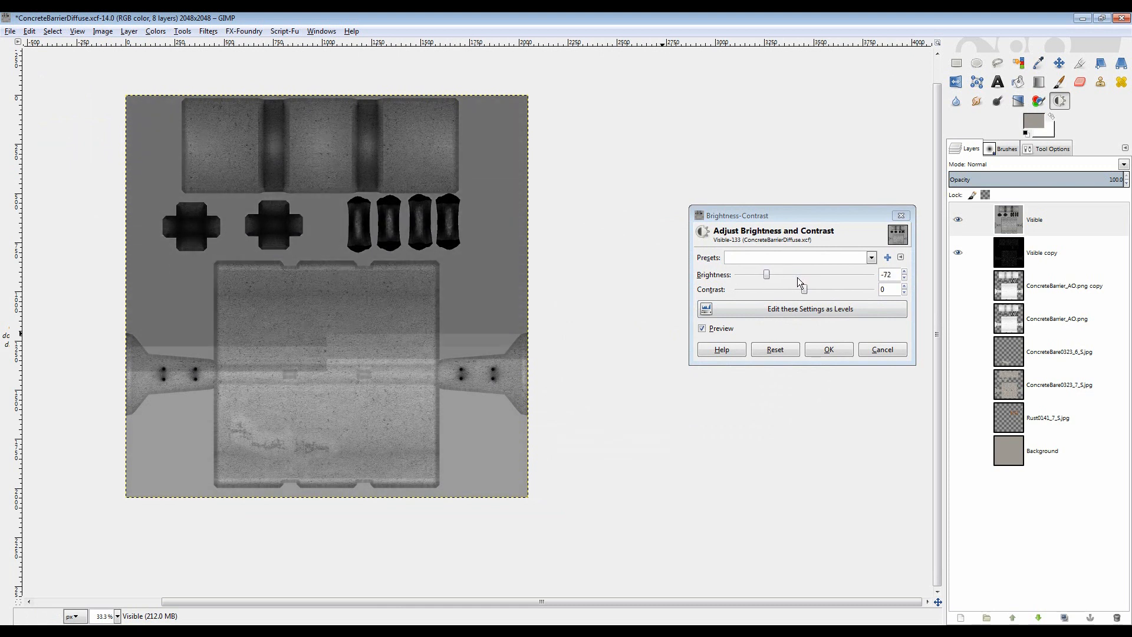
pyautogui.scroll(-6, 797, 277)
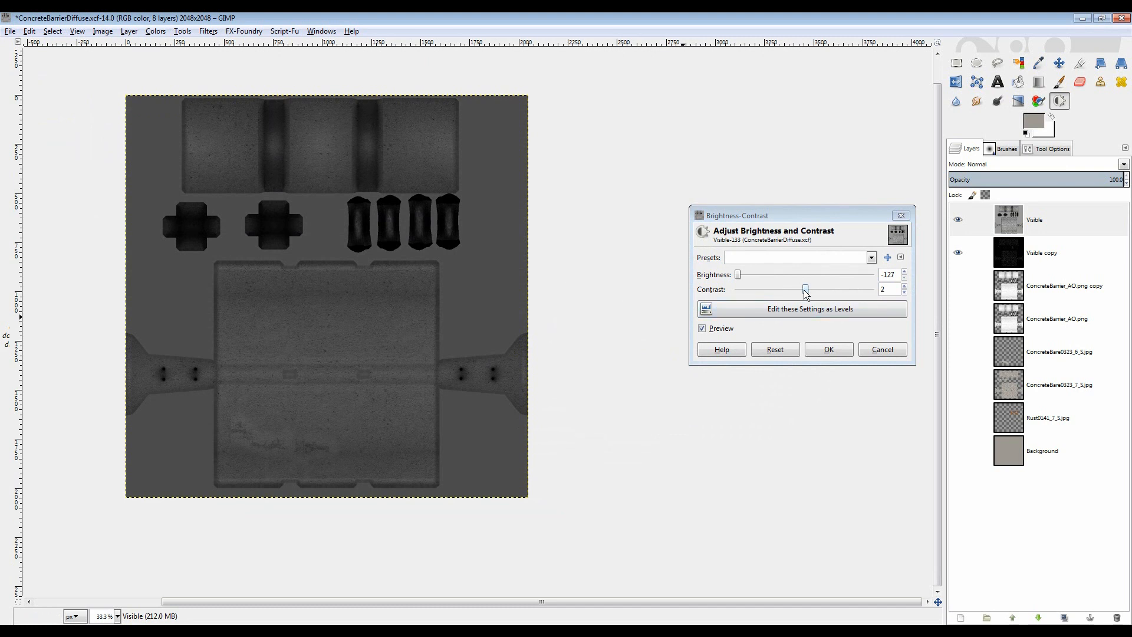
# - Try contrast values up to 58 on the darkened layer, then bring the contrast back to 40
pyautogui.scroll(2, 806, 294)
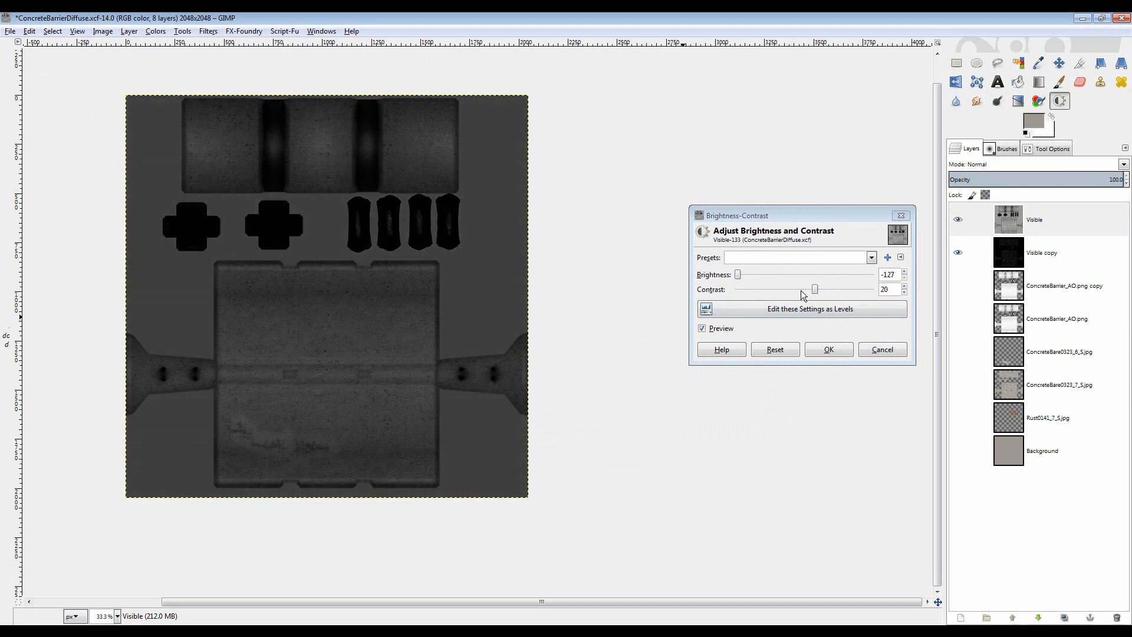
pyautogui.scroll(2, 798, 292)
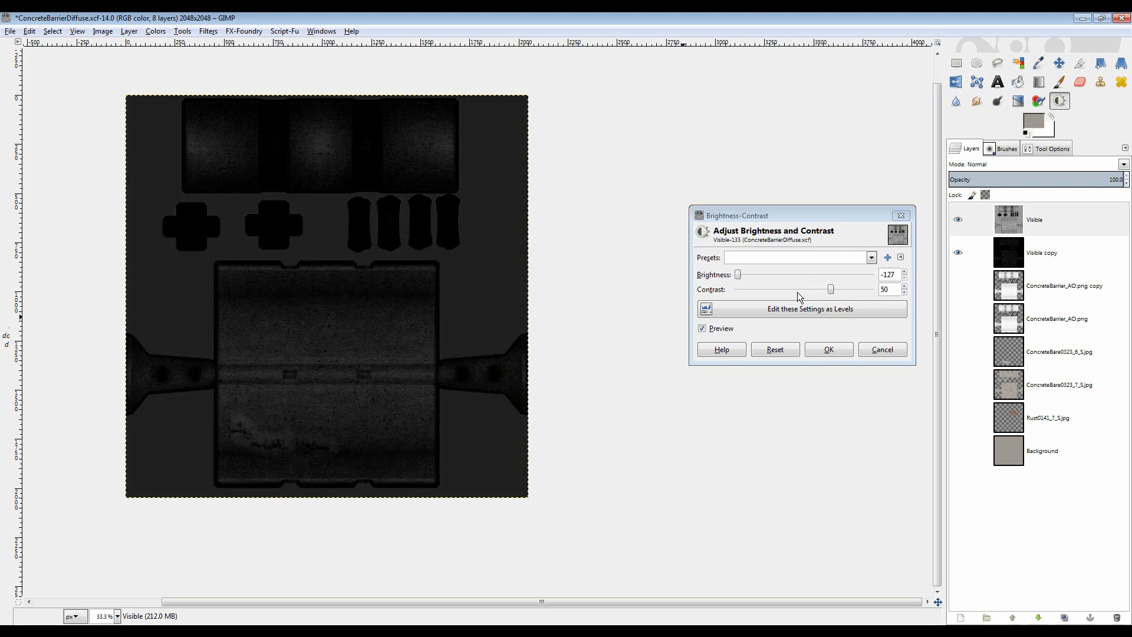
pyautogui.scroll(2, 797, 293)
pyautogui.scroll(1, 795, 293)
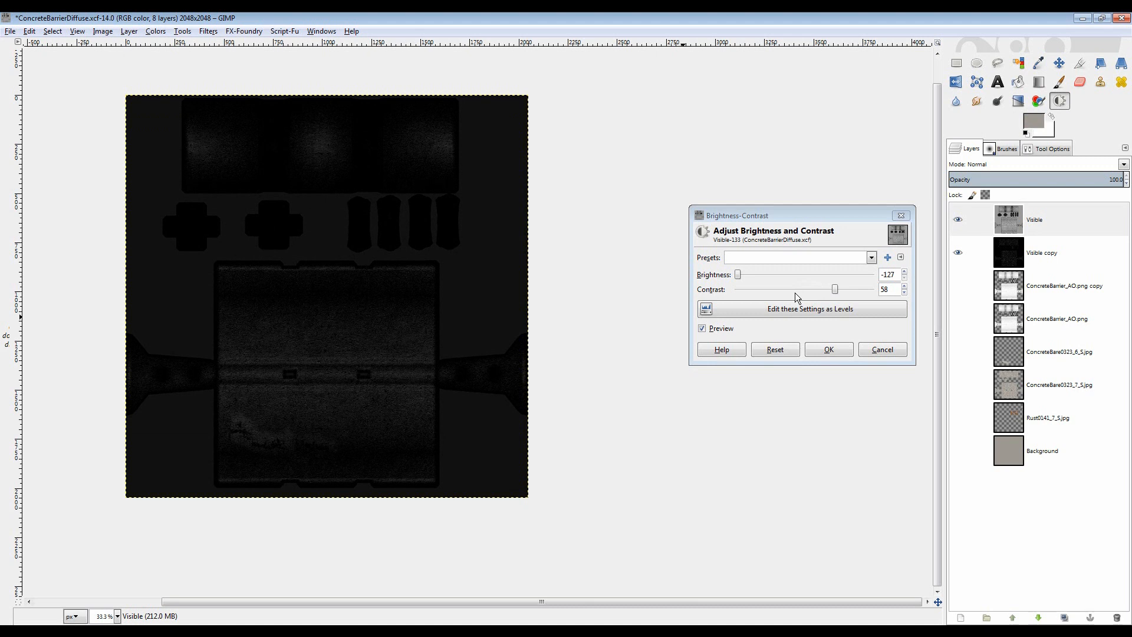
pyautogui.scroll(-1, 795, 293)
pyautogui.scroll(-2, 795, 293)
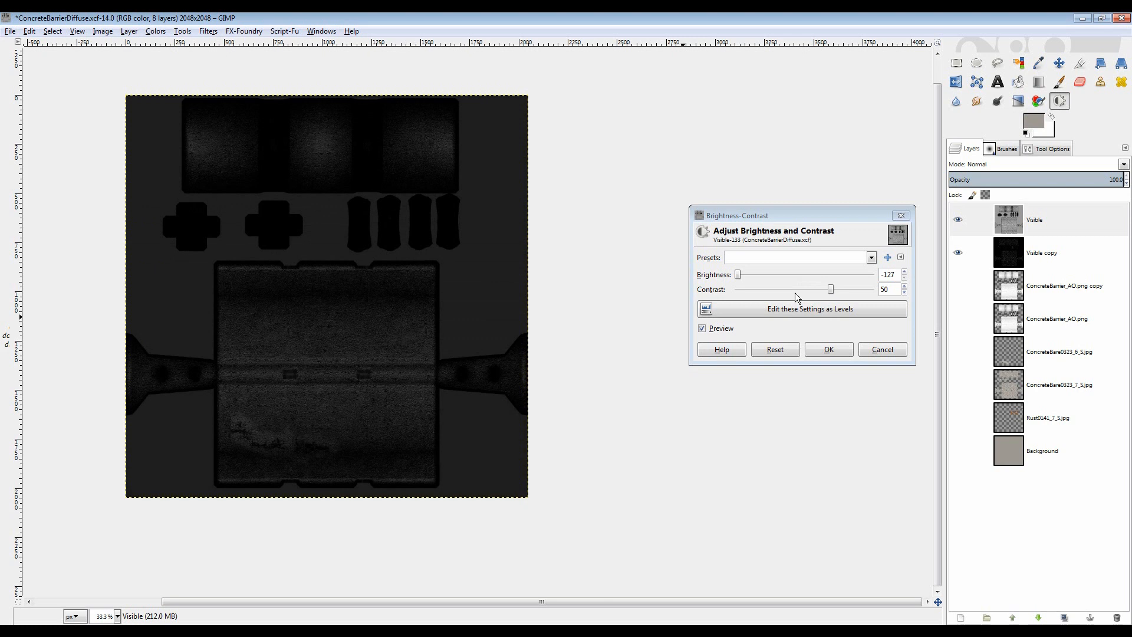
pyautogui.scroll(-2, 795, 292)
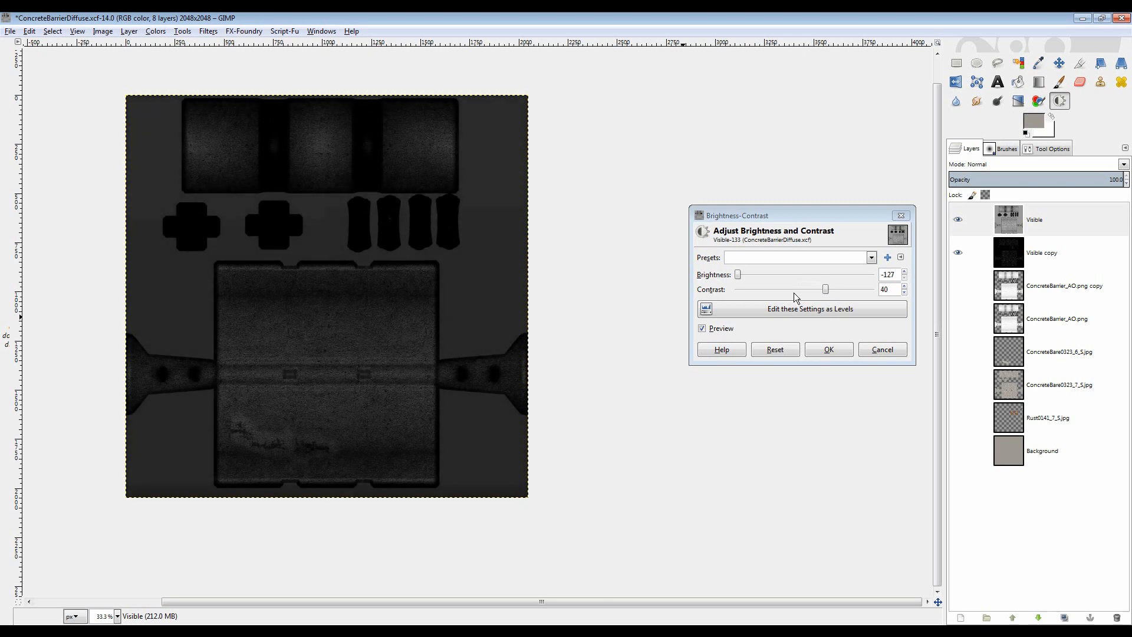
# - Check the four narrow dark pieces up close, set the contrast to 28, and apply the Brightness-Contrast adjustment
pyautogui.scroll(4, 475, 267)
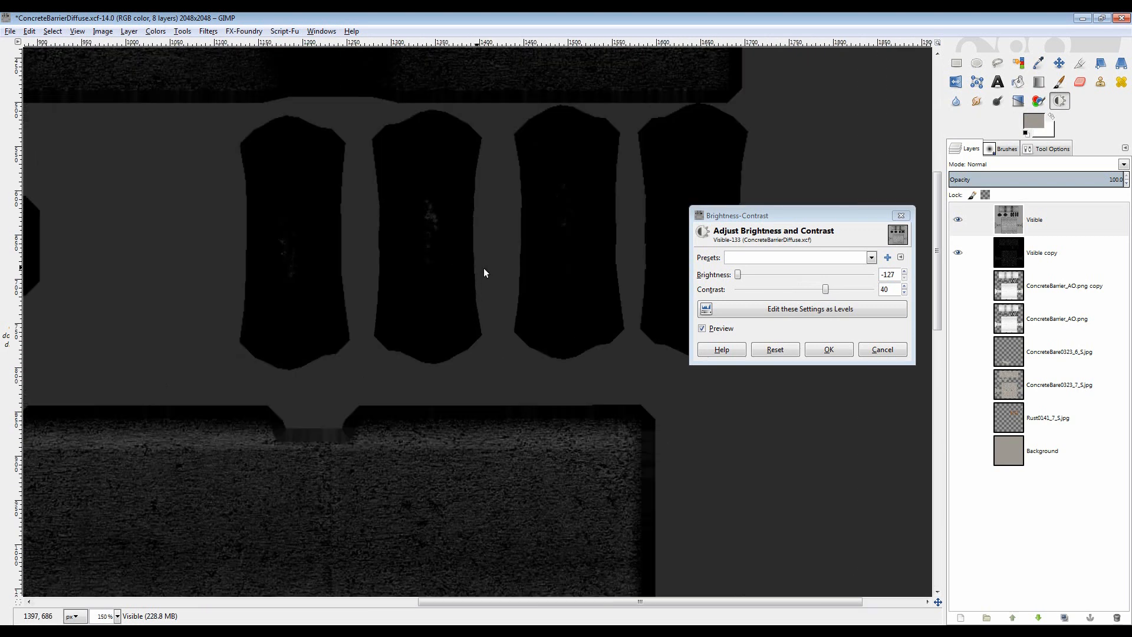
pyautogui.scroll(-1, 484, 269)
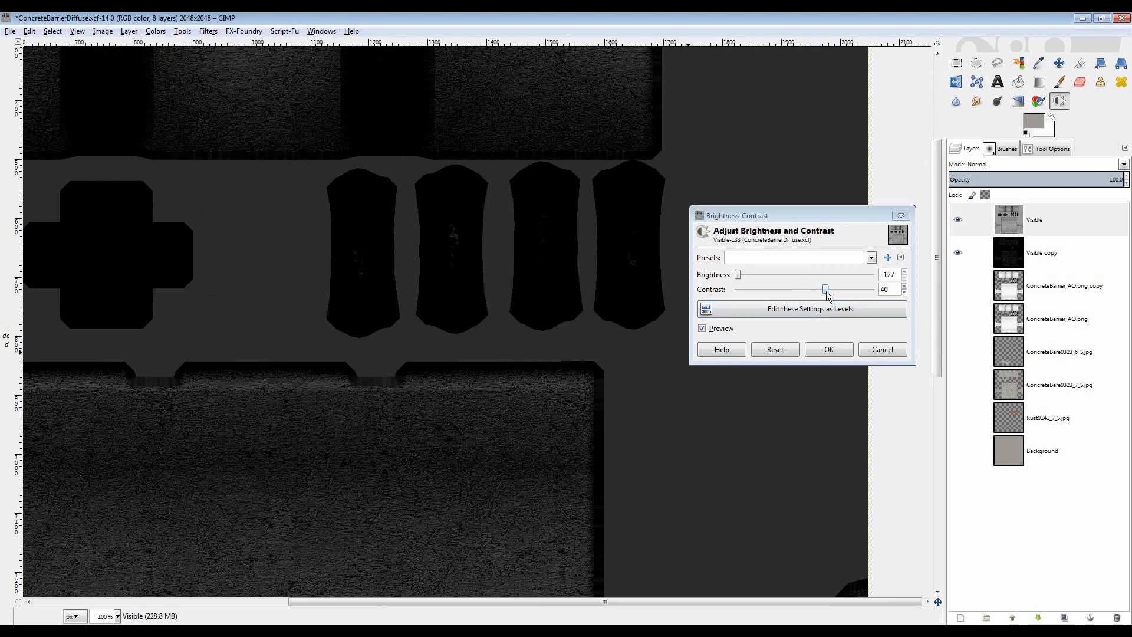
pyautogui.scroll(1, 518, 256)
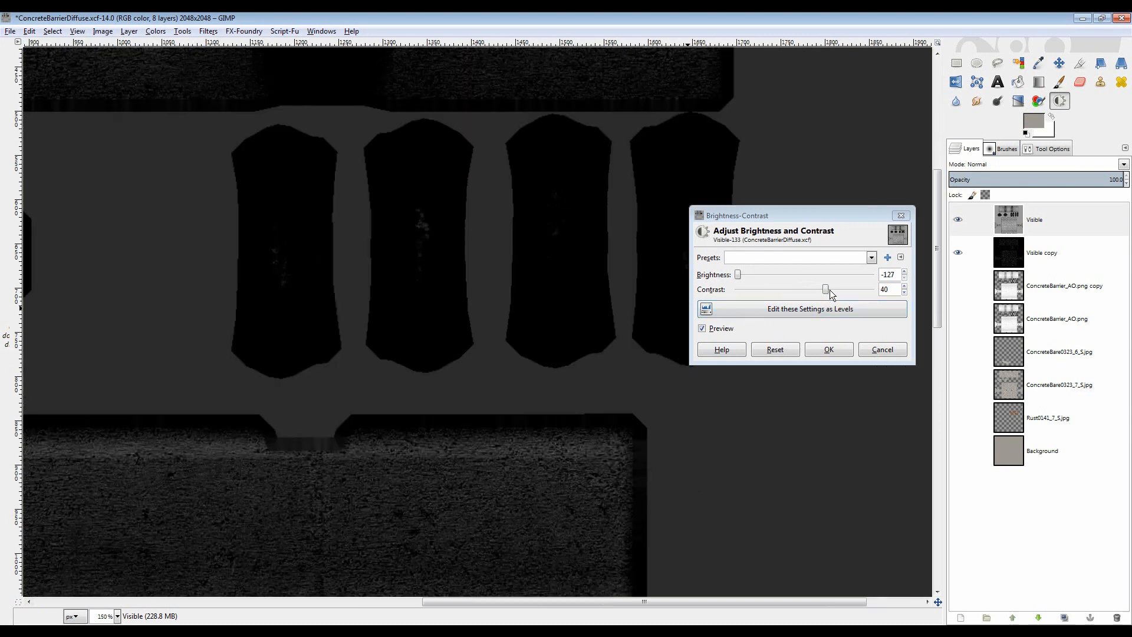
pyautogui.moveTo(825, 289); pyautogui.dragTo(819, 289)
pyautogui.scroll(-3, 512, 289)
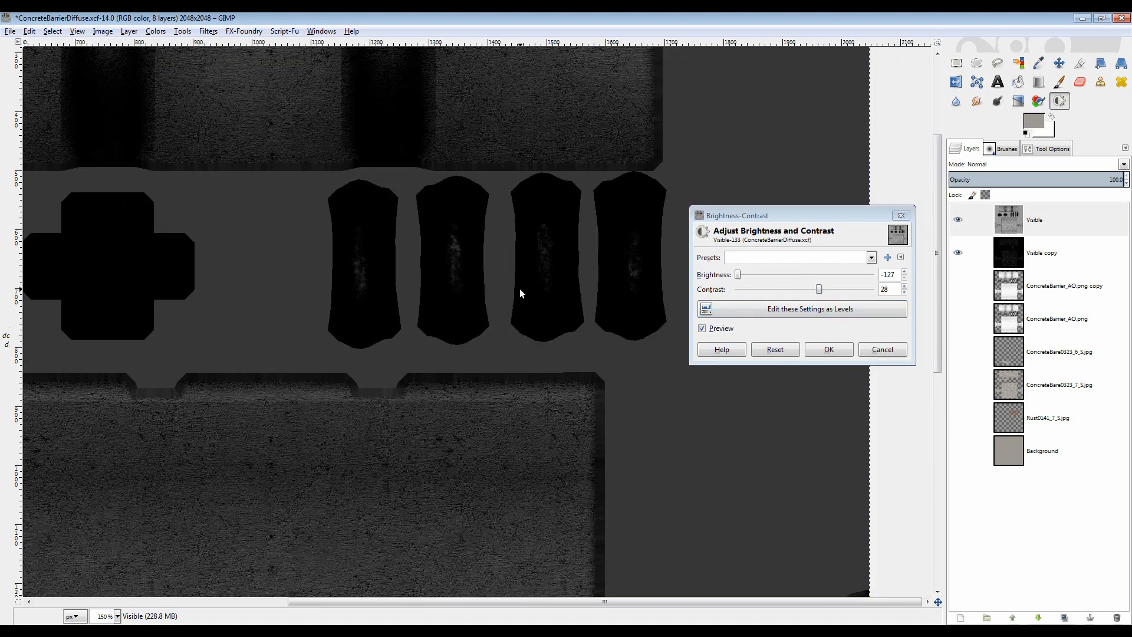
pyautogui.scroll(-1, 508, 289)
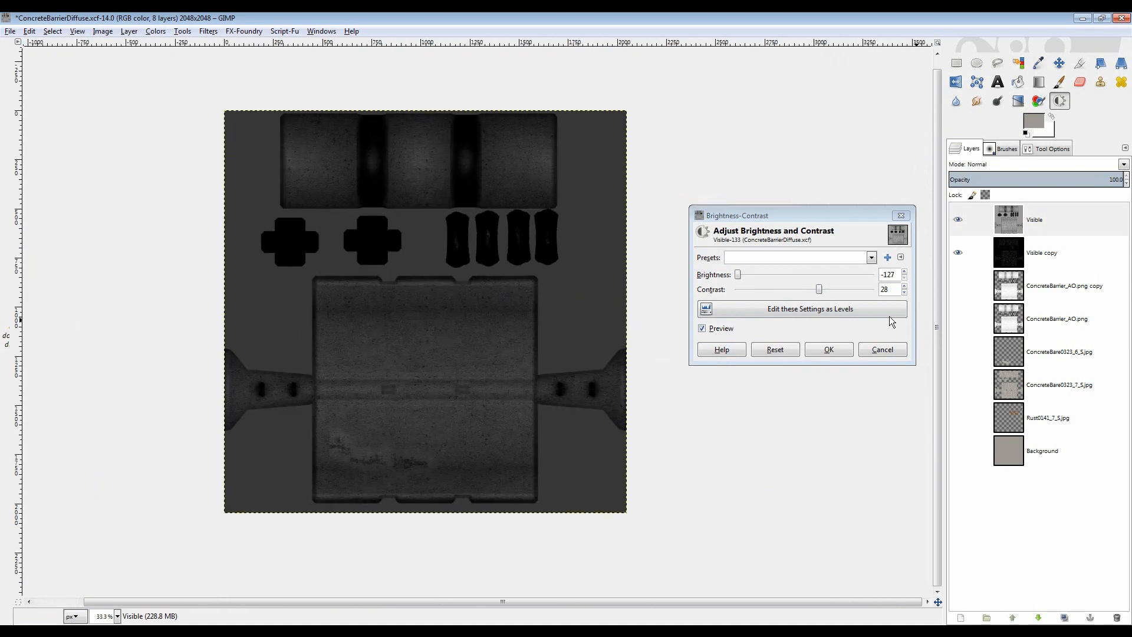
pyautogui.click(837, 350)
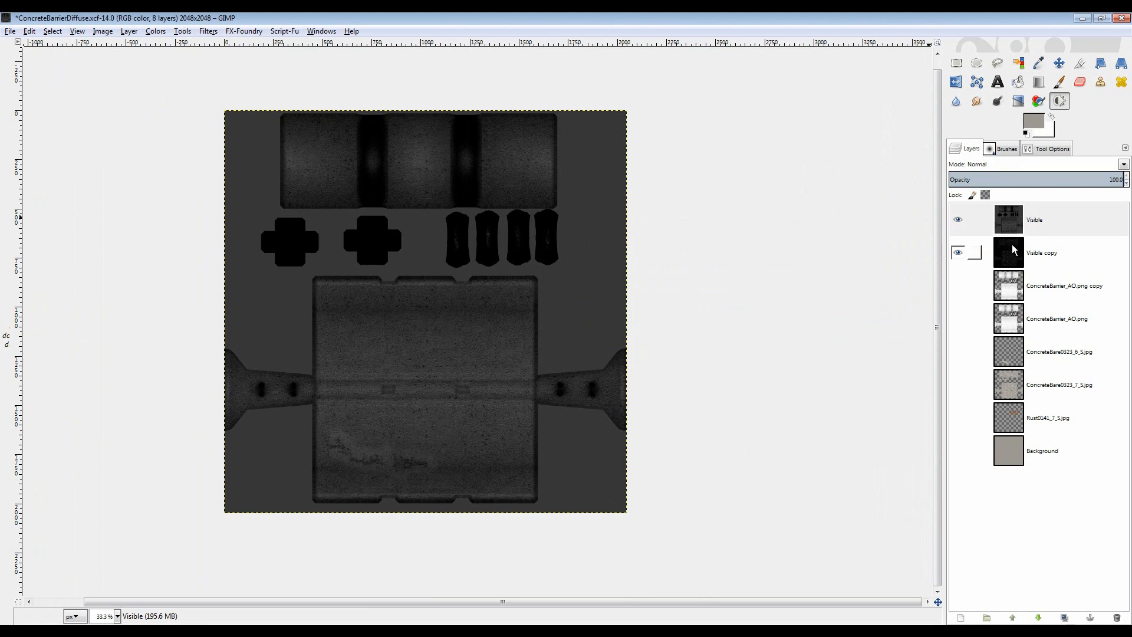
# - Move the Visible copy layer above the Visible layer and set its blend mode to Screen
pyautogui.moveTo(1013, 243); pyautogui.dragTo(1010, 218)
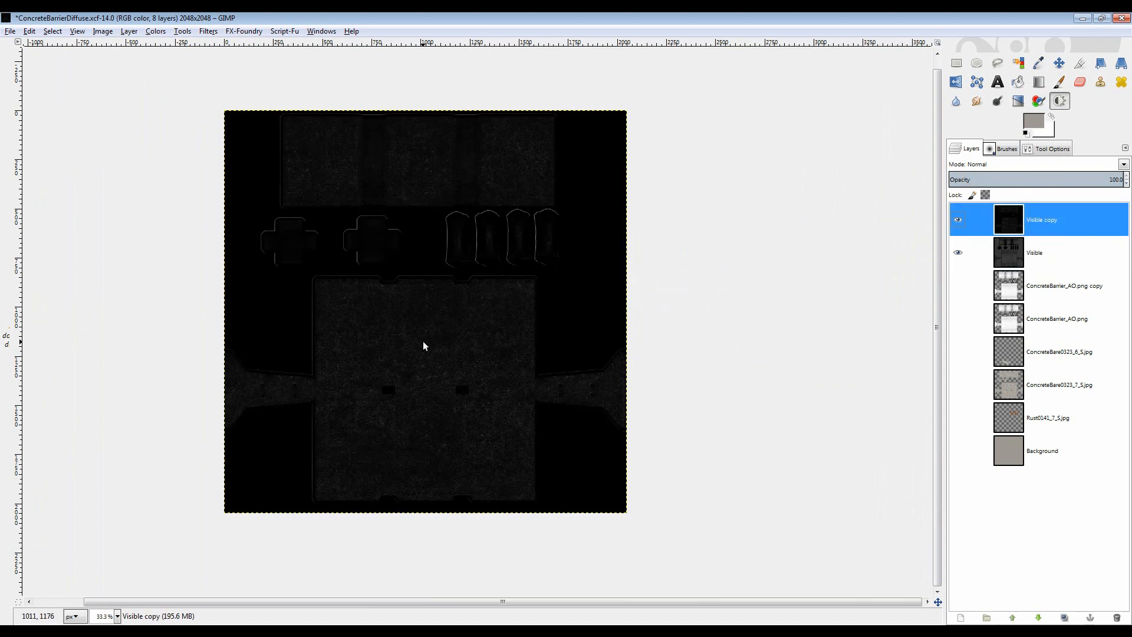
pyautogui.scroll(2, 422, 340)
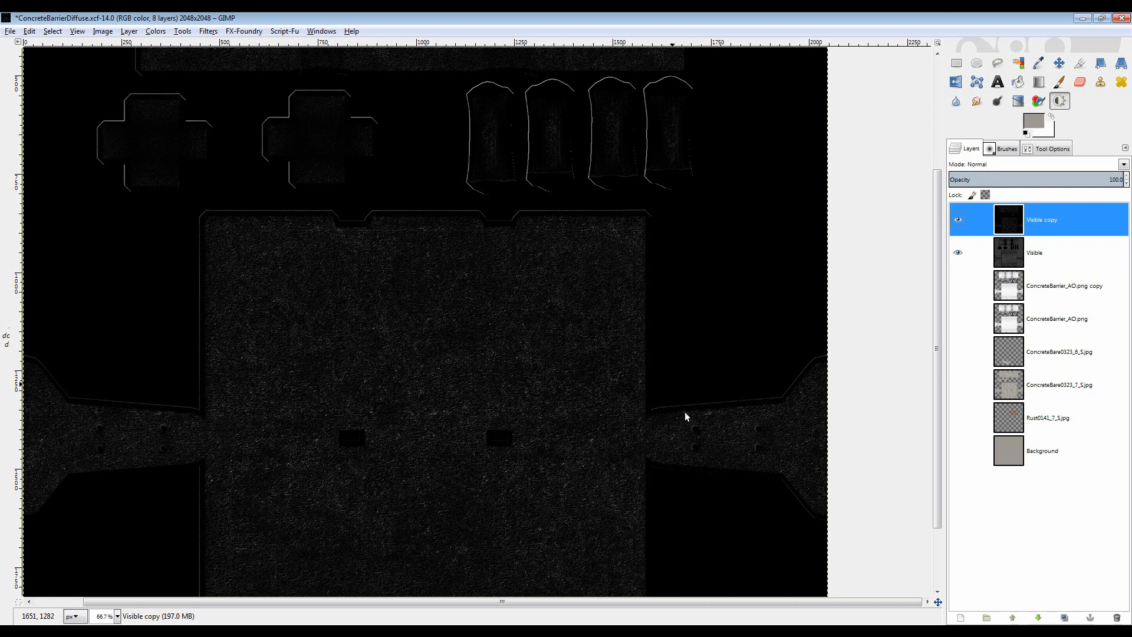
pyautogui.scroll(1, 530, 353)
pyautogui.scroll(-4, 482, 320)
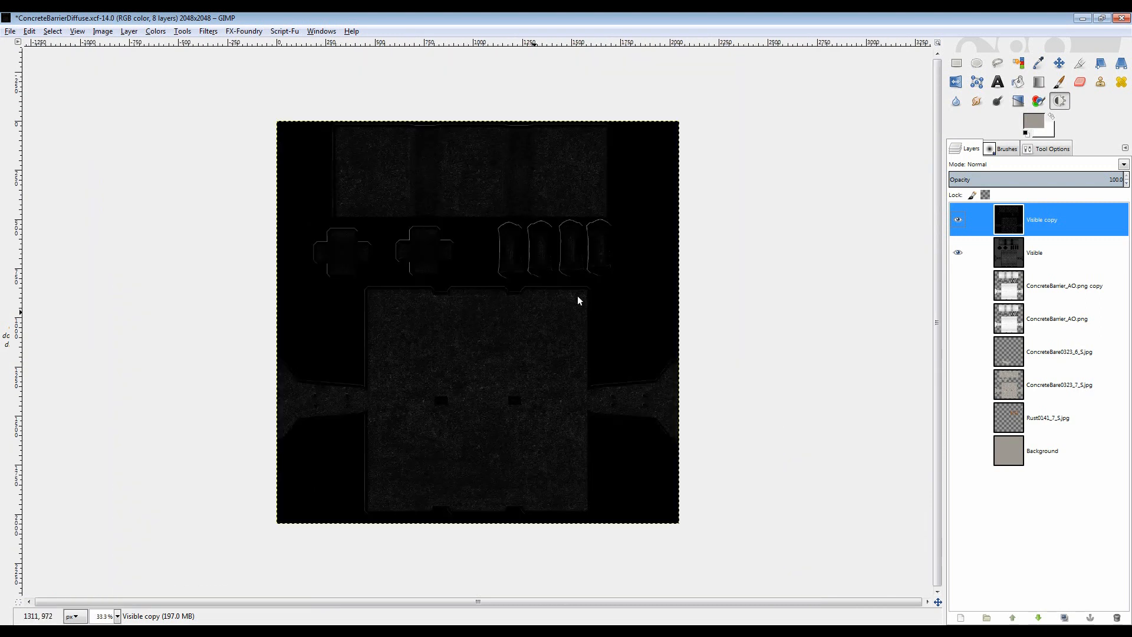
pyautogui.click(1123, 166)
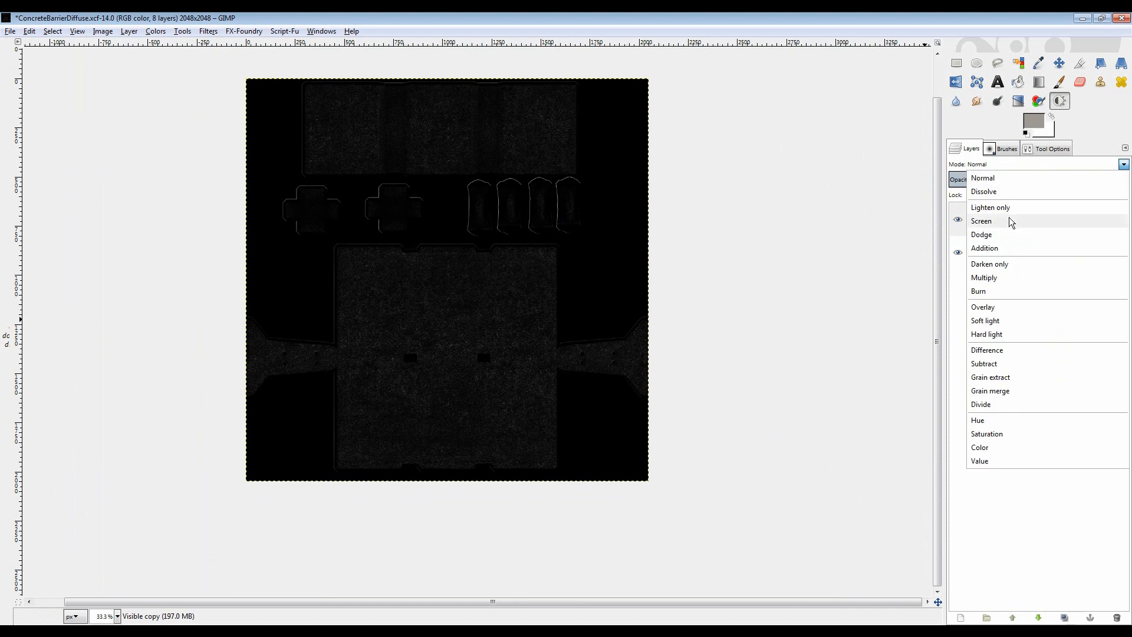
pyautogui.click(982, 221)
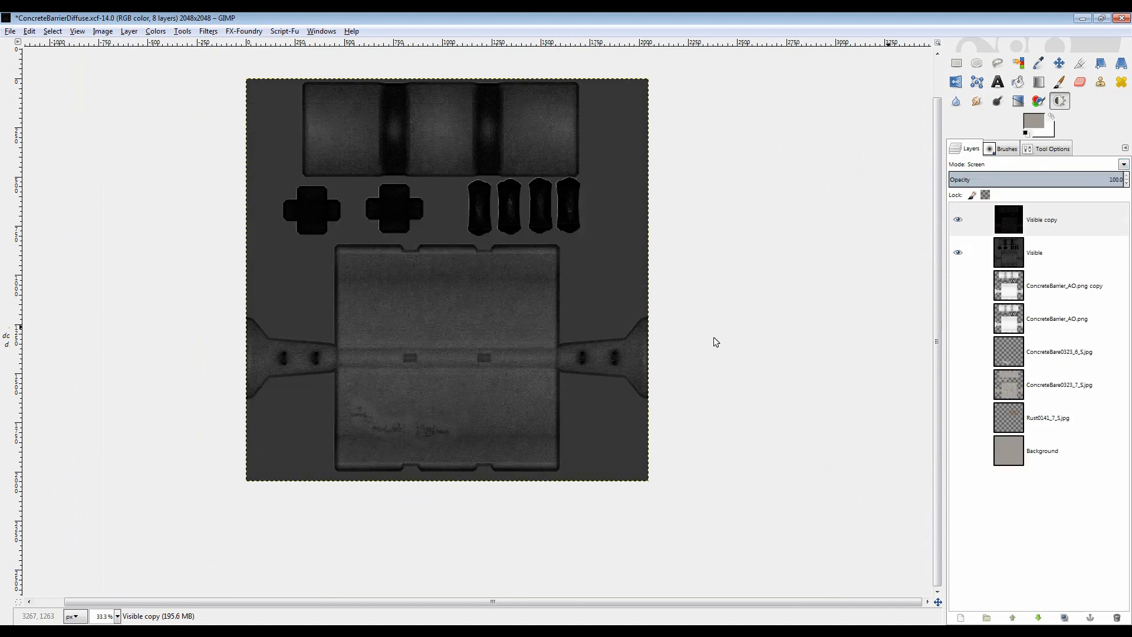
# - Toggle the Visible copy layer's visibility to compare the concrete surface with and without the edge detail up close
pyautogui.scroll(2, 437, 331)
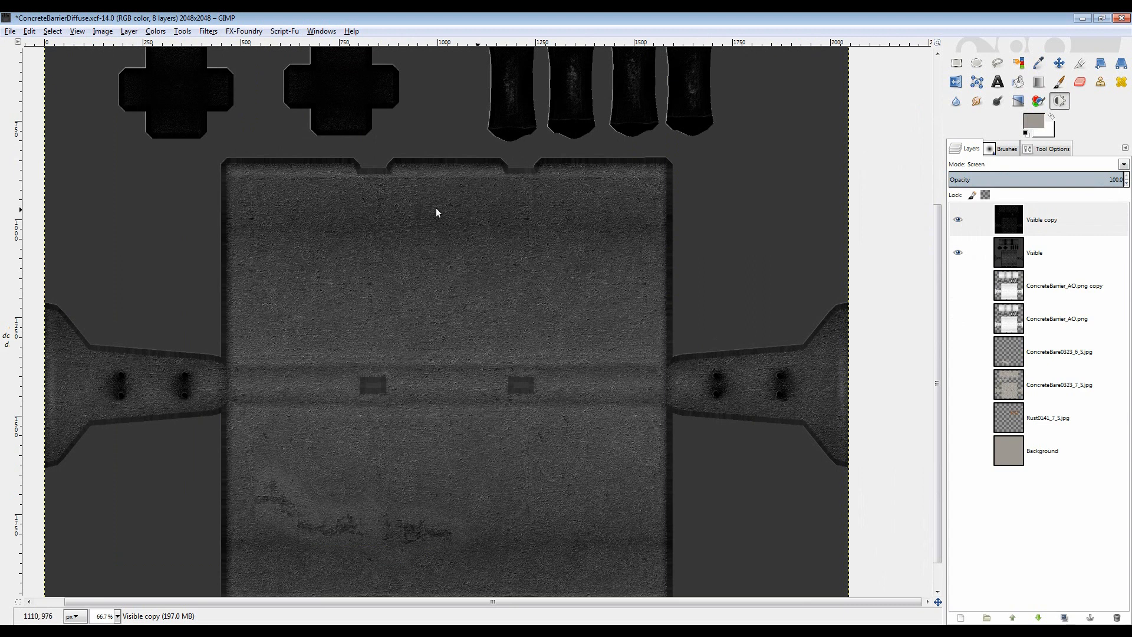
pyautogui.click(962, 223)
pyautogui.scroll(2, 526, 273)
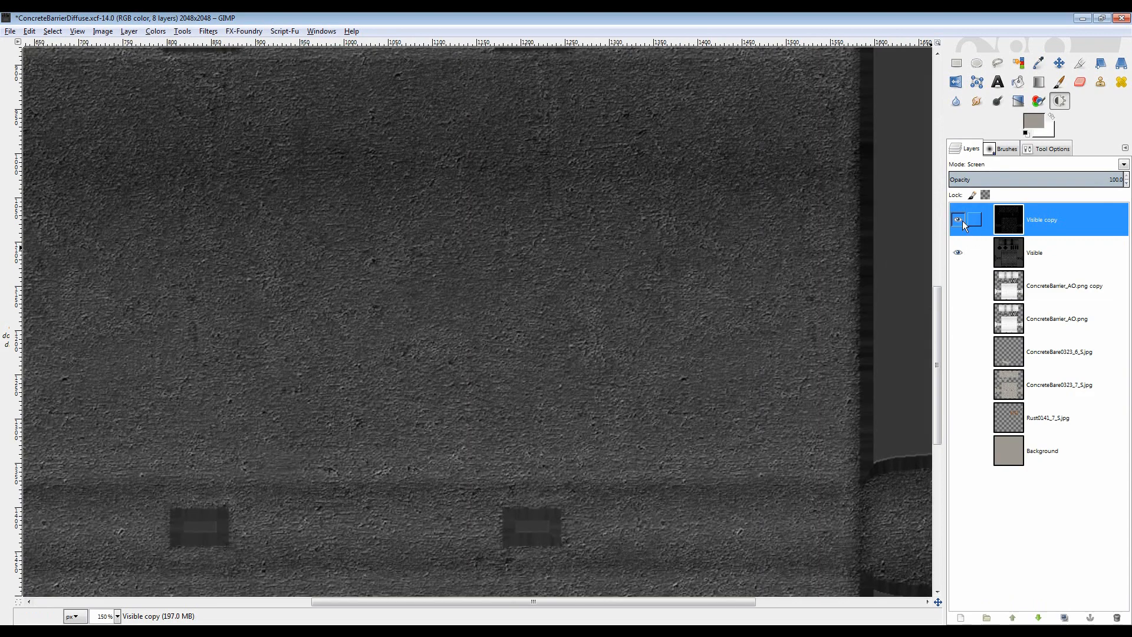
pyautogui.click(962, 222)
pyautogui.click(962, 221)
pyautogui.click(962, 222)
pyautogui.click(962, 221)
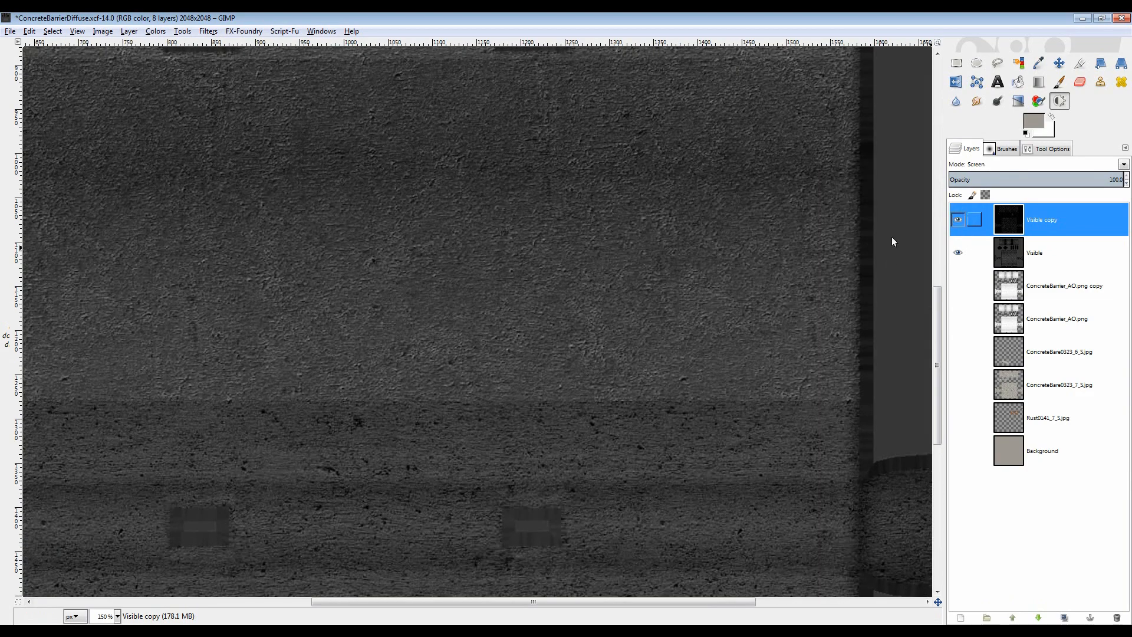
pyautogui.scroll(-4, 548, 236)
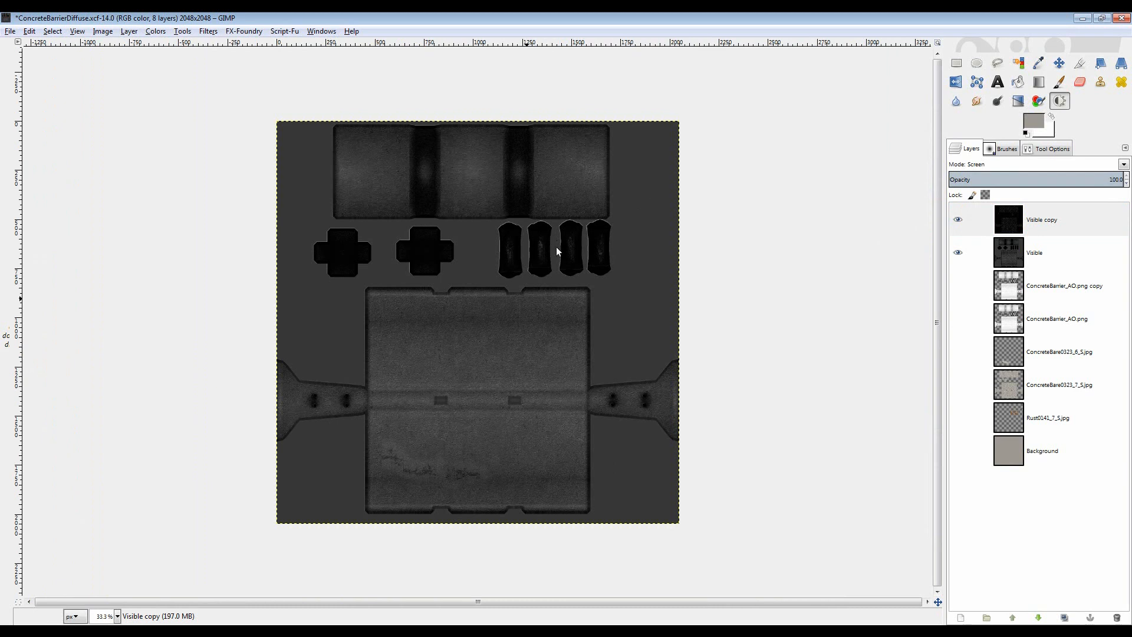
pyautogui.scroll(1, 530, 333)
pyautogui.scroll(1, 529, 336)
pyautogui.scroll(-1, 528, 336)
pyautogui.scroll(-1, 667, 290)
# - Merge the Visible copy layer down into the Visible layer
pyautogui.click(1010, 224)
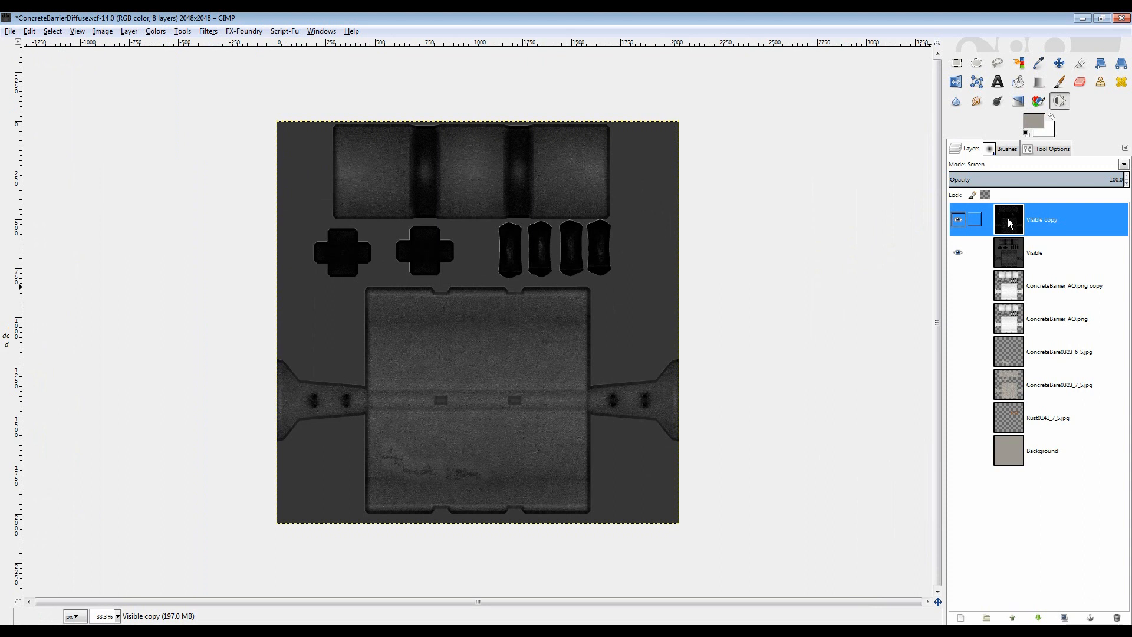
pyautogui.rightClick(1010, 223)
pyautogui.click(1046, 319)
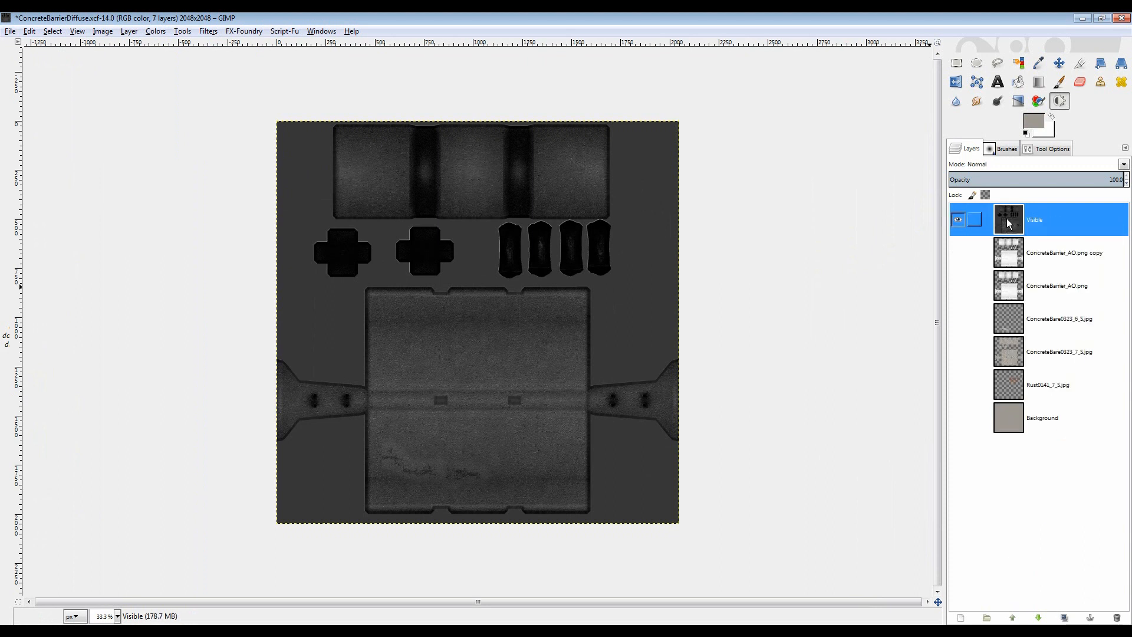
pyautogui.scroll(1, 584, 306)
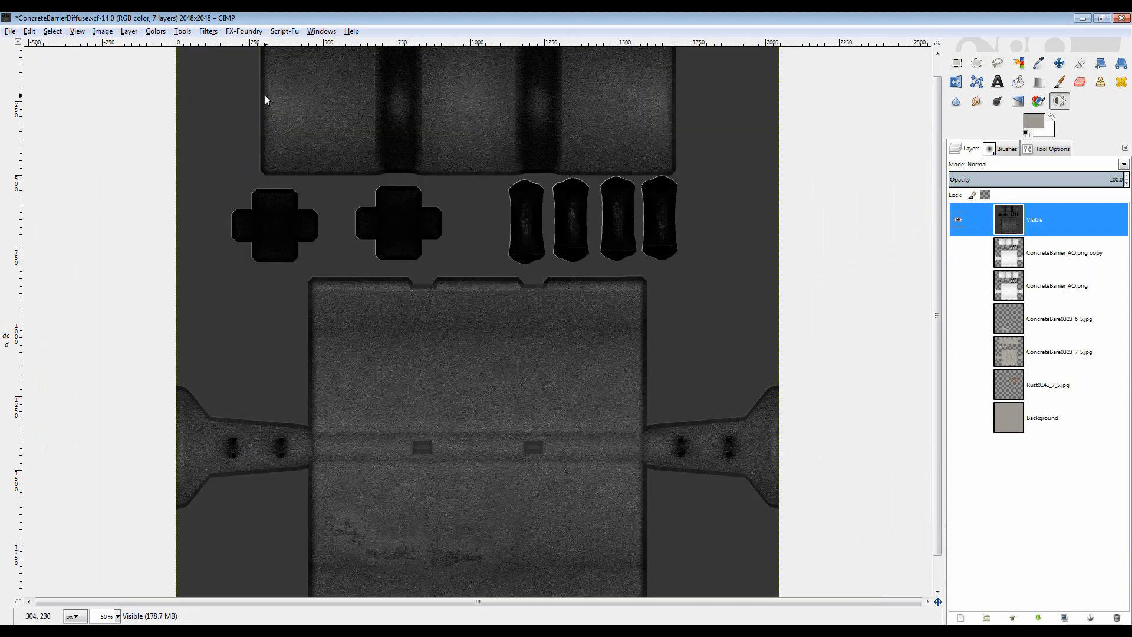
pyautogui.scroll(-1, 373, 257)
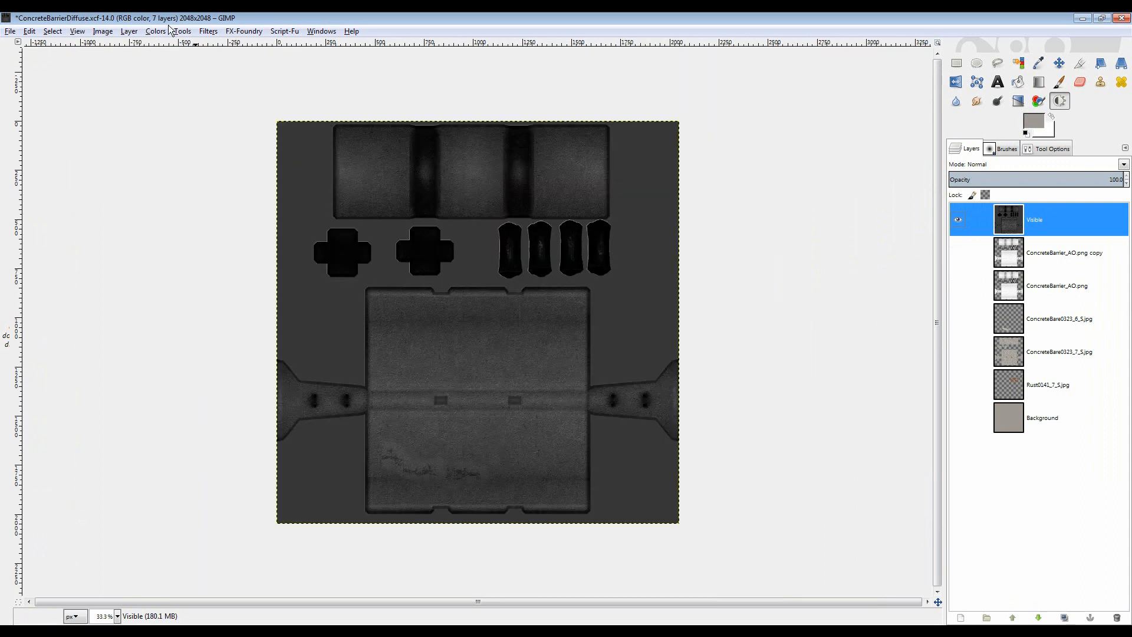
pyautogui.click(152, 33)
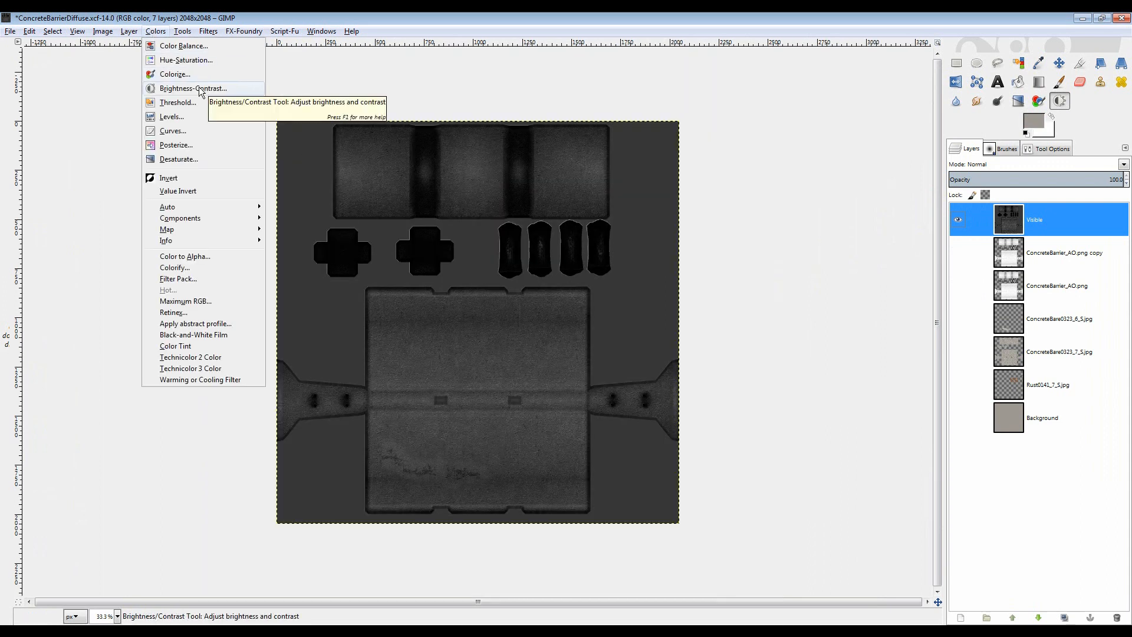
pyautogui.click(459, 18)
pyautogui.scroll(1, 586, 297)
pyautogui.scroll(-1, 582, 295)
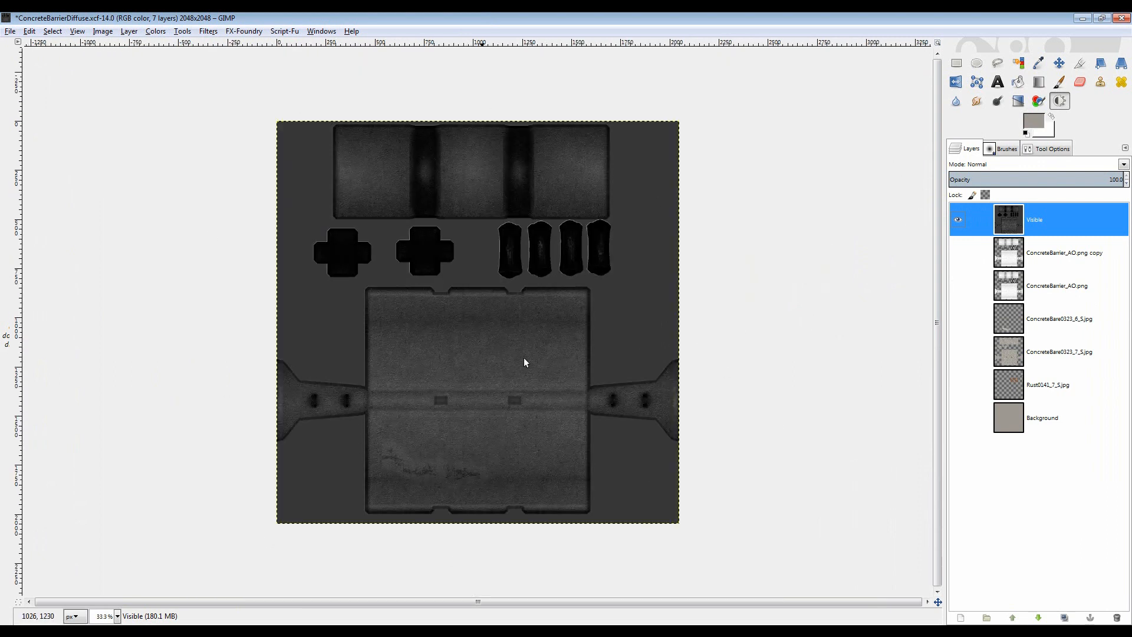
# - Draw a closed polygonal Free Select outline around the four narrow dark pieces above the large concrete panel
pyautogui.scroll(3, 524, 357)
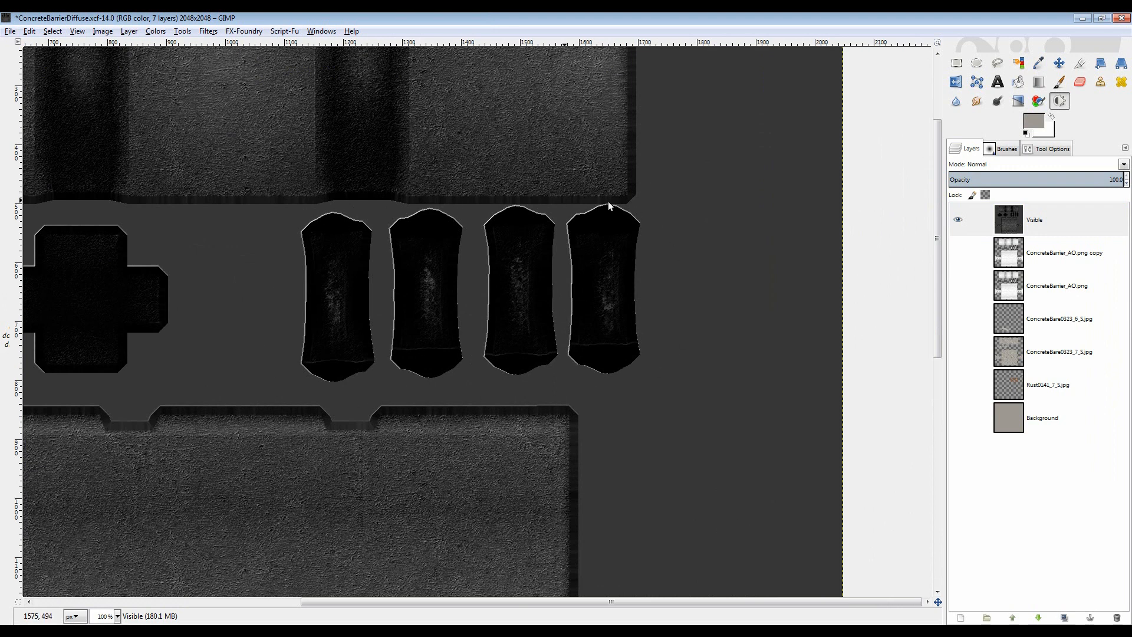
pyautogui.click(996, 66)
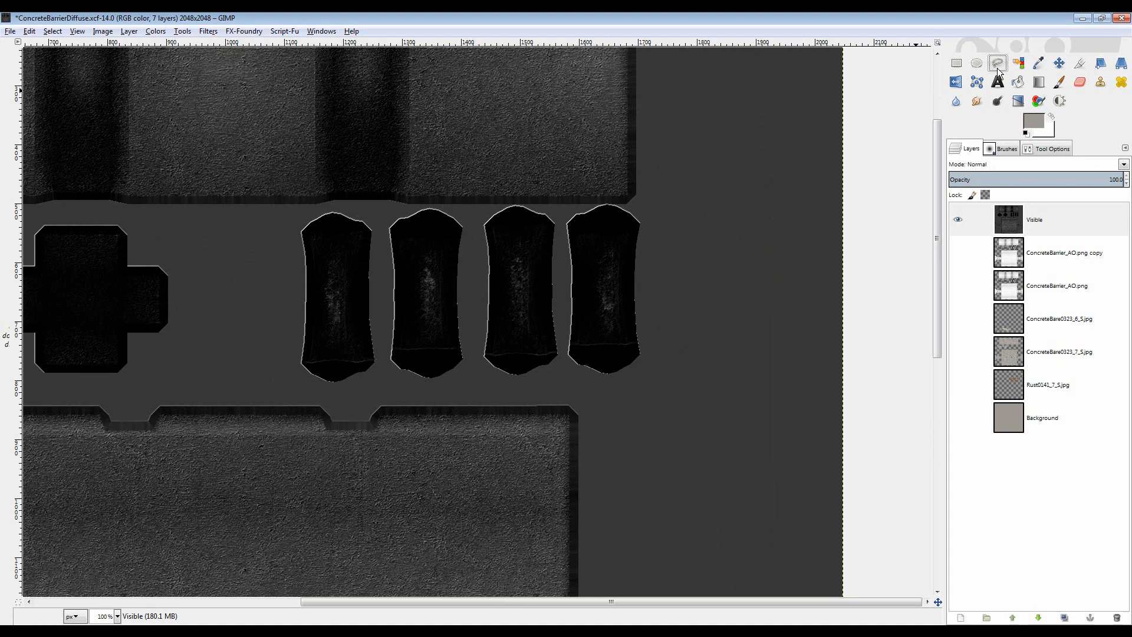
pyautogui.click(290, 209)
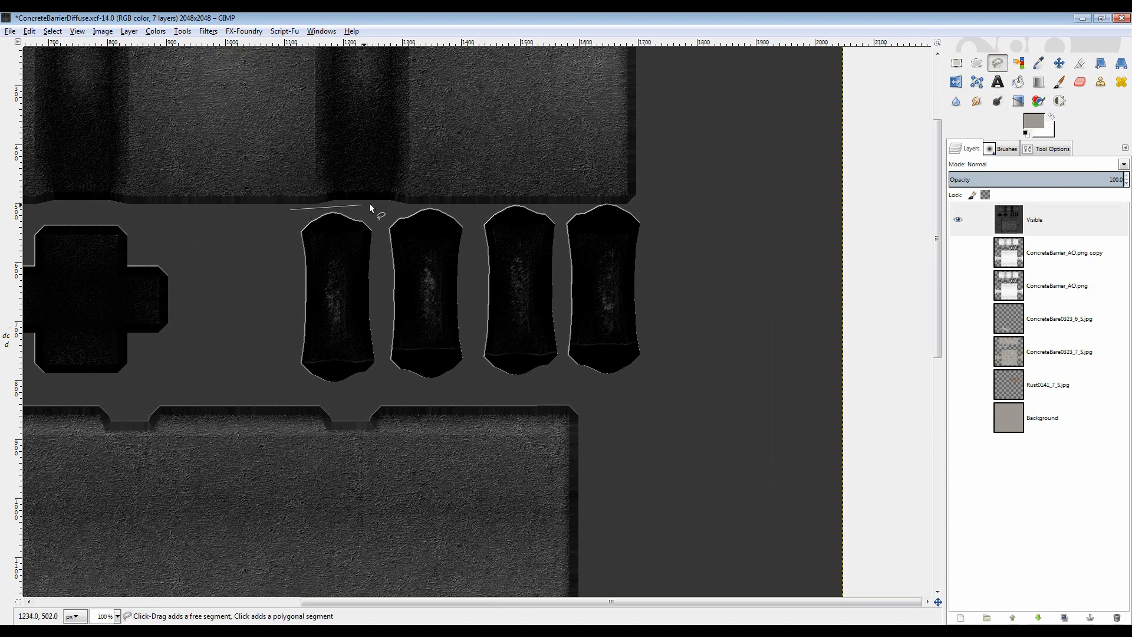
pyautogui.click(449, 204)
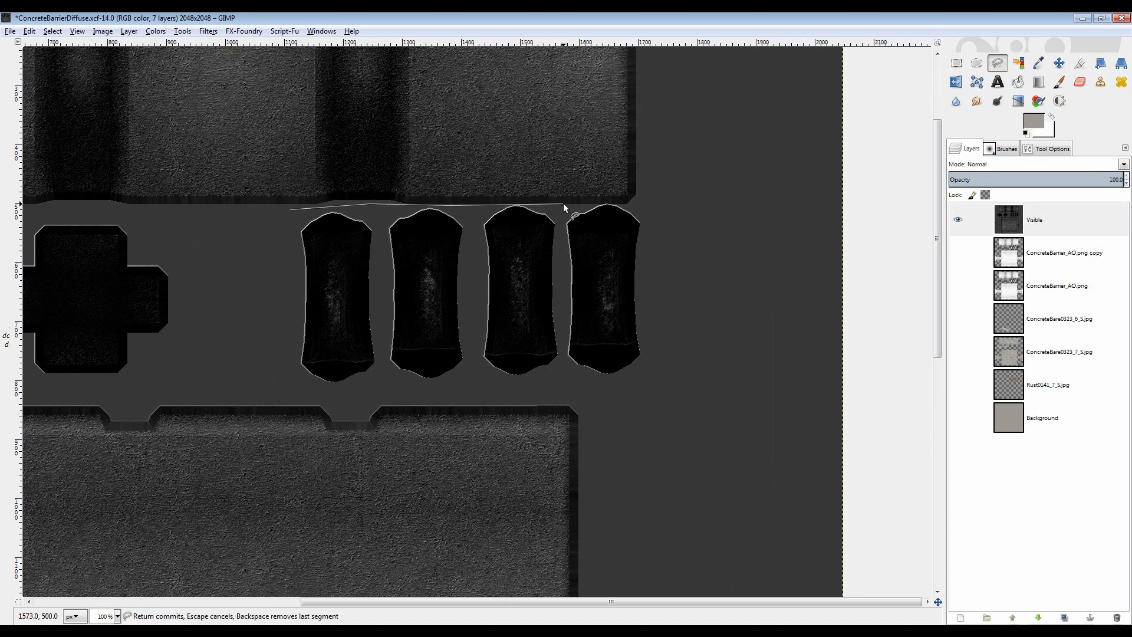
pyautogui.click(645, 202)
pyautogui.click(686, 309)
pyautogui.click(648, 411)
pyautogui.click(531, 392)
pyautogui.click(300, 391)
pyautogui.click(290, 209)
pyautogui.click(429, 372)
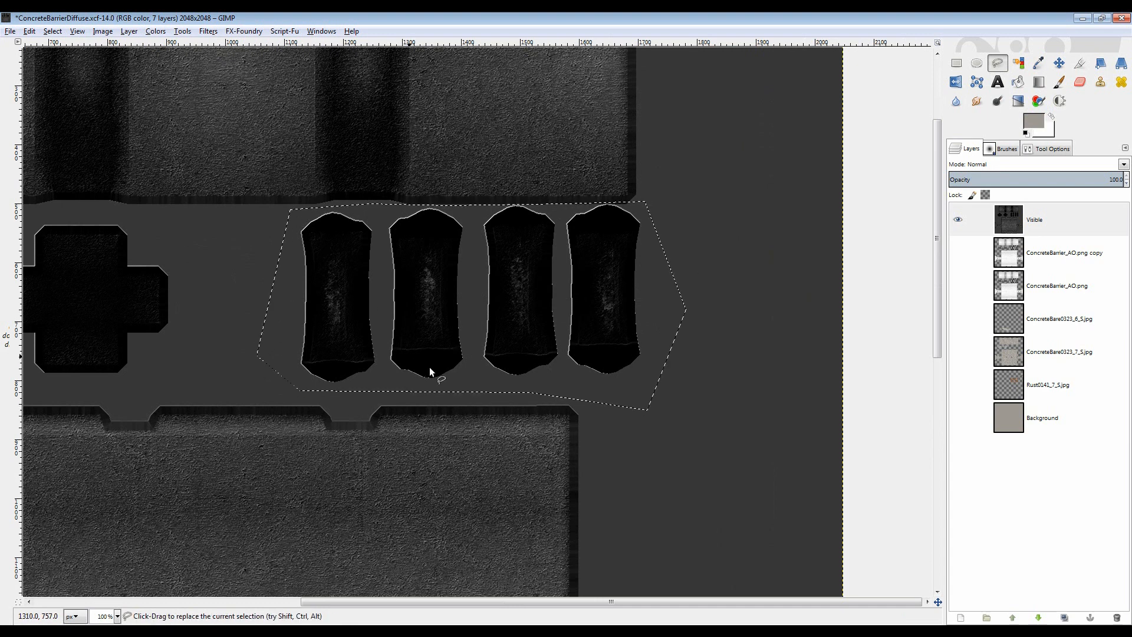
# - Invert the selection so it covers everything except the area around the four narrow dark pieces
pyautogui.keyDown('ctrl'); pyautogui.scroll(-3, 455, 356); pyautogui.keyUp('ctrl')
pyautogui.scroll(-1, 559, 328)
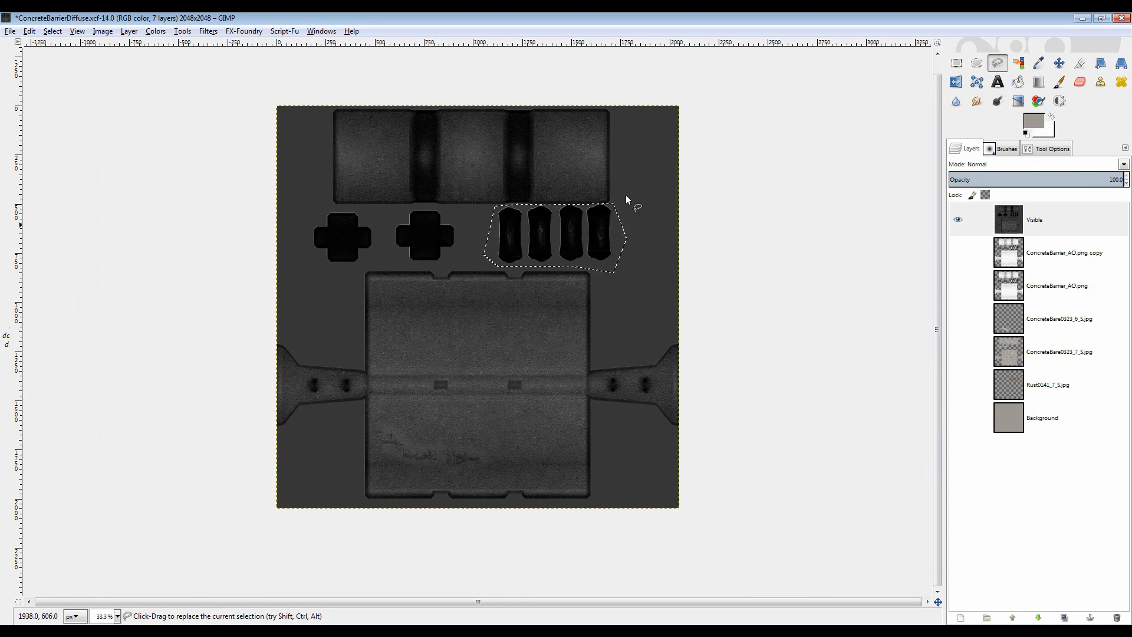
pyautogui.click(53, 31)
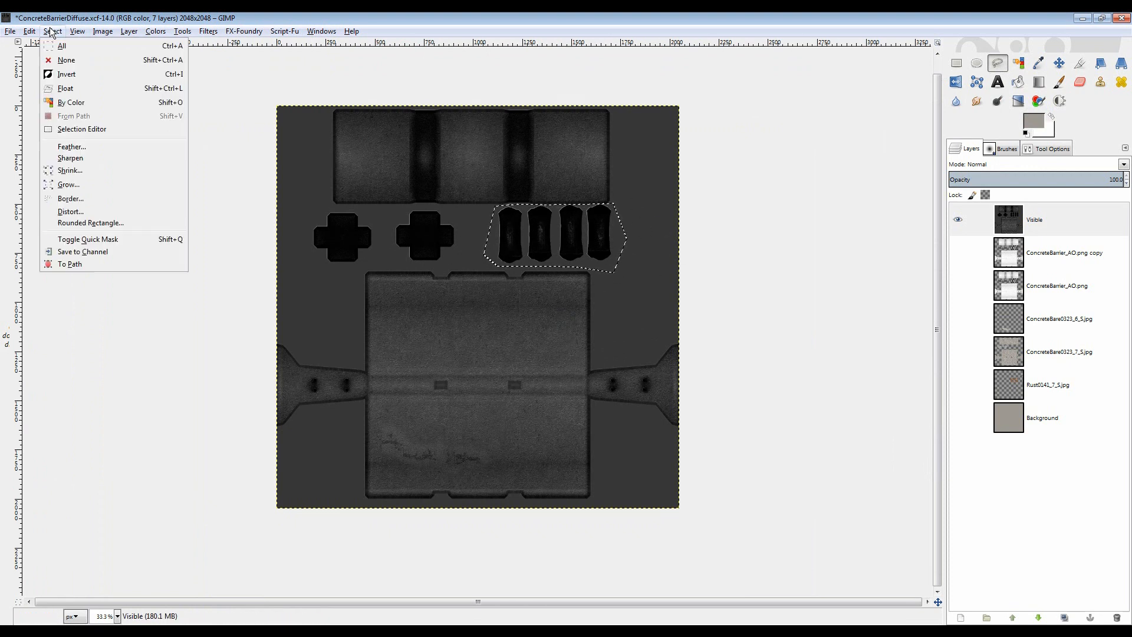
pyautogui.click(58, 72)
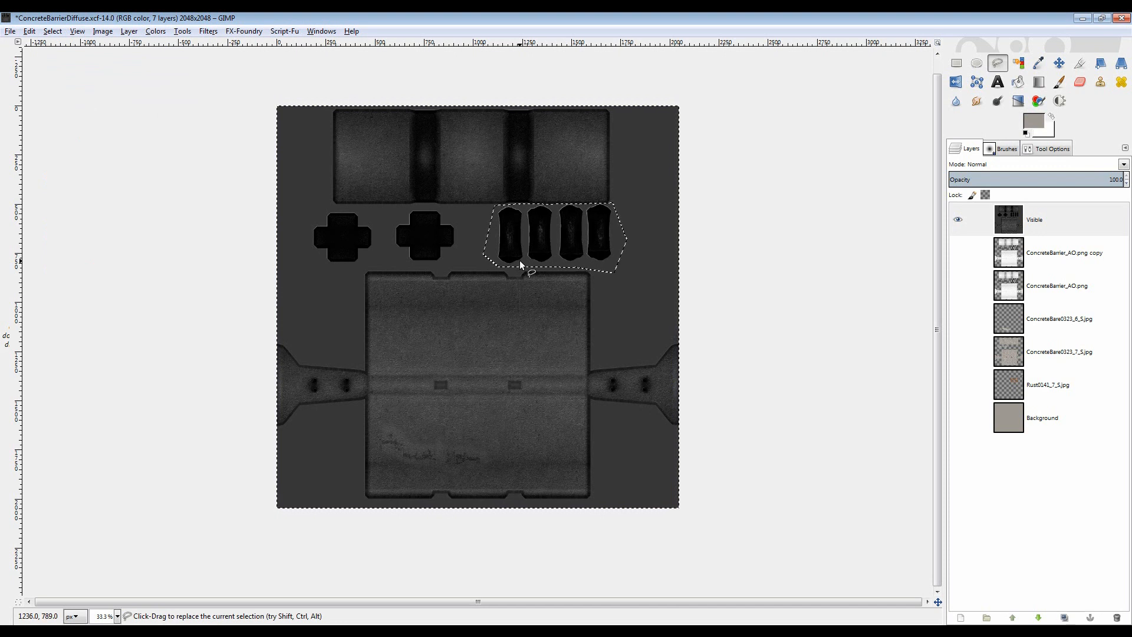
# - Darken the selected area of the Visible layer with Brightness-Contrast, setting Brightness to -127
pyautogui.press('ctrl')
pyautogui.click(155, 31)
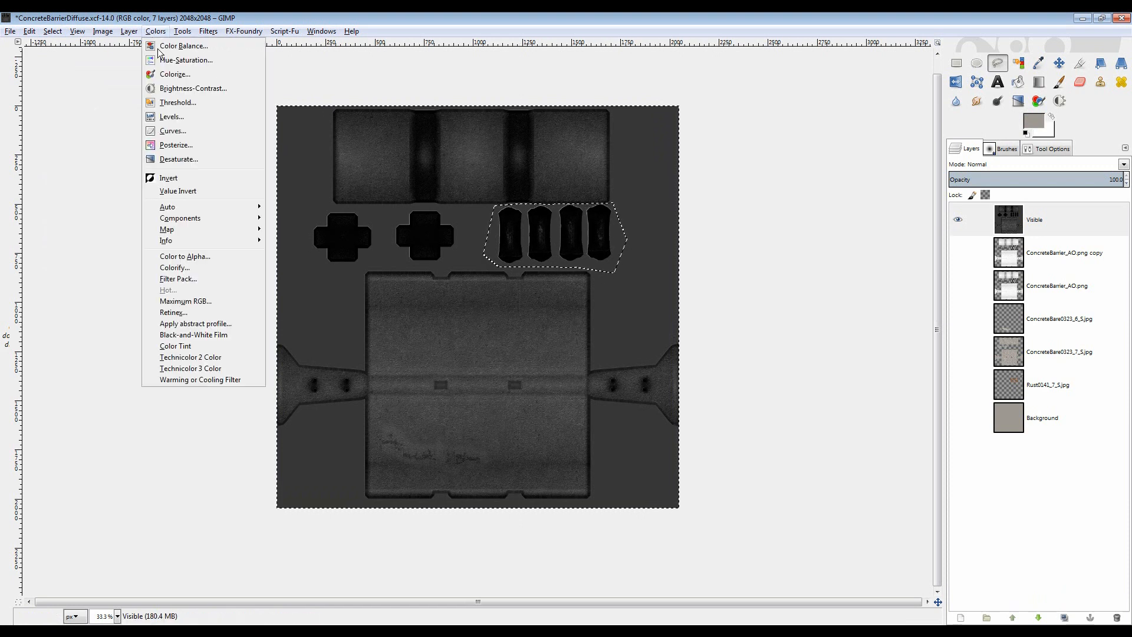
pyautogui.click(188, 88)
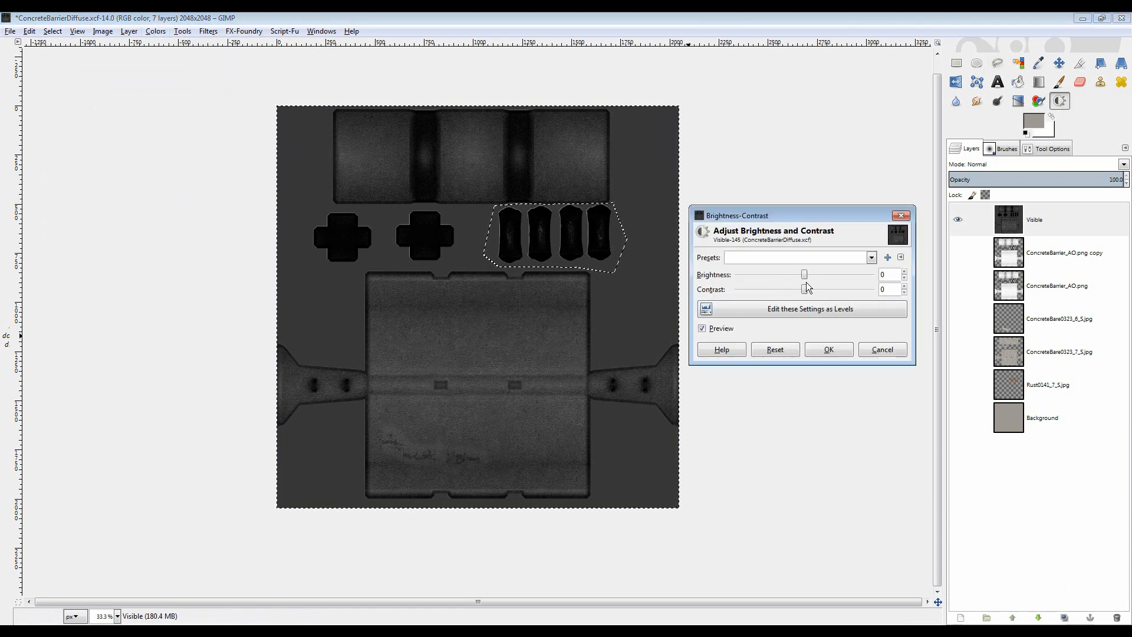
pyautogui.moveTo(803, 273); pyautogui.dragTo(792, 275)
pyautogui.scroll(20, 792, 276)
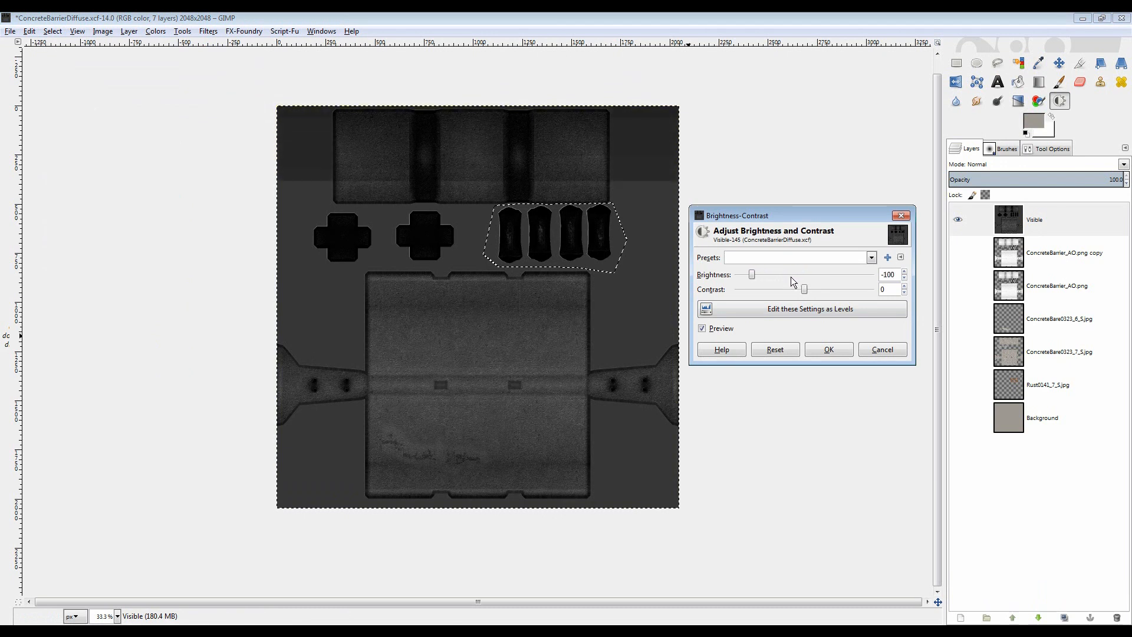
pyautogui.scroll(10, 791, 277)
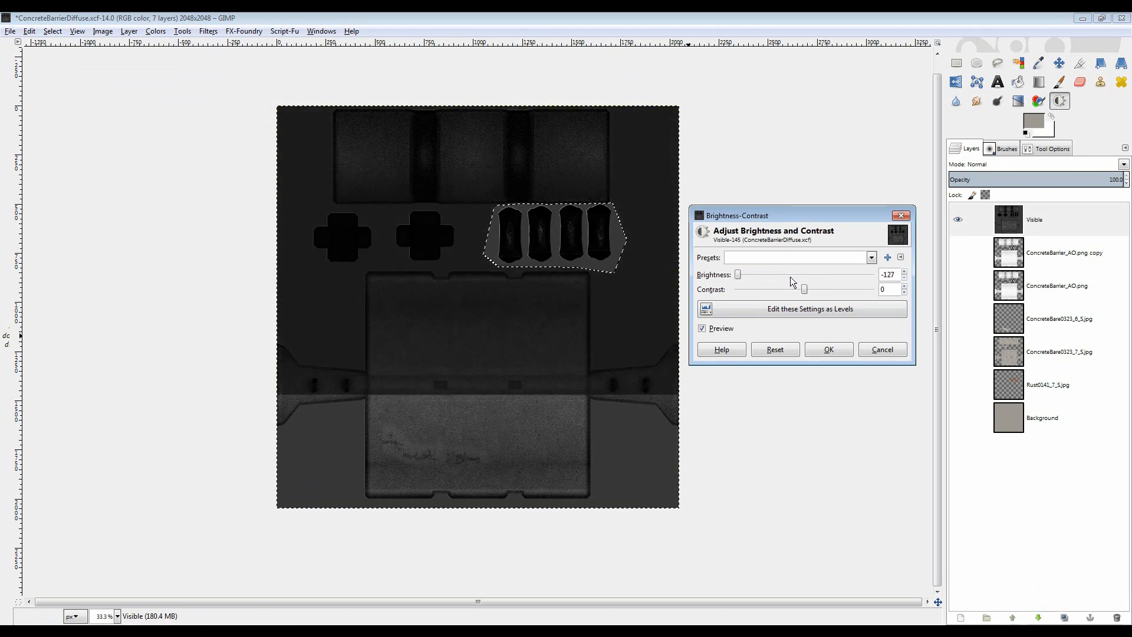
pyautogui.scroll(5, 496, 361)
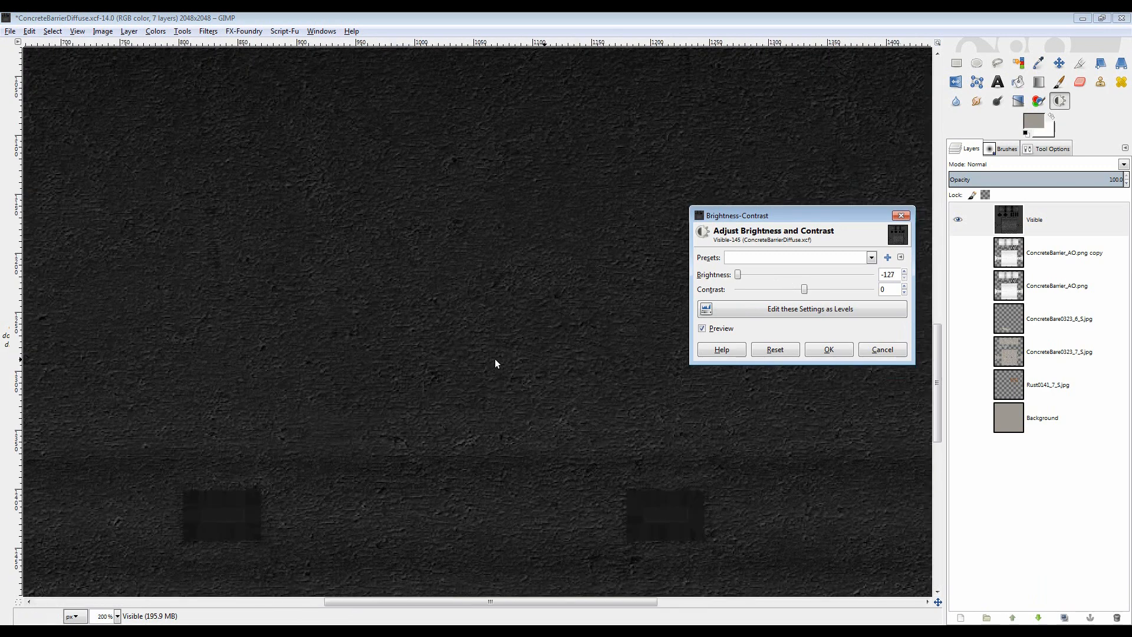
pyautogui.scroll(-3, 495, 363)
pyautogui.scroll(-2, 494, 358)
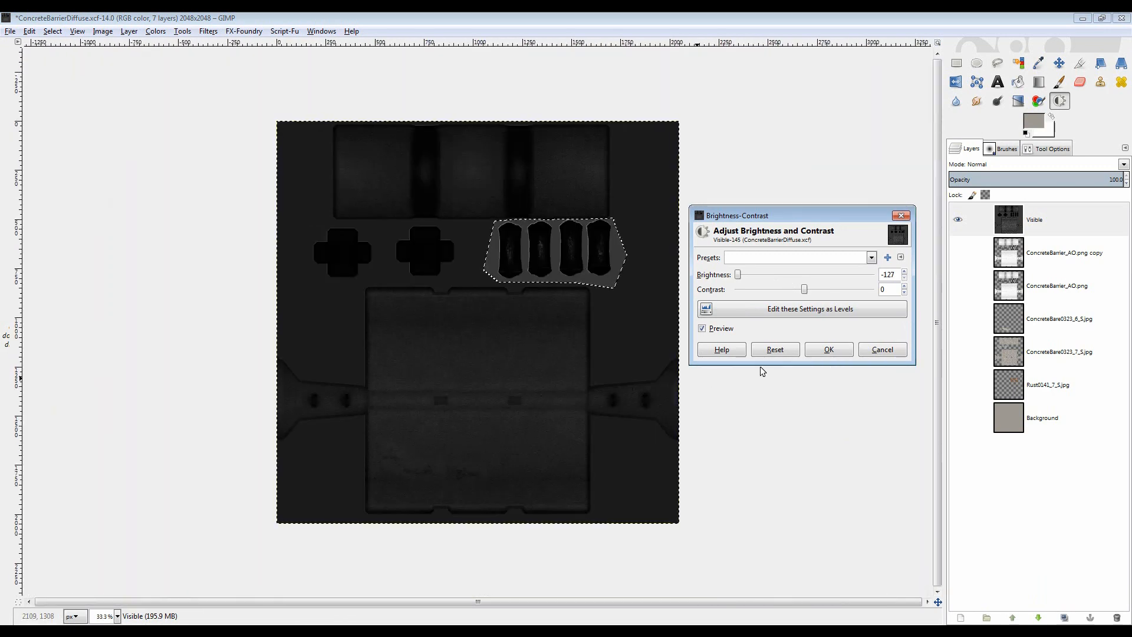
pyautogui.click(829, 350)
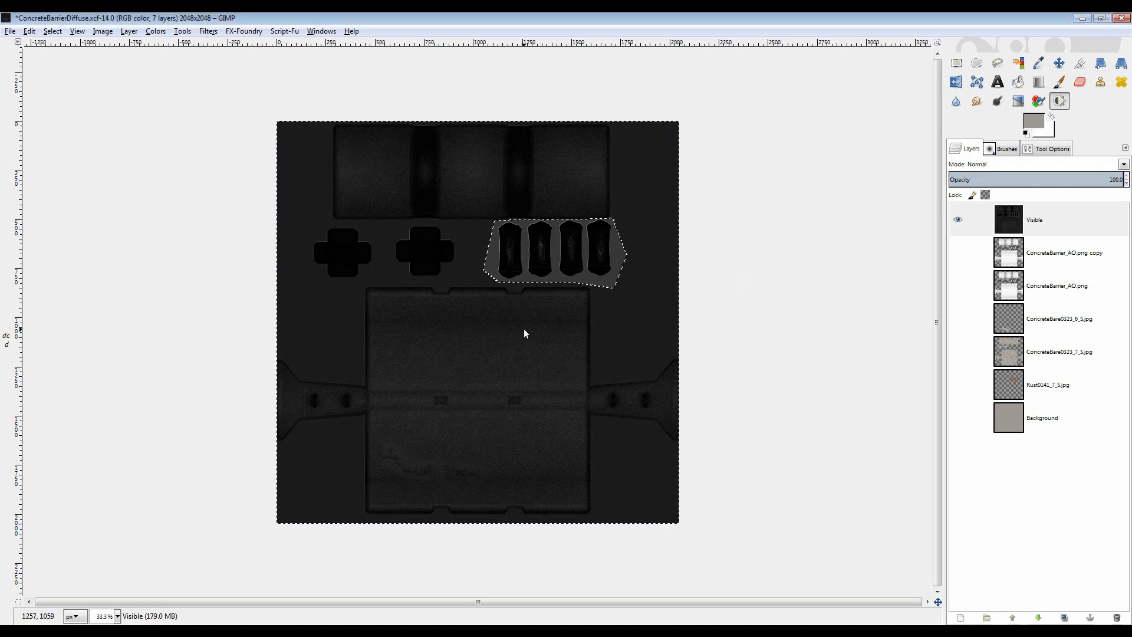
# - Clear the selection and apply the Sharpen filter to the whole Visible layer at a sharpness of 45
pyautogui.scroll(1, 548, 296)
pyautogui.scroll(-1, 549, 295)
pyautogui.scroll(3, 604, 217)
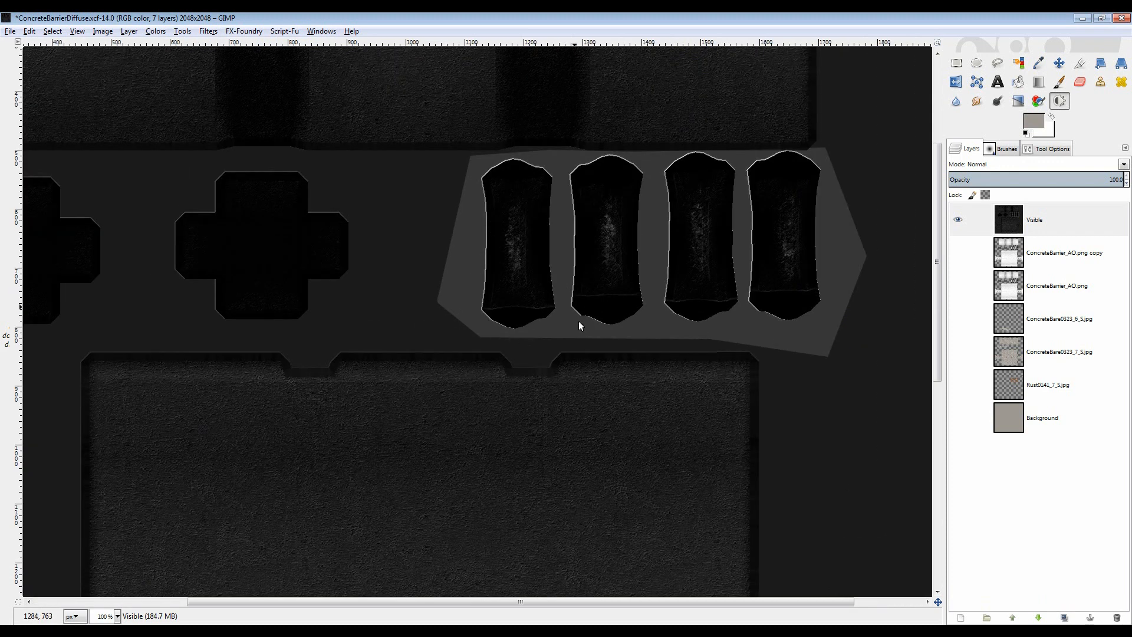
pyautogui.scroll(-3, 653, 331)
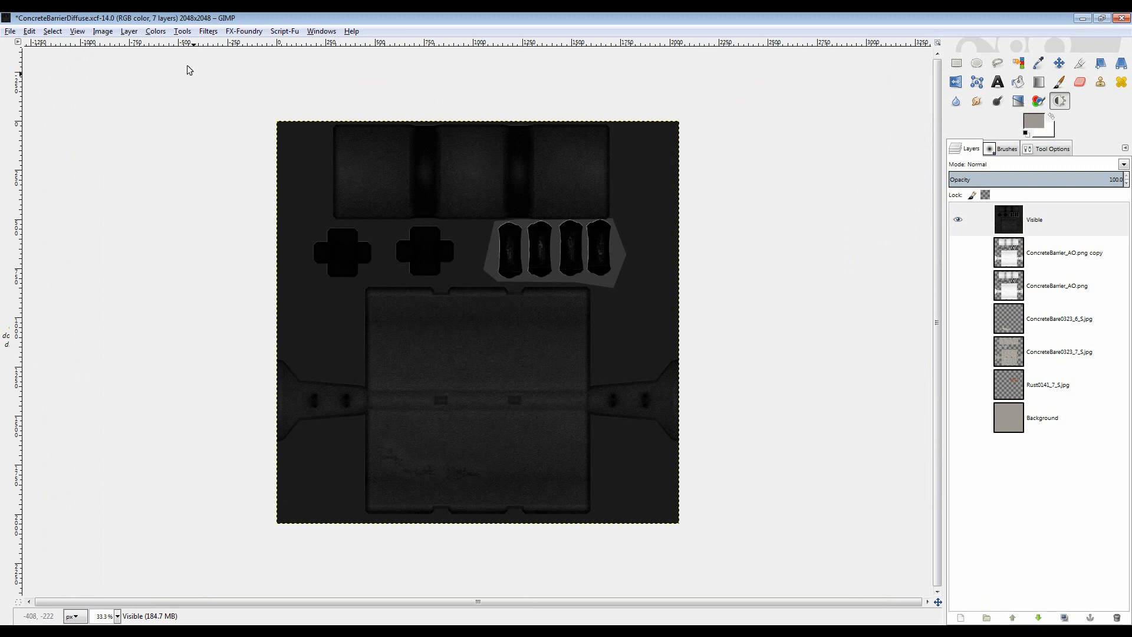
pyautogui.click(208, 32)
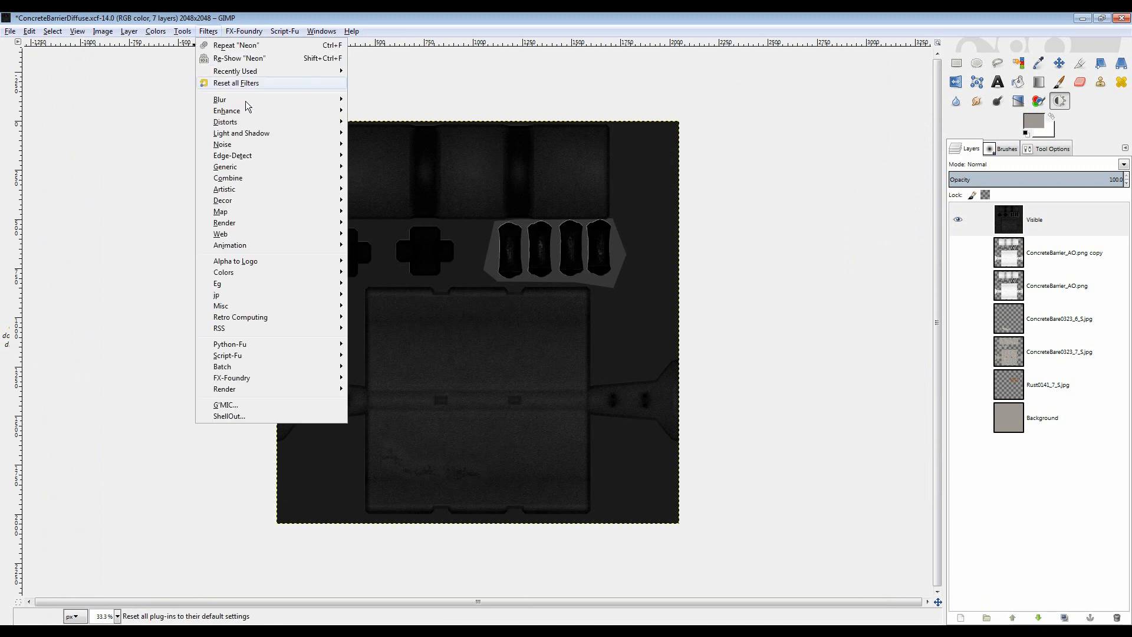
pyautogui.moveTo(338, 114)
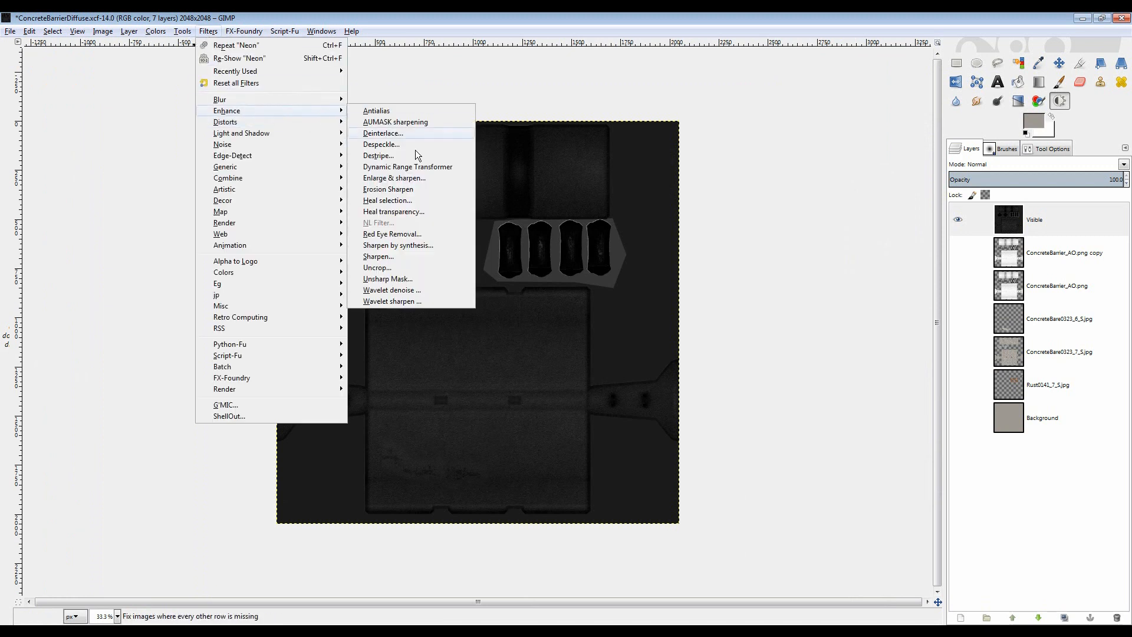
pyautogui.click(399, 255)
pyautogui.moveTo(220, 152); pyautogui.dragTo(135, 28)
pyautogui.moveTo(180, 244); pyautogui.dragTo(1066, 621)
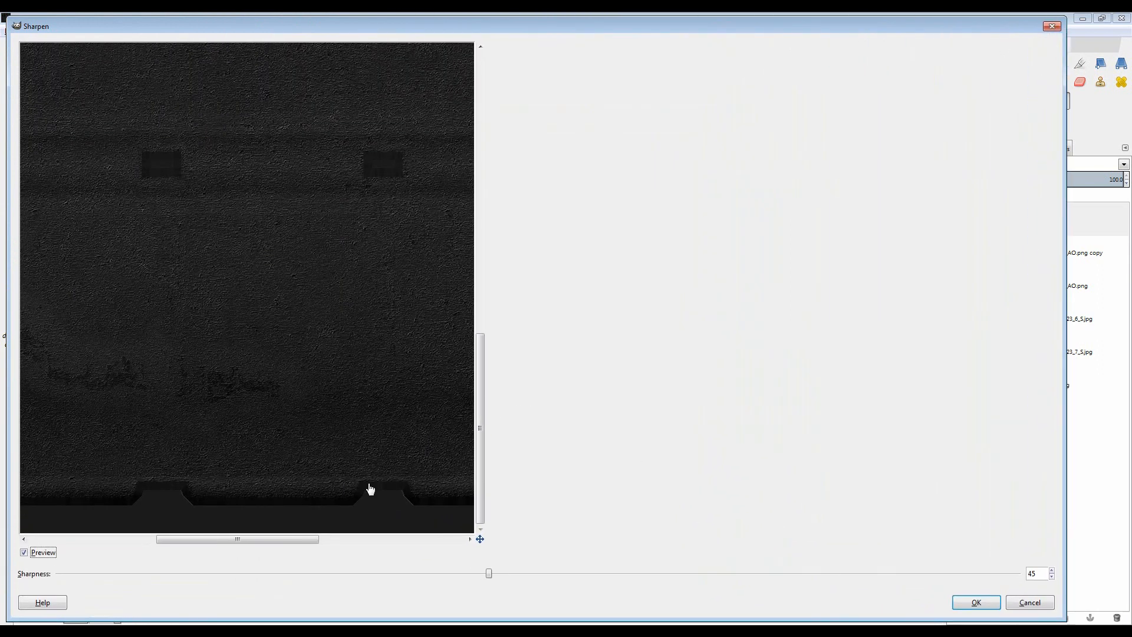
pyautogui.moveTo(480, 538)
pyautogui.mouseDown()
pyautogui.moveTo(462, 533)
pyautogui.moveTo(462, 507)
pyautogui.moveTo(485, 523)
pyautogui.mouseUp()
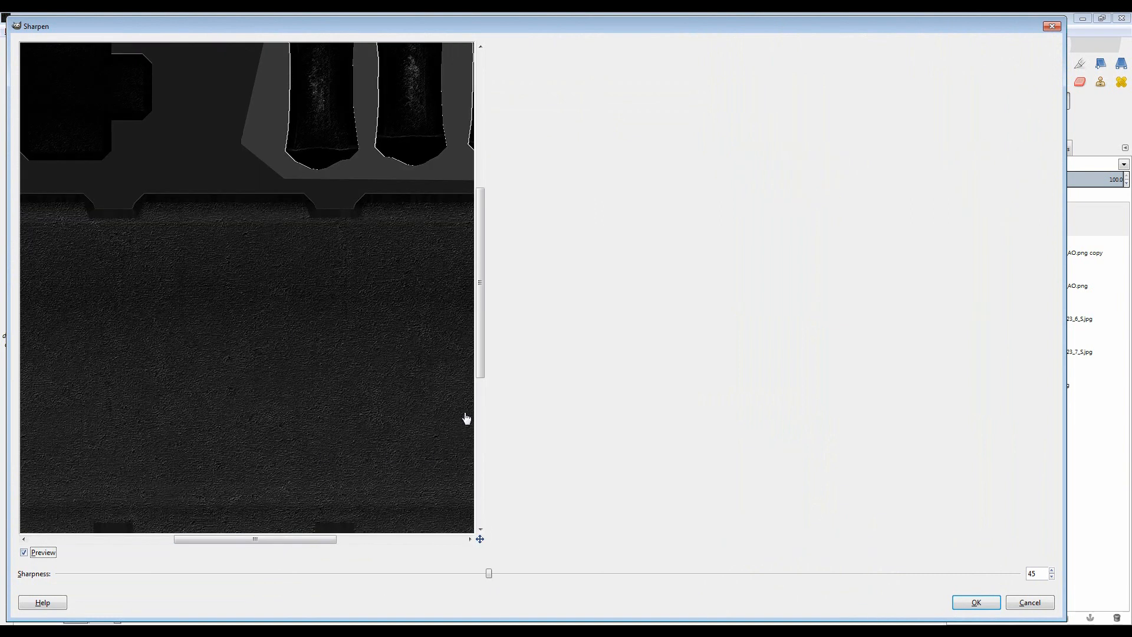
pyautogui.scroll(4, 392, 273)
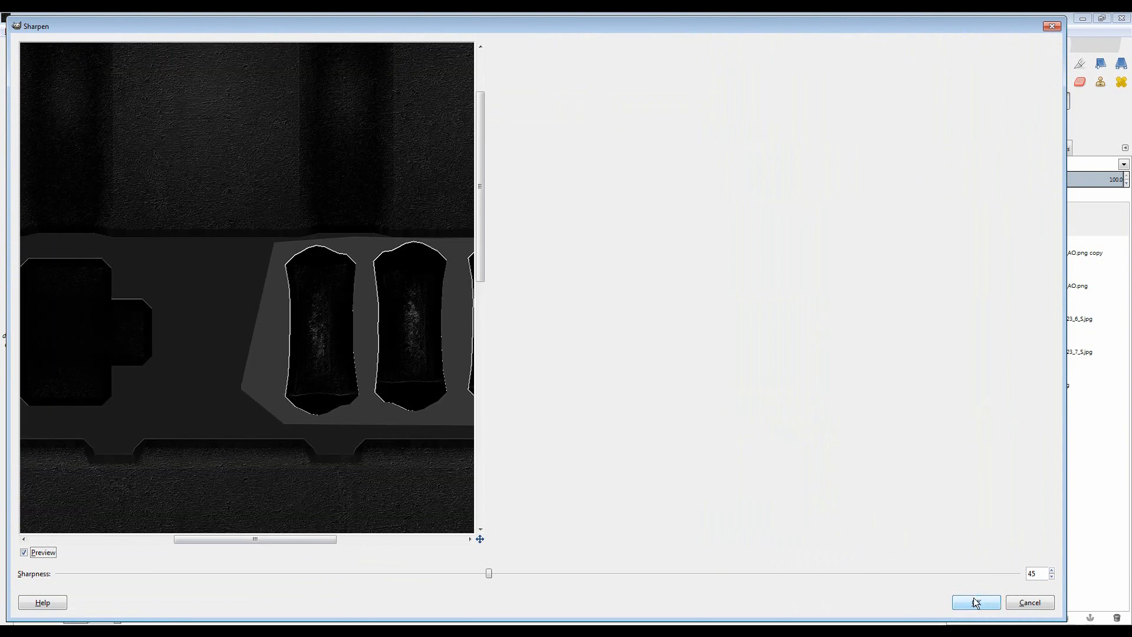
pyautogui.click(997, 602)
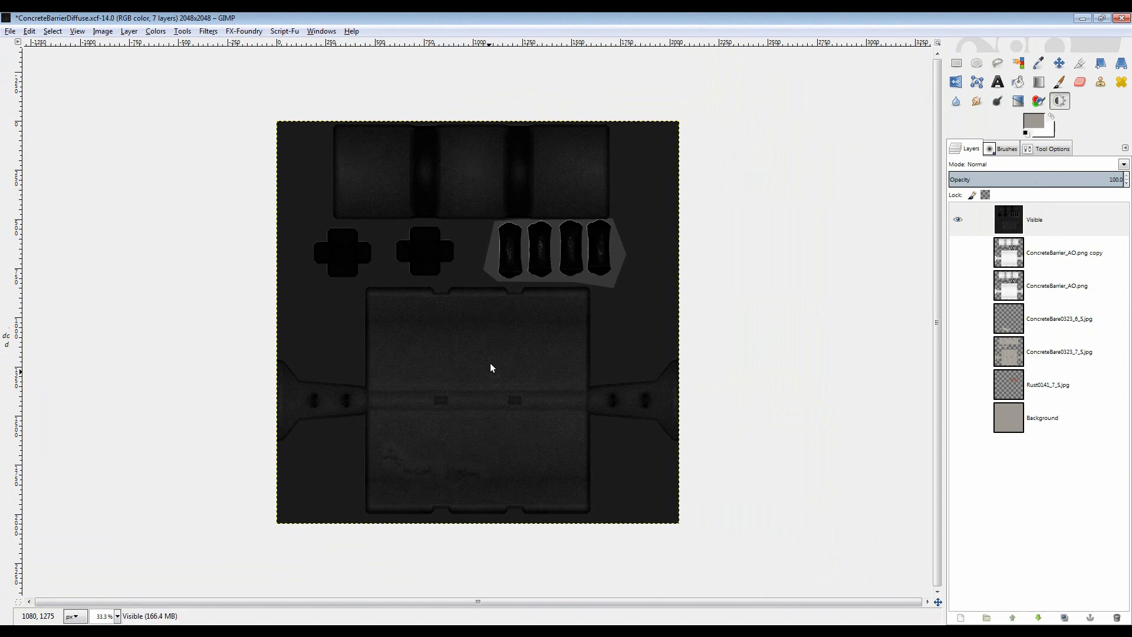
# - Export the darkened map as Specular.png to the Textures folder with the existing PNG options
pyautogui.scroll(2, 487, 337)
pyautogui.scroll(2, 487, 339)
pyautogui.scroll(-3, 488, 340)
pyautogui.scroll(-1, 490, 342)
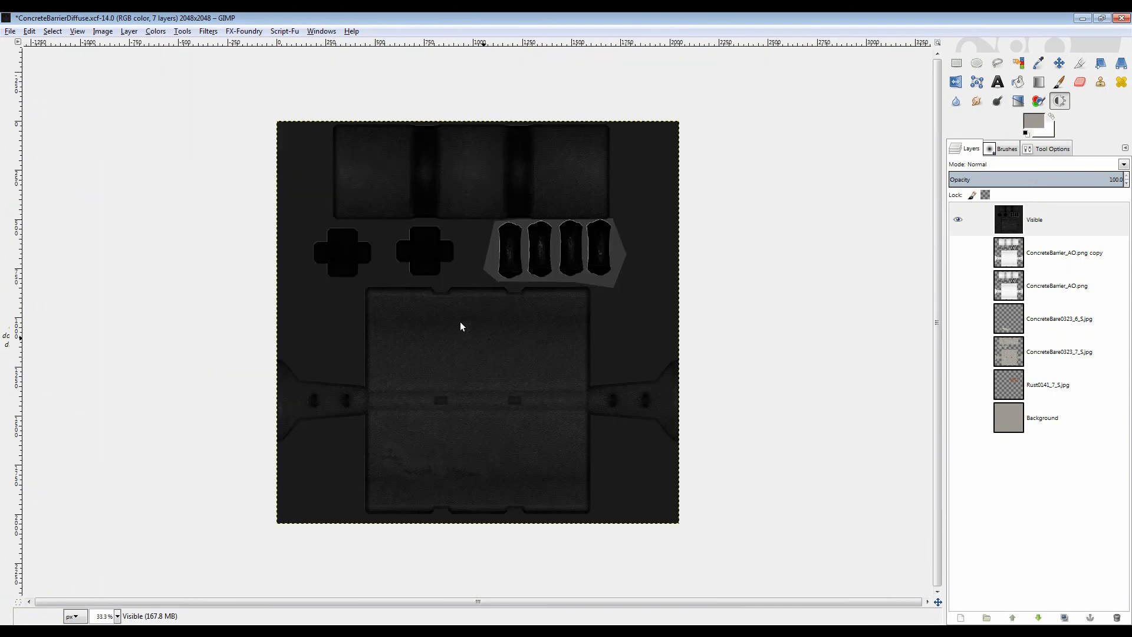
pyautogui.click(10, 31)
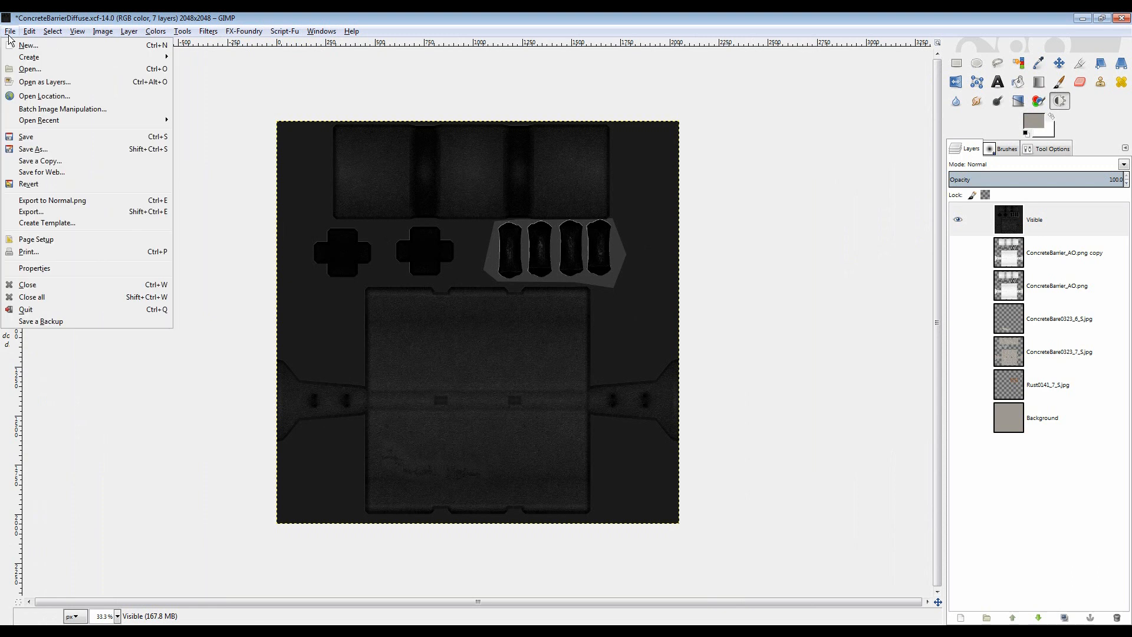
pyautogui.click(40, 211)
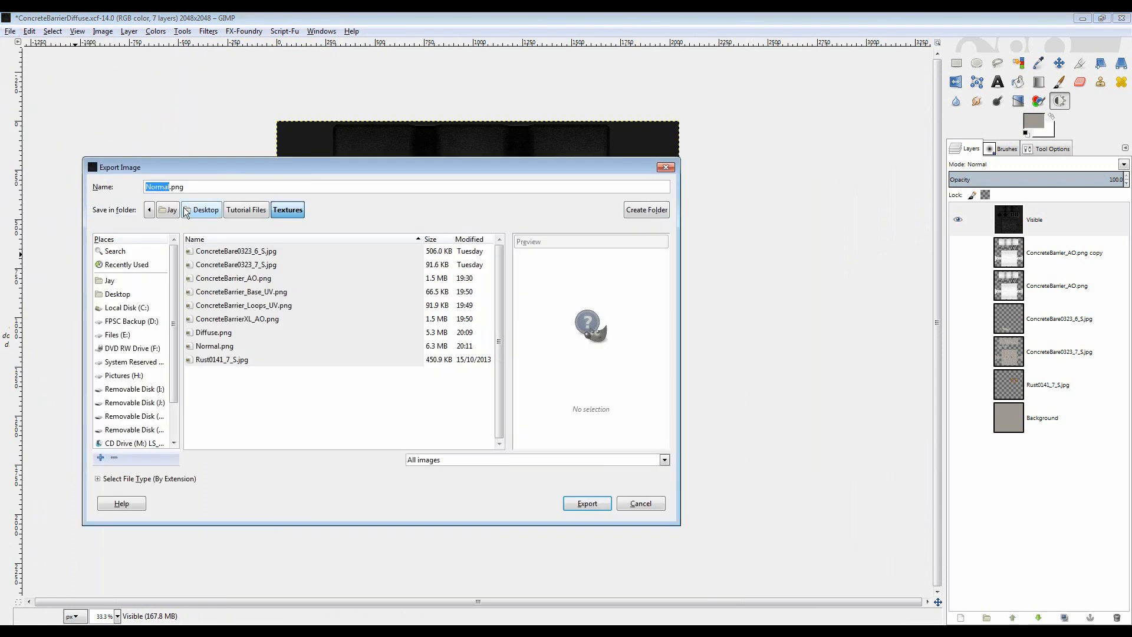
pyautogui.write('Specular')
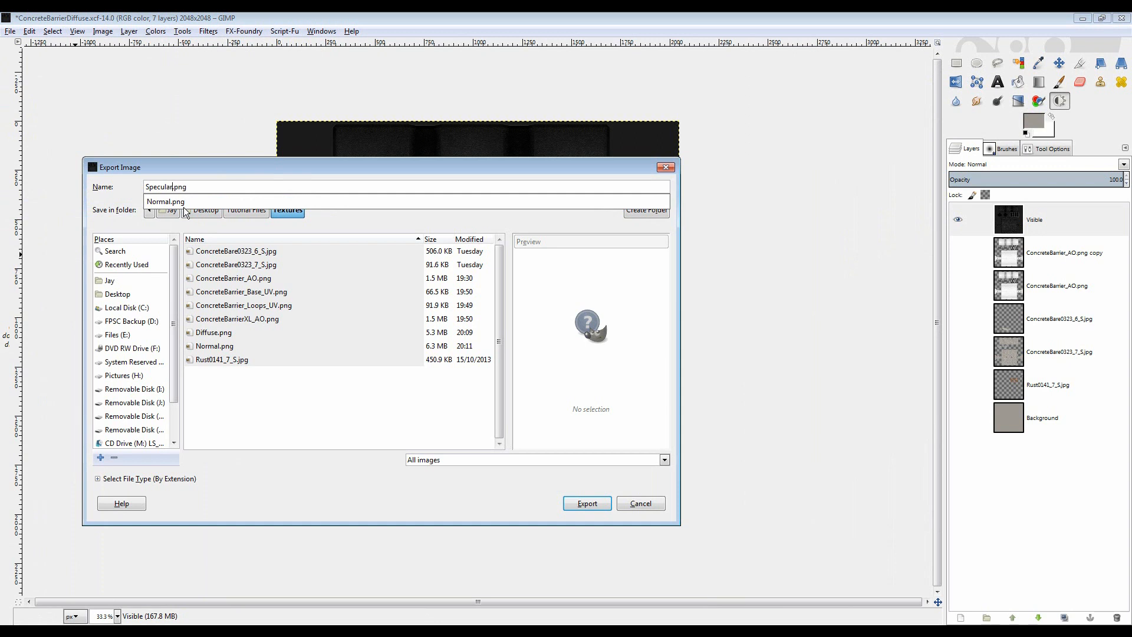
pyautogui.press('Return')
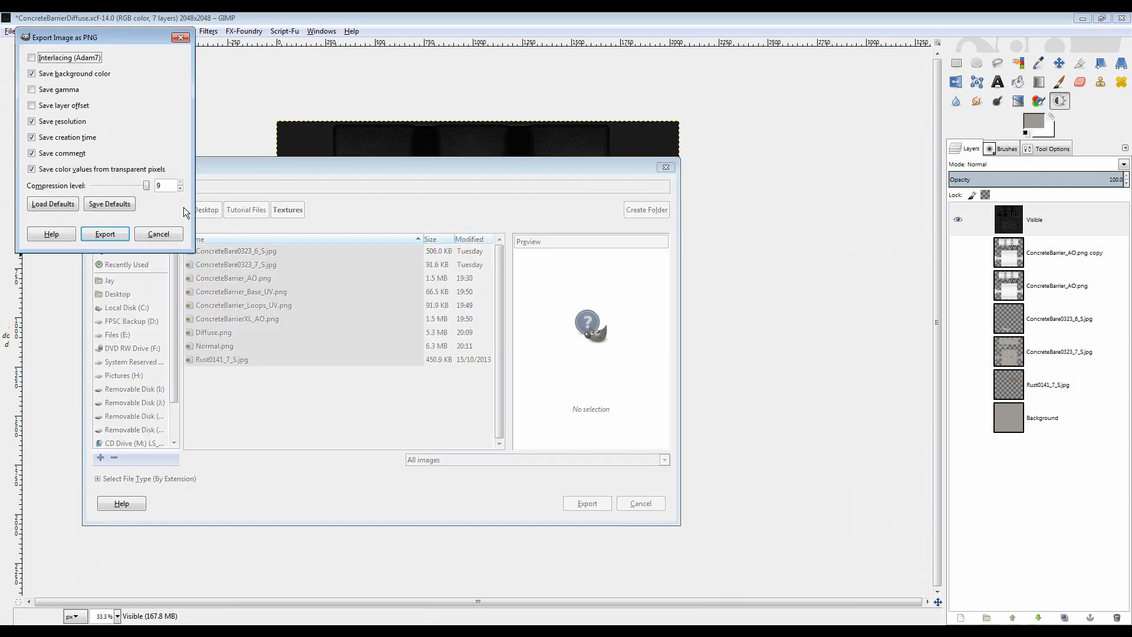
pyautogui.click(104, 234)
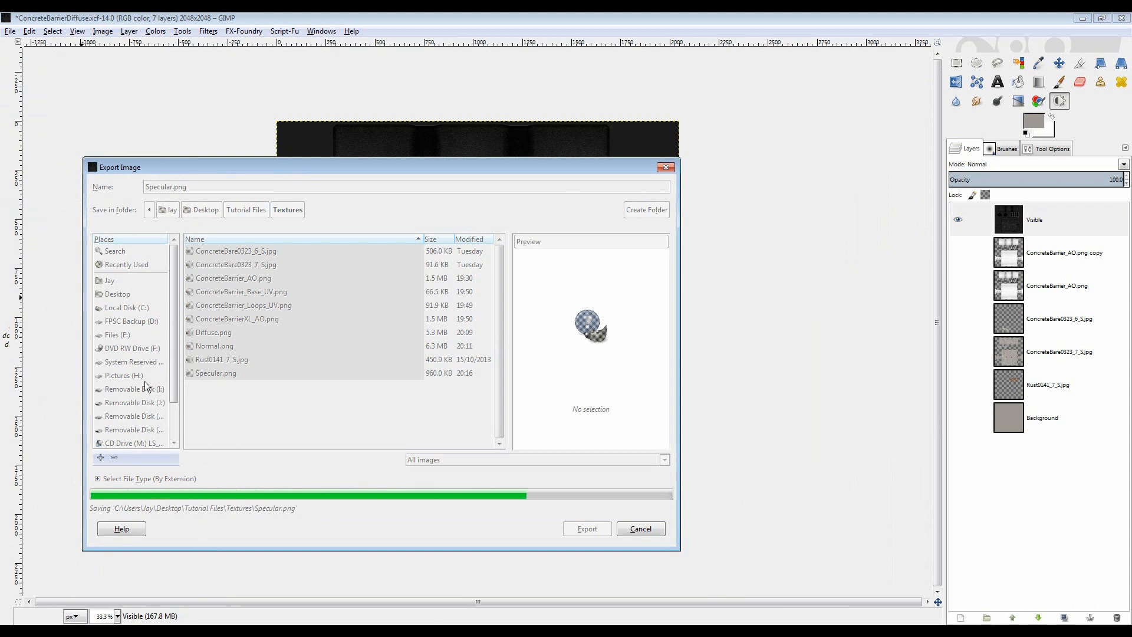
# - Switch to the Textures folder in Windows Explorer and check the Diffuse.png, Normal.png and Specular.png files
pyautogui.click(1084, 19)
pyautogui.moveTo(843, 117); pyautogui.dragTo(548, 75)
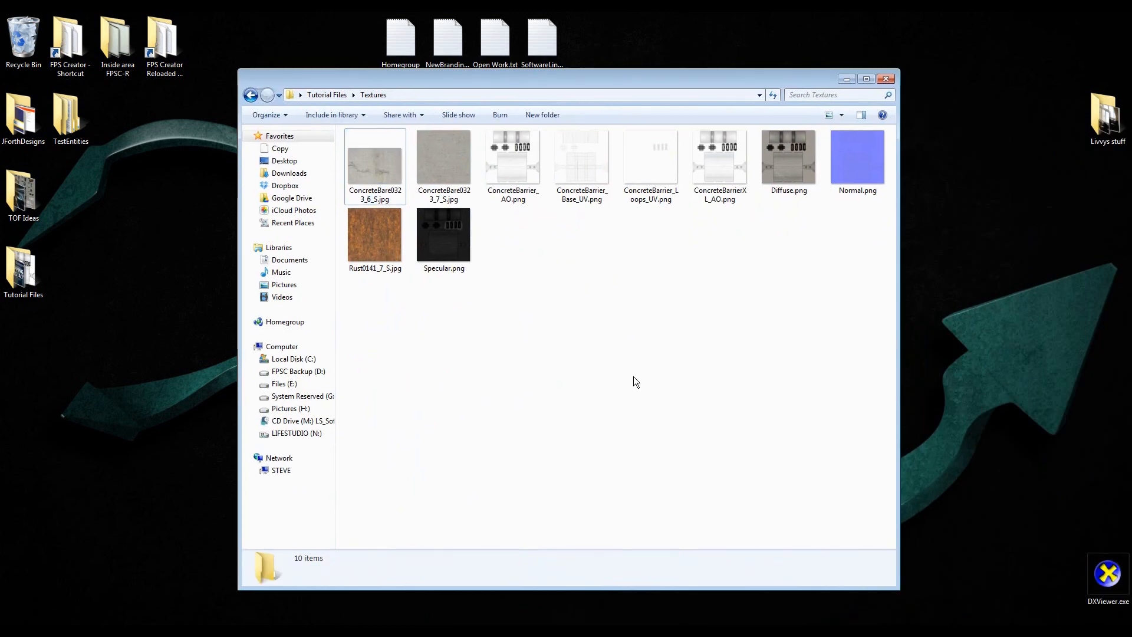
pyautogui.click(785, 160)
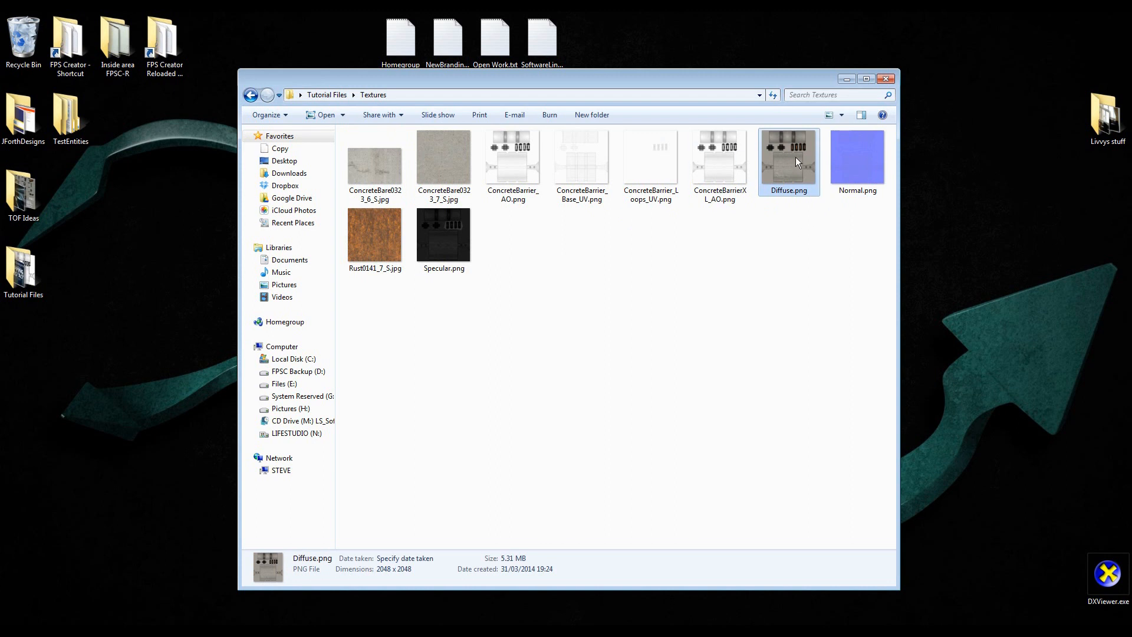
pyautogui.click(865, 154)
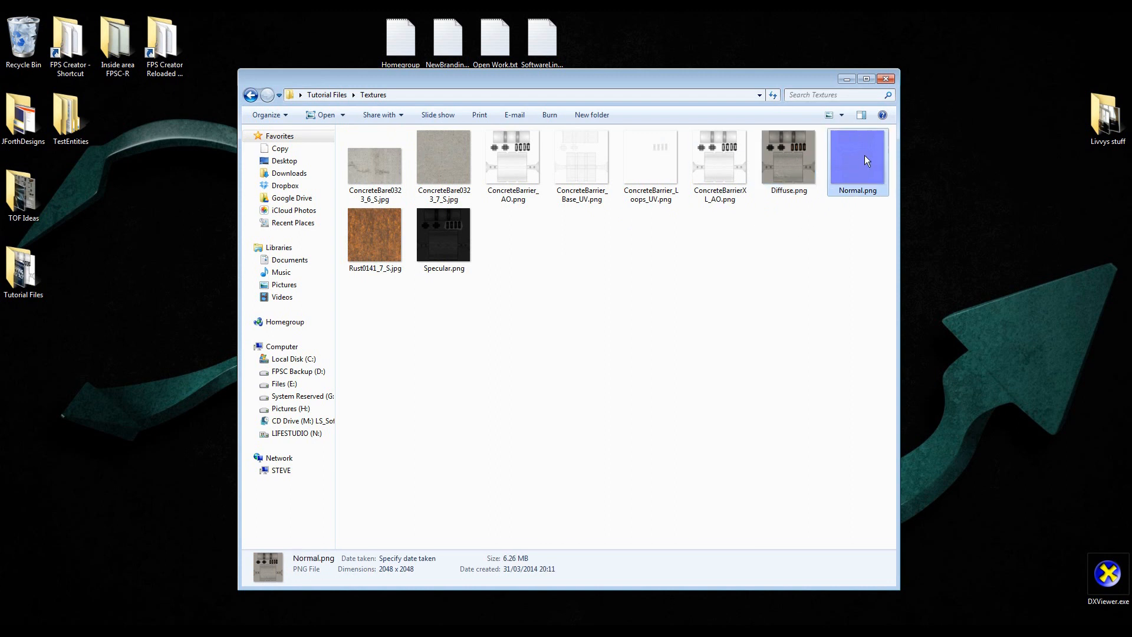
pyautogui.click(450, 247)
pyautogui.click(638, 303)
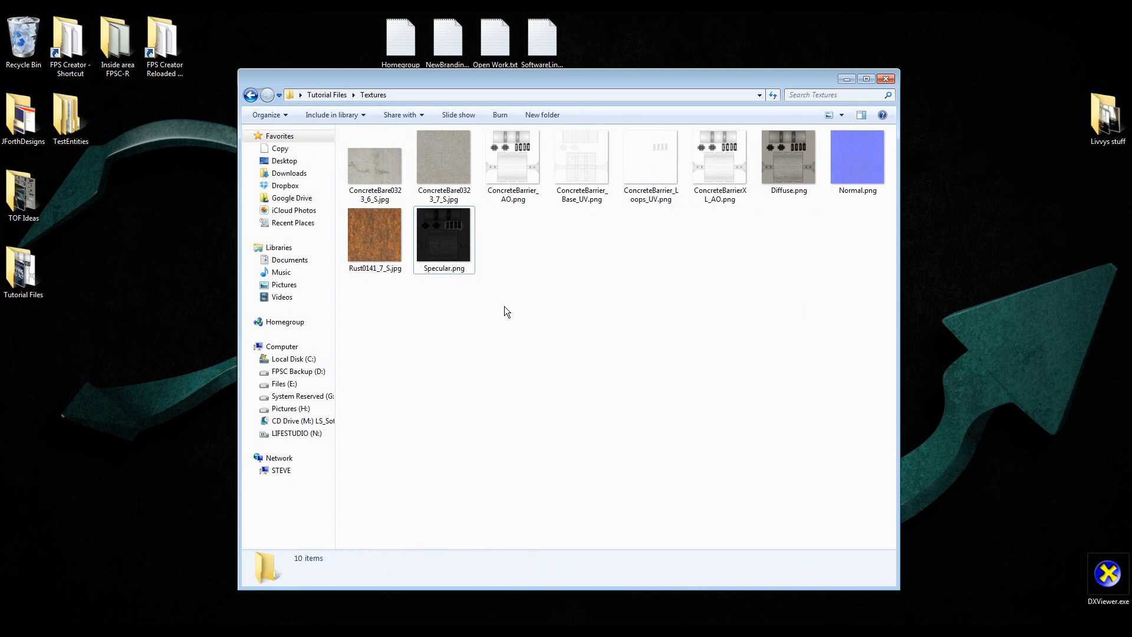
pyautogui.click(450, 253)
pyautogui.rightClick(451, 253)
pyautogui.click(574, 321)
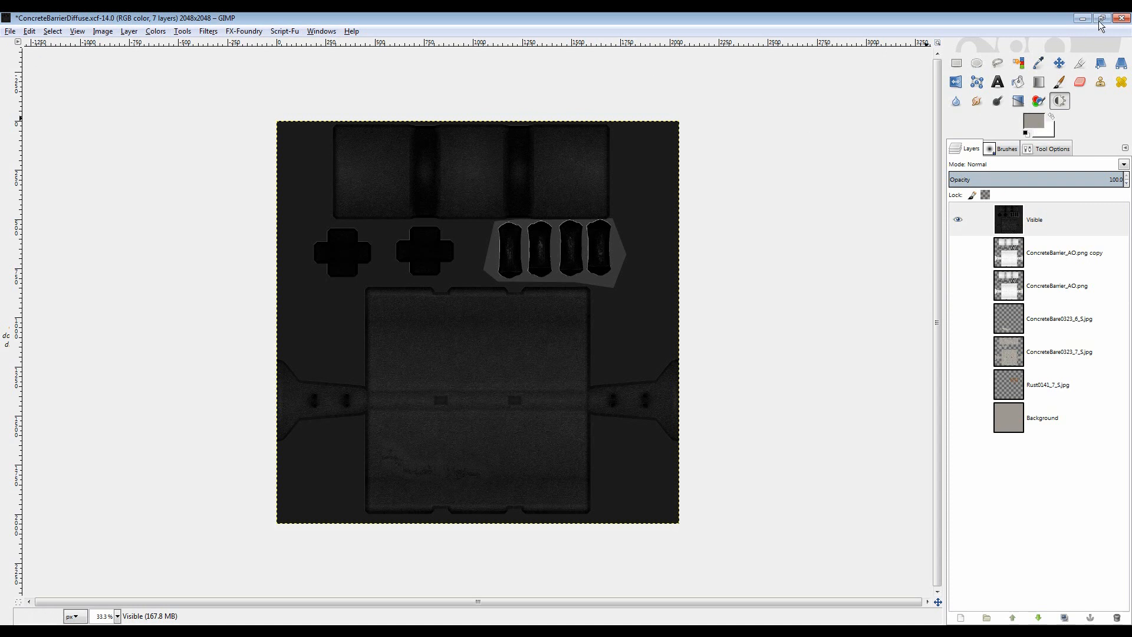
# - Switch back to GIMP, save the ConcreteBarrierDiffuse.xcf project and close it
pyautogui.hotkey('ctrl', 's')
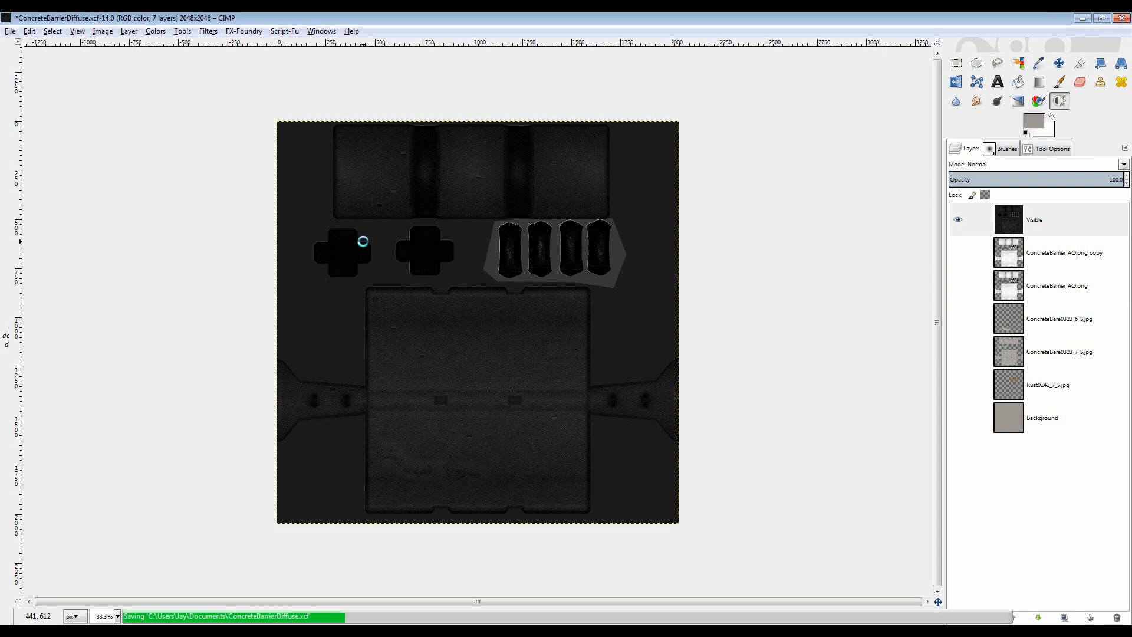
pyautogui.click(1121, 19)
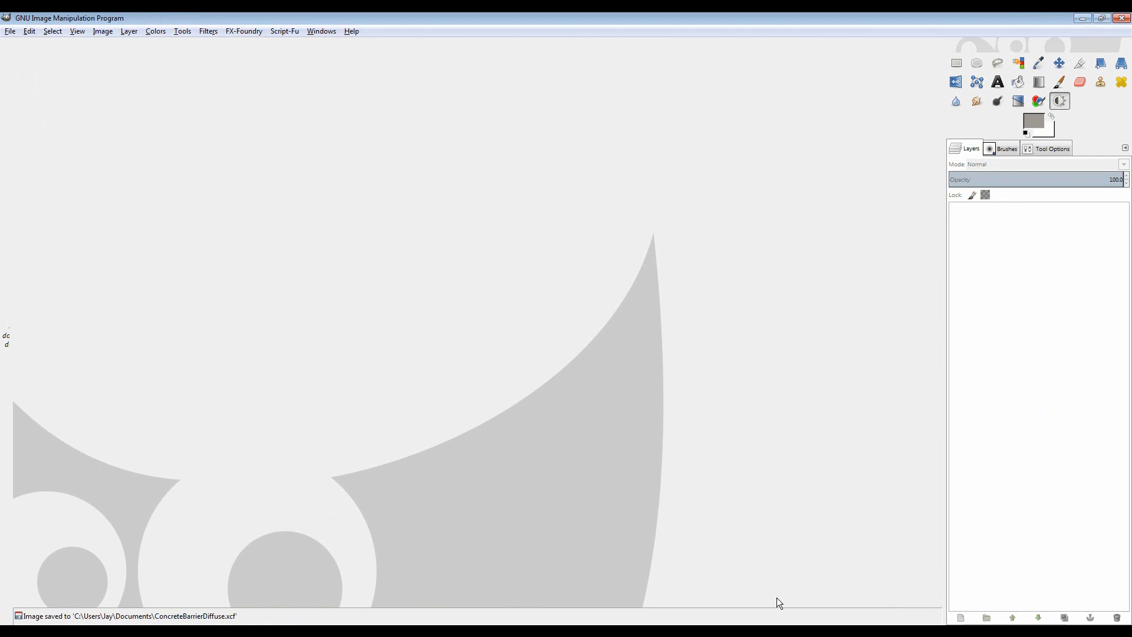
# - Open Normal.png from the Textures folder in GIMP
pyautogui.click(780, 631)
pyautogui.moveTo(813, 81); pyautogui.dragTo(1106, 253)
pyautogui.moveTo(1121, 320); pyautogui.dragTo(425, 258)
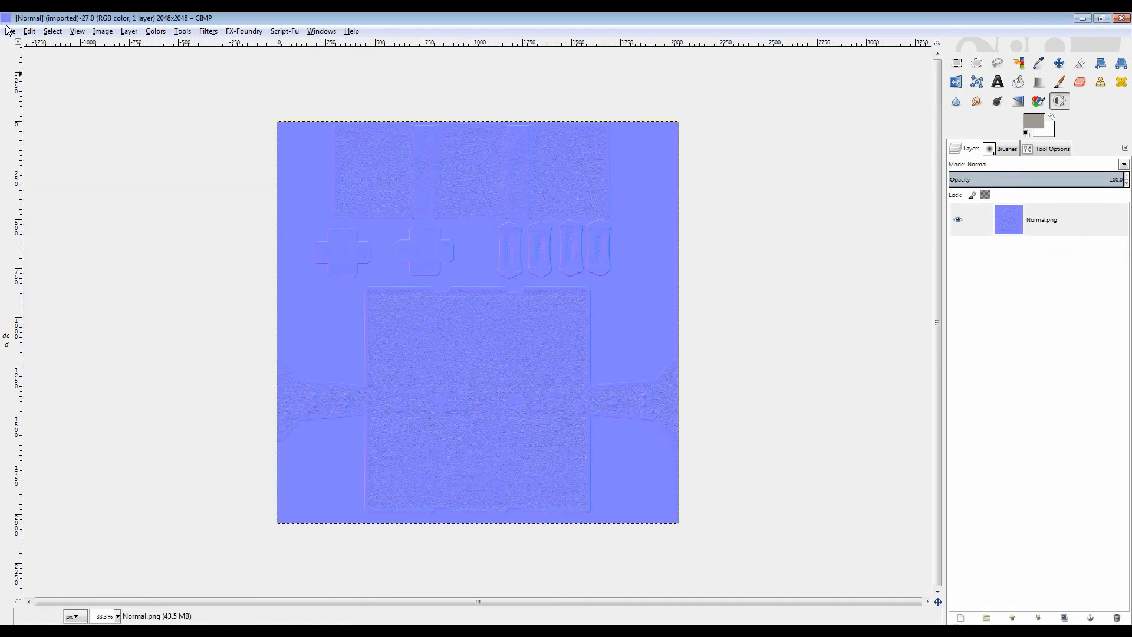
# - Export the normal map as Normal.dds to the Textures folder with no compression, default format and no mipmaps
pyautogui.click(10, 31)
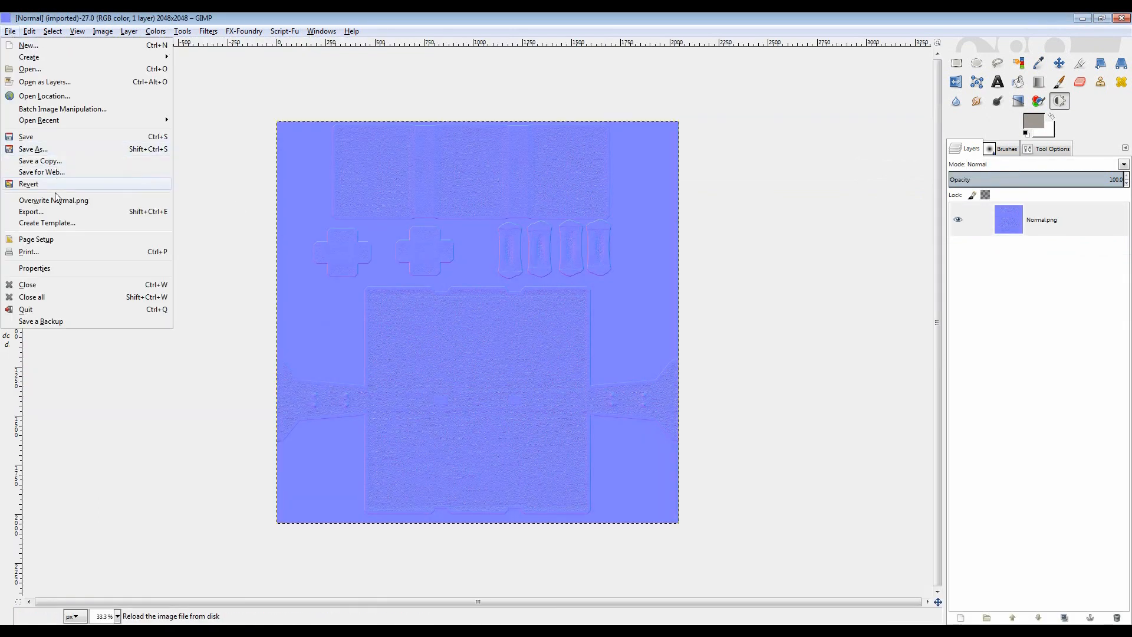
pyautogui.click(58, 215)
pyautogui.click(195, 186)
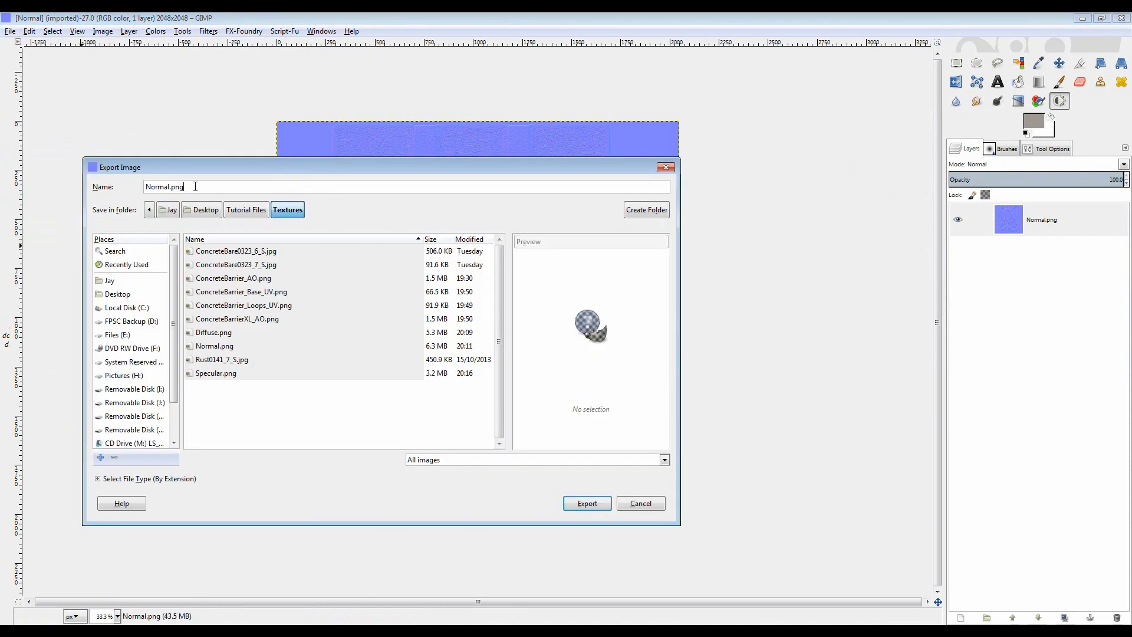
pyautogui.press('BackSpace')
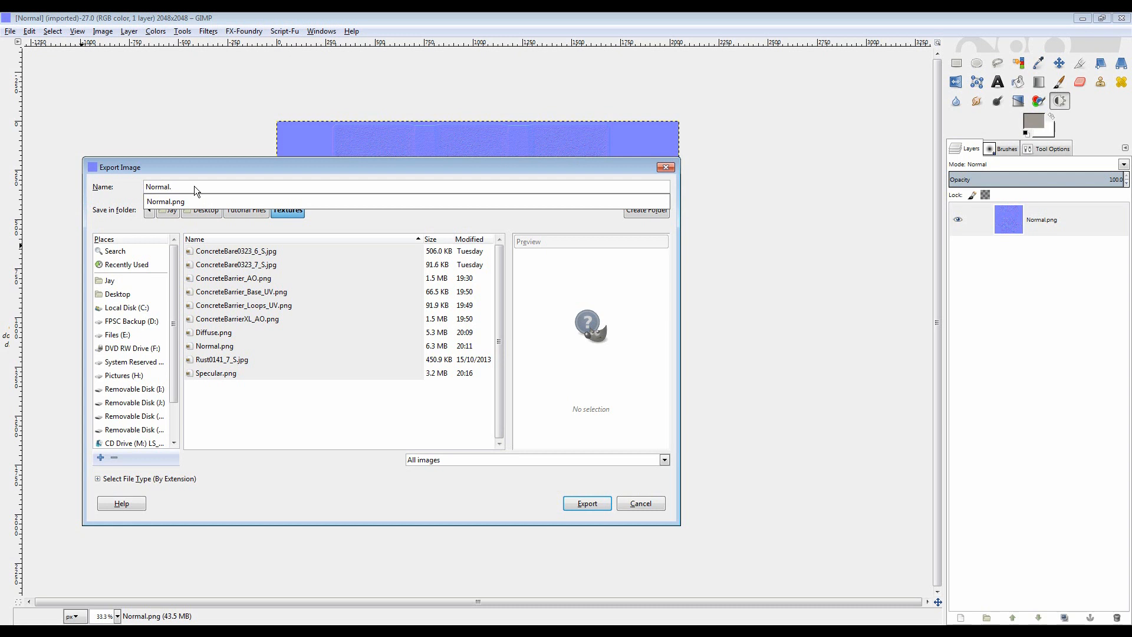
pyautogui.press('Return')
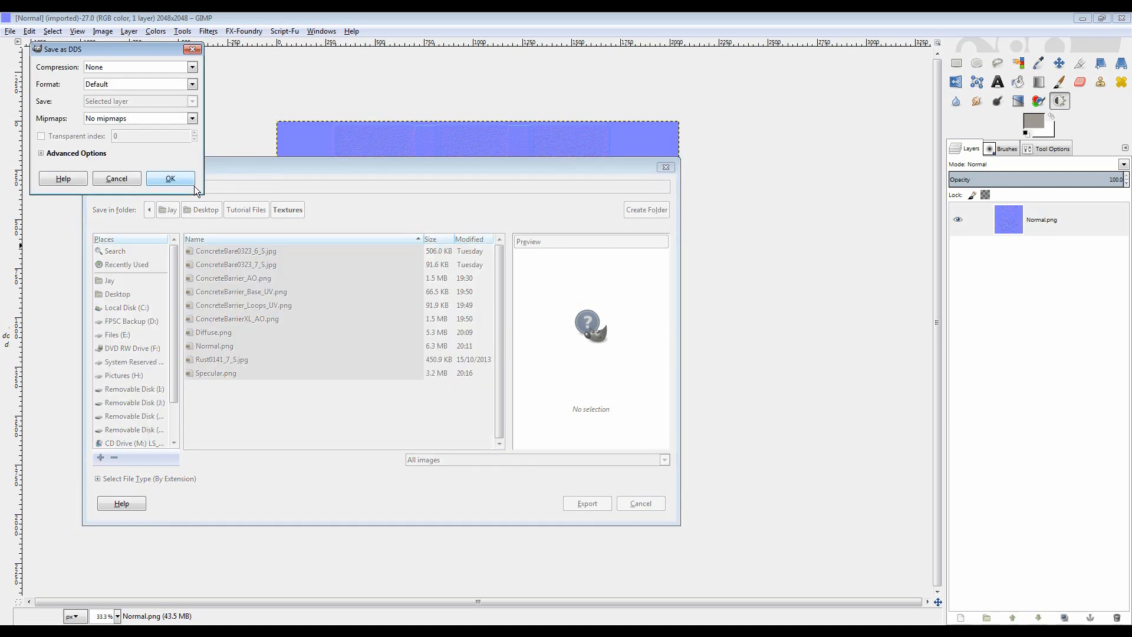
pyautogui.moveTo(135, 49); pyautogui.dragTo(160, 76)
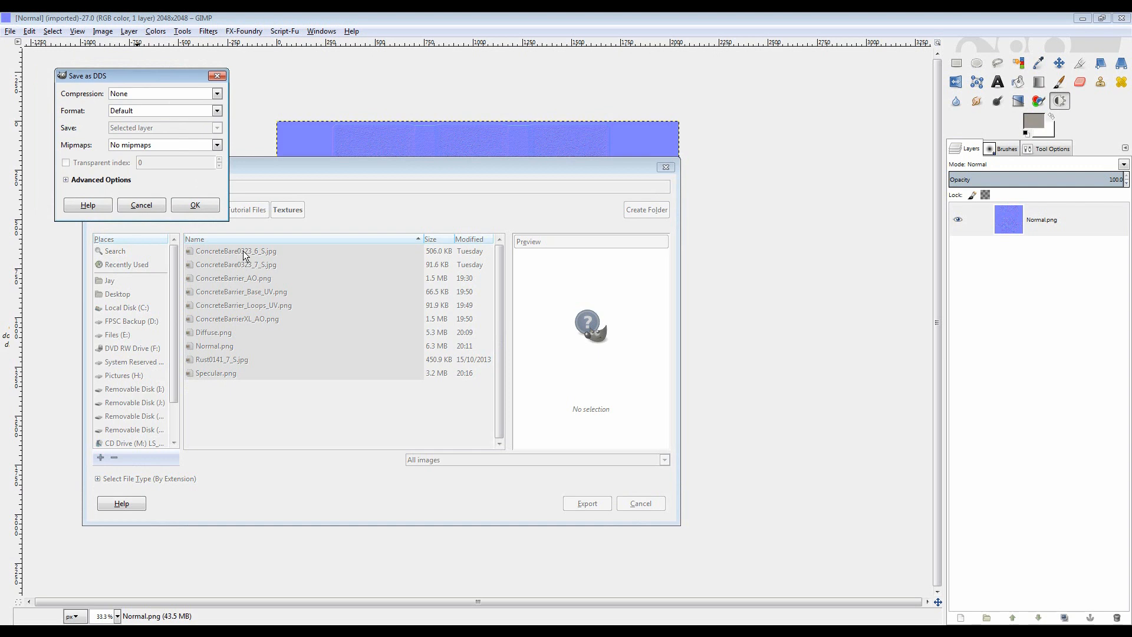
pyautogui.moveTo(172, 76); pyautogui.dragTo(190, 98)
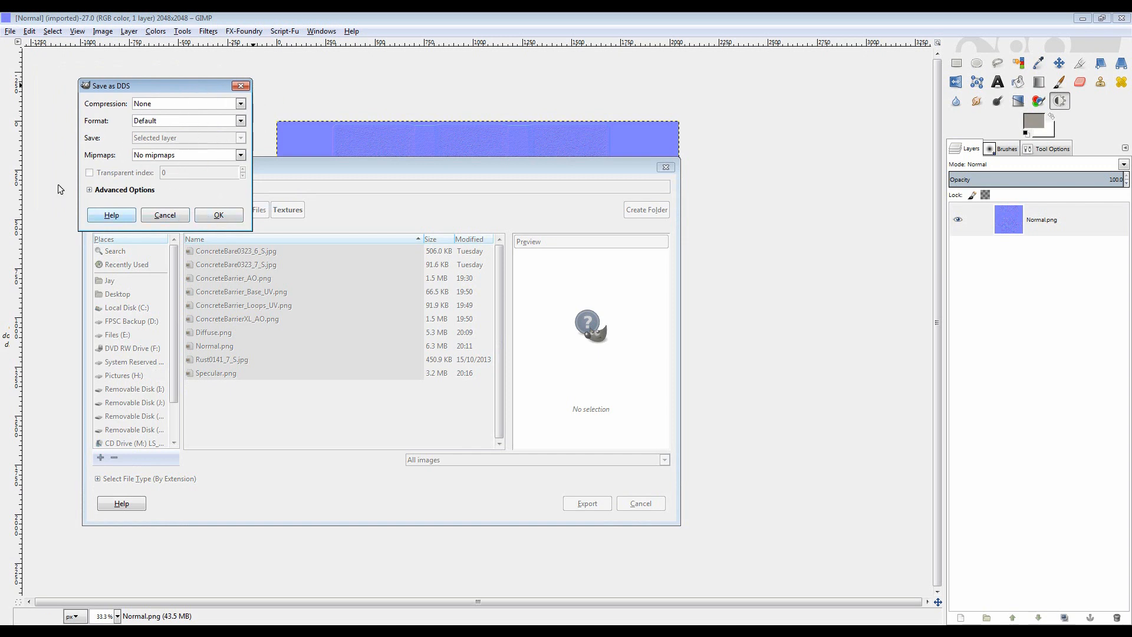
pyautogui.click(224, 211)
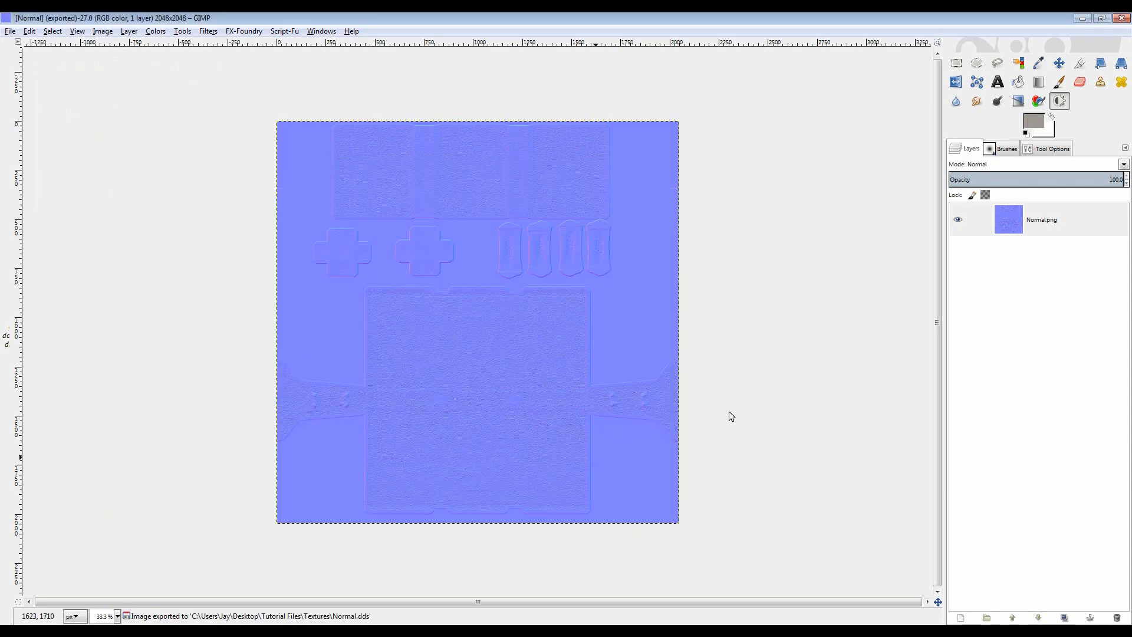
# - Close the normal map and open Diffuse.png from the Textures folder in Windows Explorer with GIMP
pyautogui.click(1121, 18)
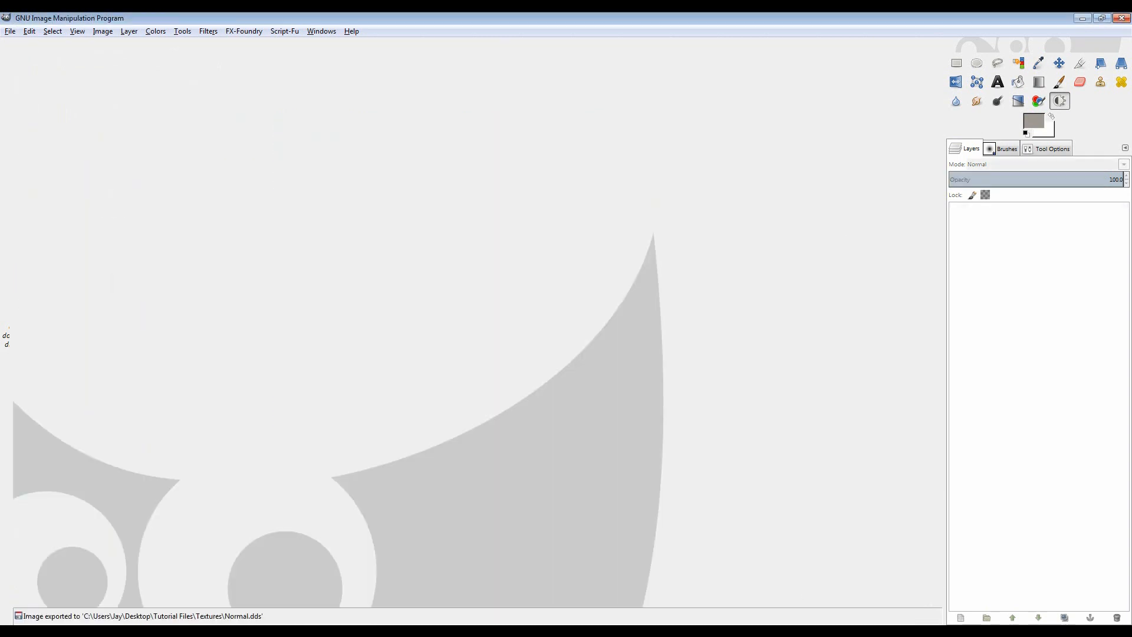
pyautogui.hotkey('alt', 'Tab')
pyautogui.moveTo(1085, 324); pyautogui.dragTo(401, 225)
# - Export the diffuse map as Diffuse.dds to the Textures folder with the existing DDS options
pyautogui.click(10, 31)
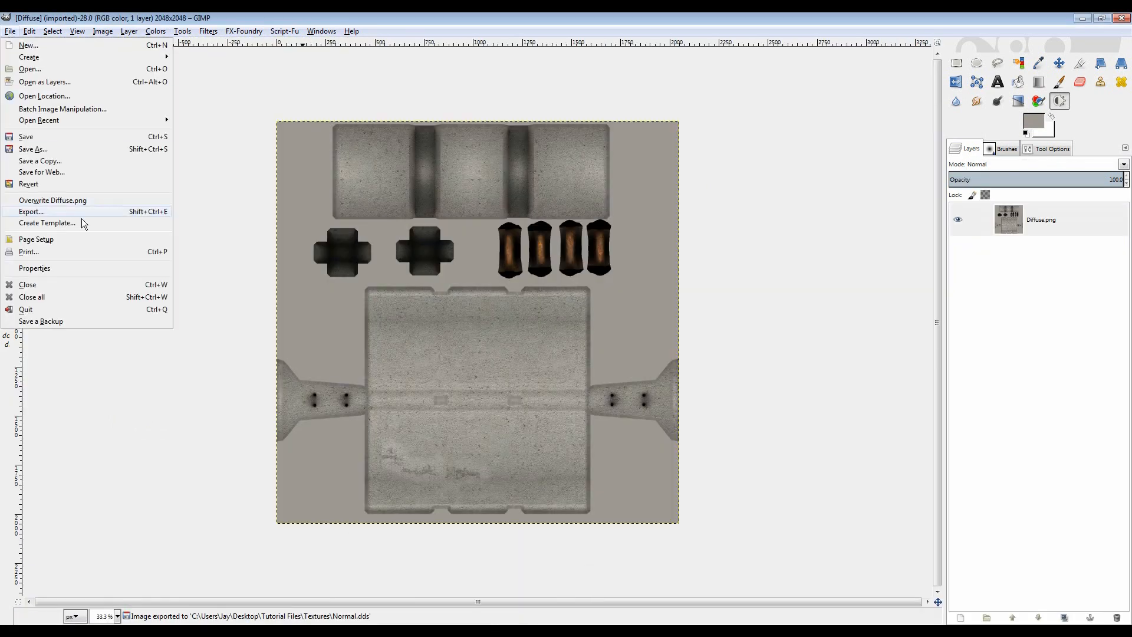
pyautogui.click(91, 214)
pyautogui.click(198, 187)
pyautogui.press('BackSpace')
pyautogui.press('BackSpace')
pyautogui.press('BackSpace')
pyautogui.write('dds')
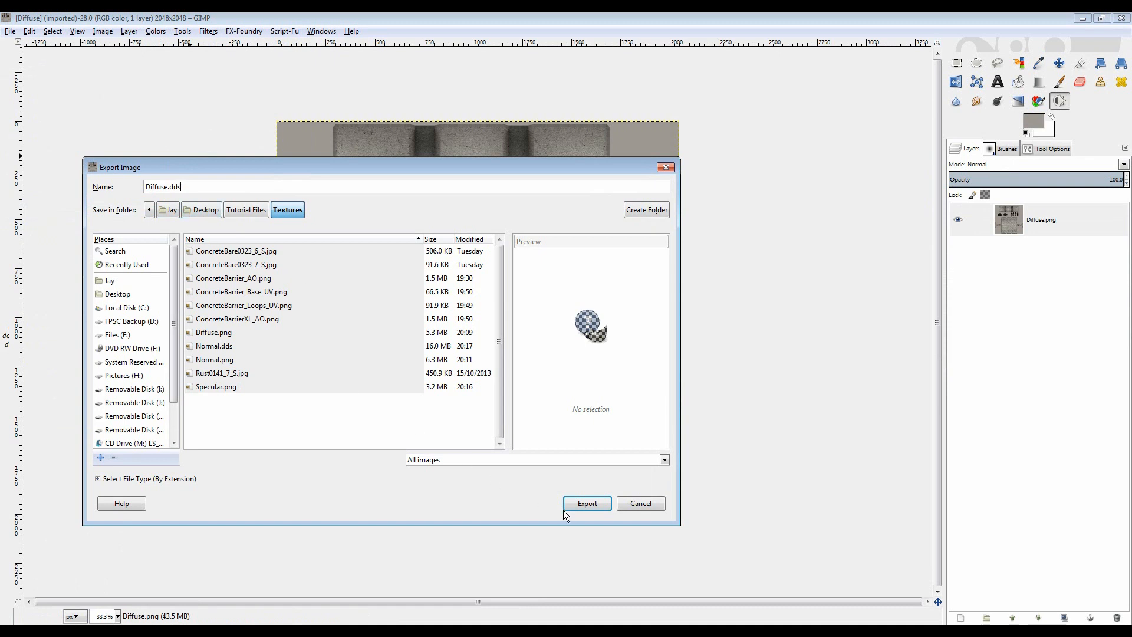
pyautogui.click(587, 503)
pyautogui.click(197, 207)
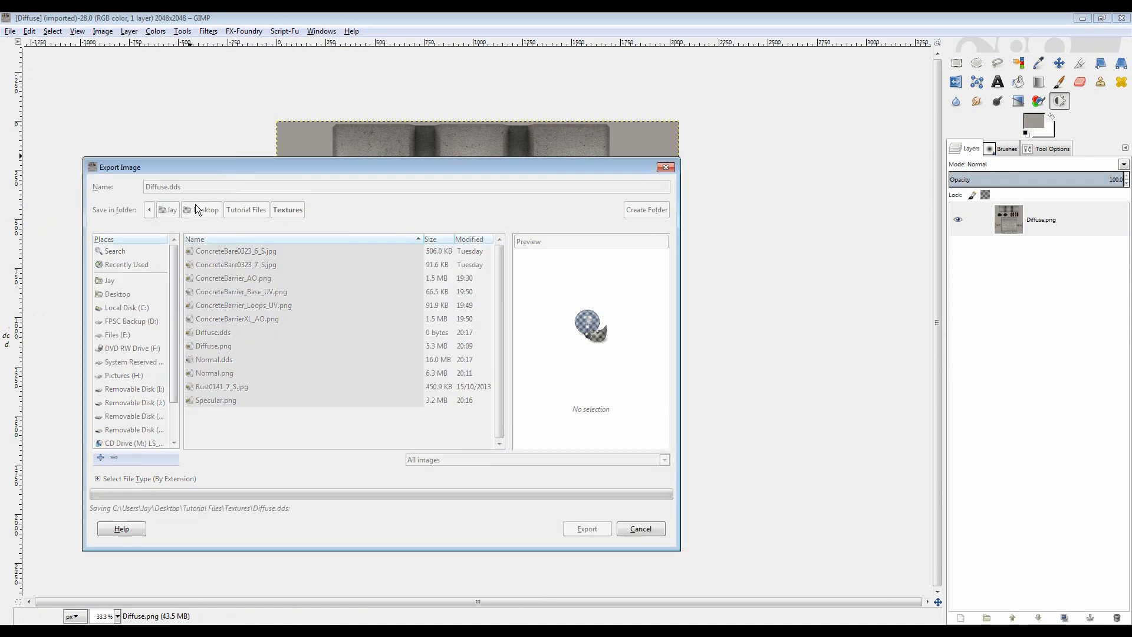
# - Close the diffuse map and open Specular.png from the Textures folder in Windows Explorer with GIMP
pyautogui.click(1122, 18)
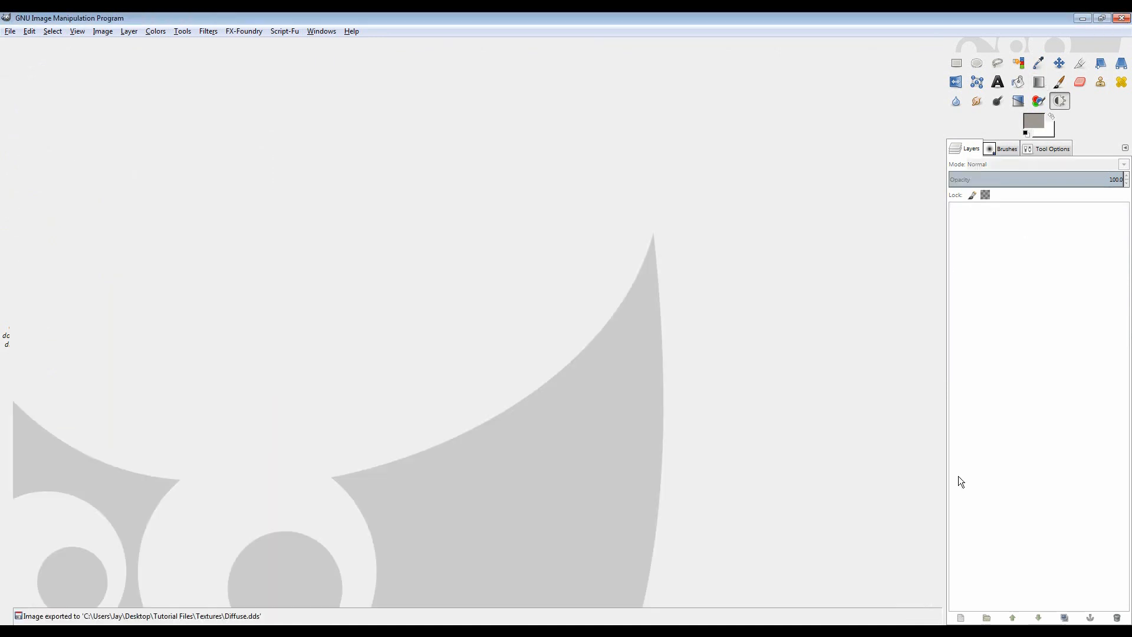
pyautogui.hotkey('alt', 'Tab')
pyautogui.moveTo(879, 419); pyautogui.dragTo(446, 334)
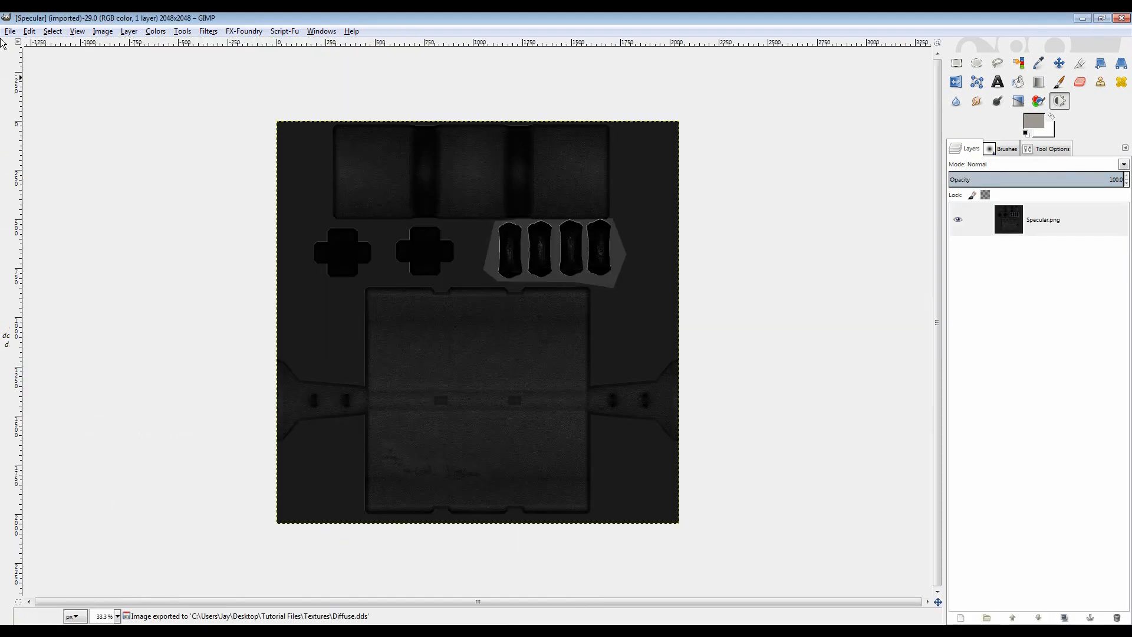
# - Export the specular map as Specular.dds to the Textures folder with no compression, default format and no mipmaps
pyautogui.click(10, 32)
pyautogui.click(150, 212)
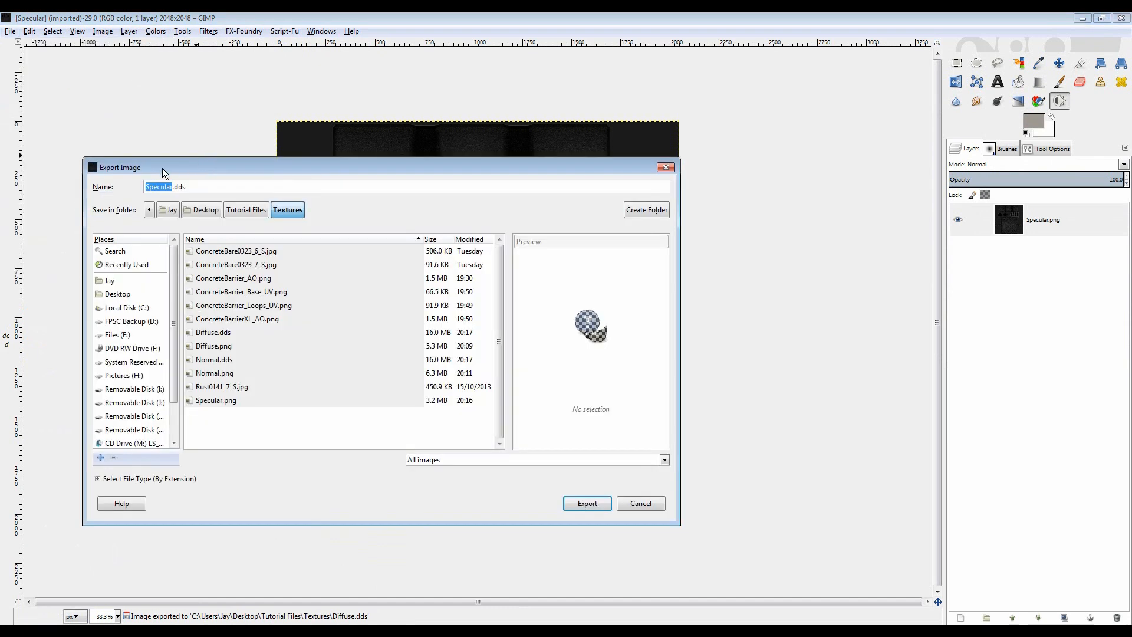
pyautogui.click(587, 505)
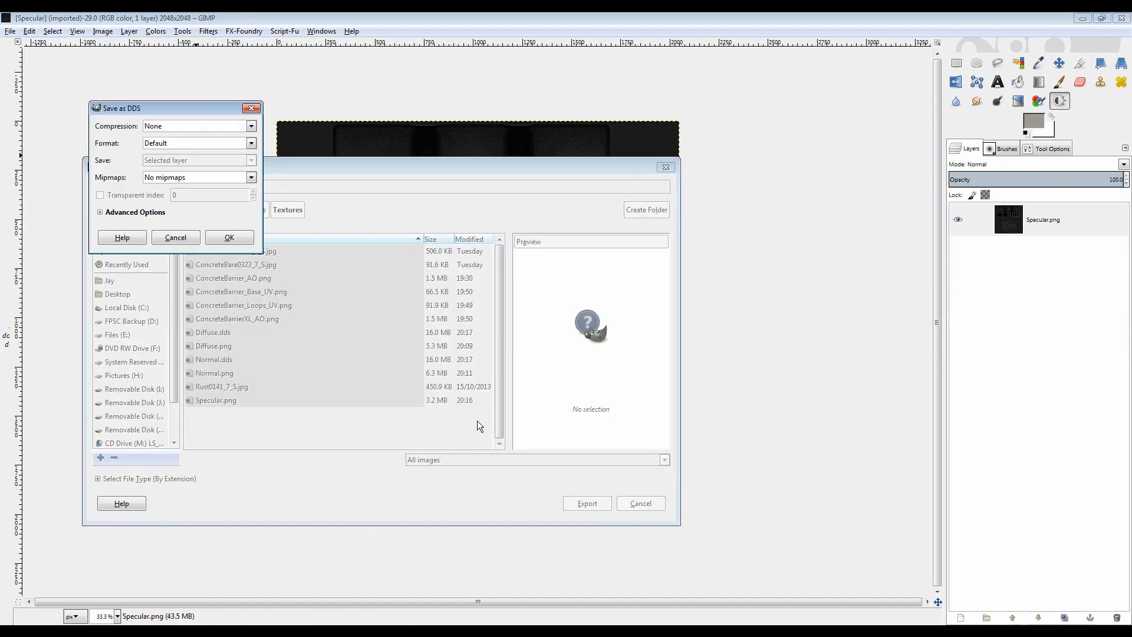
pyautogui.click(229, 237)
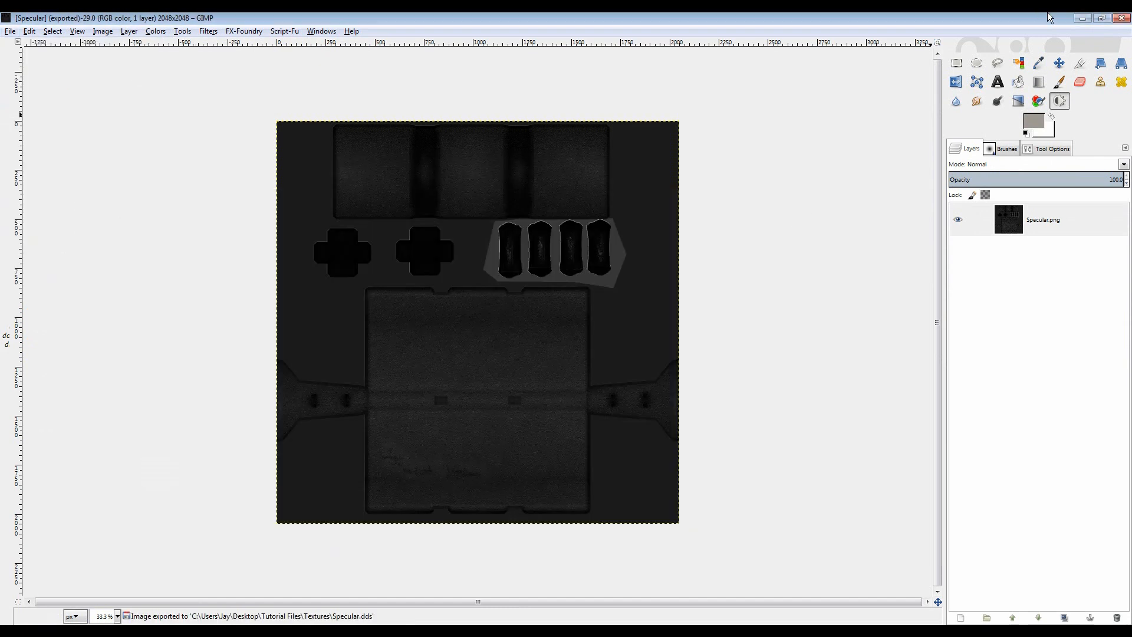
# - Minimize GIMP and check the Diffuse.dds, Specular.dds and Normal.dds files in the Textures folder in Windows Explorer
pyautogui.click(1088, 18)
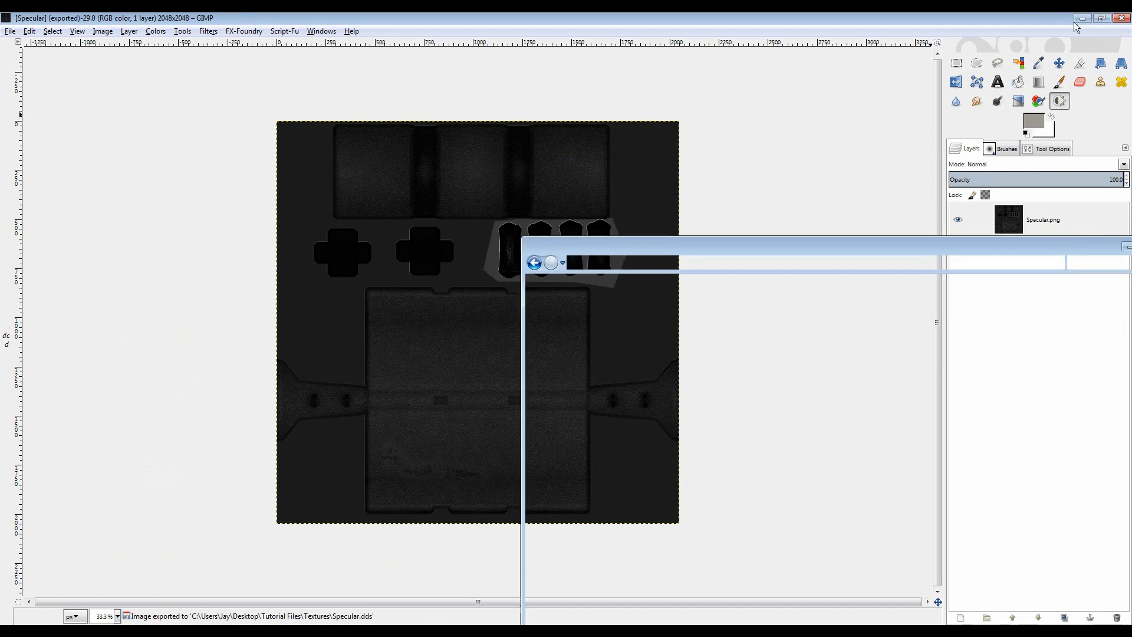
pyautogui.moveTo(940, 247); pyautogui.dragTo(629, 96)
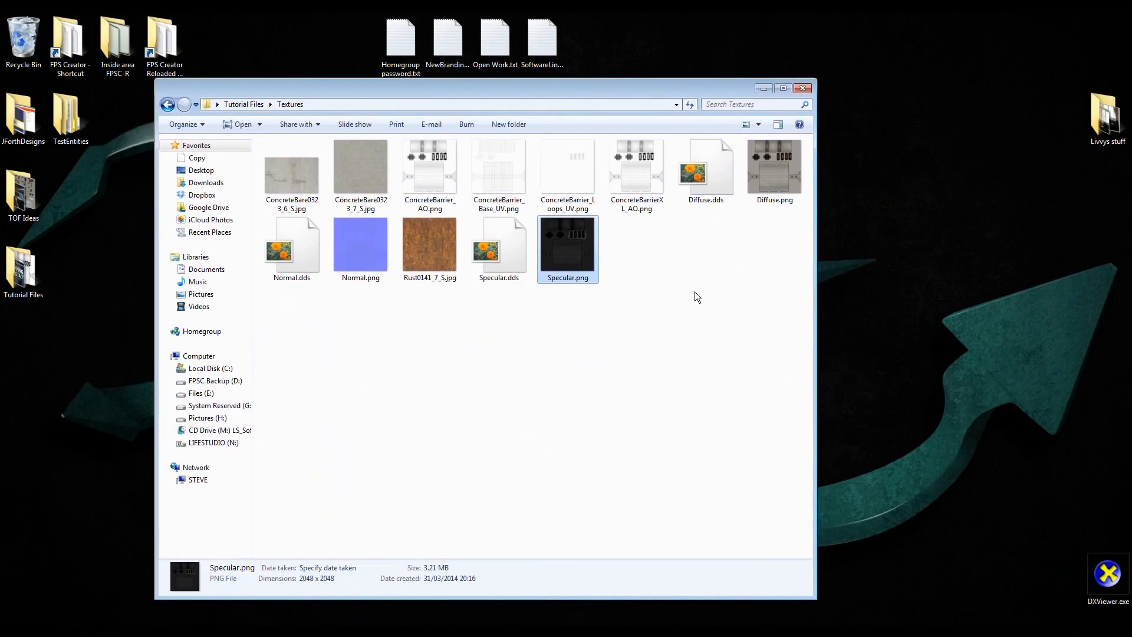
pyautogui.click(702, 176)
pyautogui.click(486, 260)
pyautogui.click(298, 279)
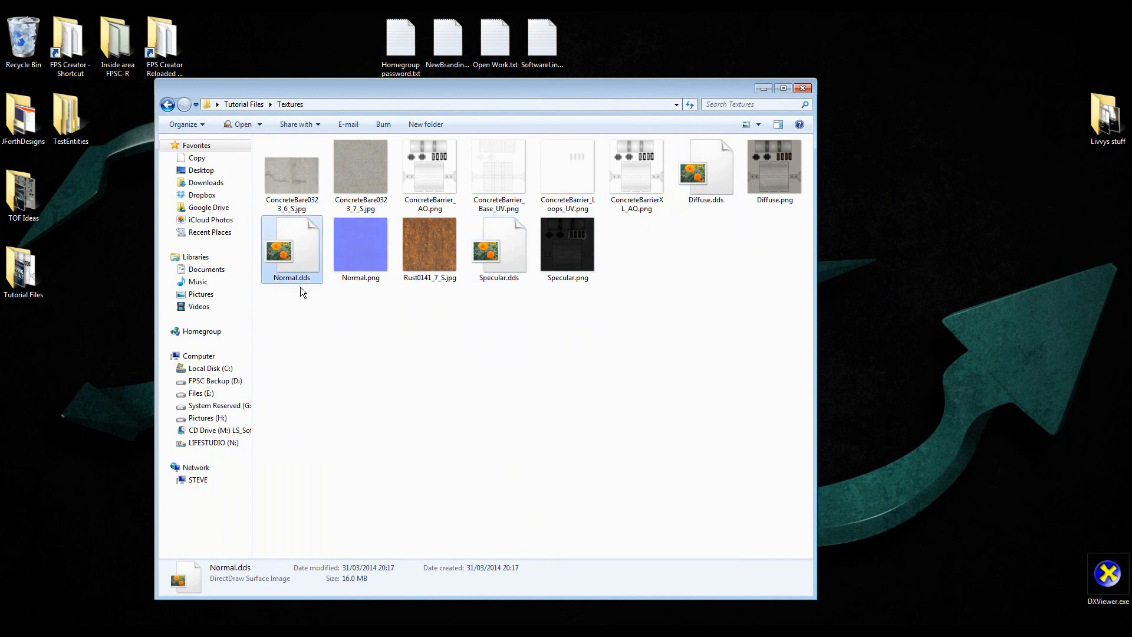
pyautogui.click(568, 341)
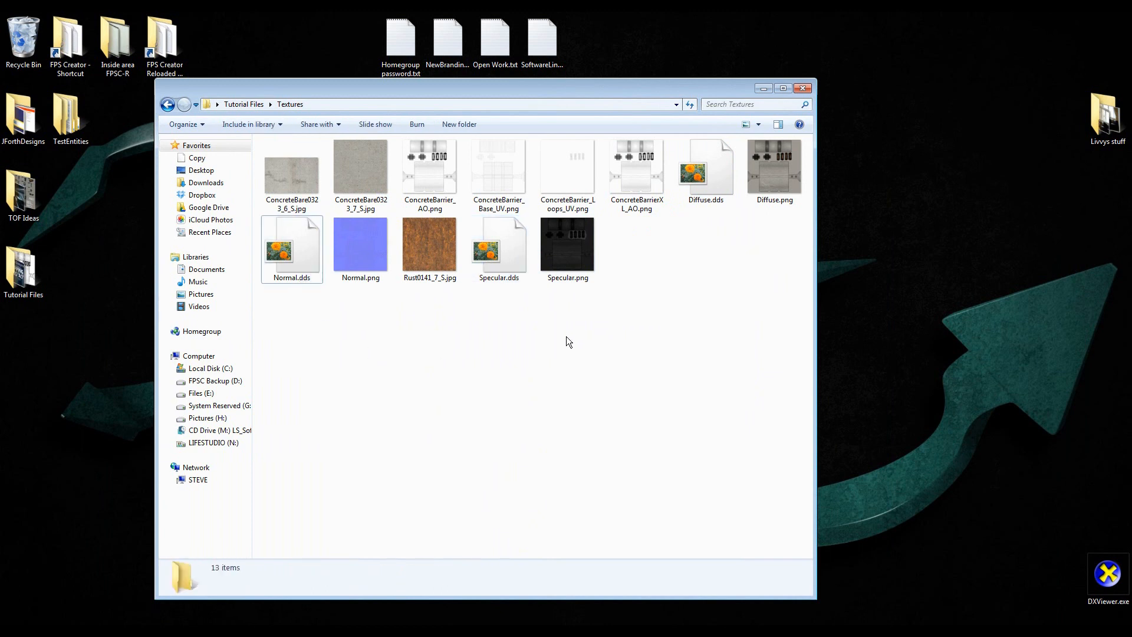